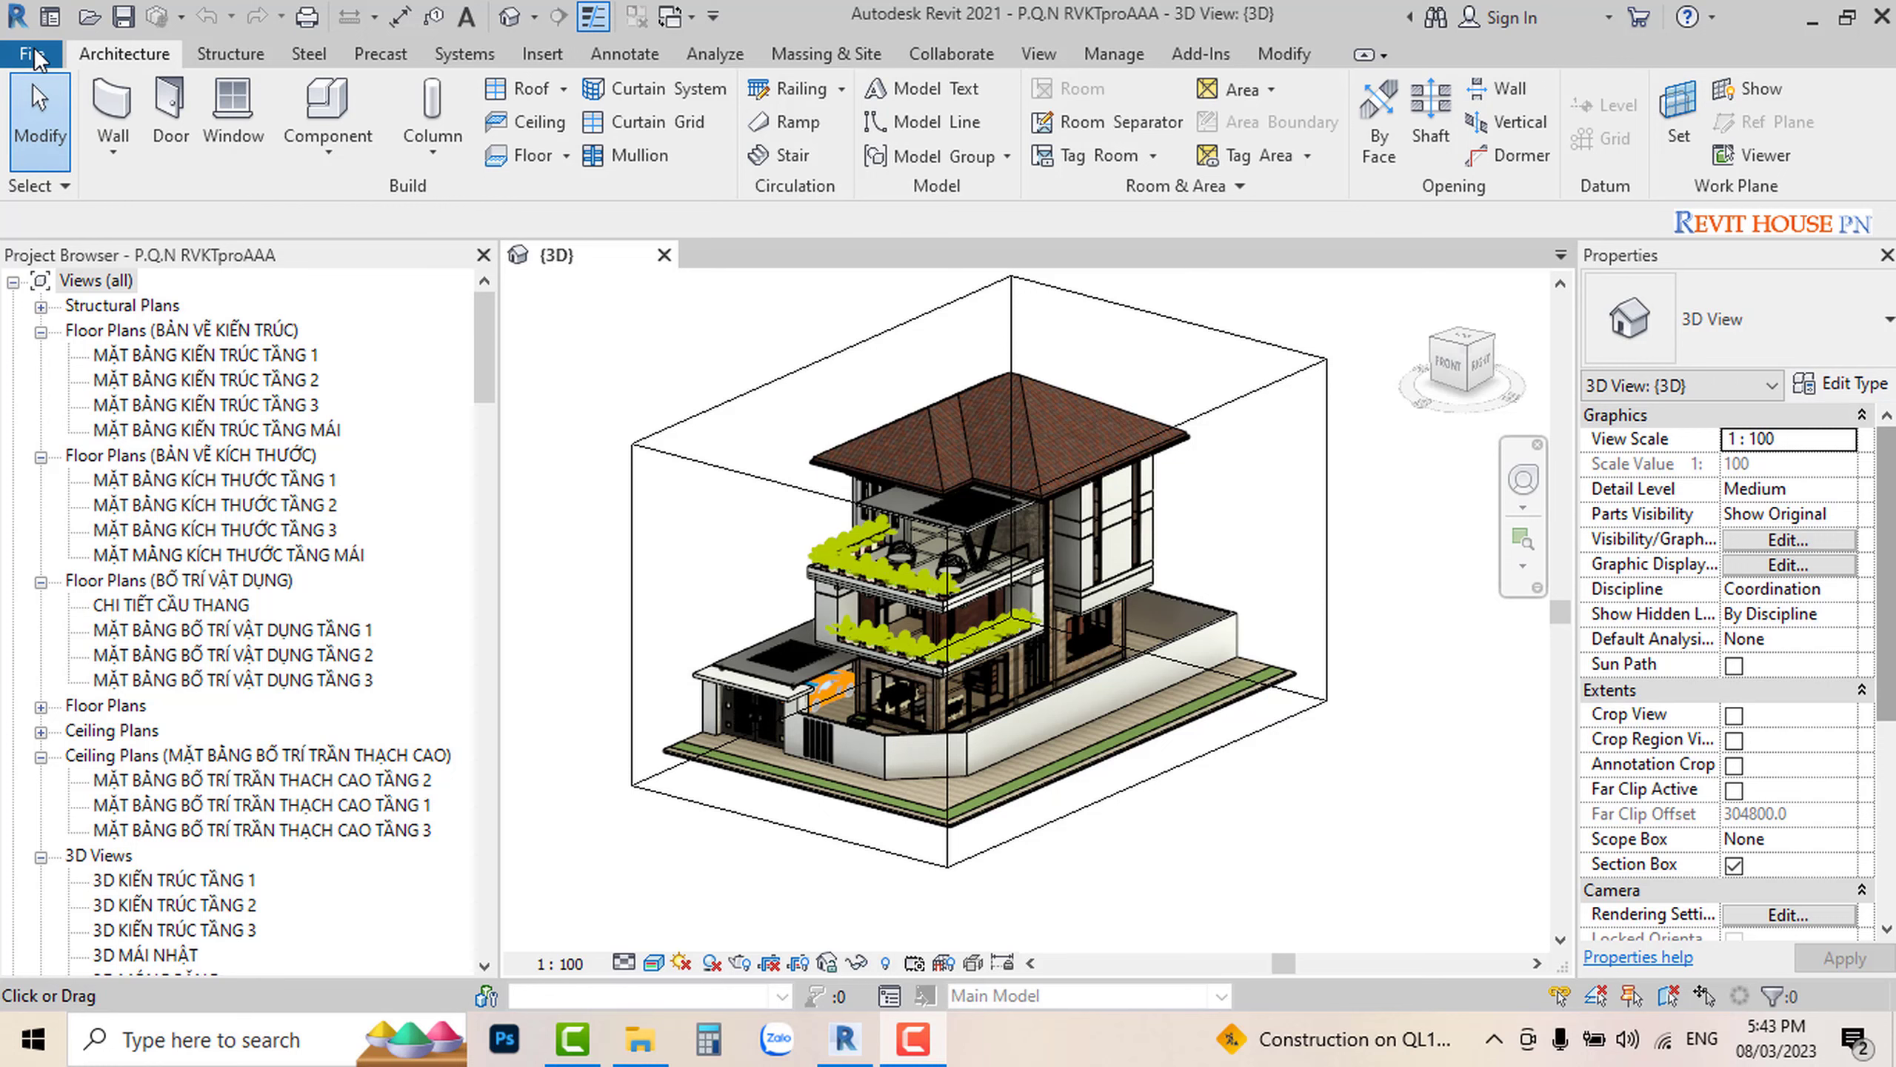
Step: Create Project2 from the Structural Analysis-Default.rte template, opening on Level 2
click(32, 54)
mouse_move(93, 160)
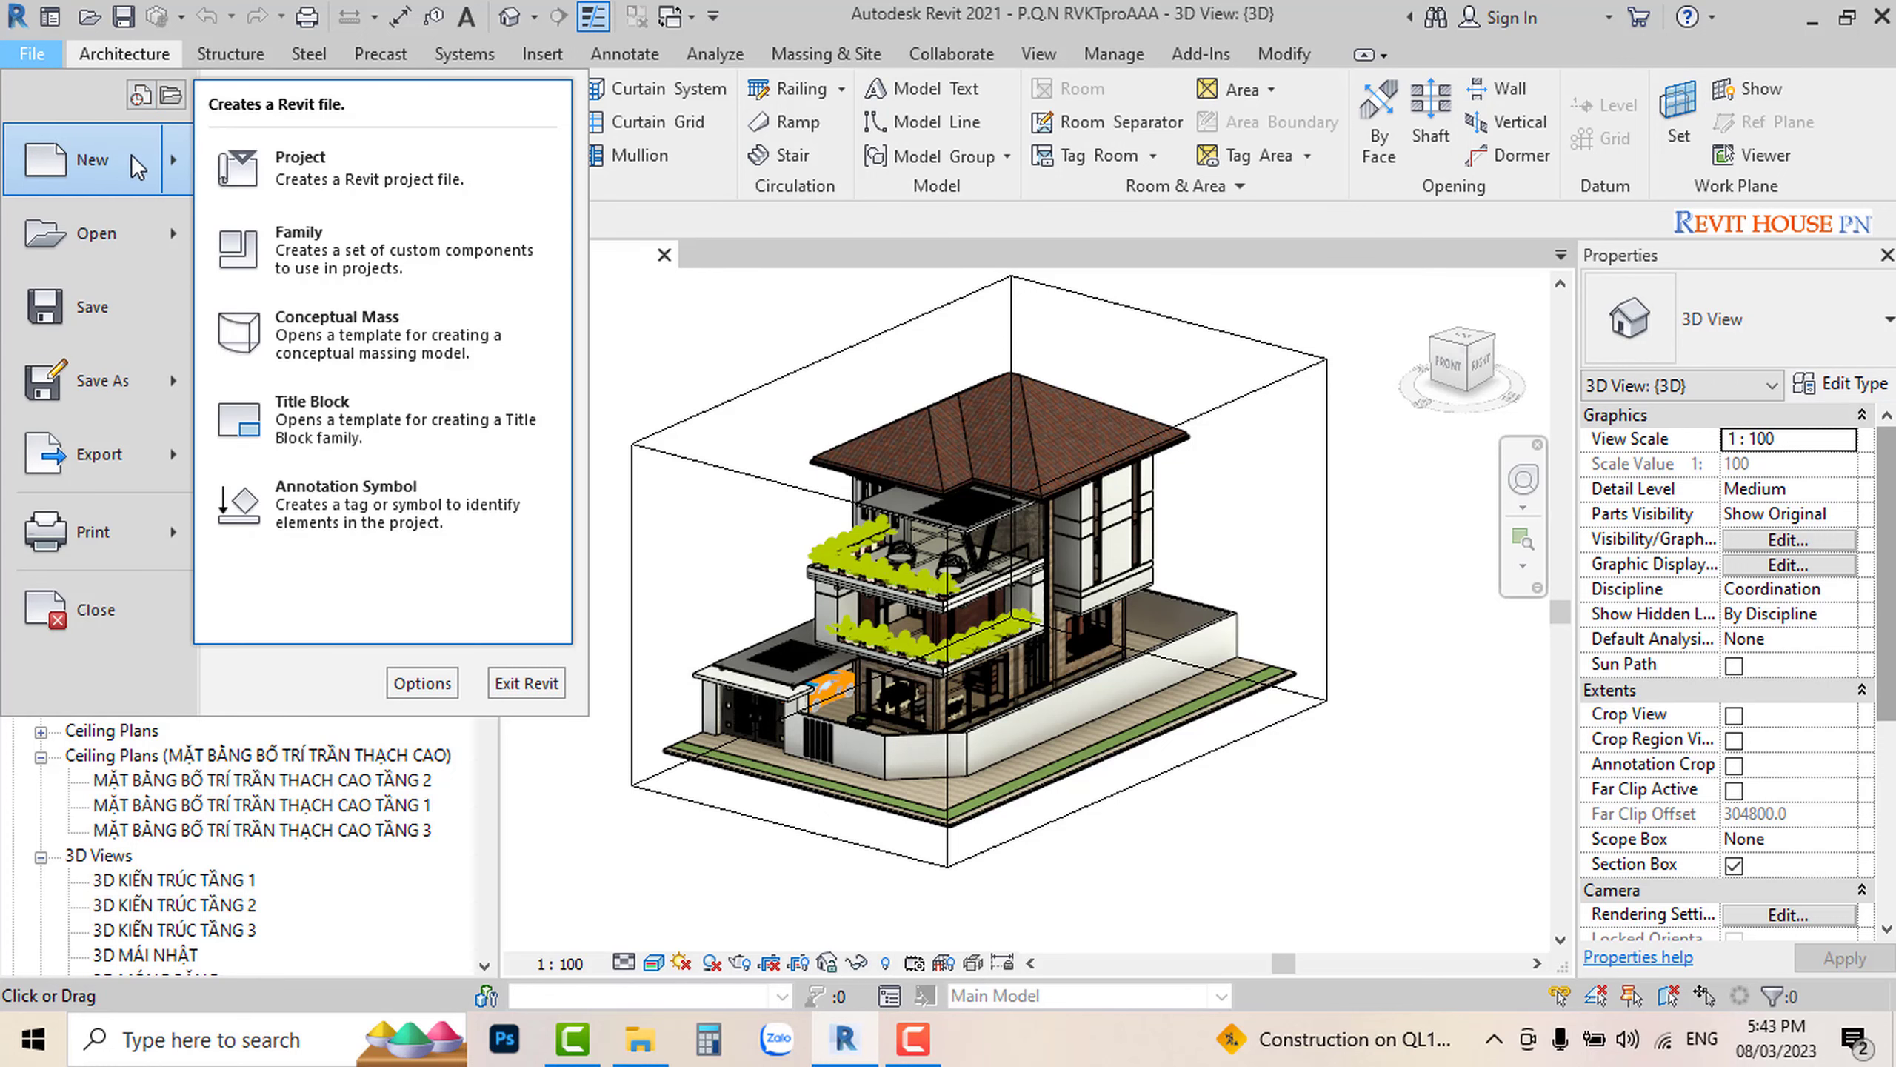
click(287, 160)
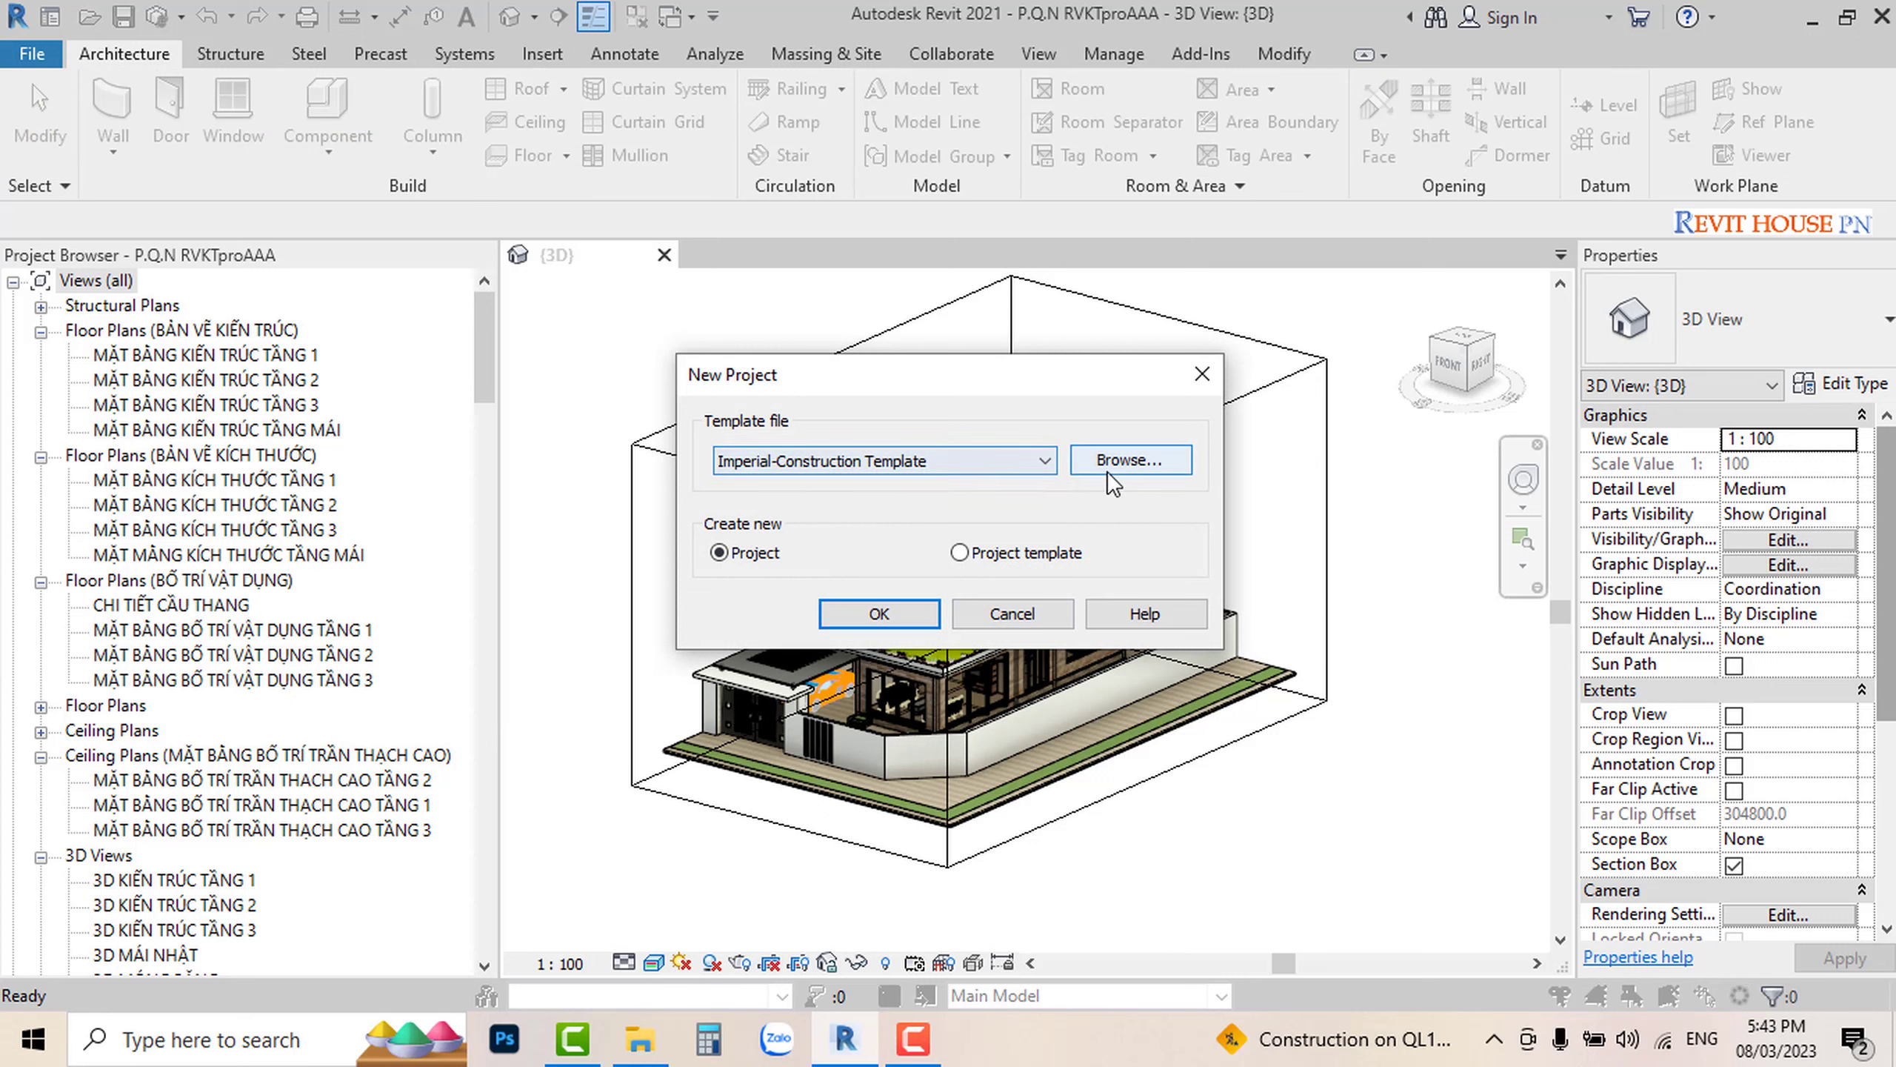
click(1020, 460)
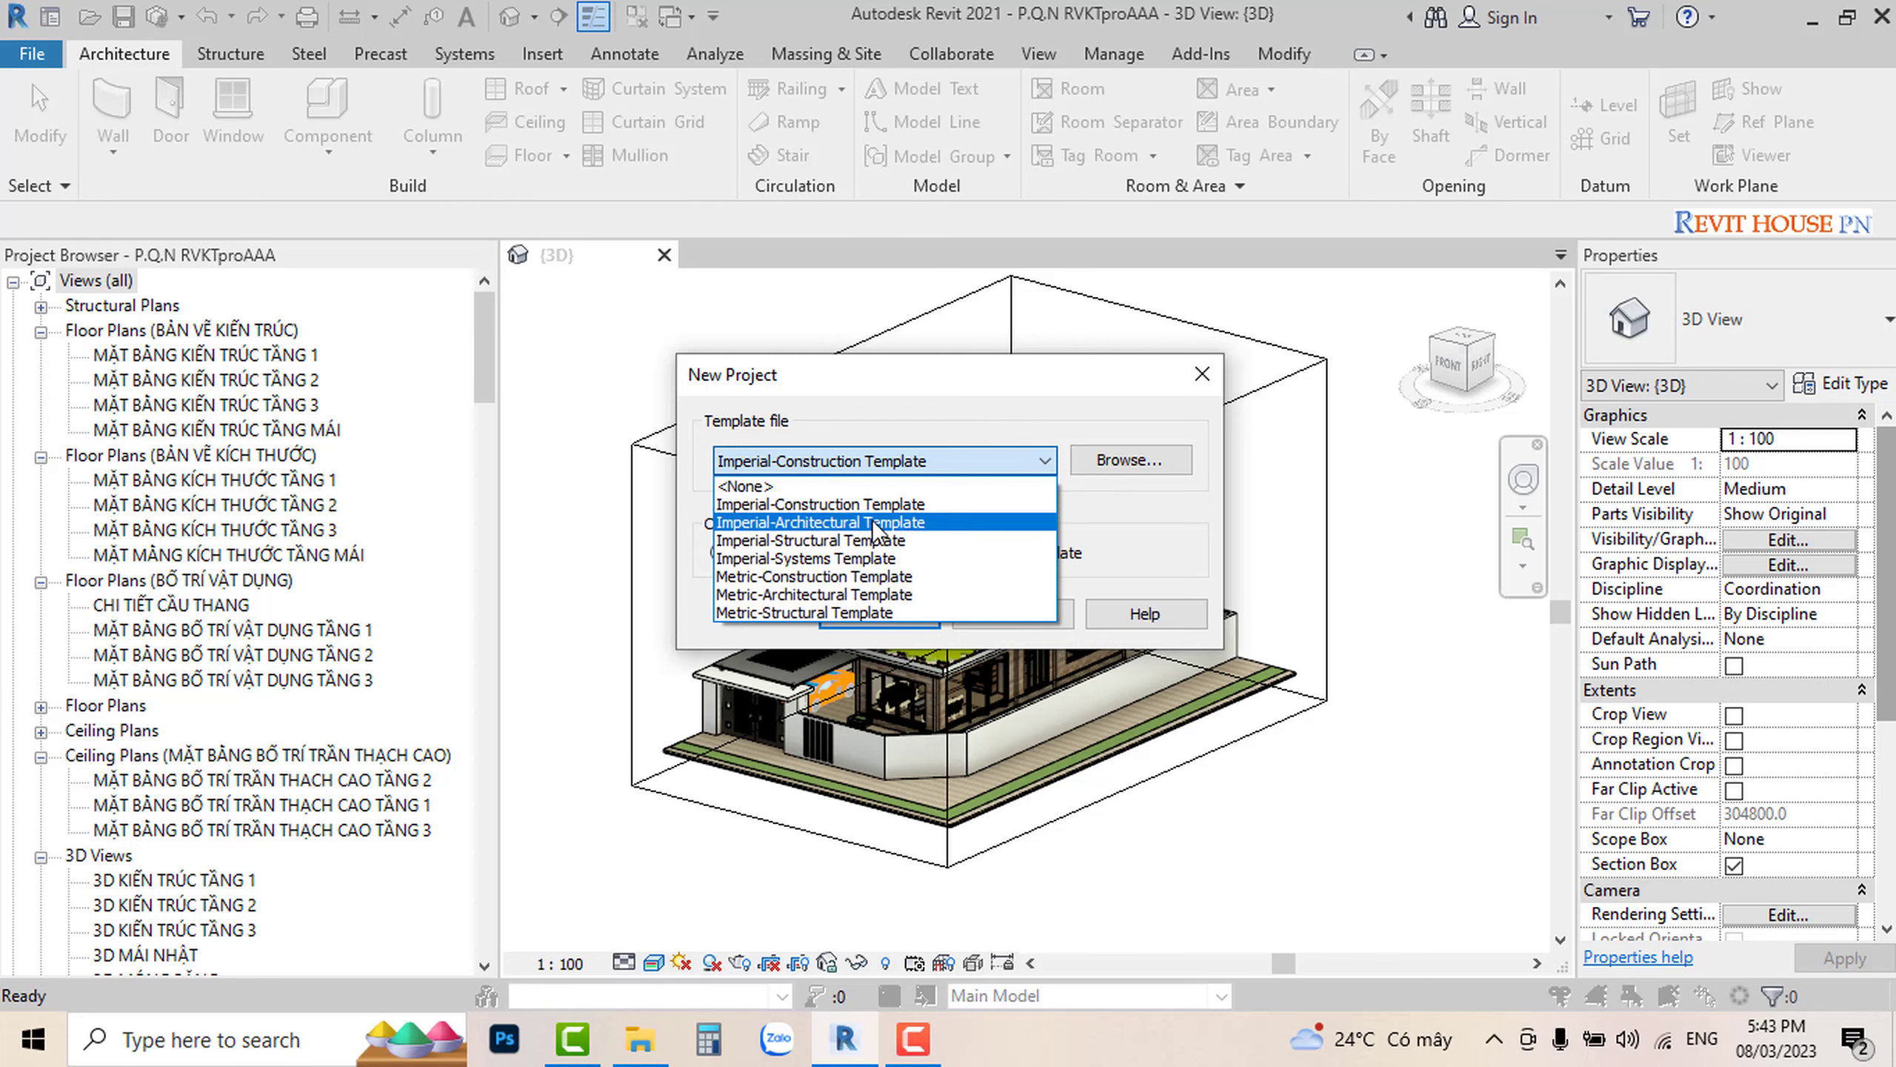
click(1133, 466)
click(1126, 461)
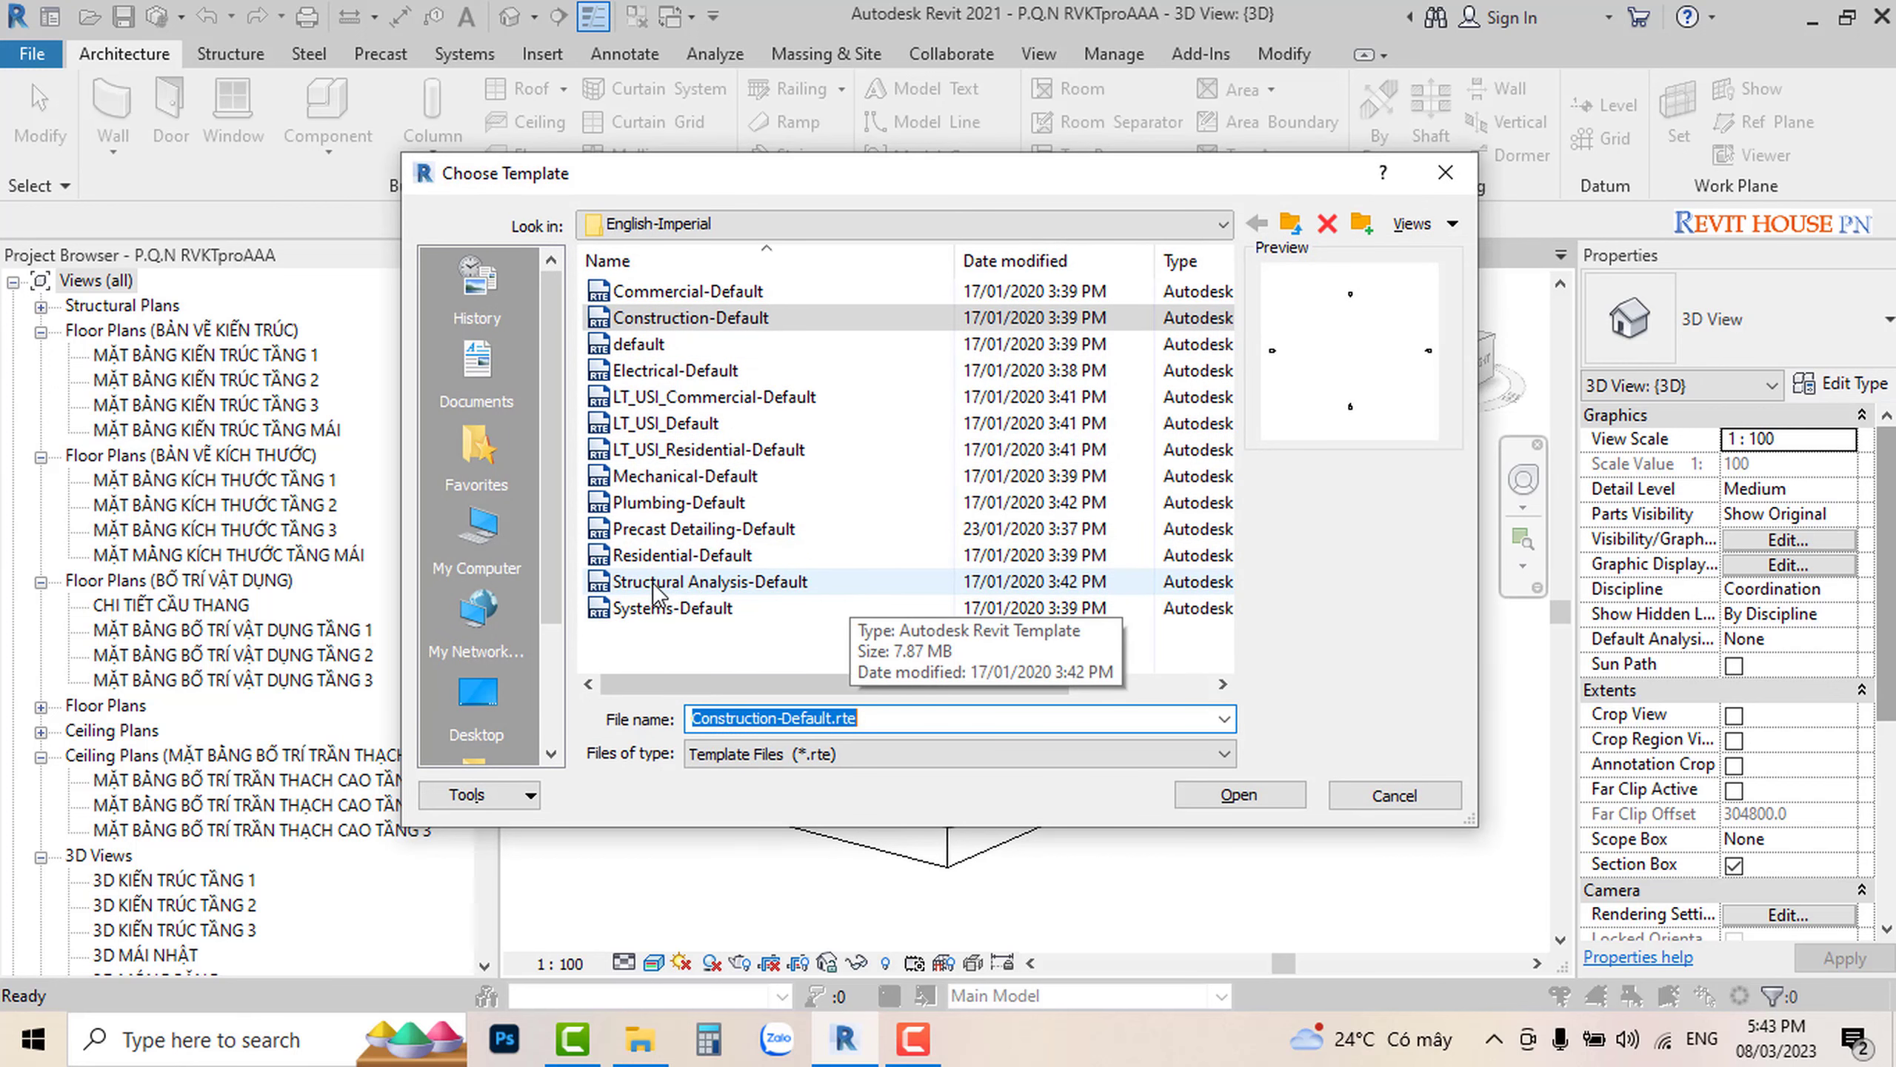
click(655, 590)
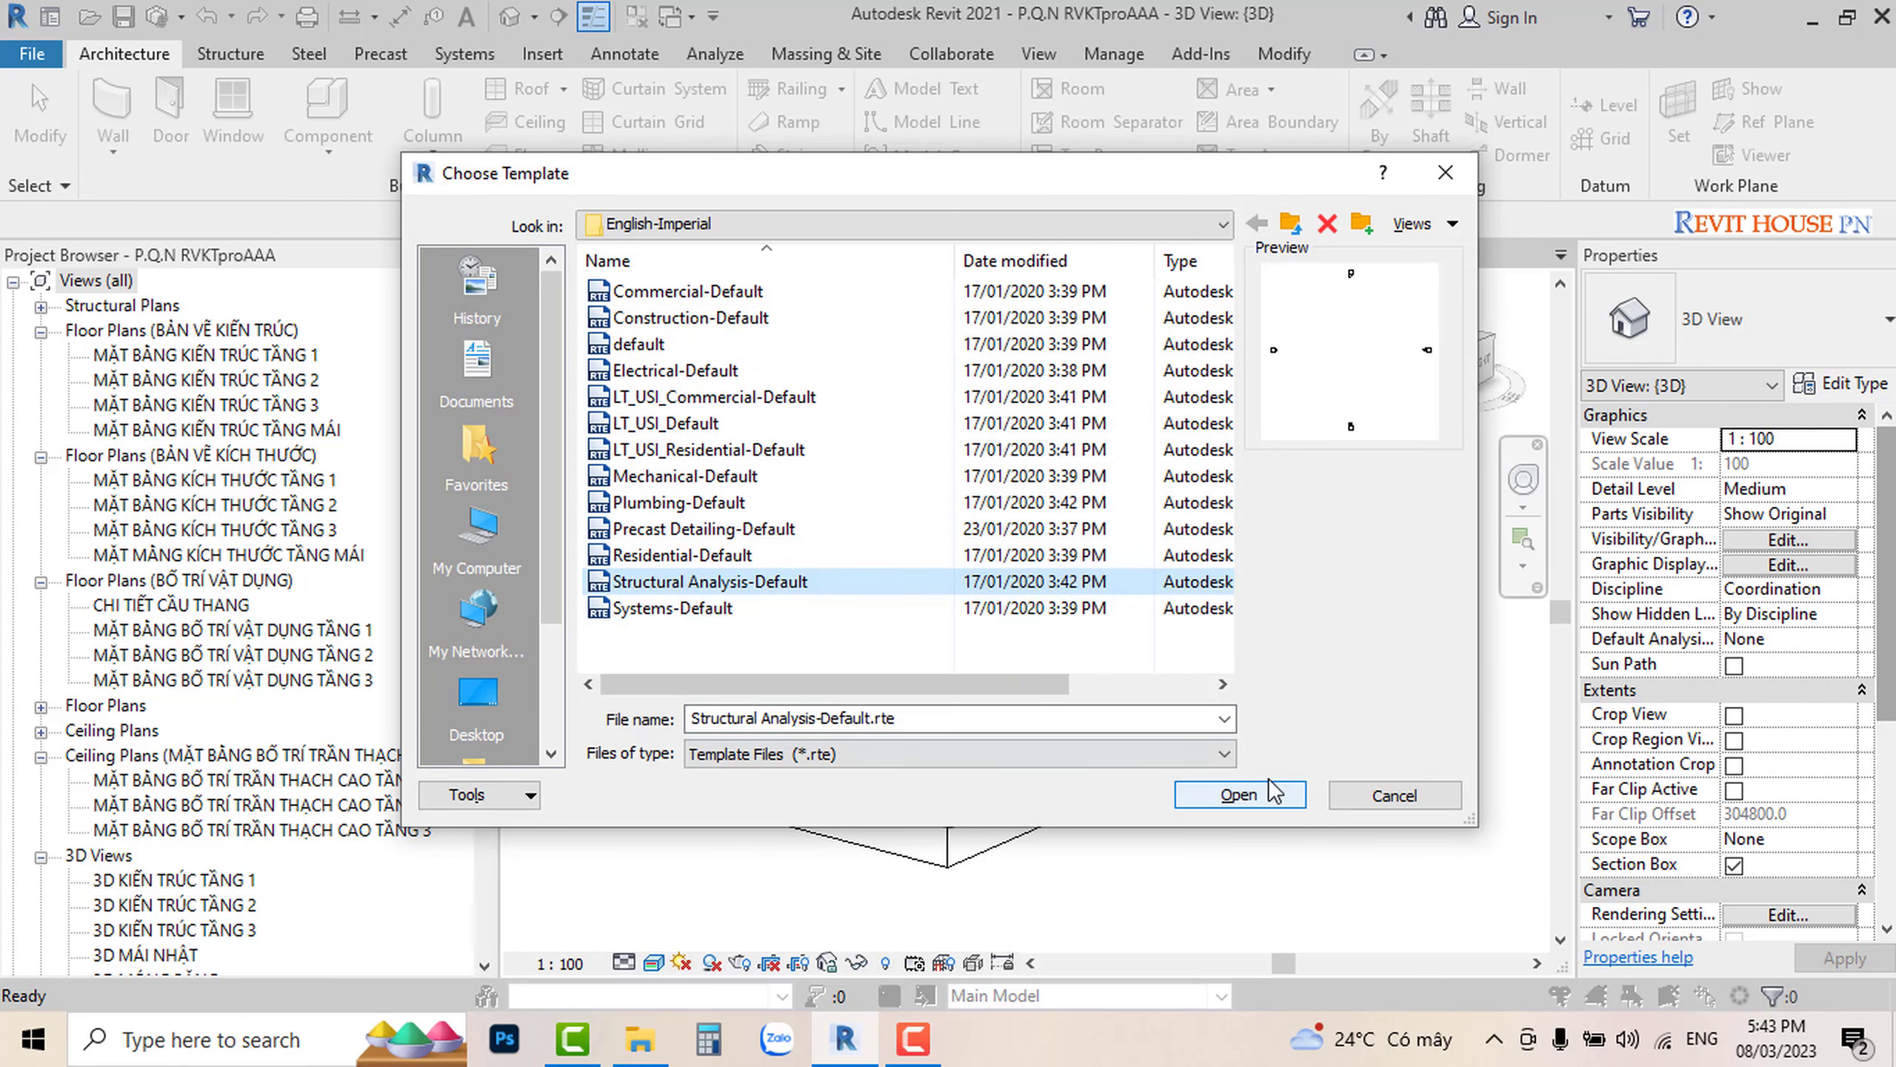
click(1239, 794)
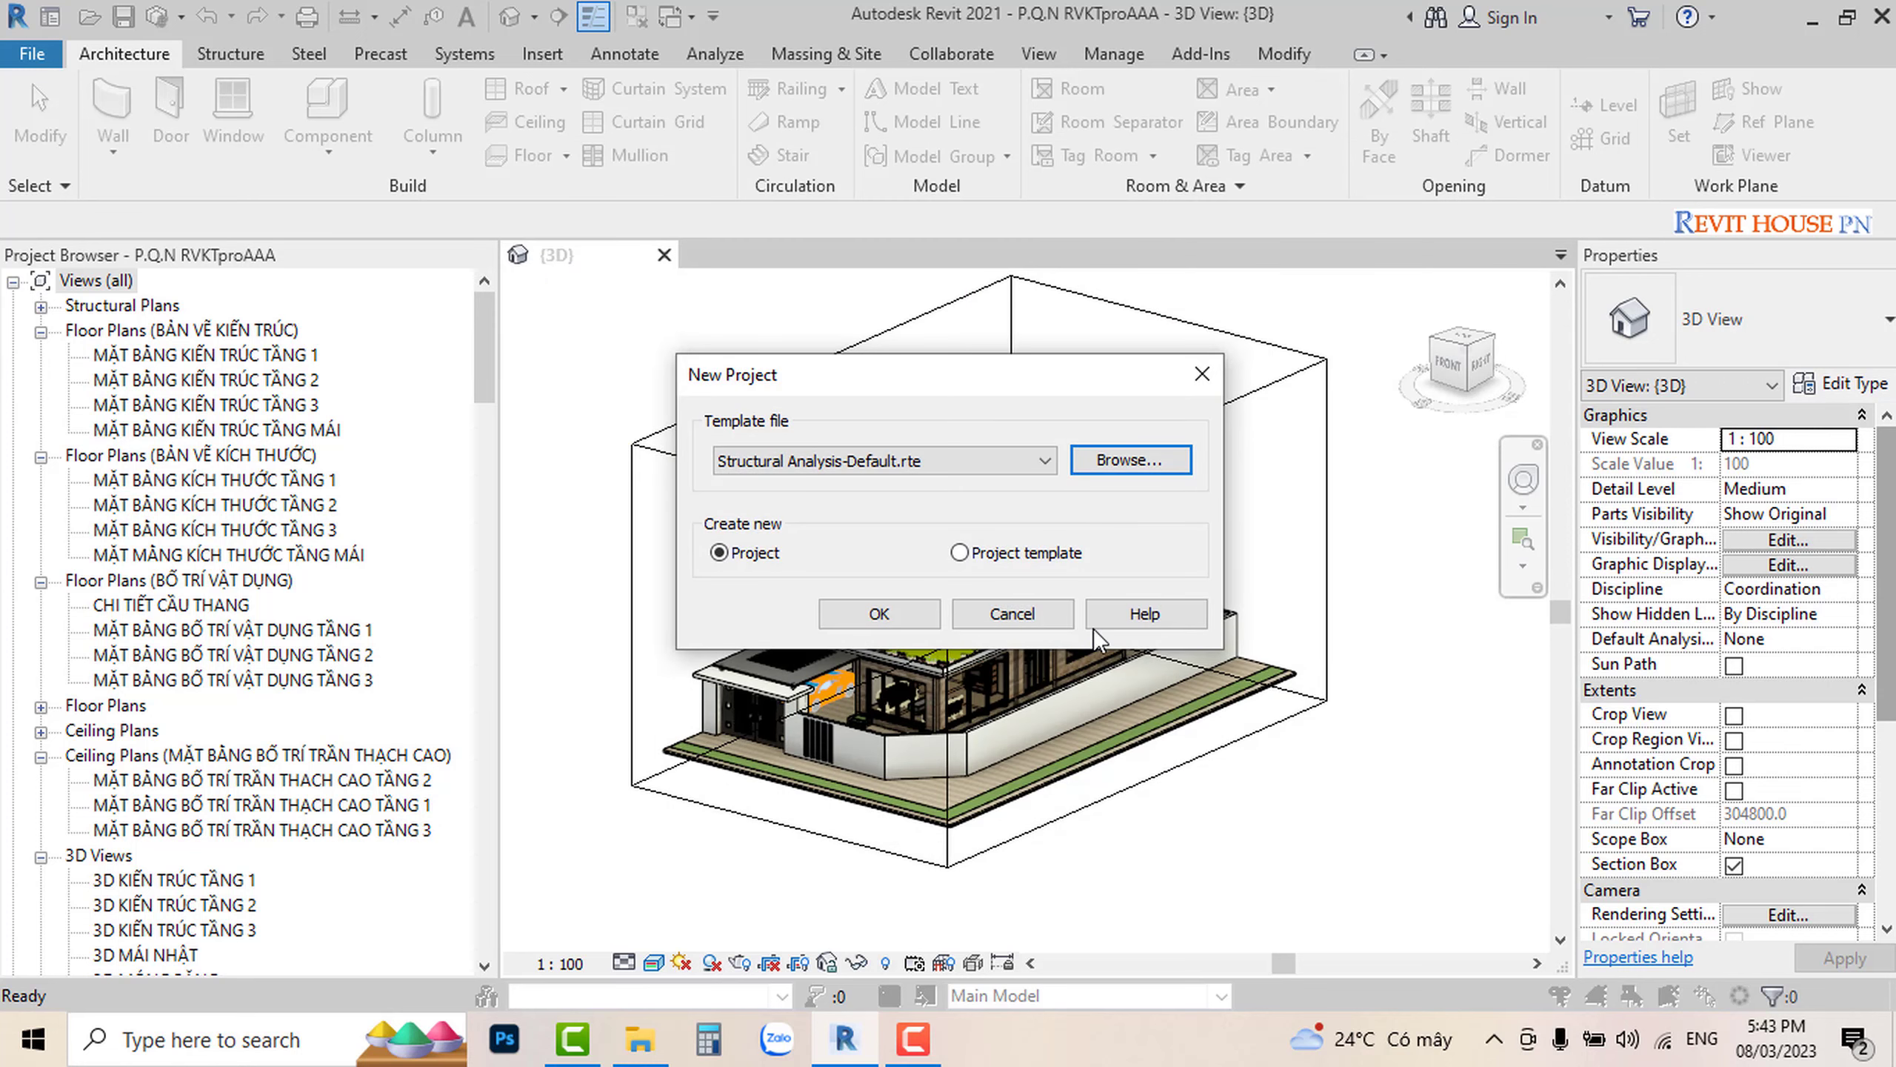
click(928, 620)
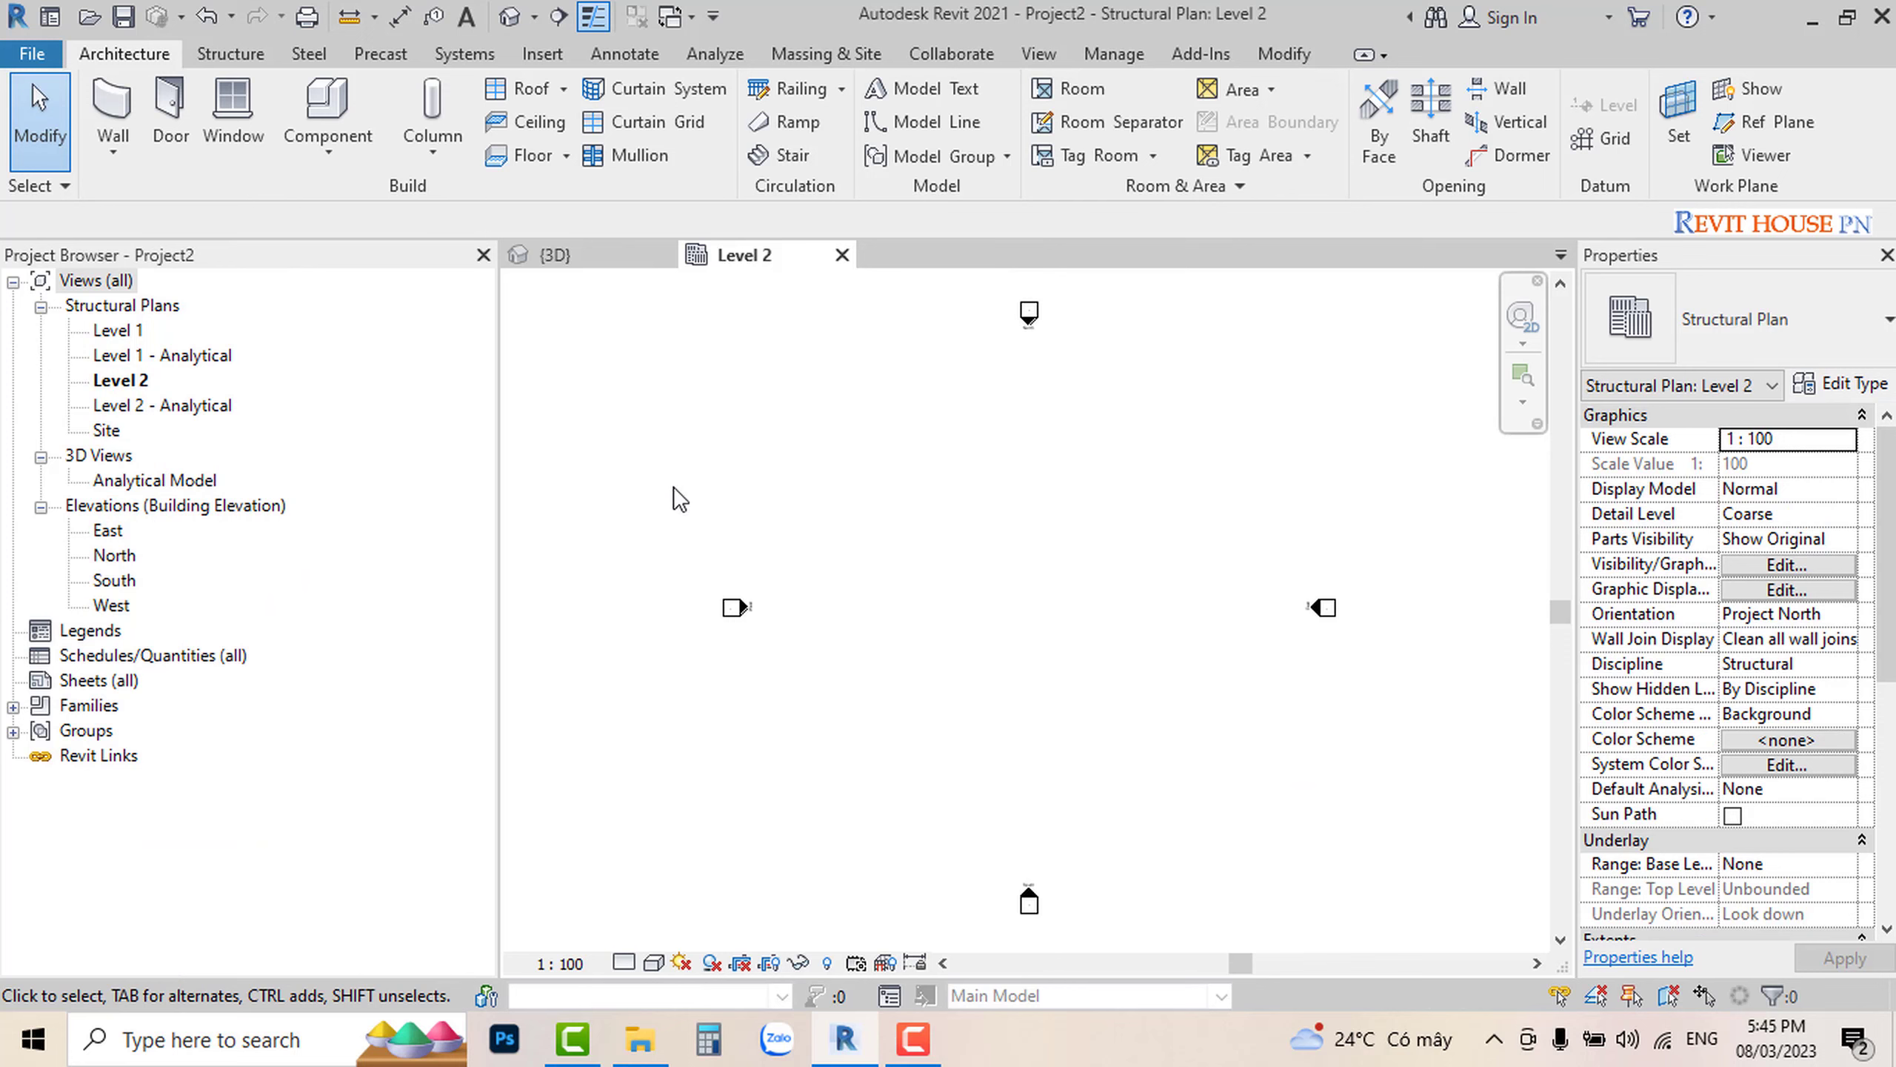
Step: Close the {3D} view, keeping only the empty Level 2 structural plan open
click(593, 254)
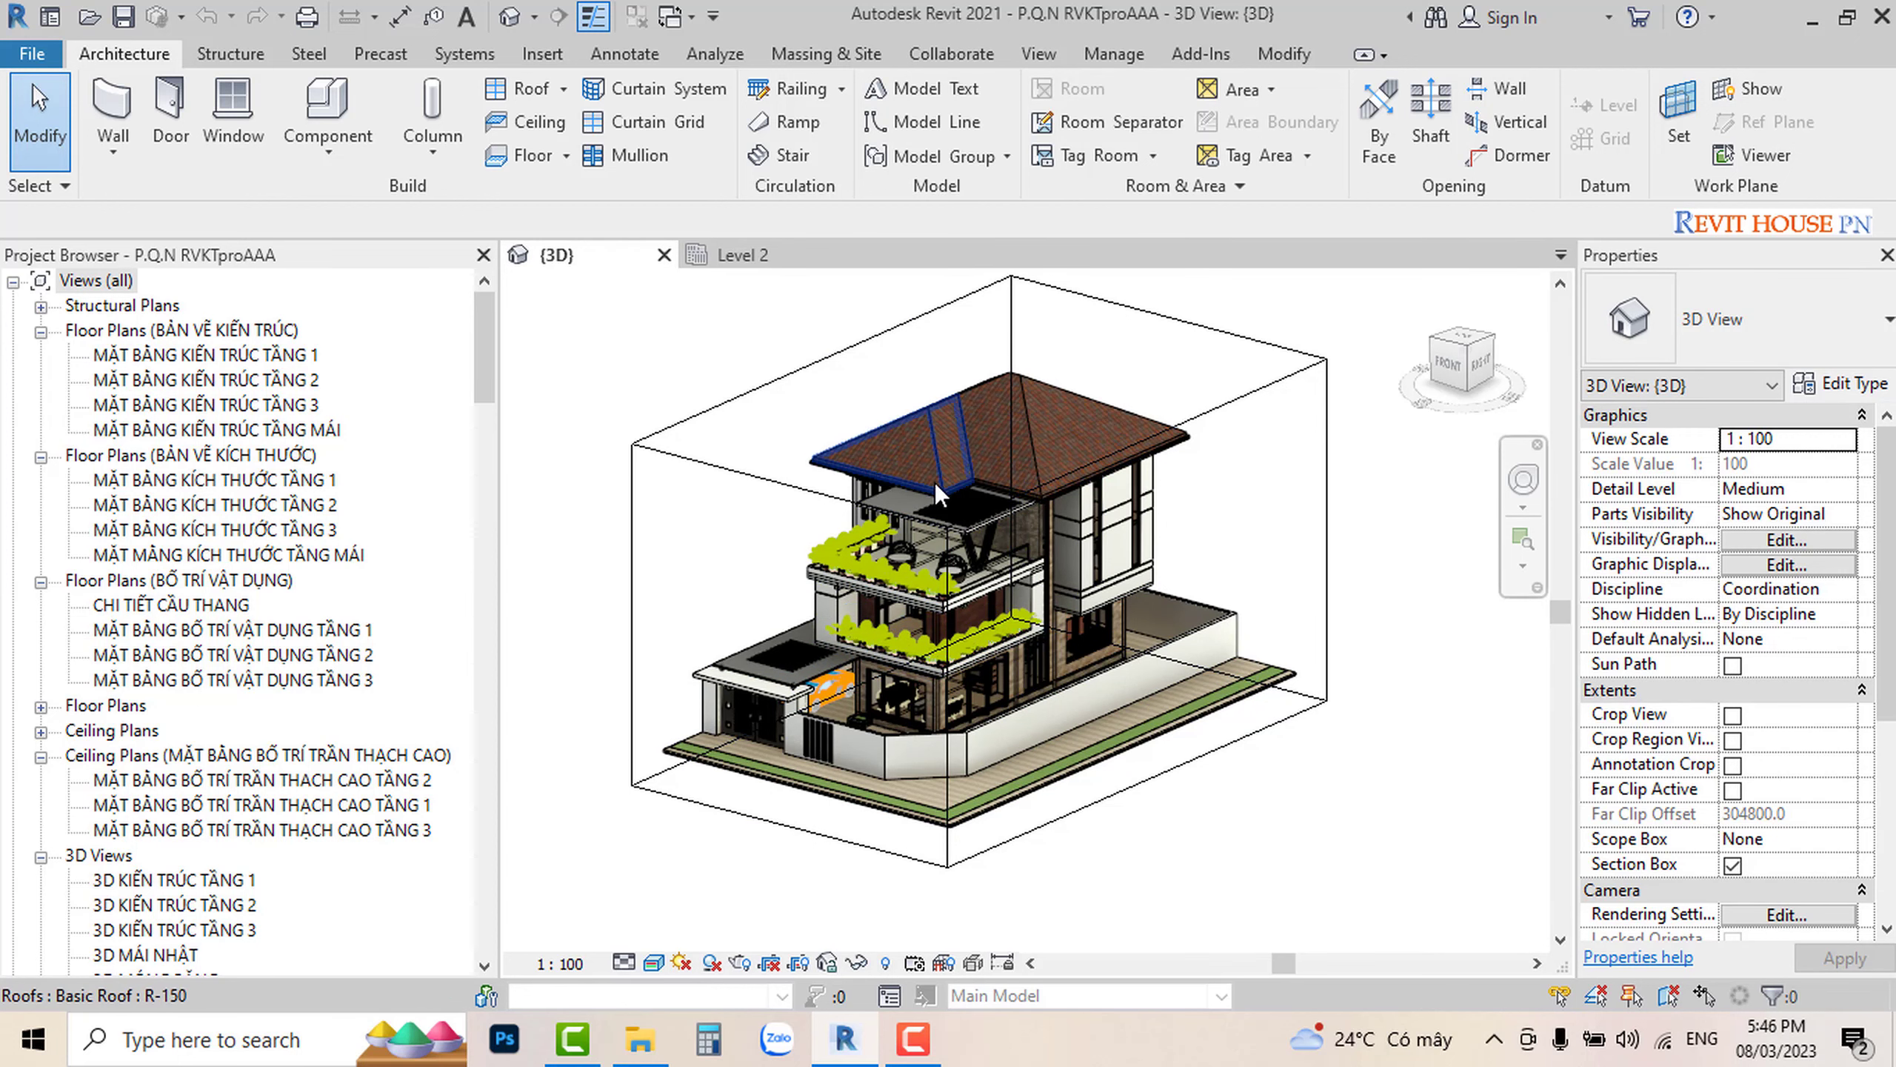
click(782, 258)
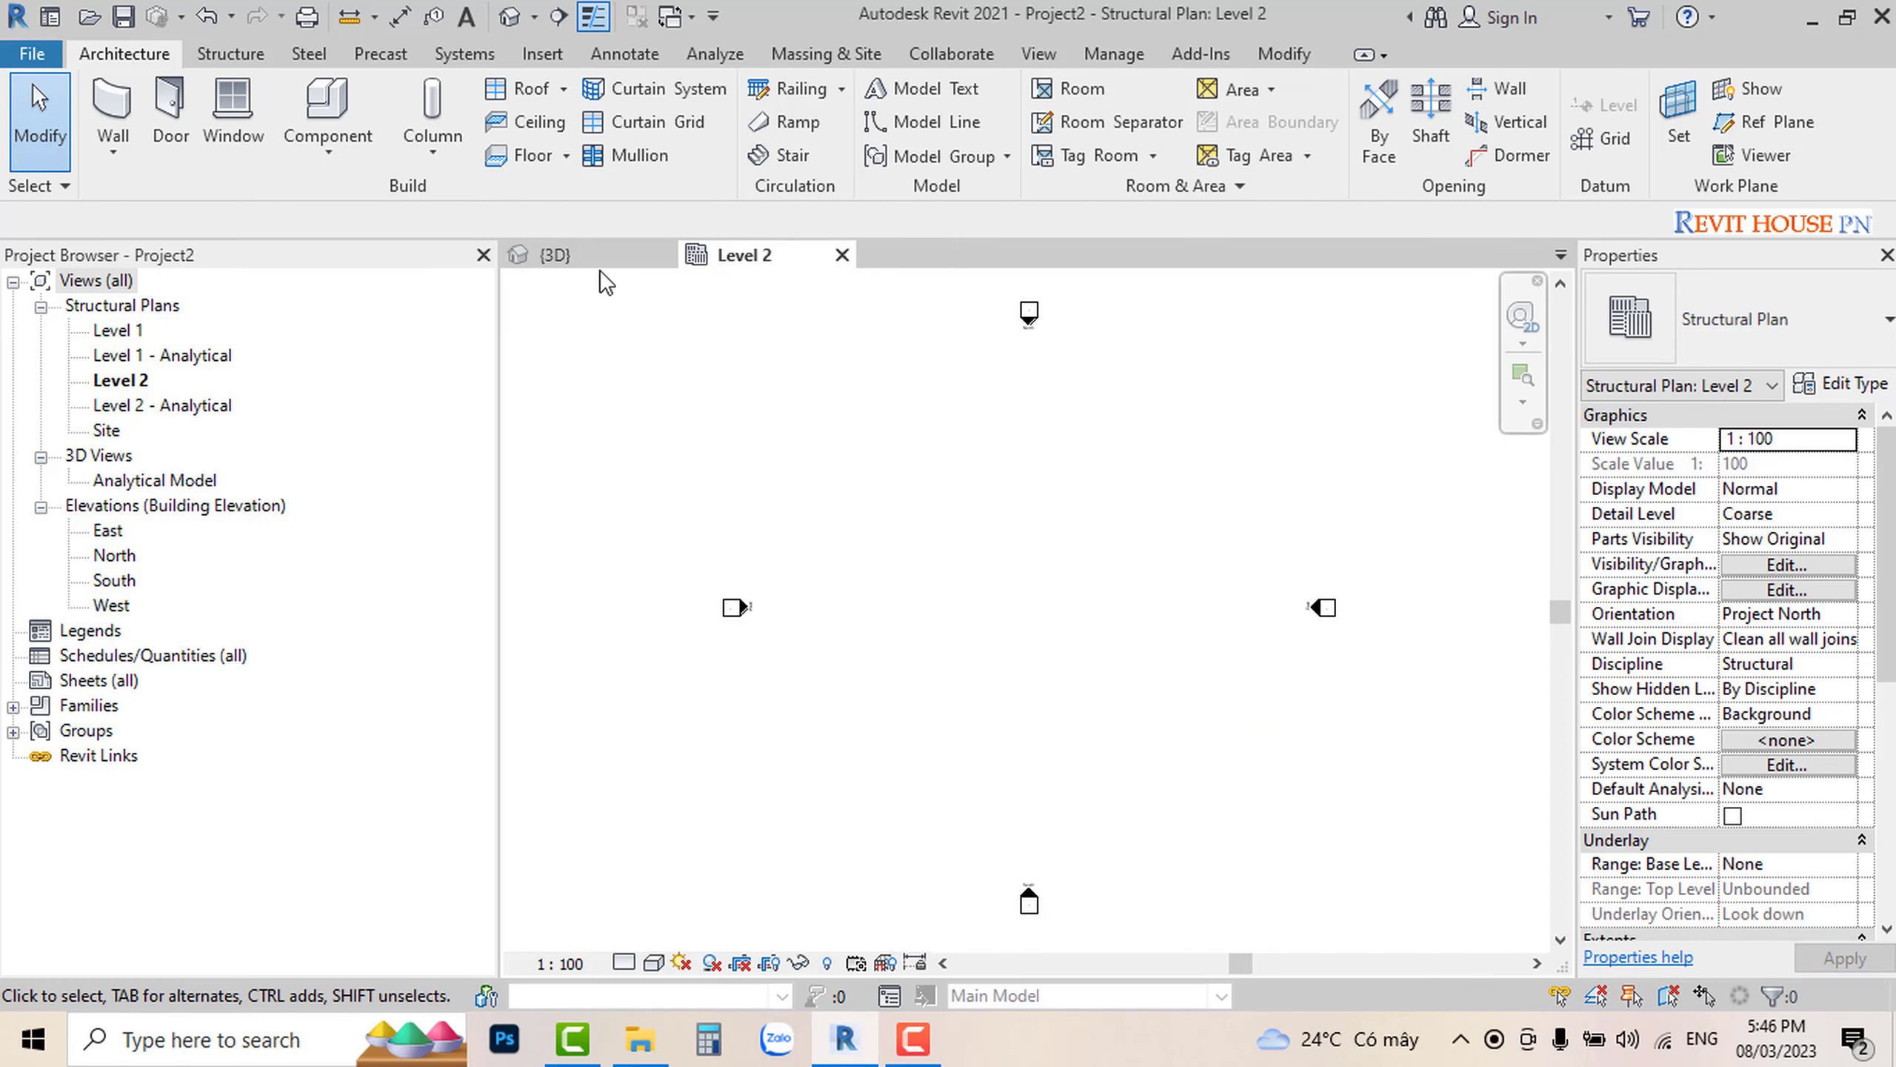
click(667, 255)
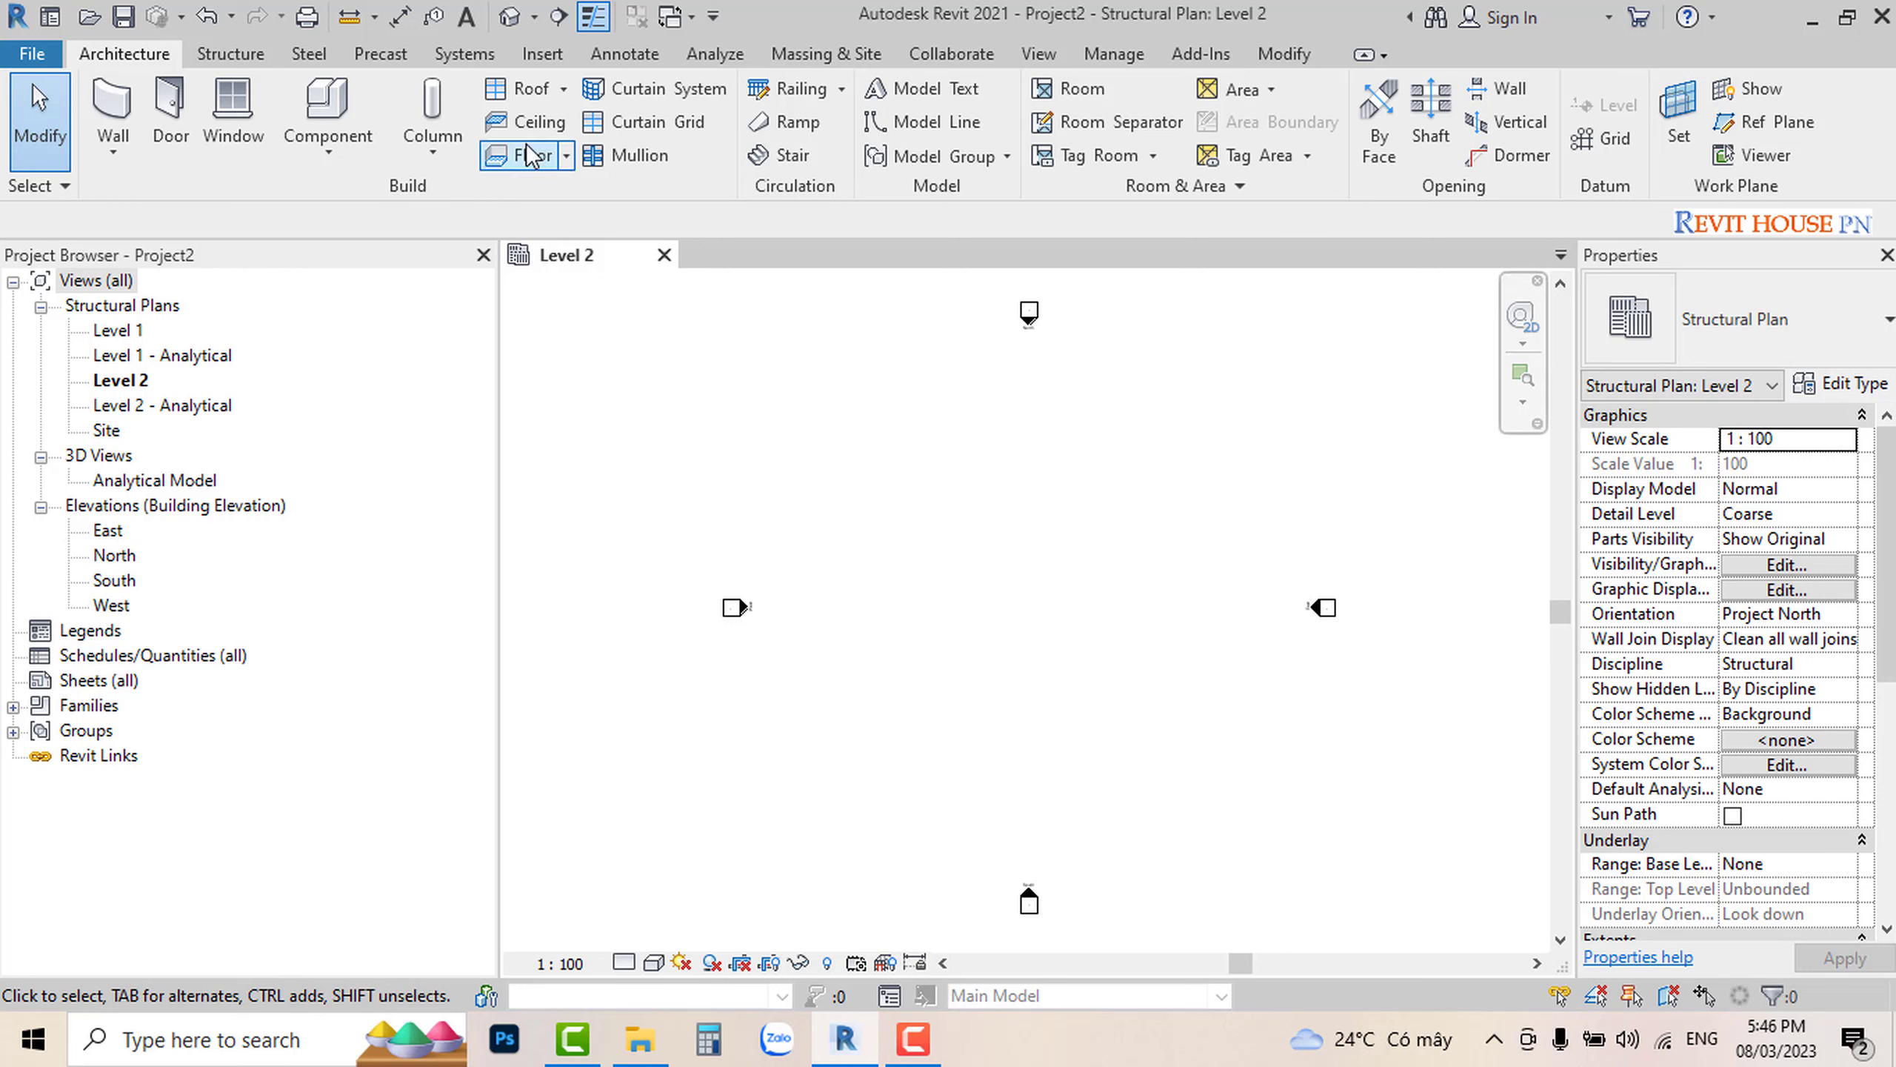
click(533, 58)
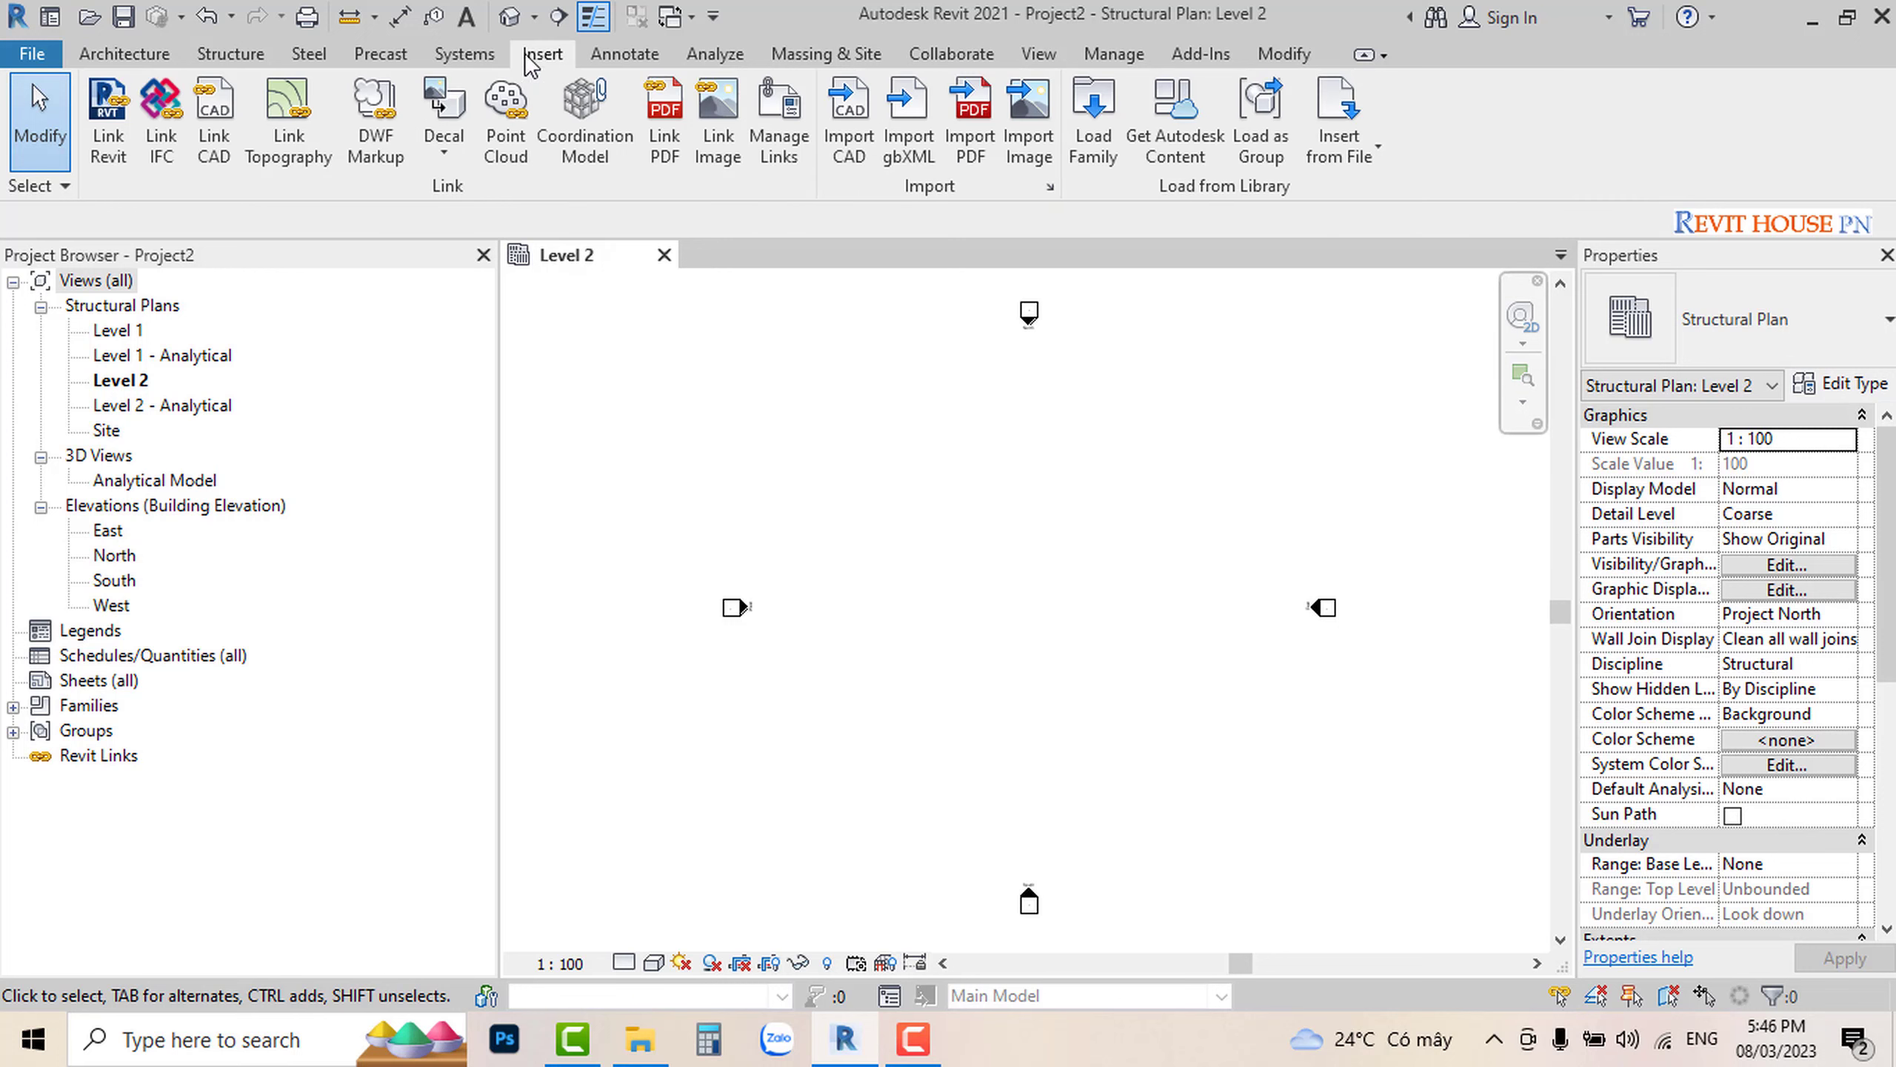
Step: Link P.Q.N RVKTproAAA.rvt from D:\REVIT TỔNG HỢP into the project
click(105, 119)
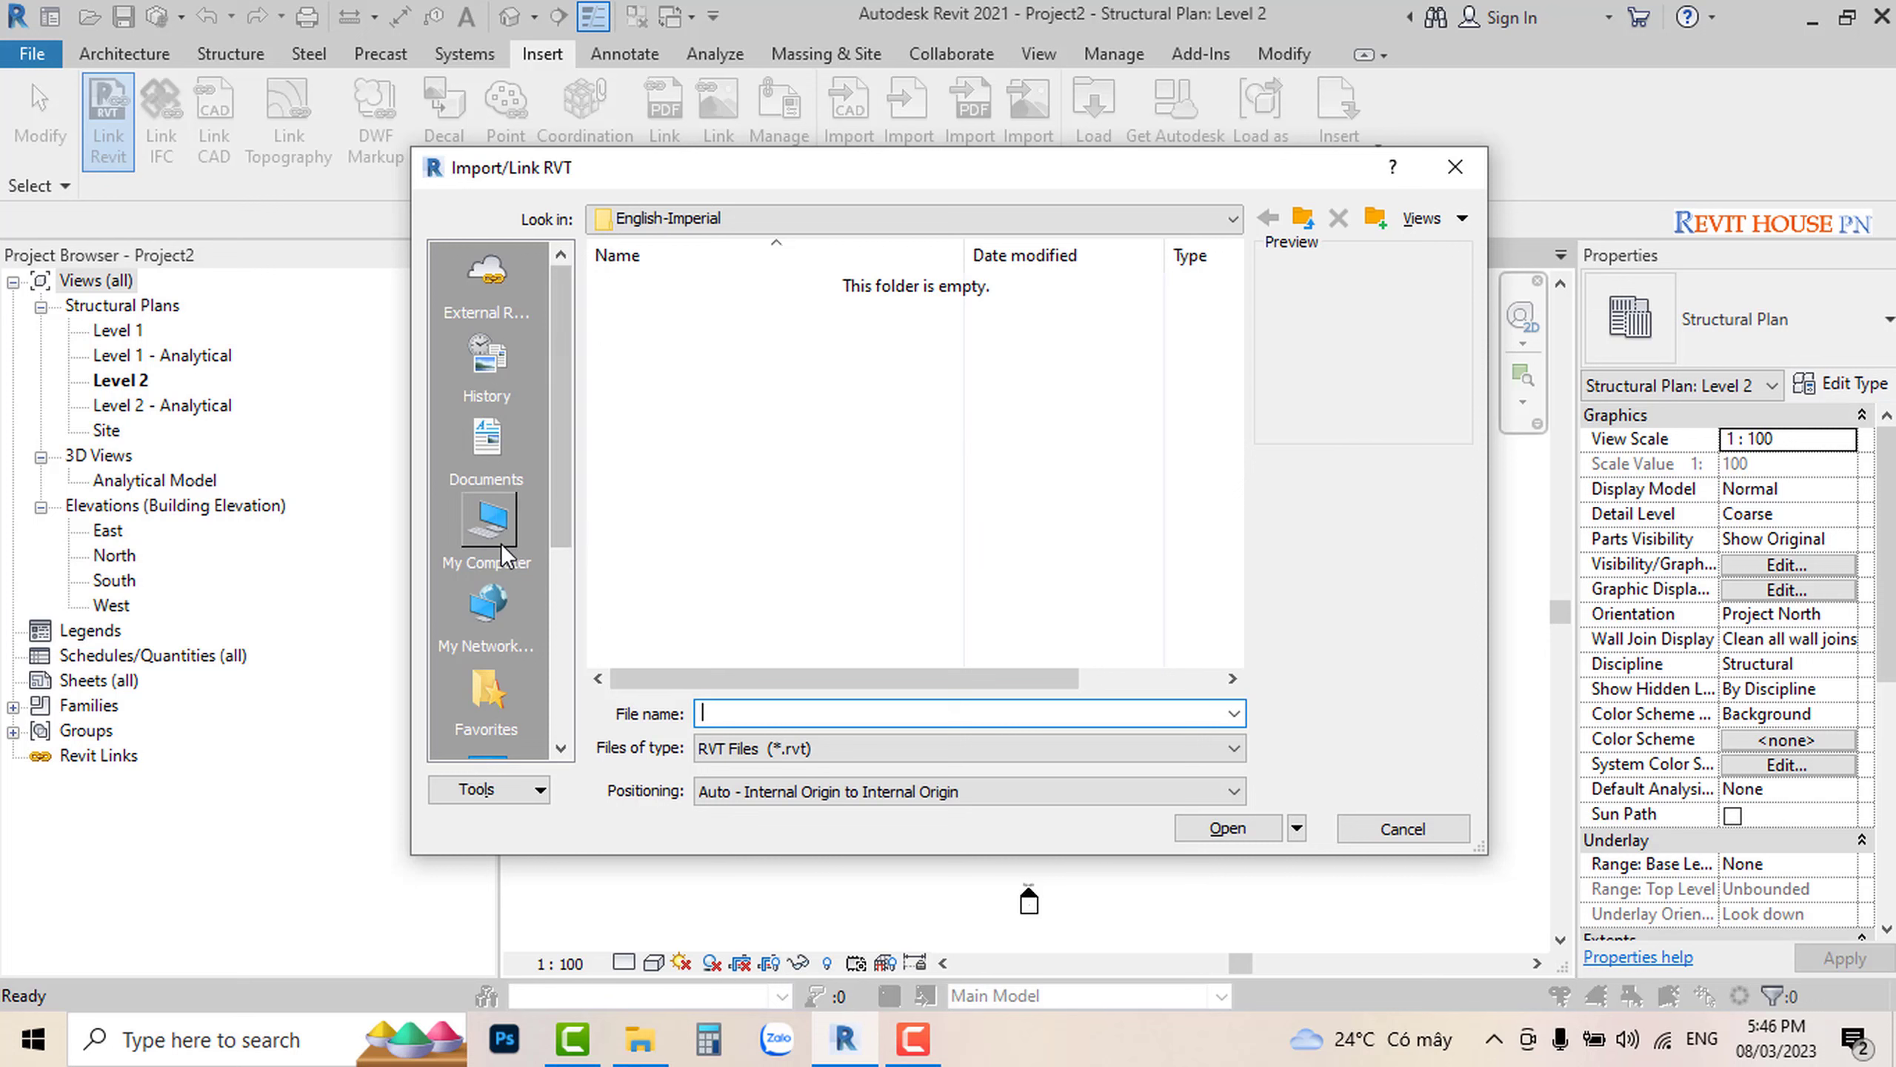
click(482, 528)
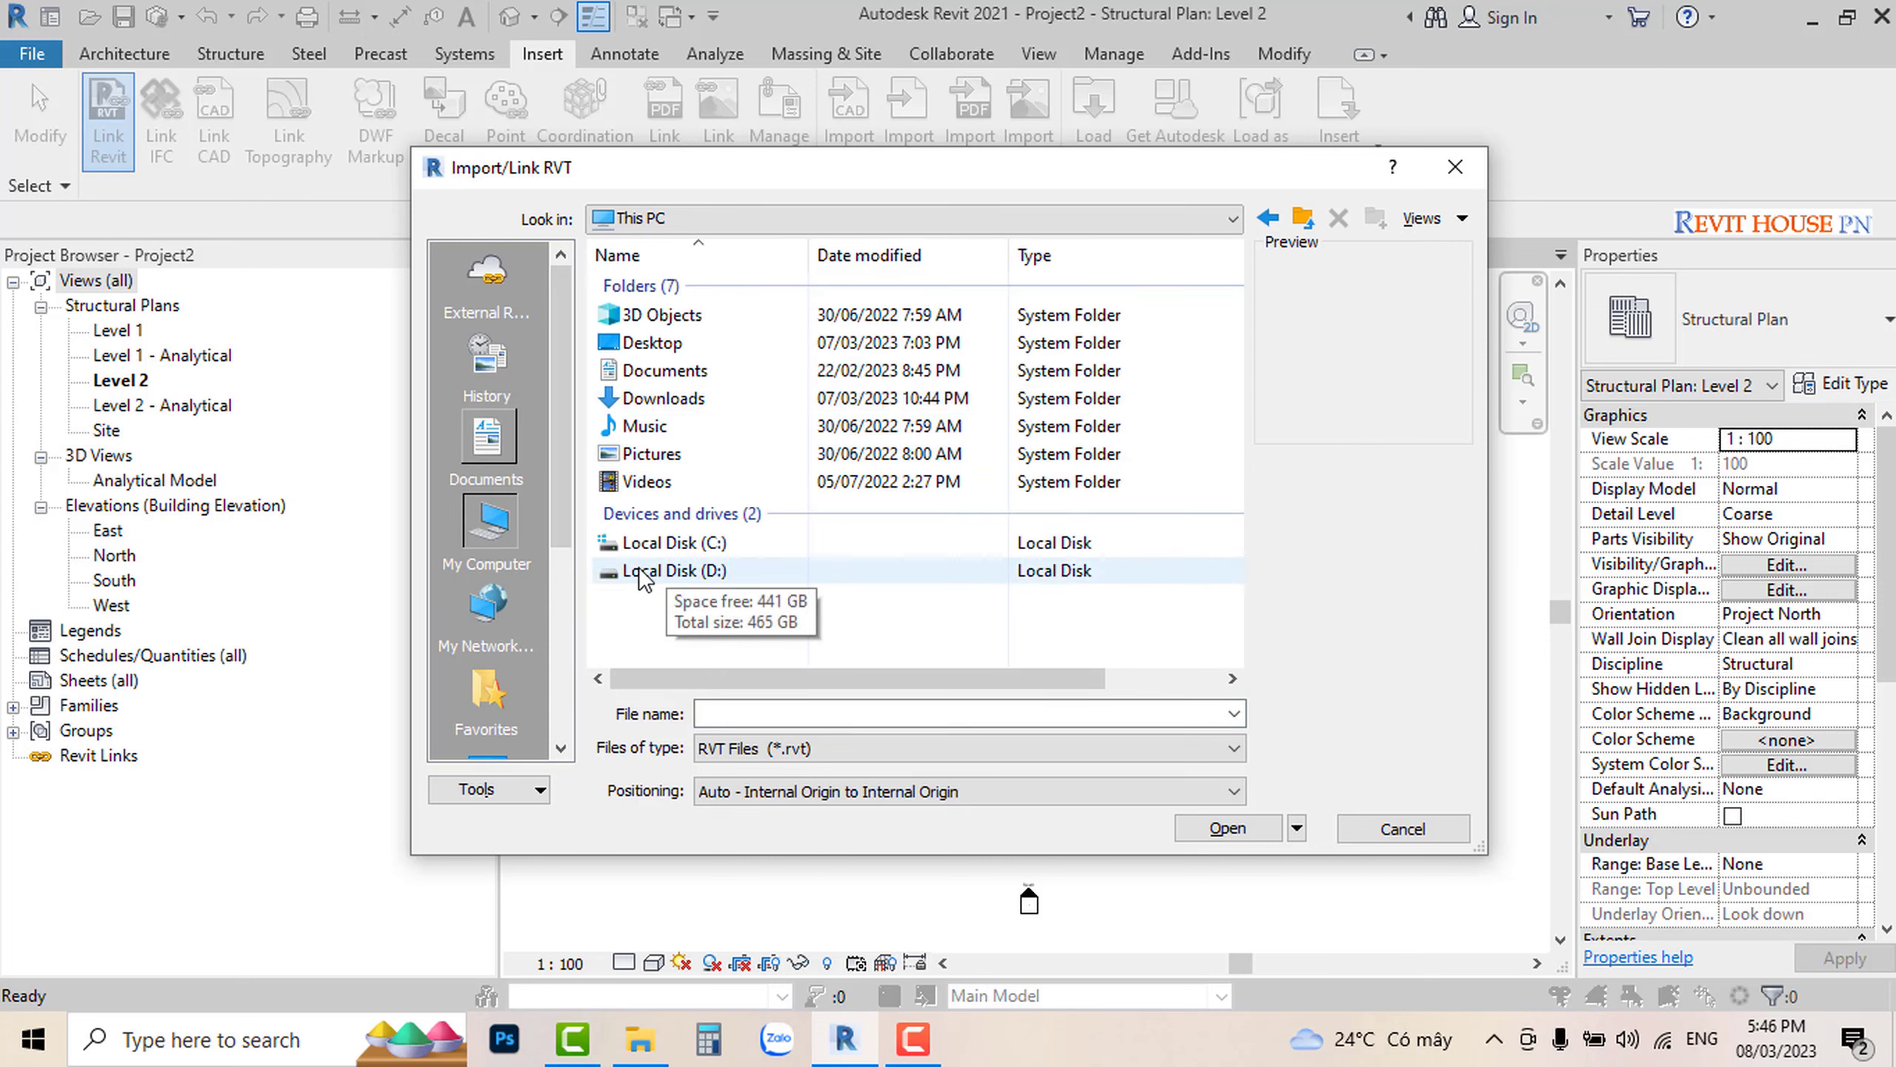
click(643, 575)
double_click(641, 571)
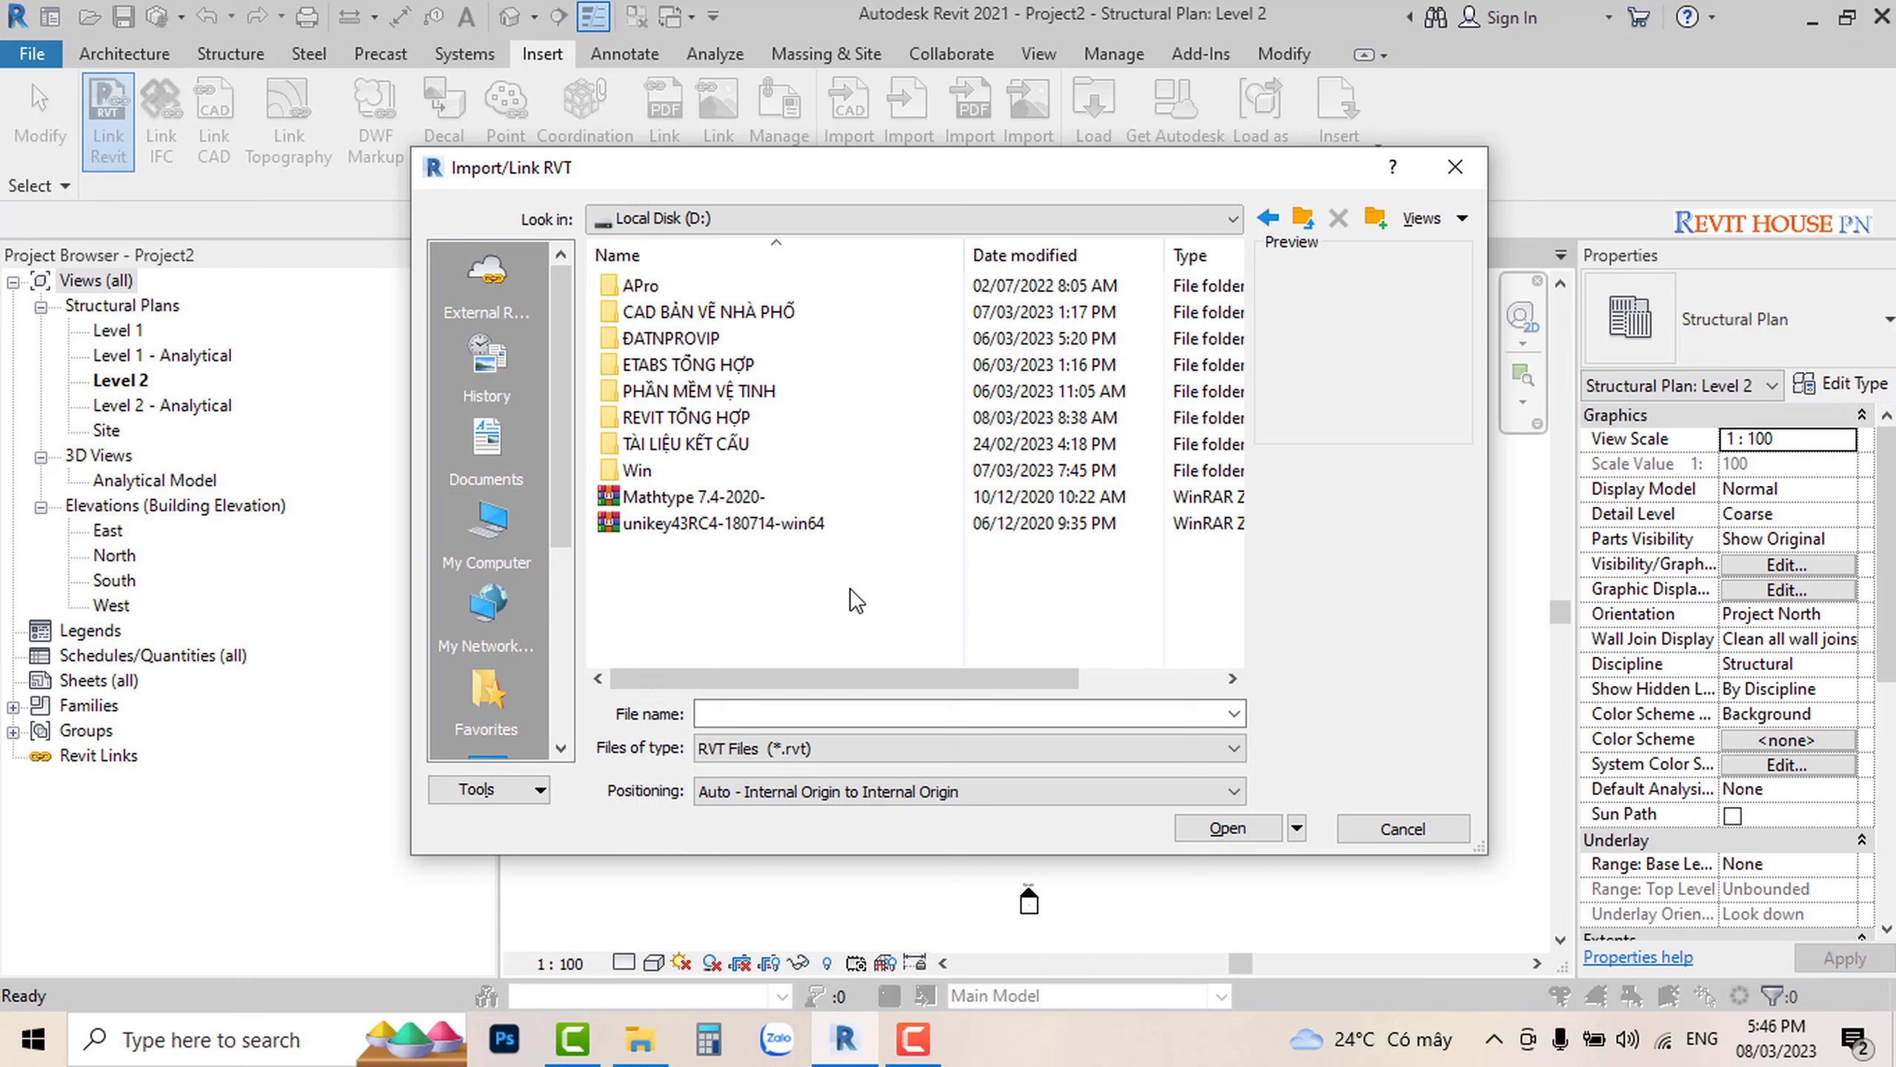
double_click(648, 416)
click(752, 367)
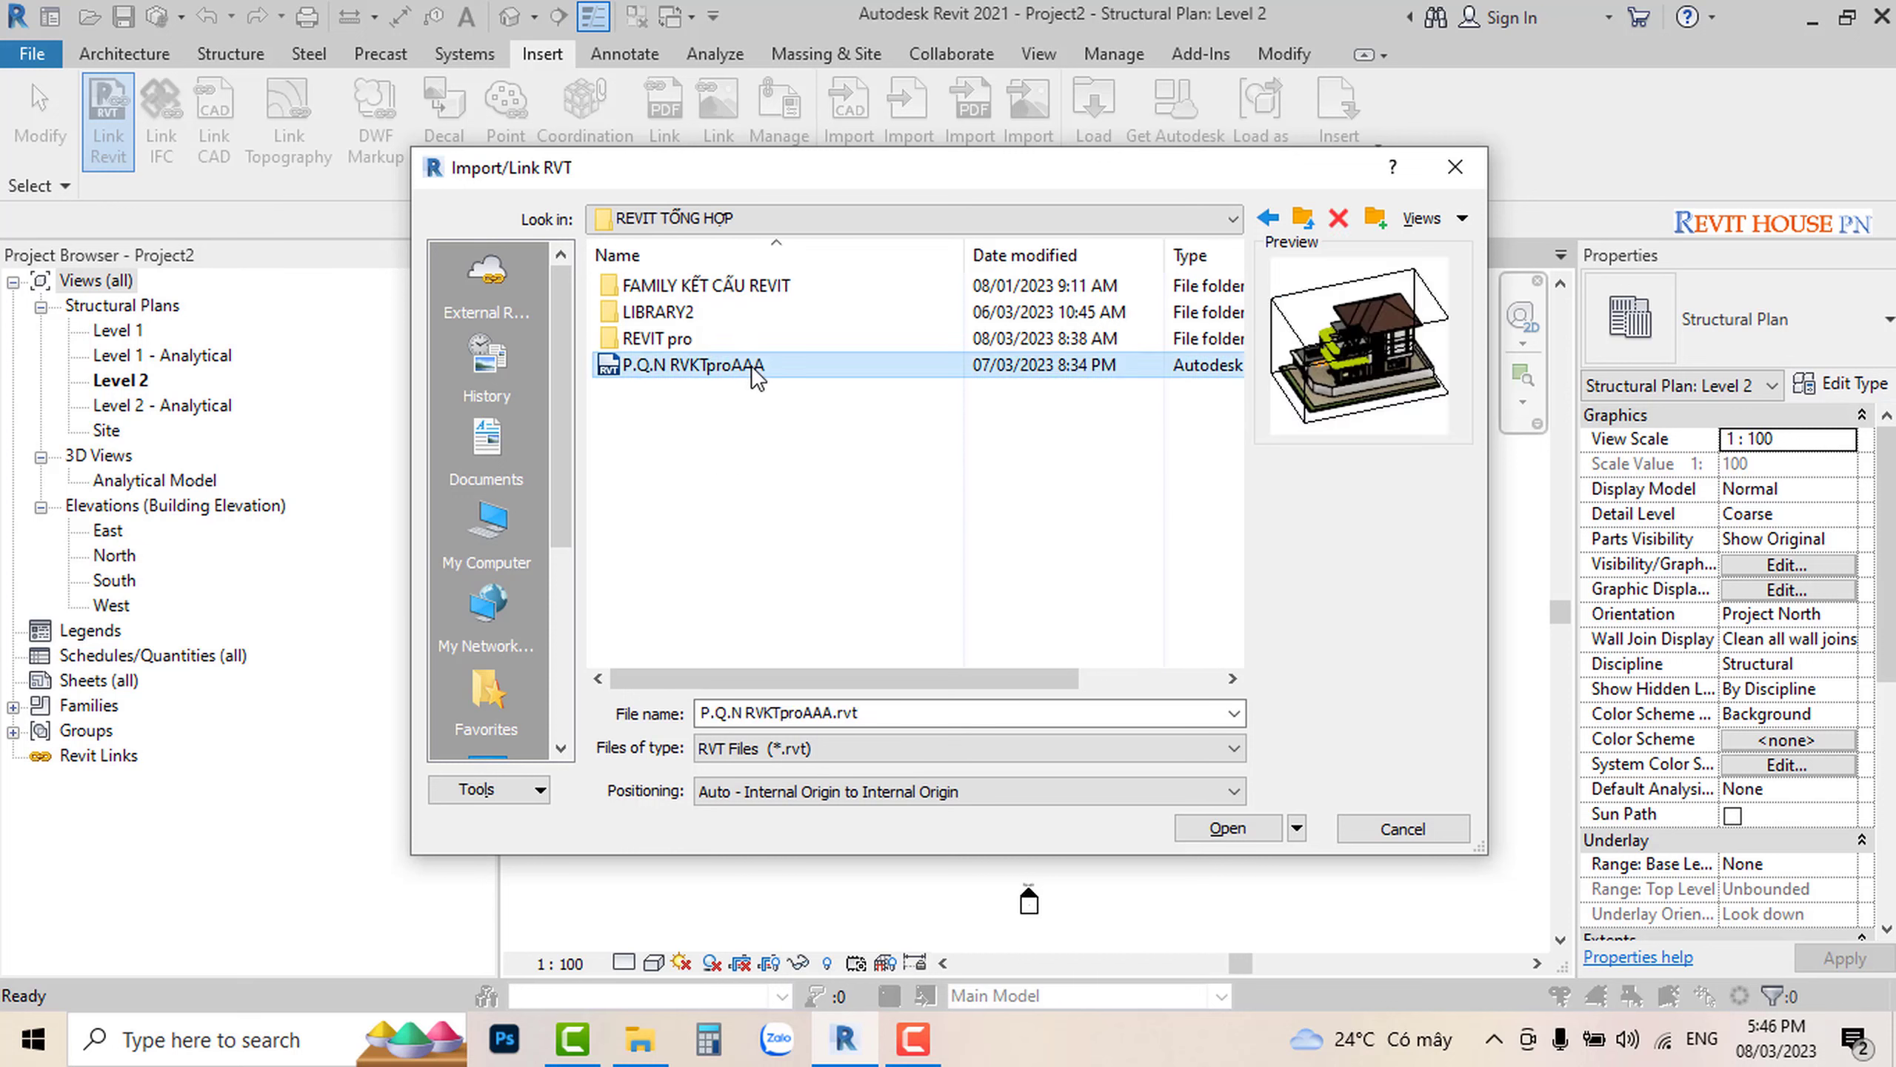
click(1247, 823)
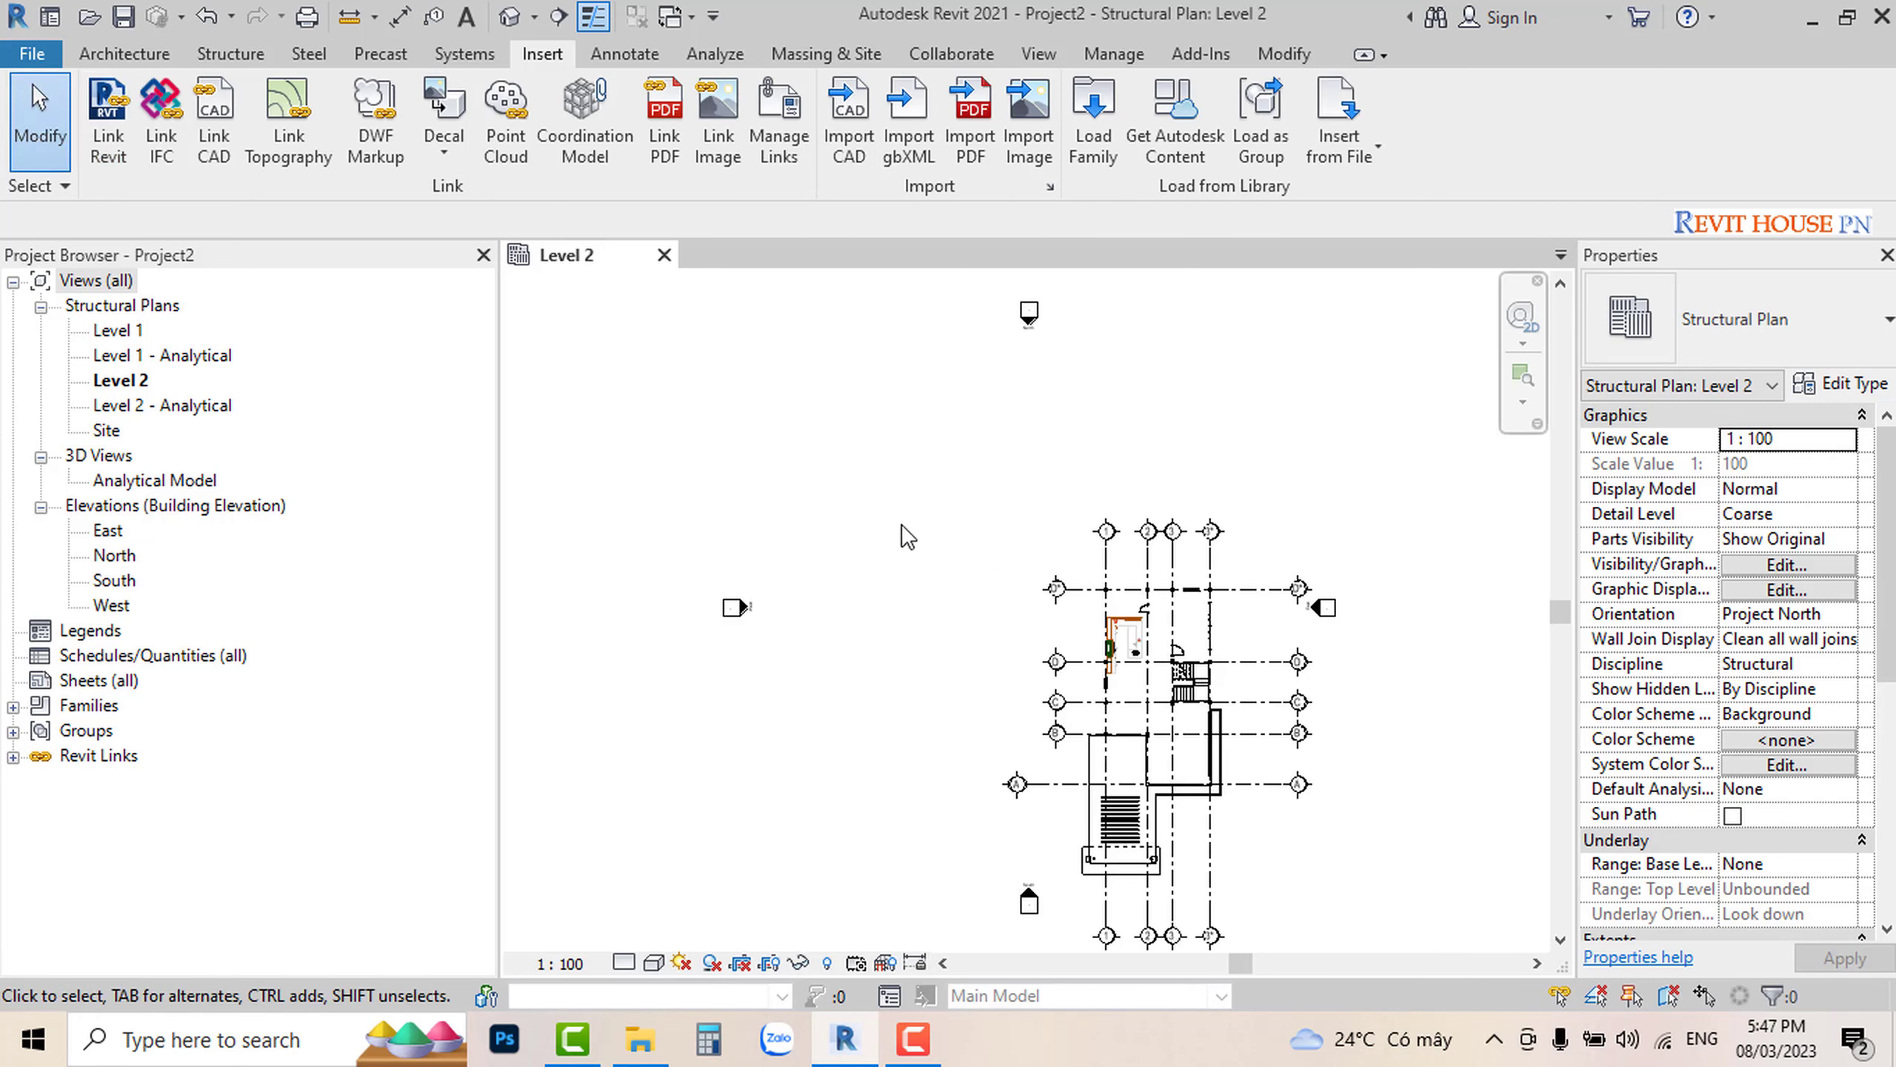
Step: Open the default 3D view and zoom in on the linked model
scroll(873, 519, down, 1)
scroll(1267, 759, up, 2)
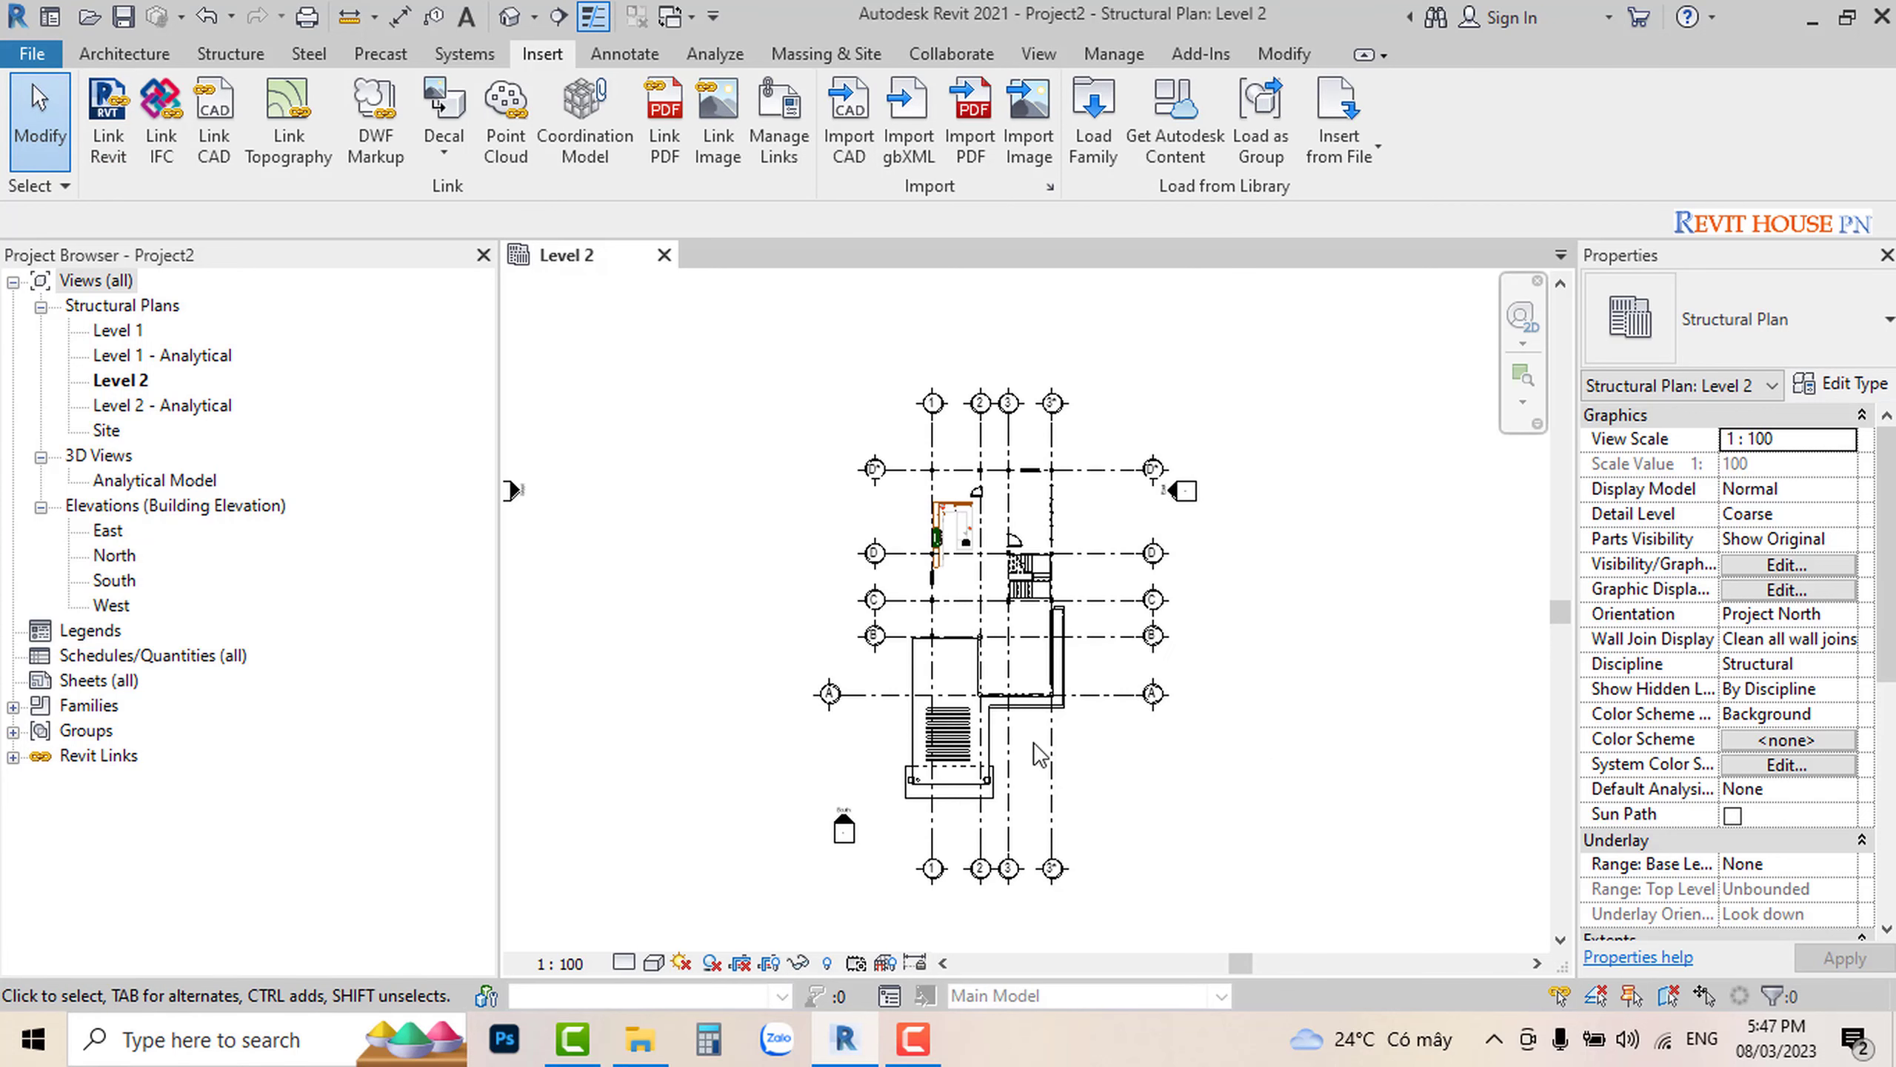
click(510, 16)
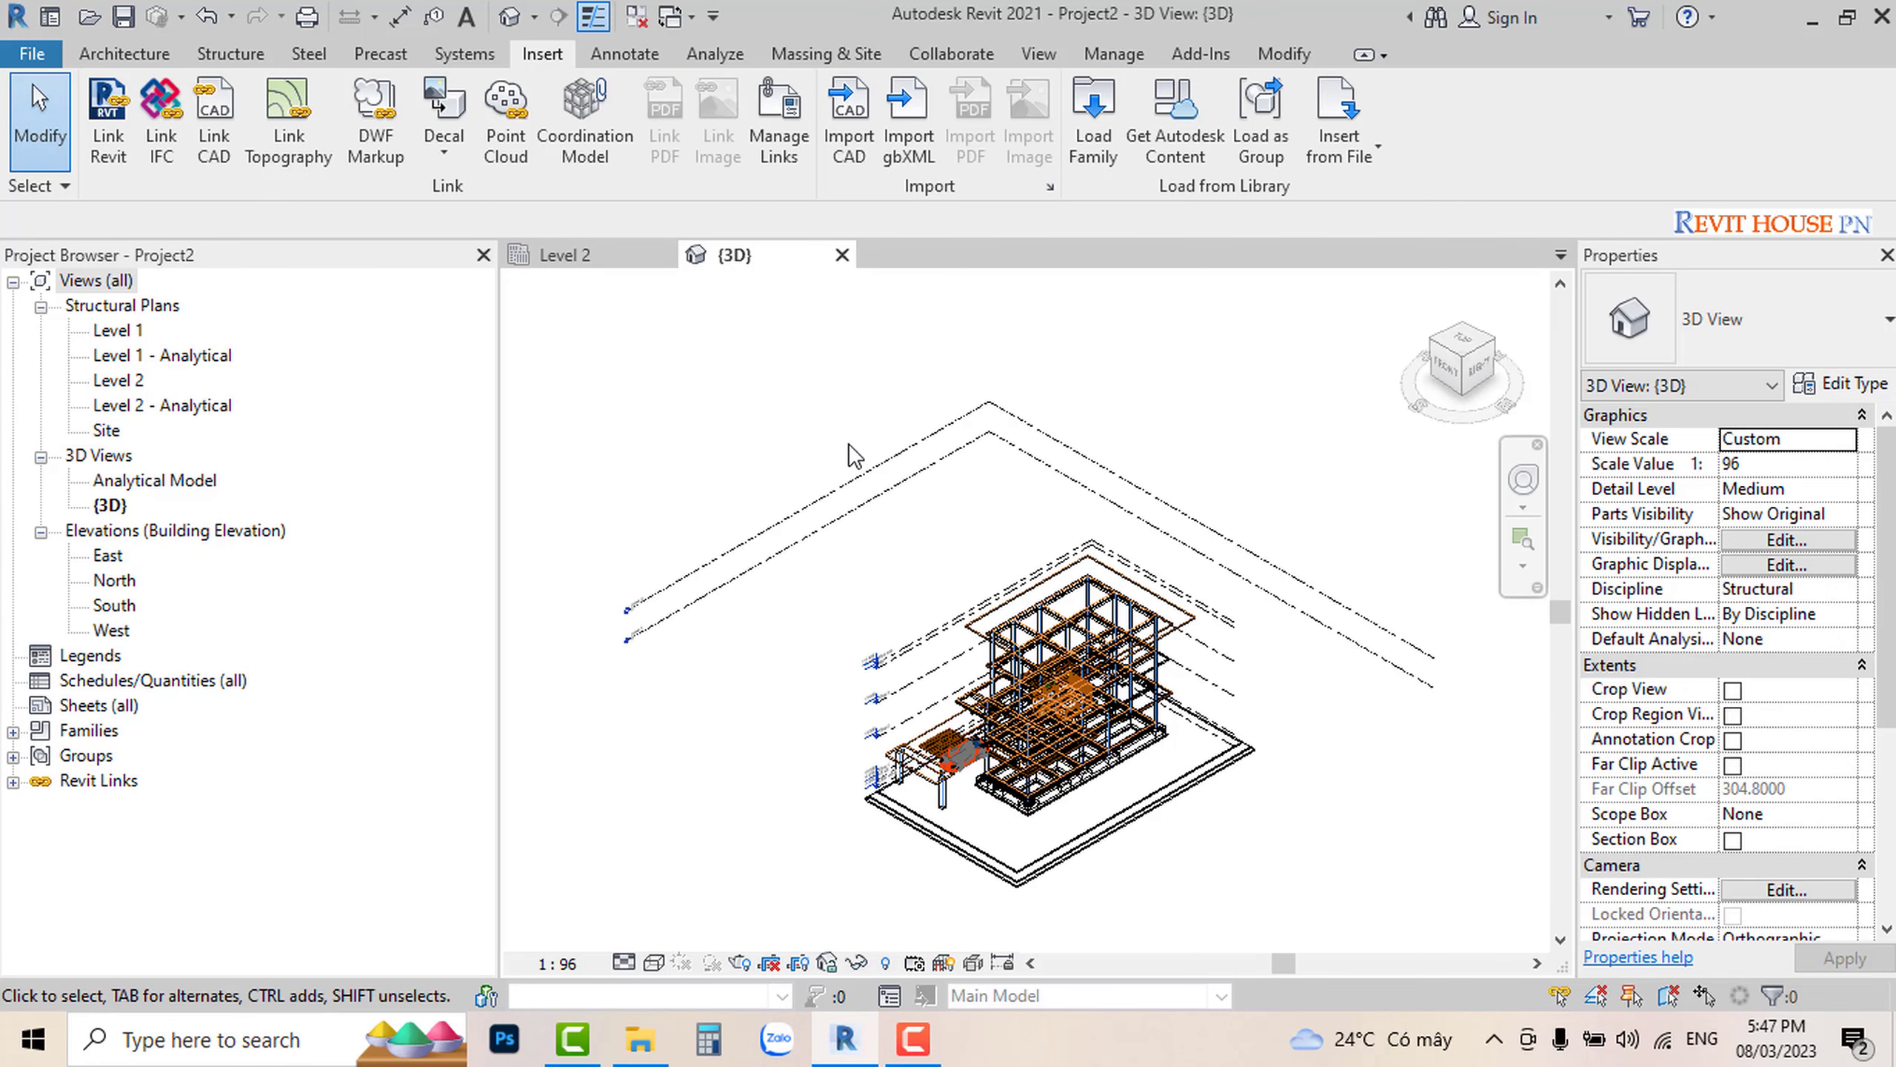
scroll(1147, 633, up, 2)
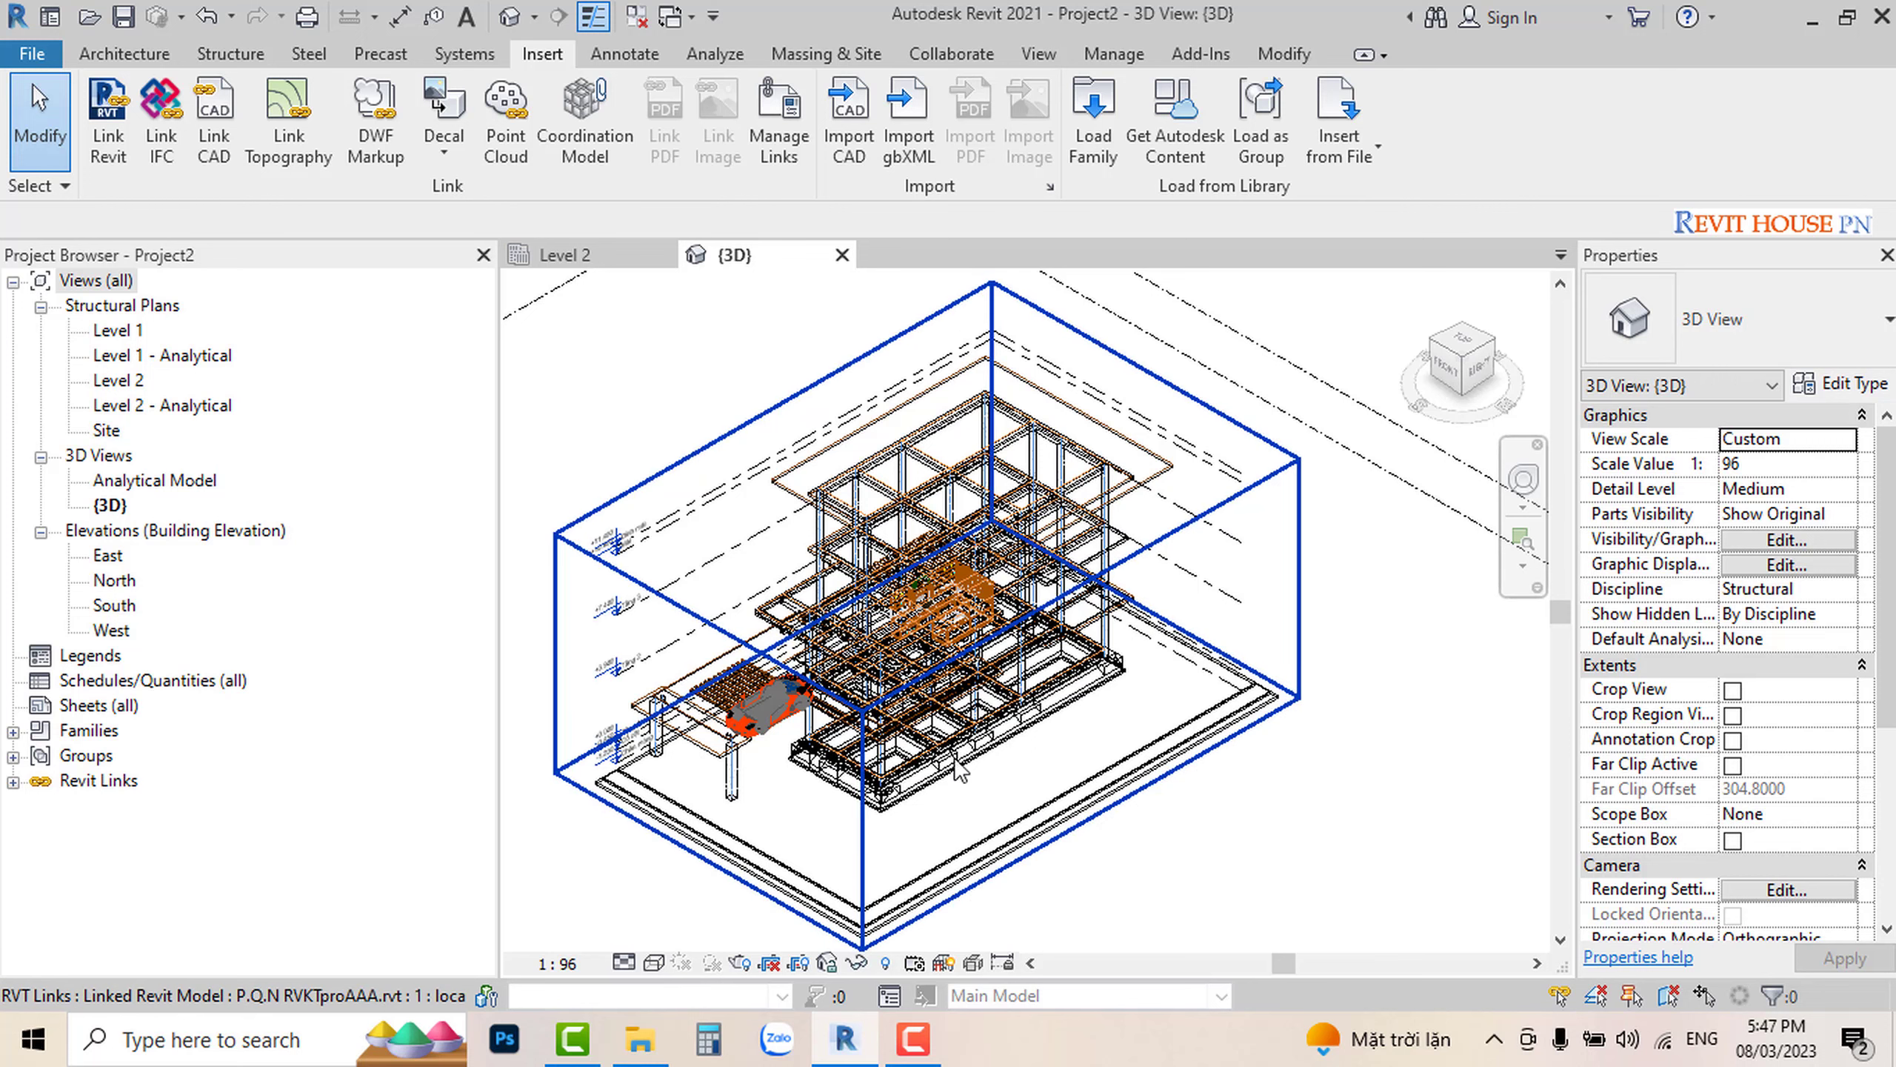
scroll(948, 784, up, 1)
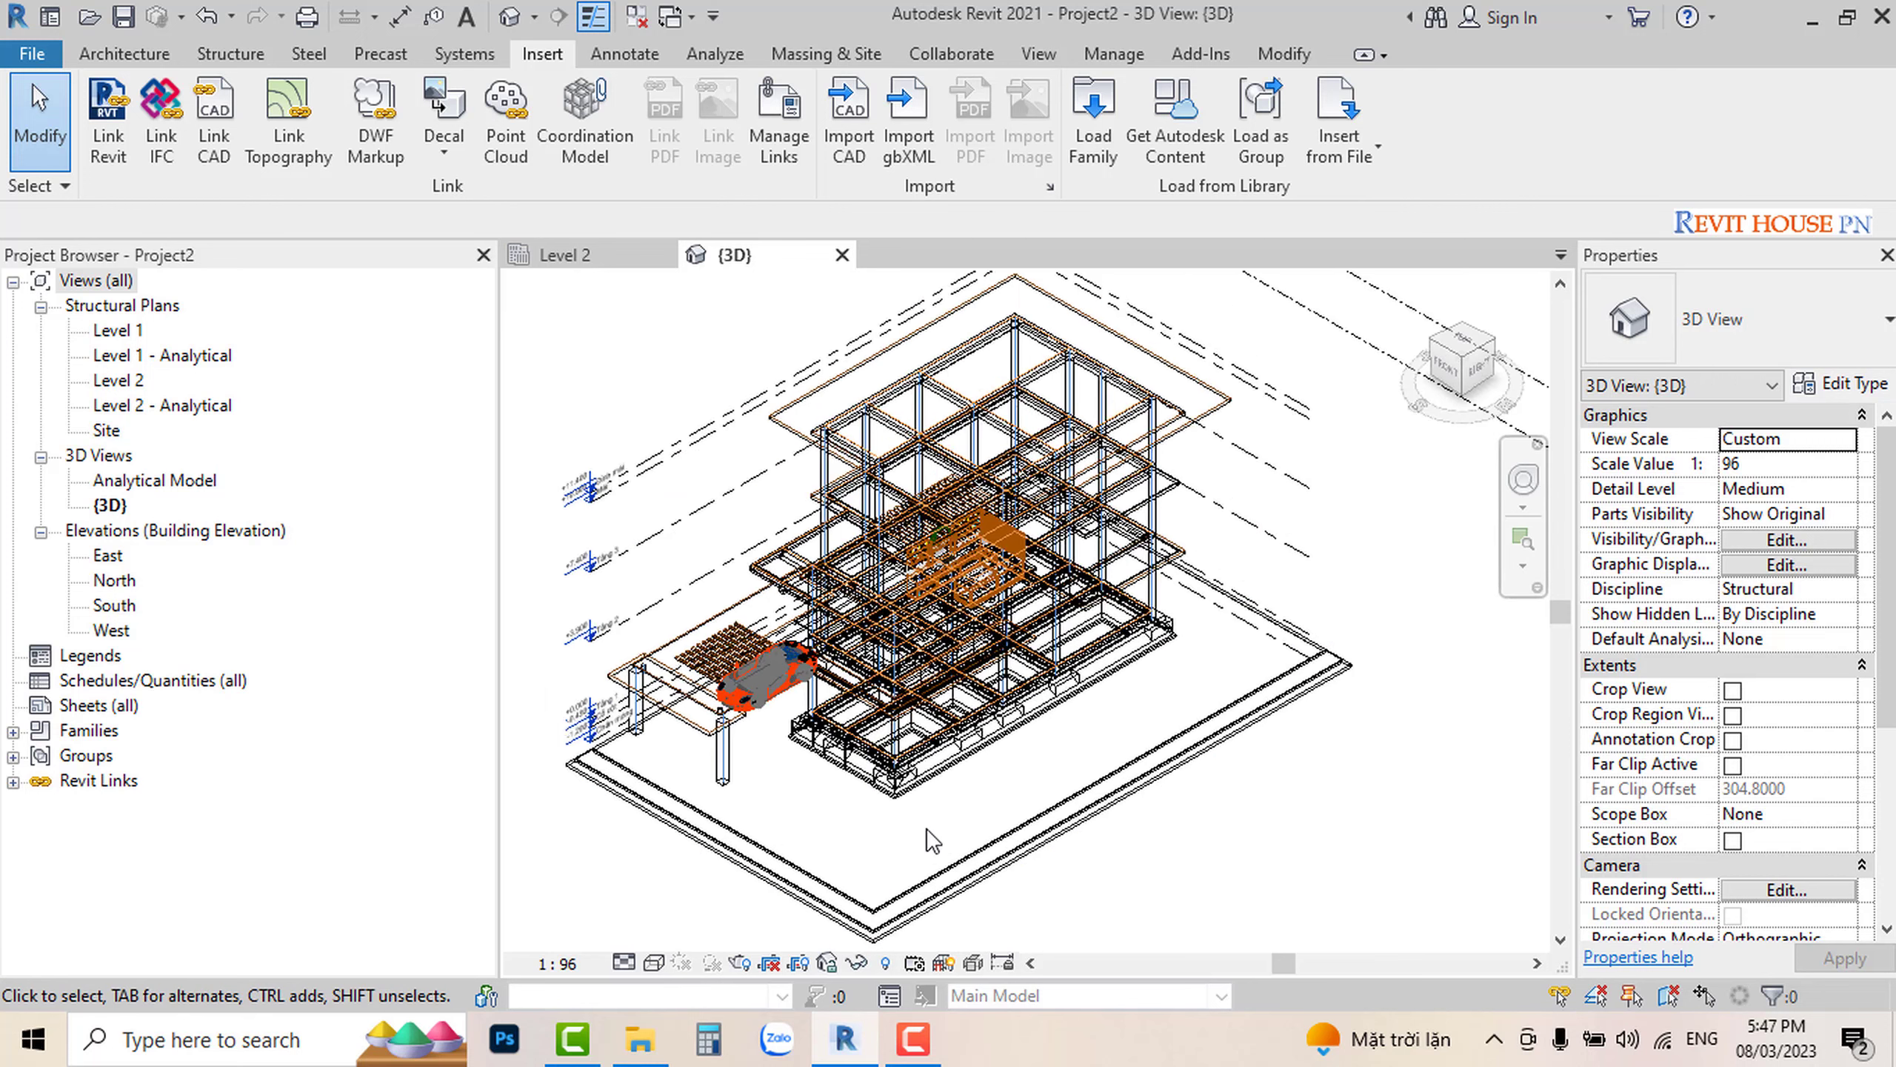
Step: Set the 3D view's visual style to Shaded
click(654, 965)
click(690, 876)
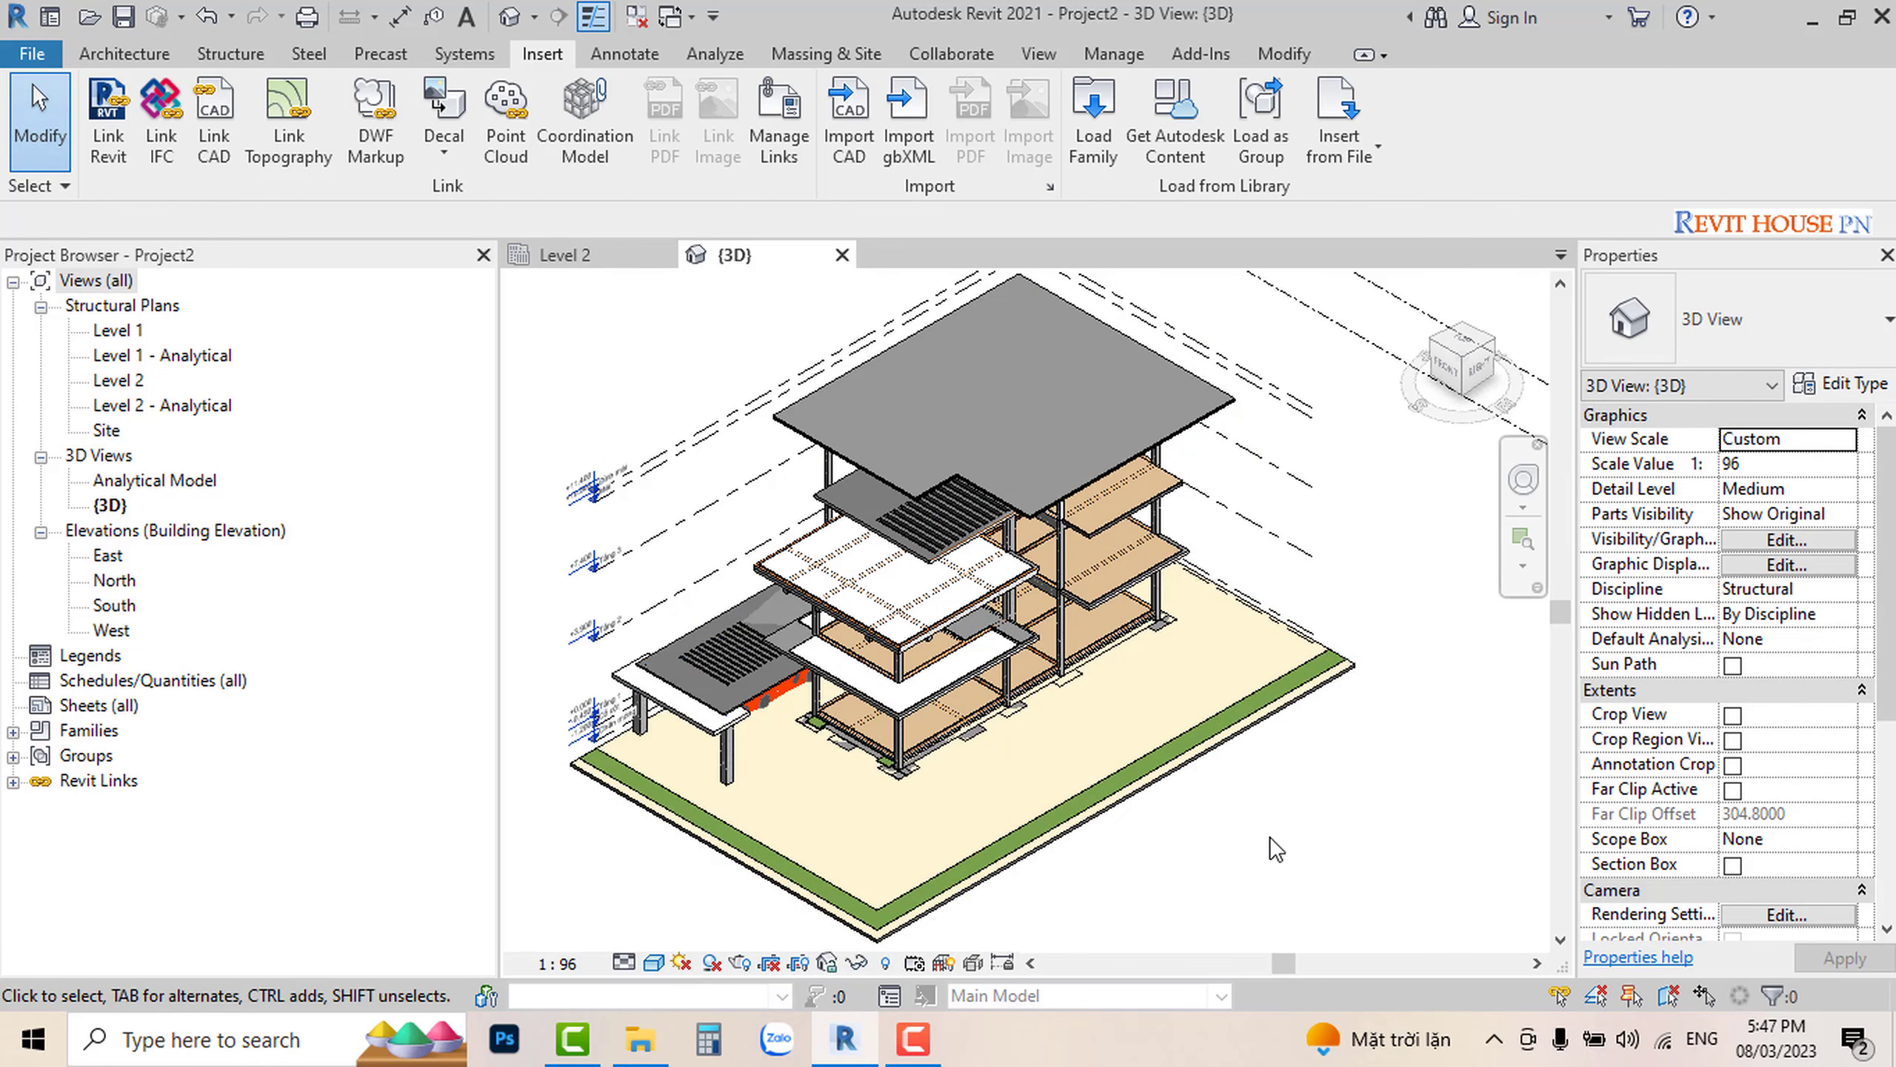
shift+middle_drag(1274, 848, 1233, 796)
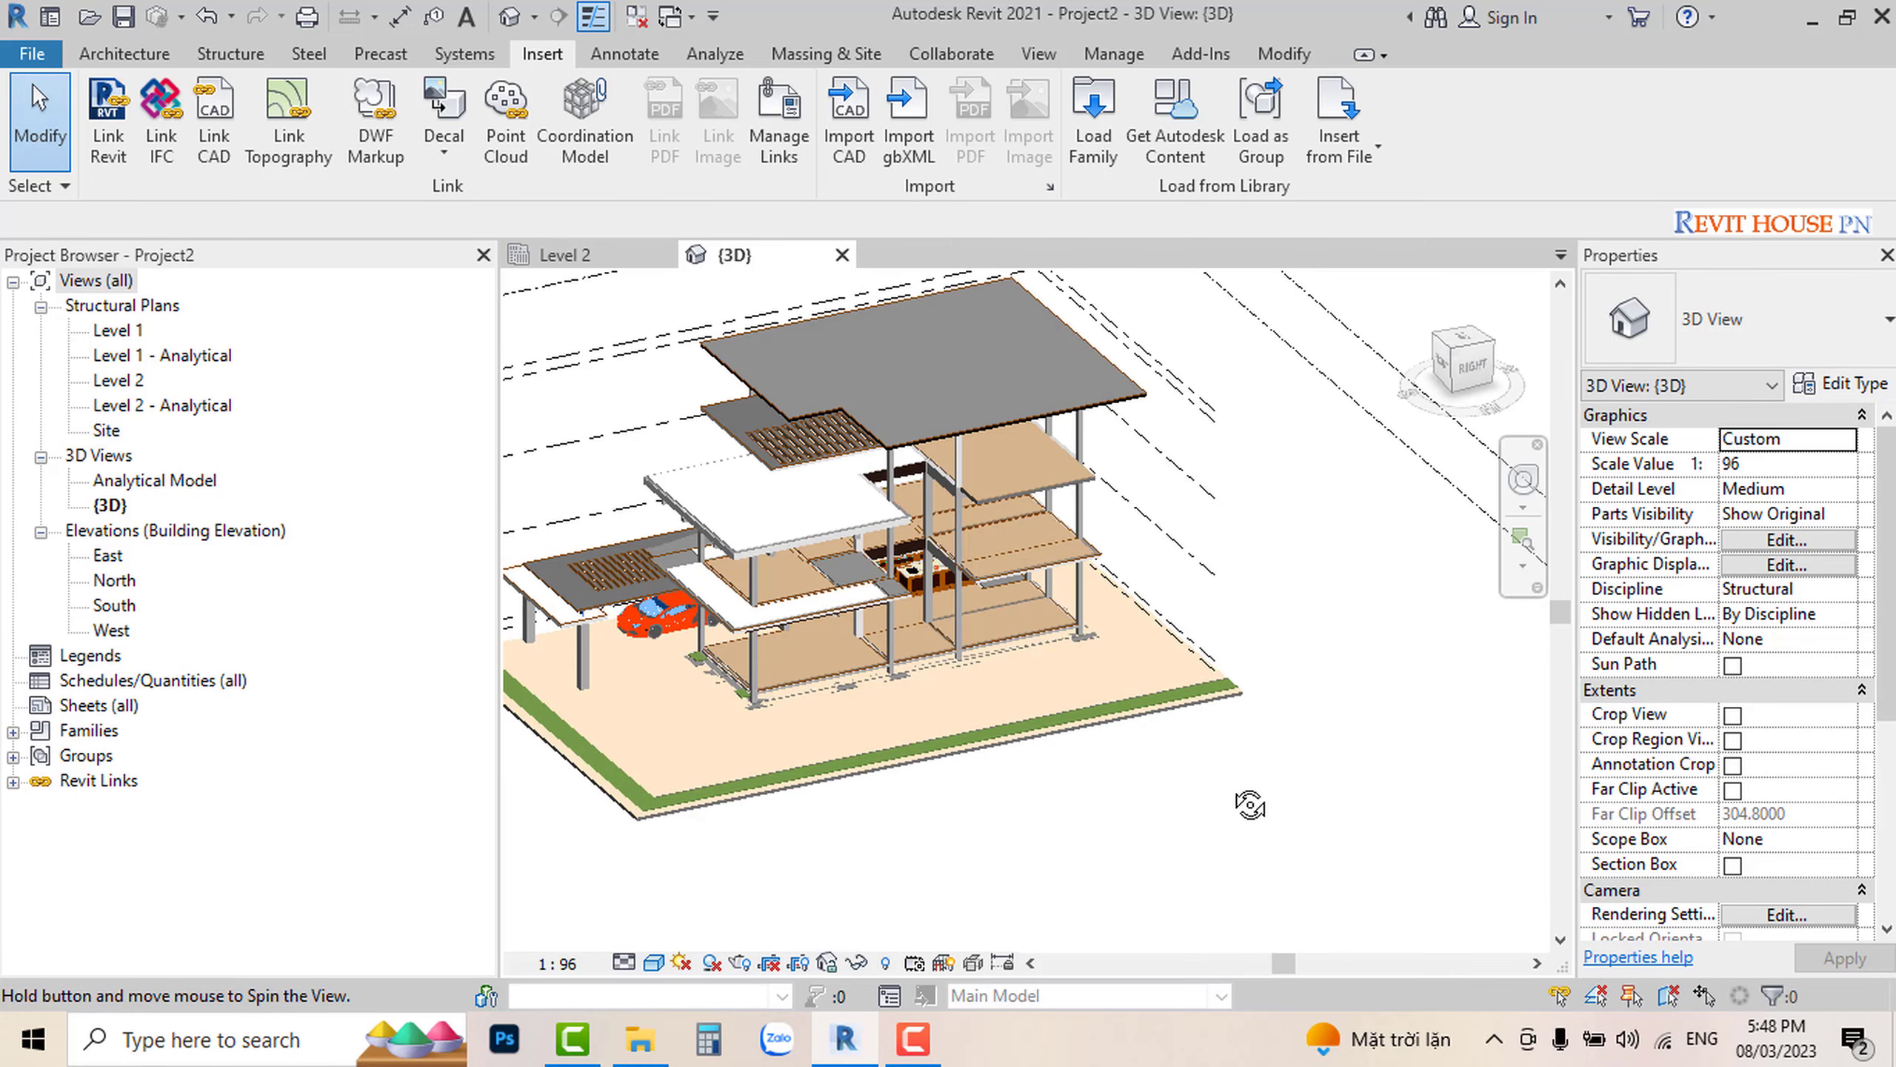
scroll(773, 504, up, 3)
scroll(861, 593, up, 2)
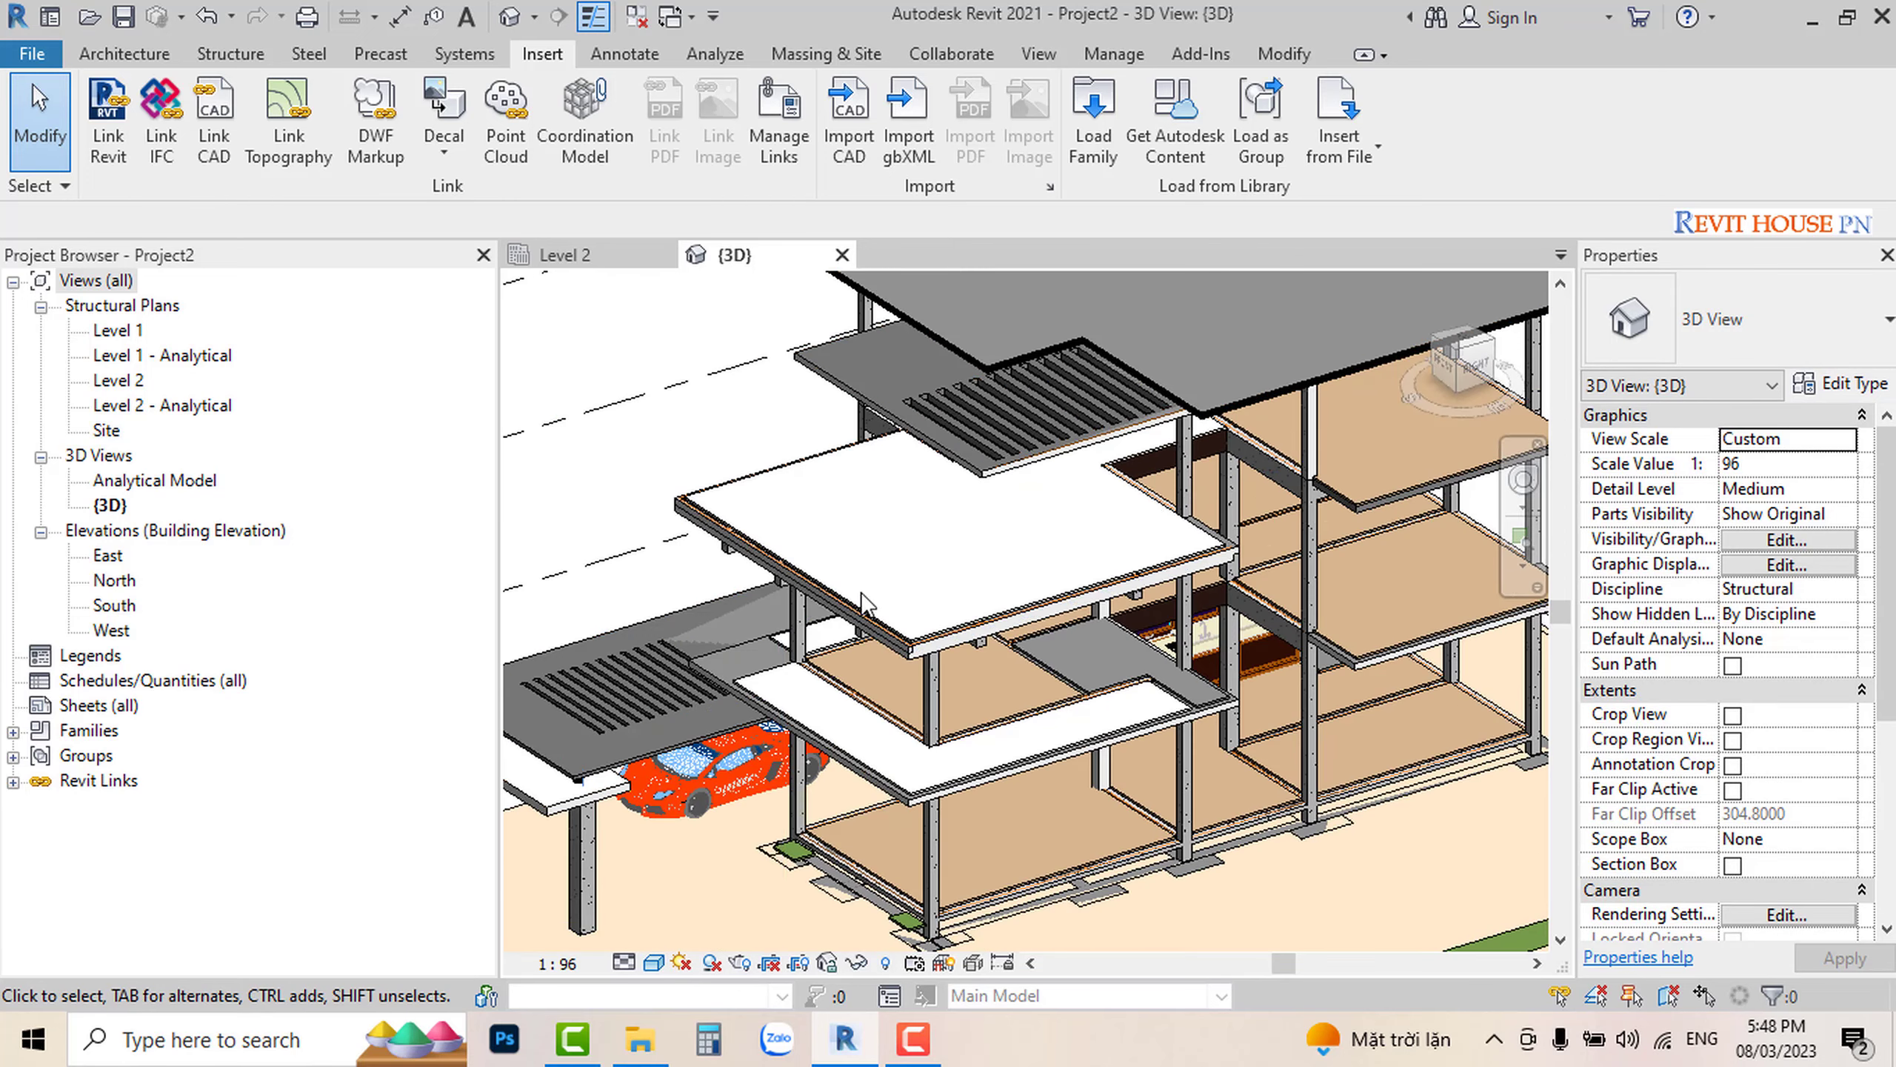
Step: Turn on Smooth lines with anti-aliasing in Graphic Display Options
click(1761, 564)
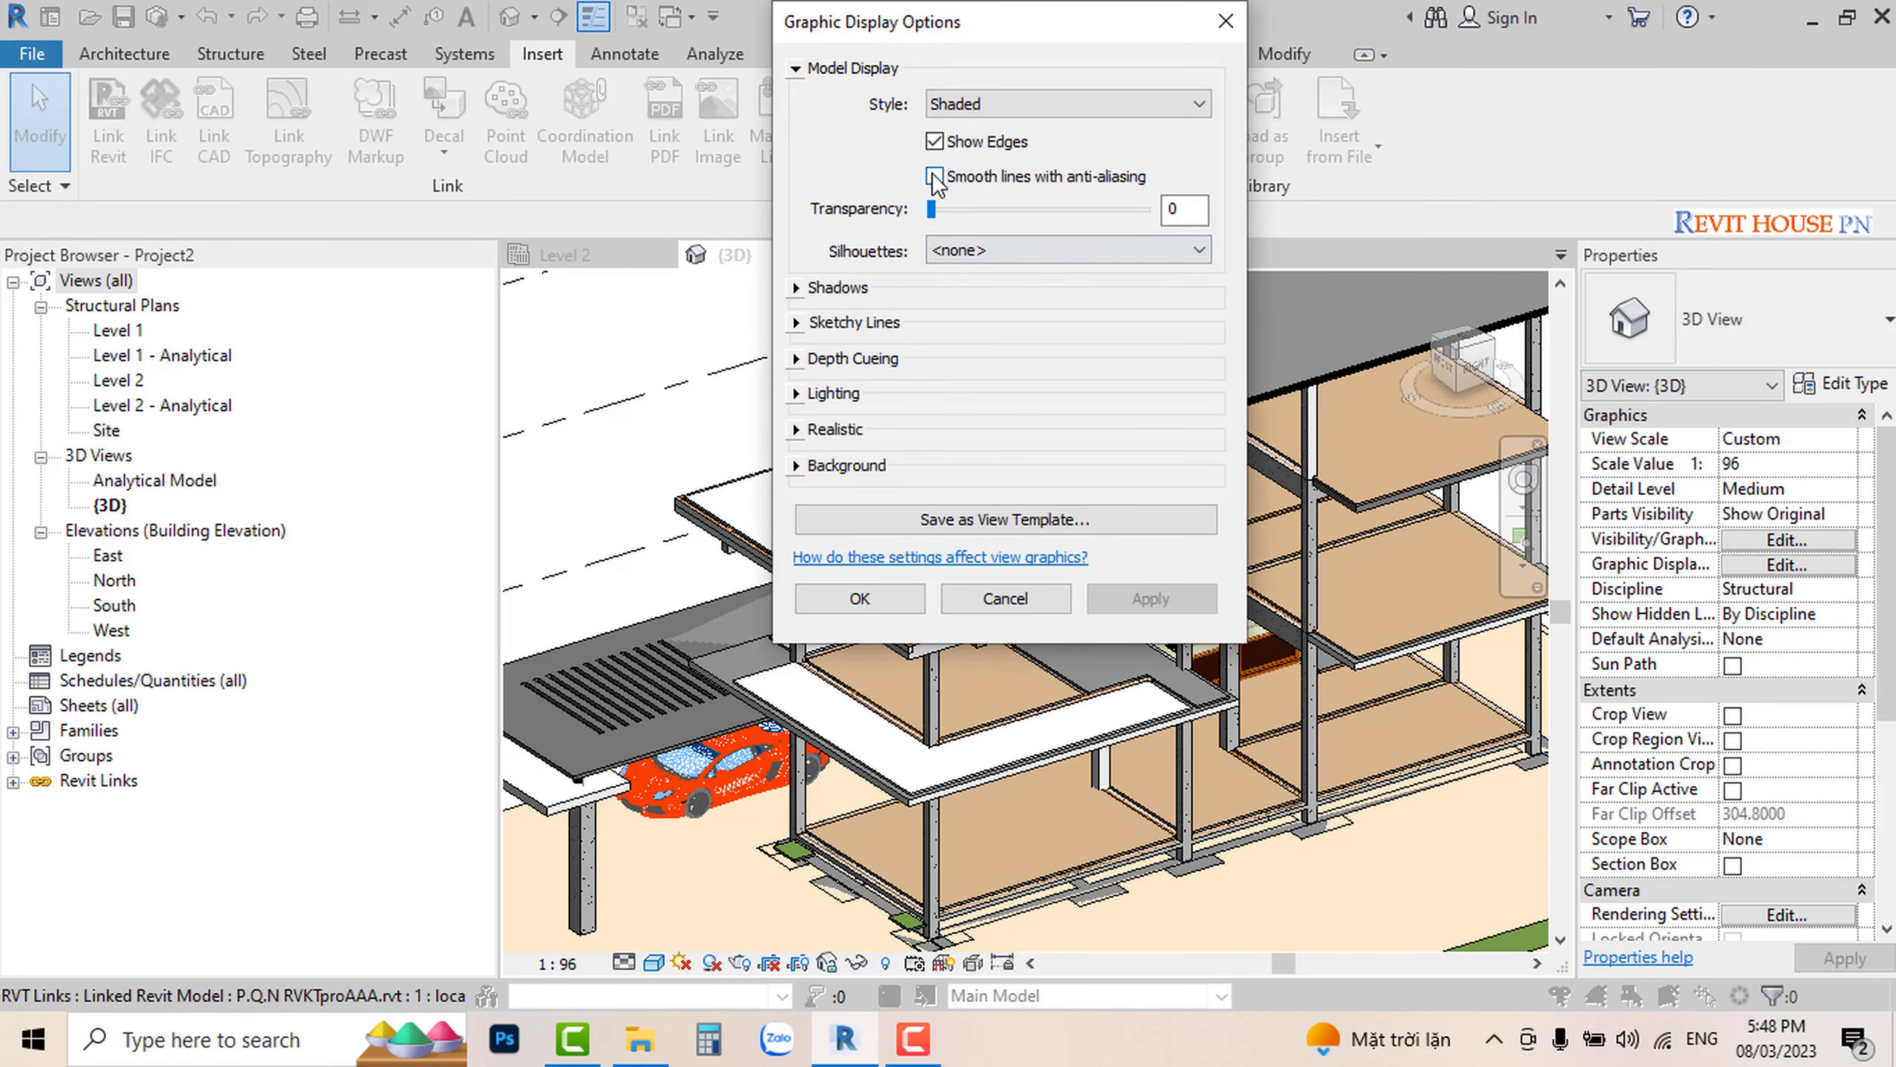
click(933, 176)
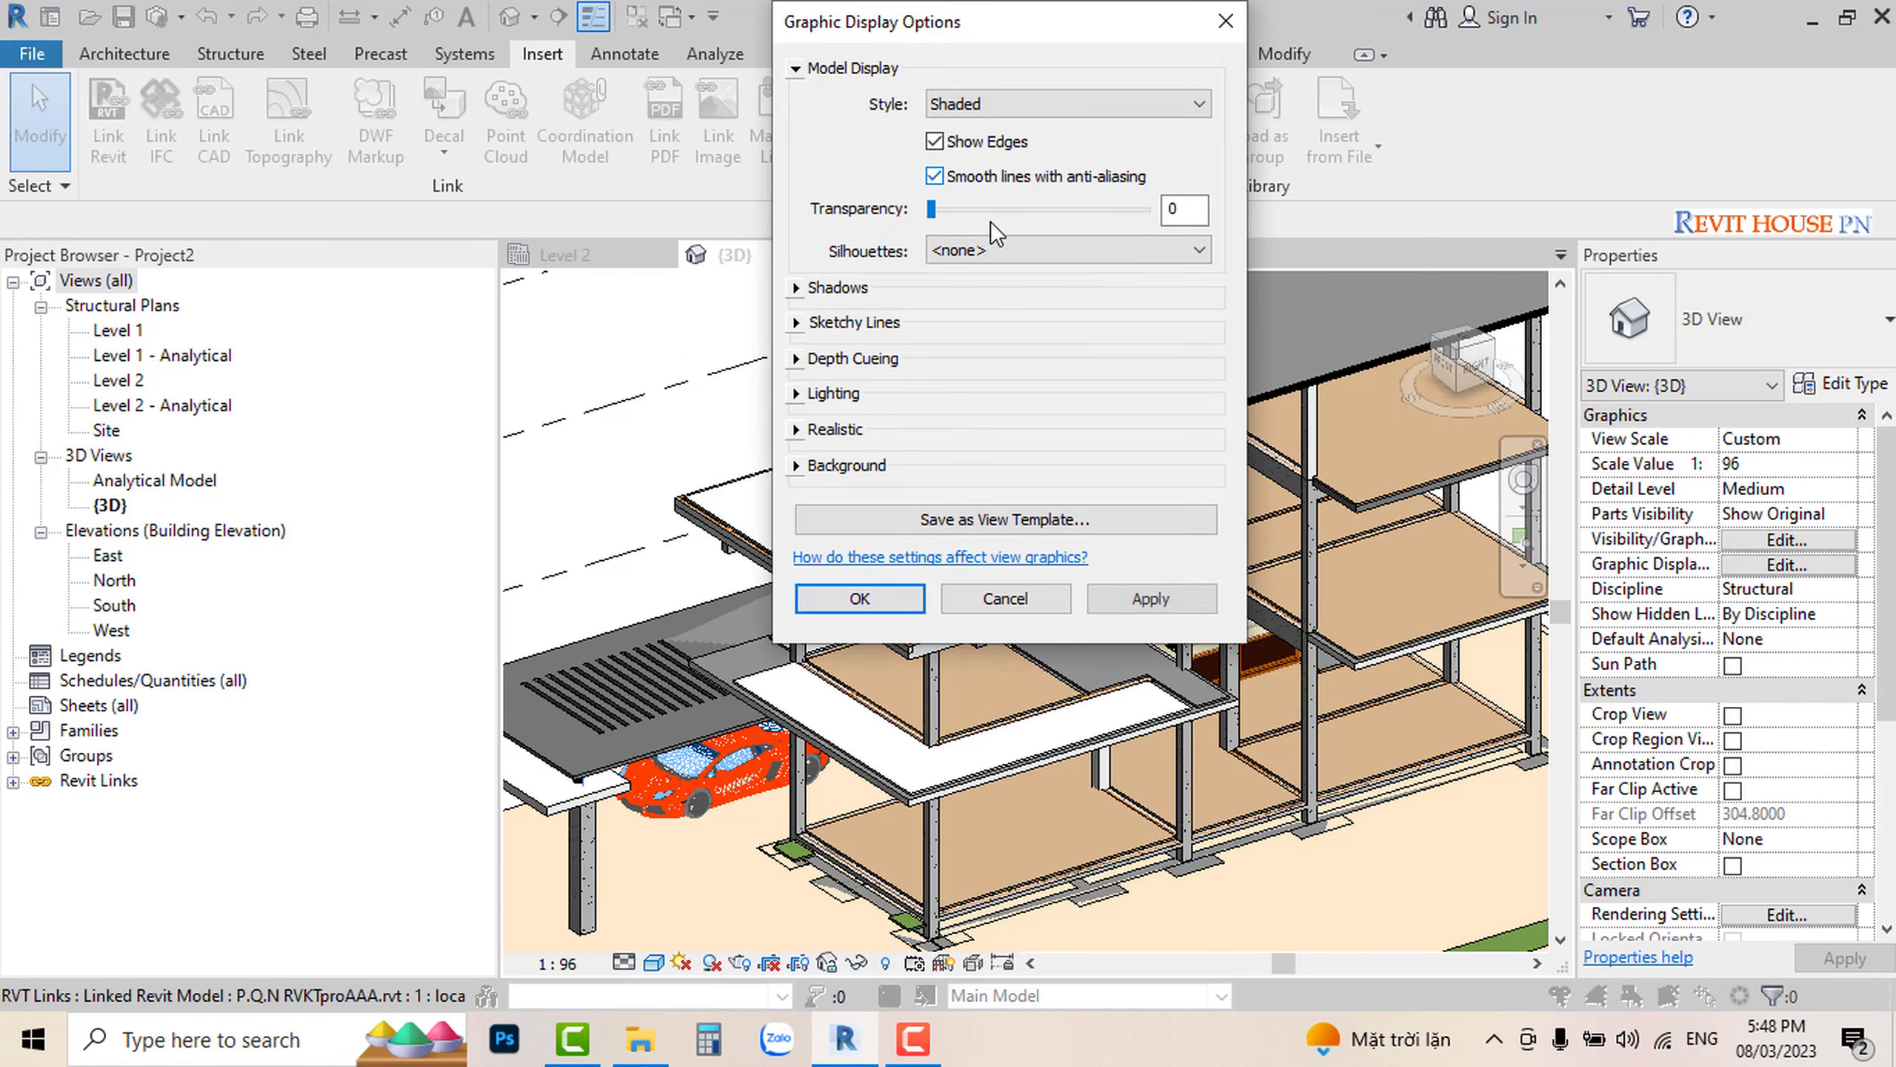
click(882, 596)
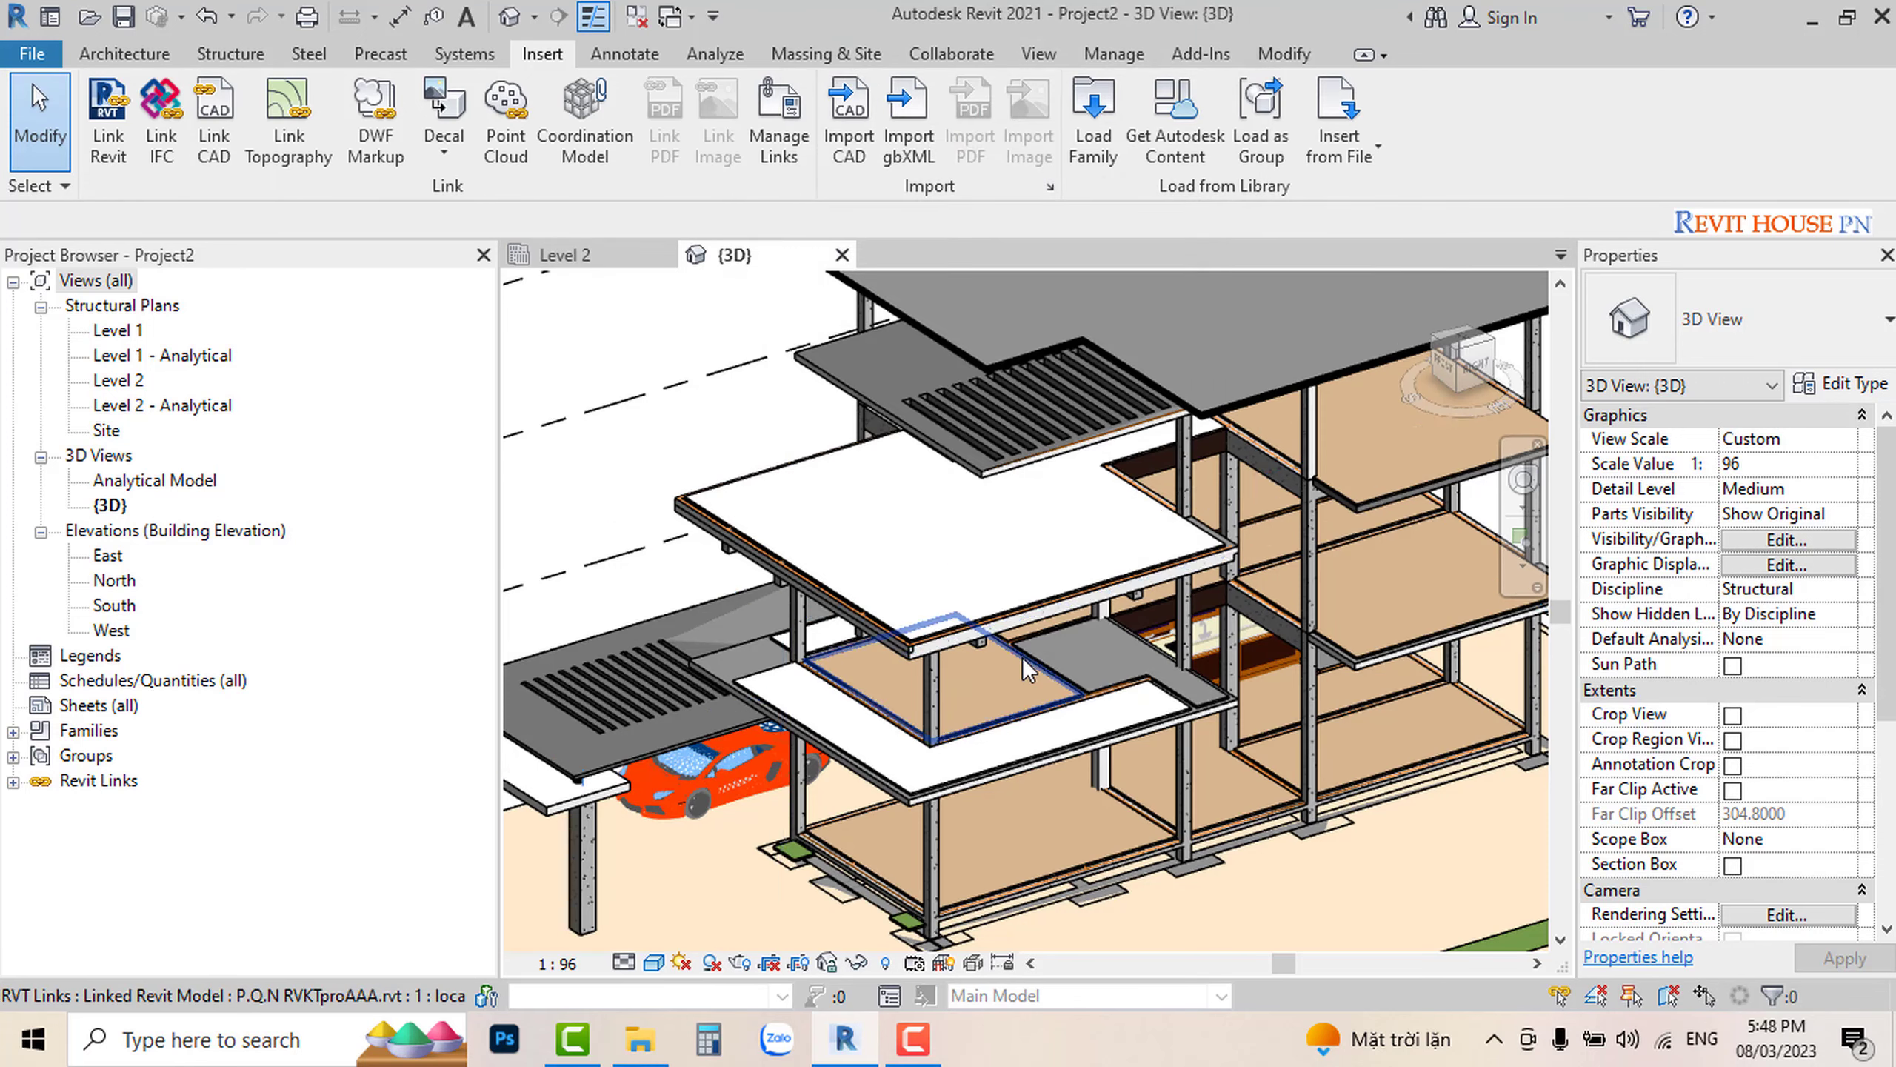
scroll(1023, 657, down, 5)
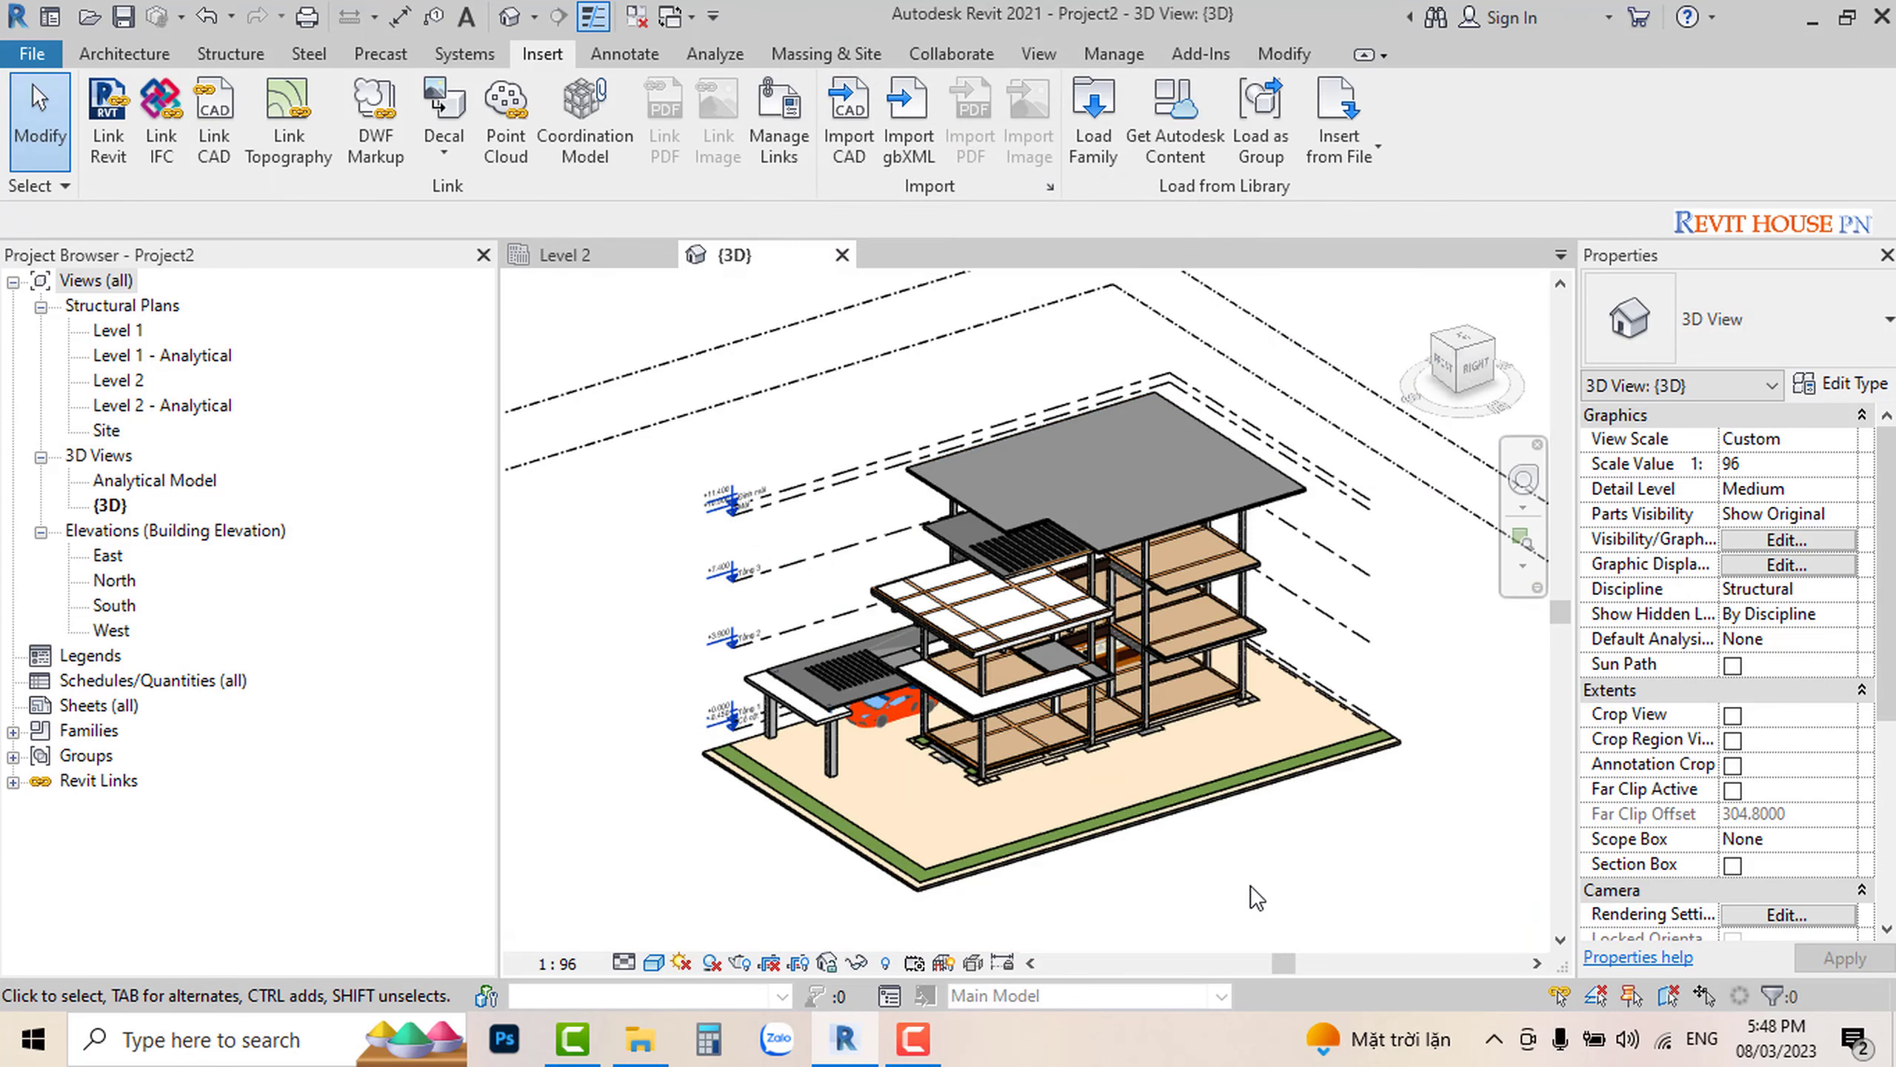
Step: Enable the section box and drag its left and right sides in to the building
click(1731, 867)
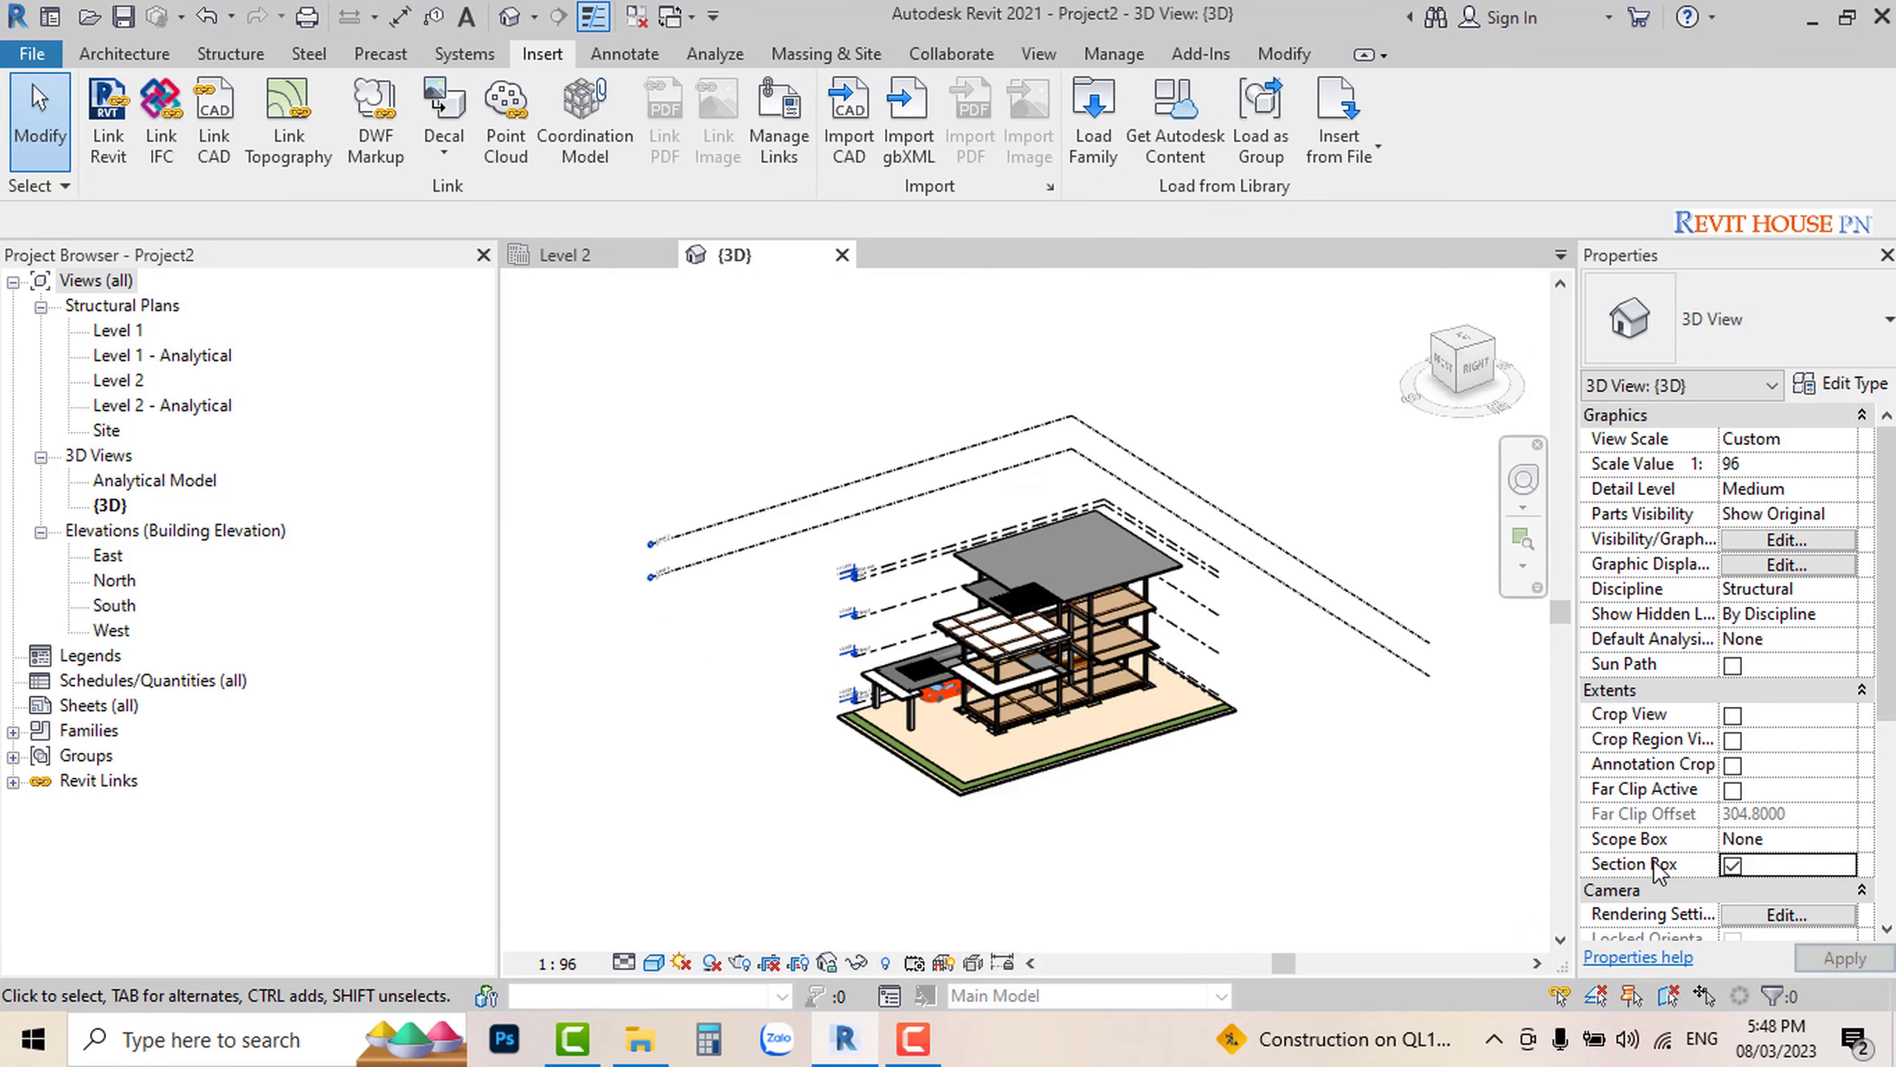
mouse_move(1108, 813)
shift+middle_down()
mouse_move(870, 875)
mouse_move(948, 885)
shift+middle_up()
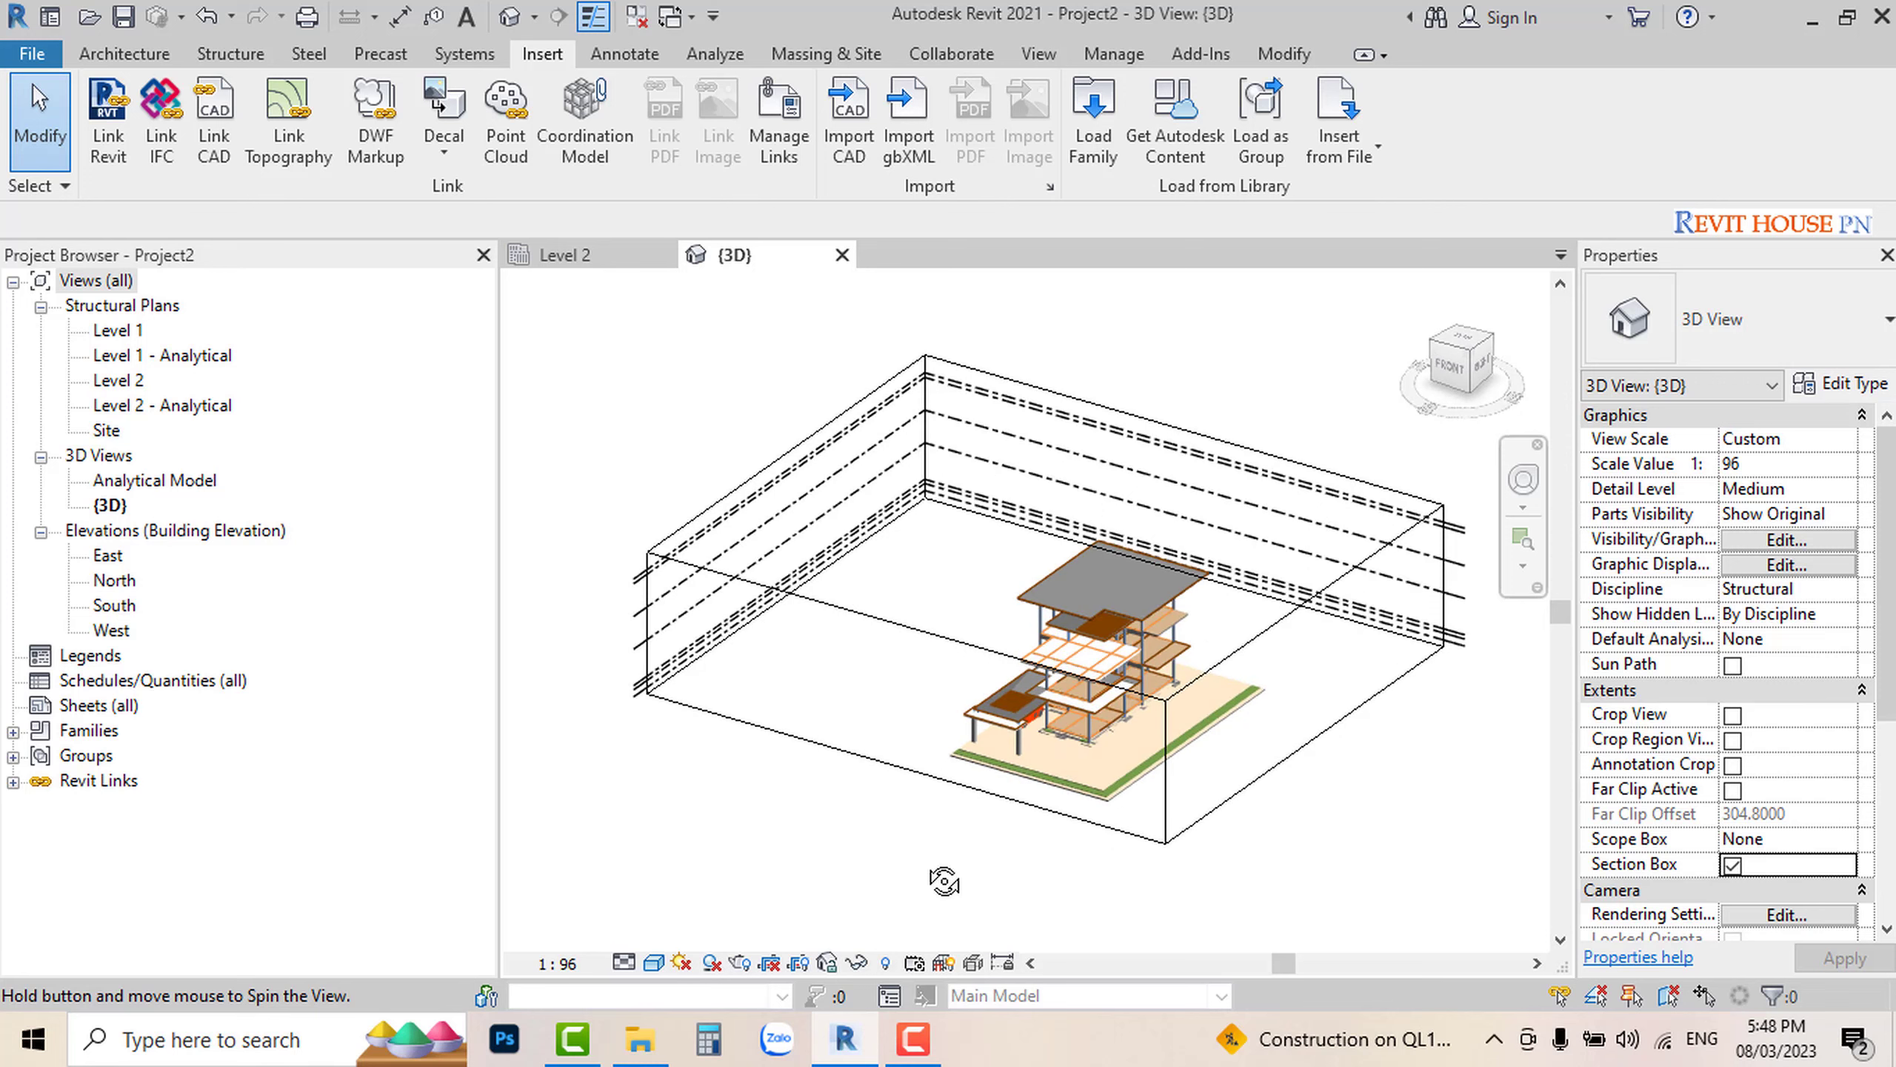
click(811, 555)
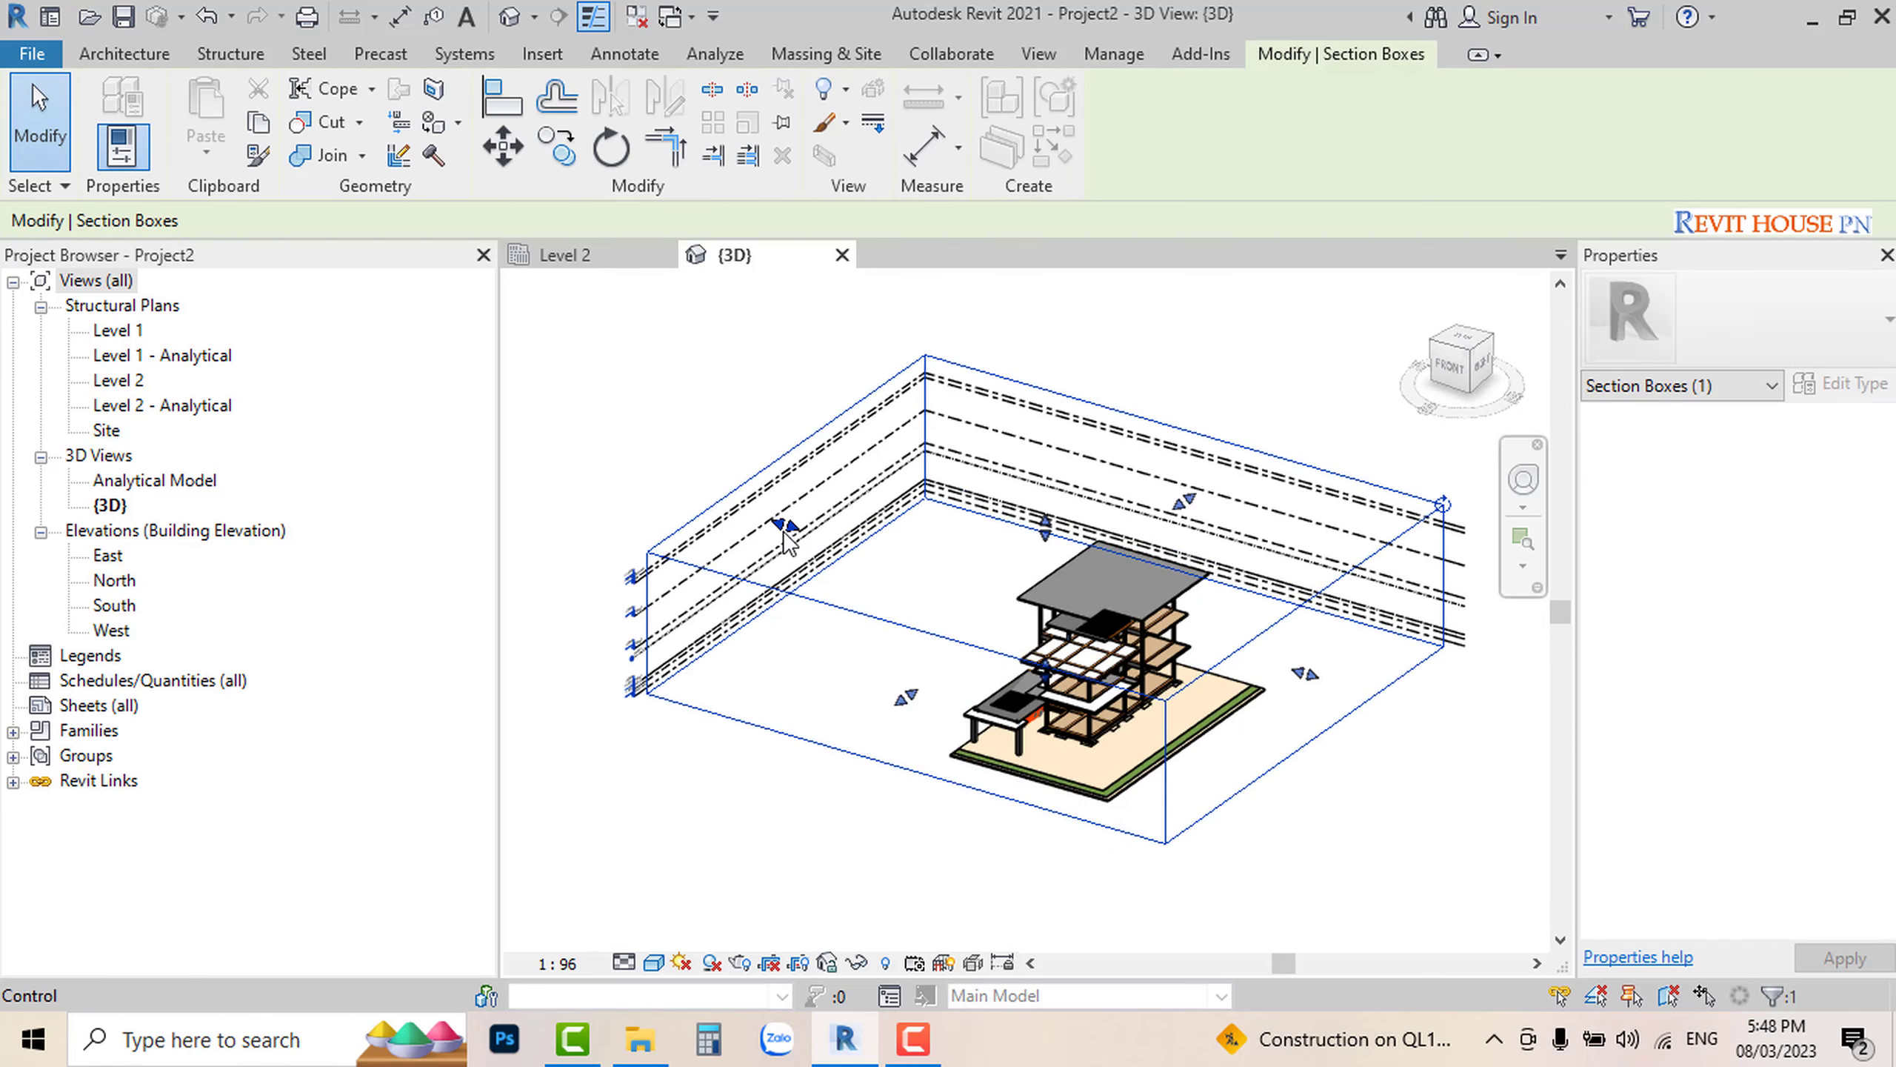
drag(790, 521, 932, 564)
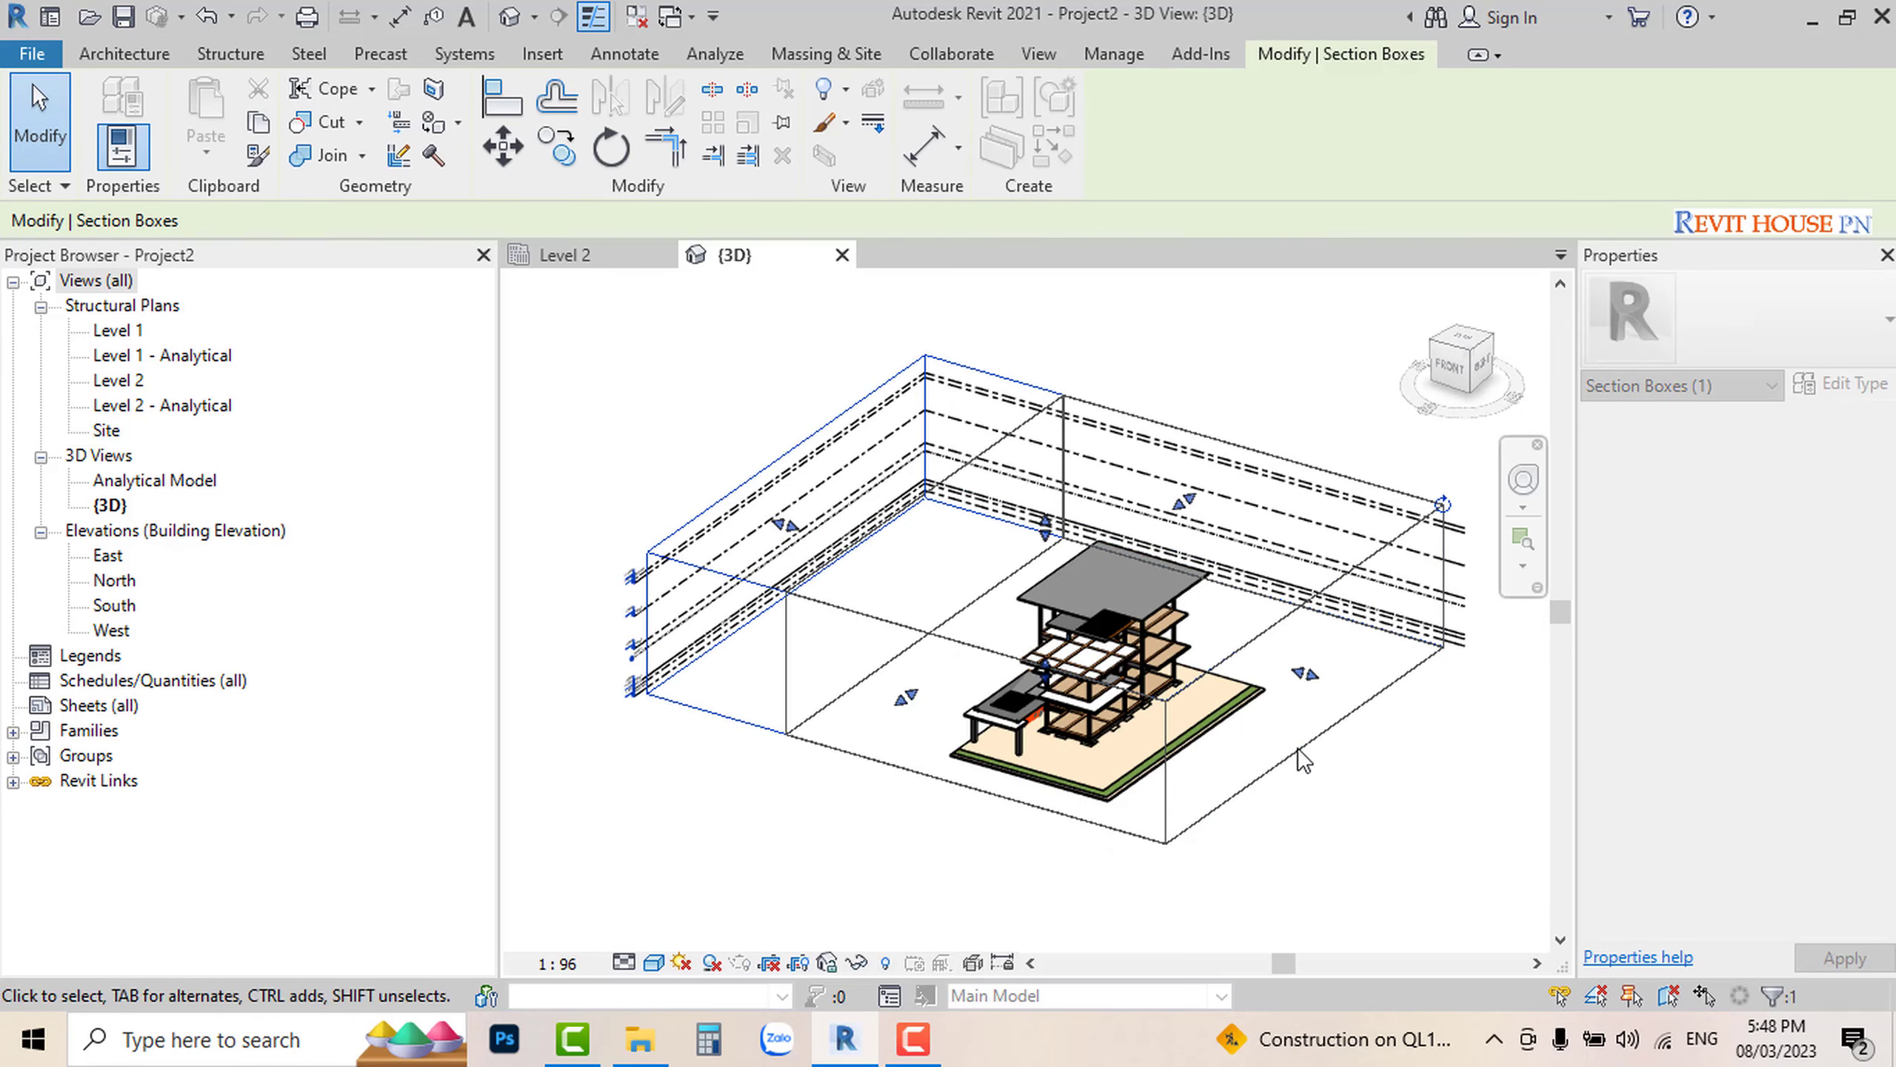
drag(926, 565, 961, 574)
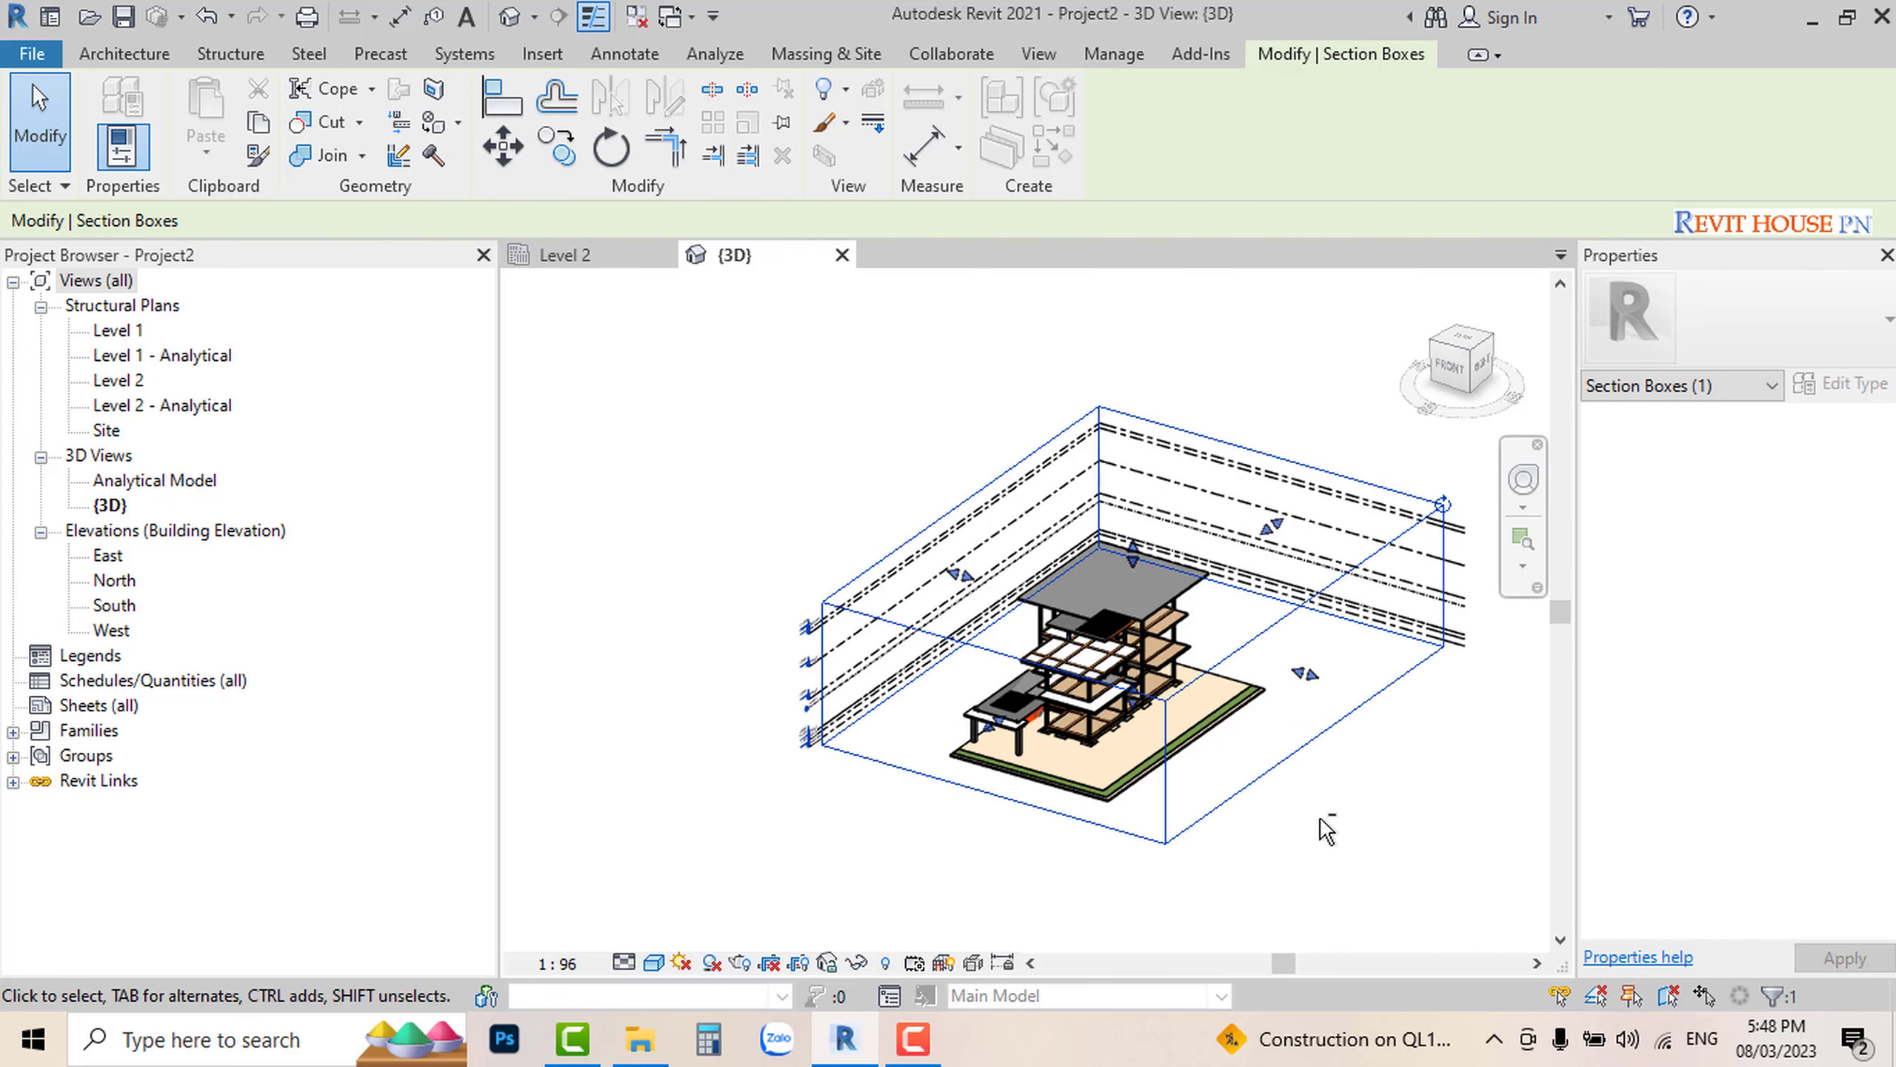
mouse_move(1325, 830)
shift+middle_down()
mouse_move(1222, 832)
mouse_move(1223, 792)
shift+middle_up()
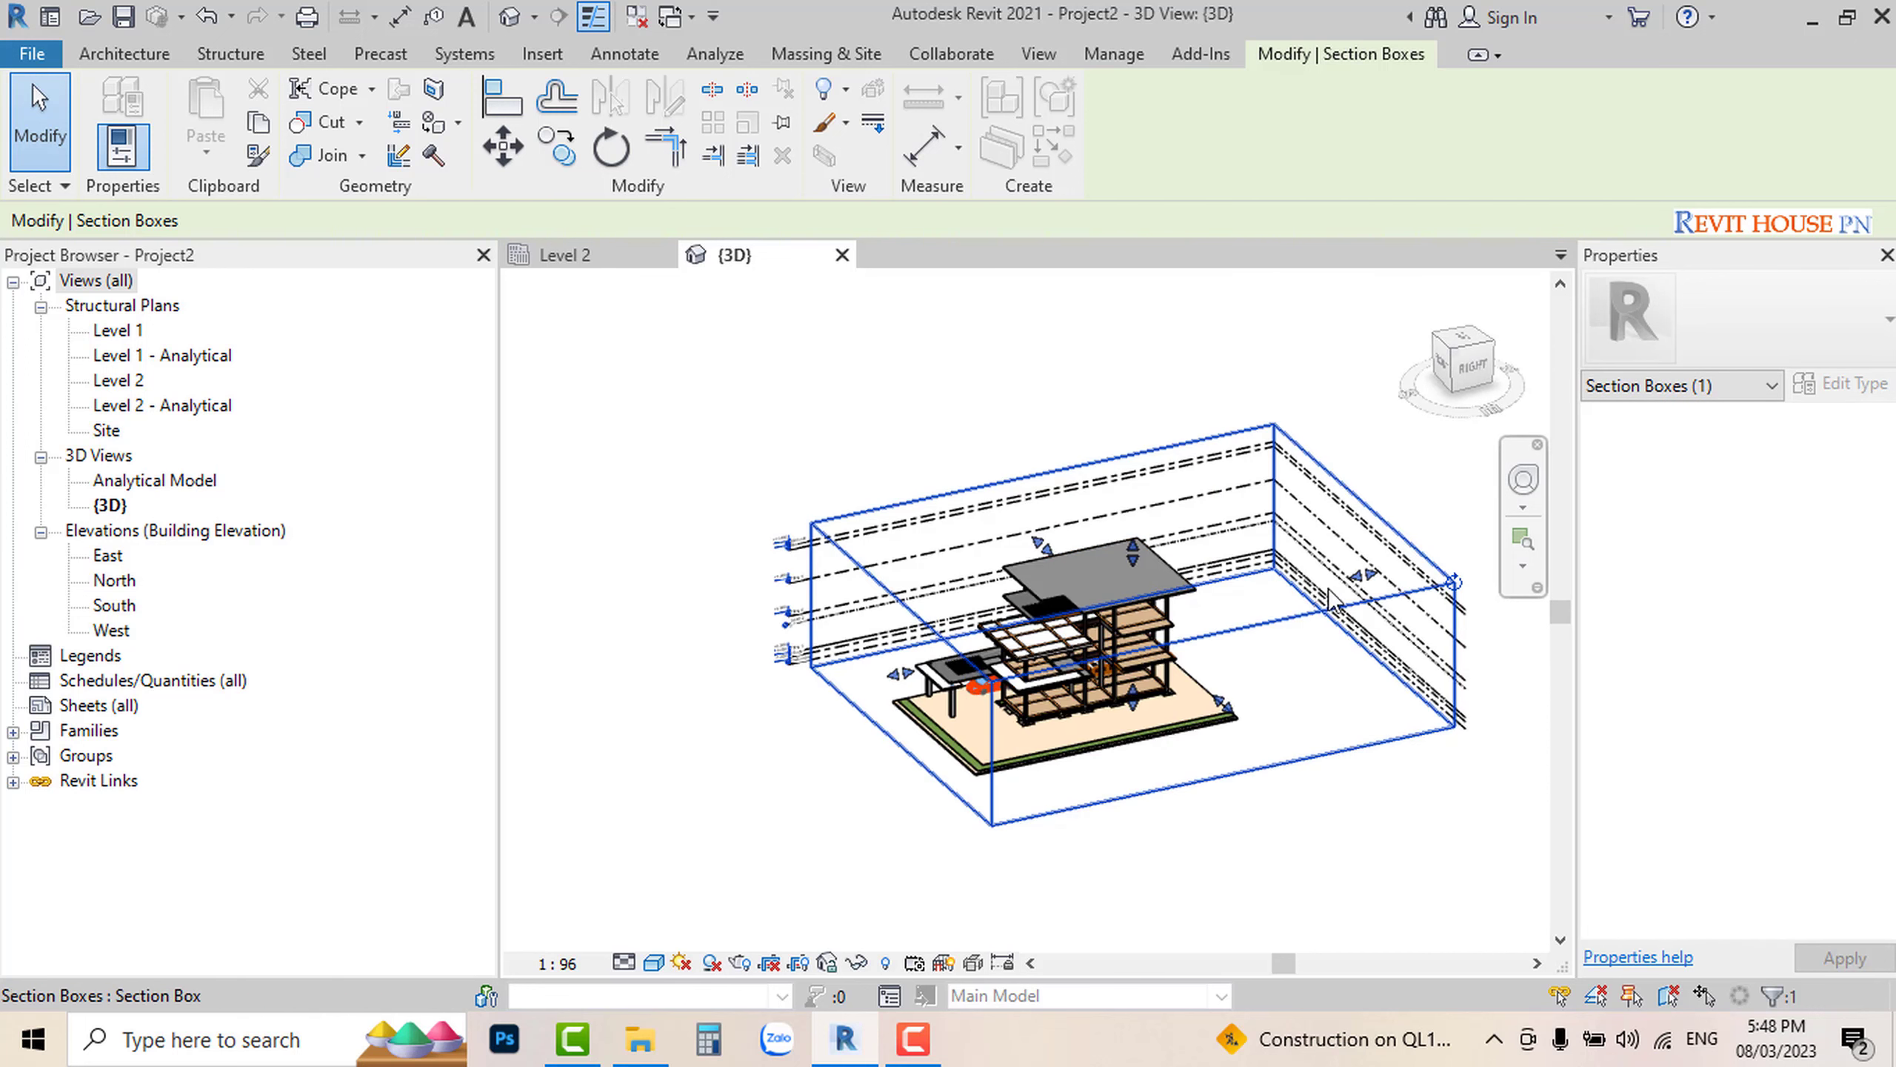
drag(1352, 590, 1254, 620)
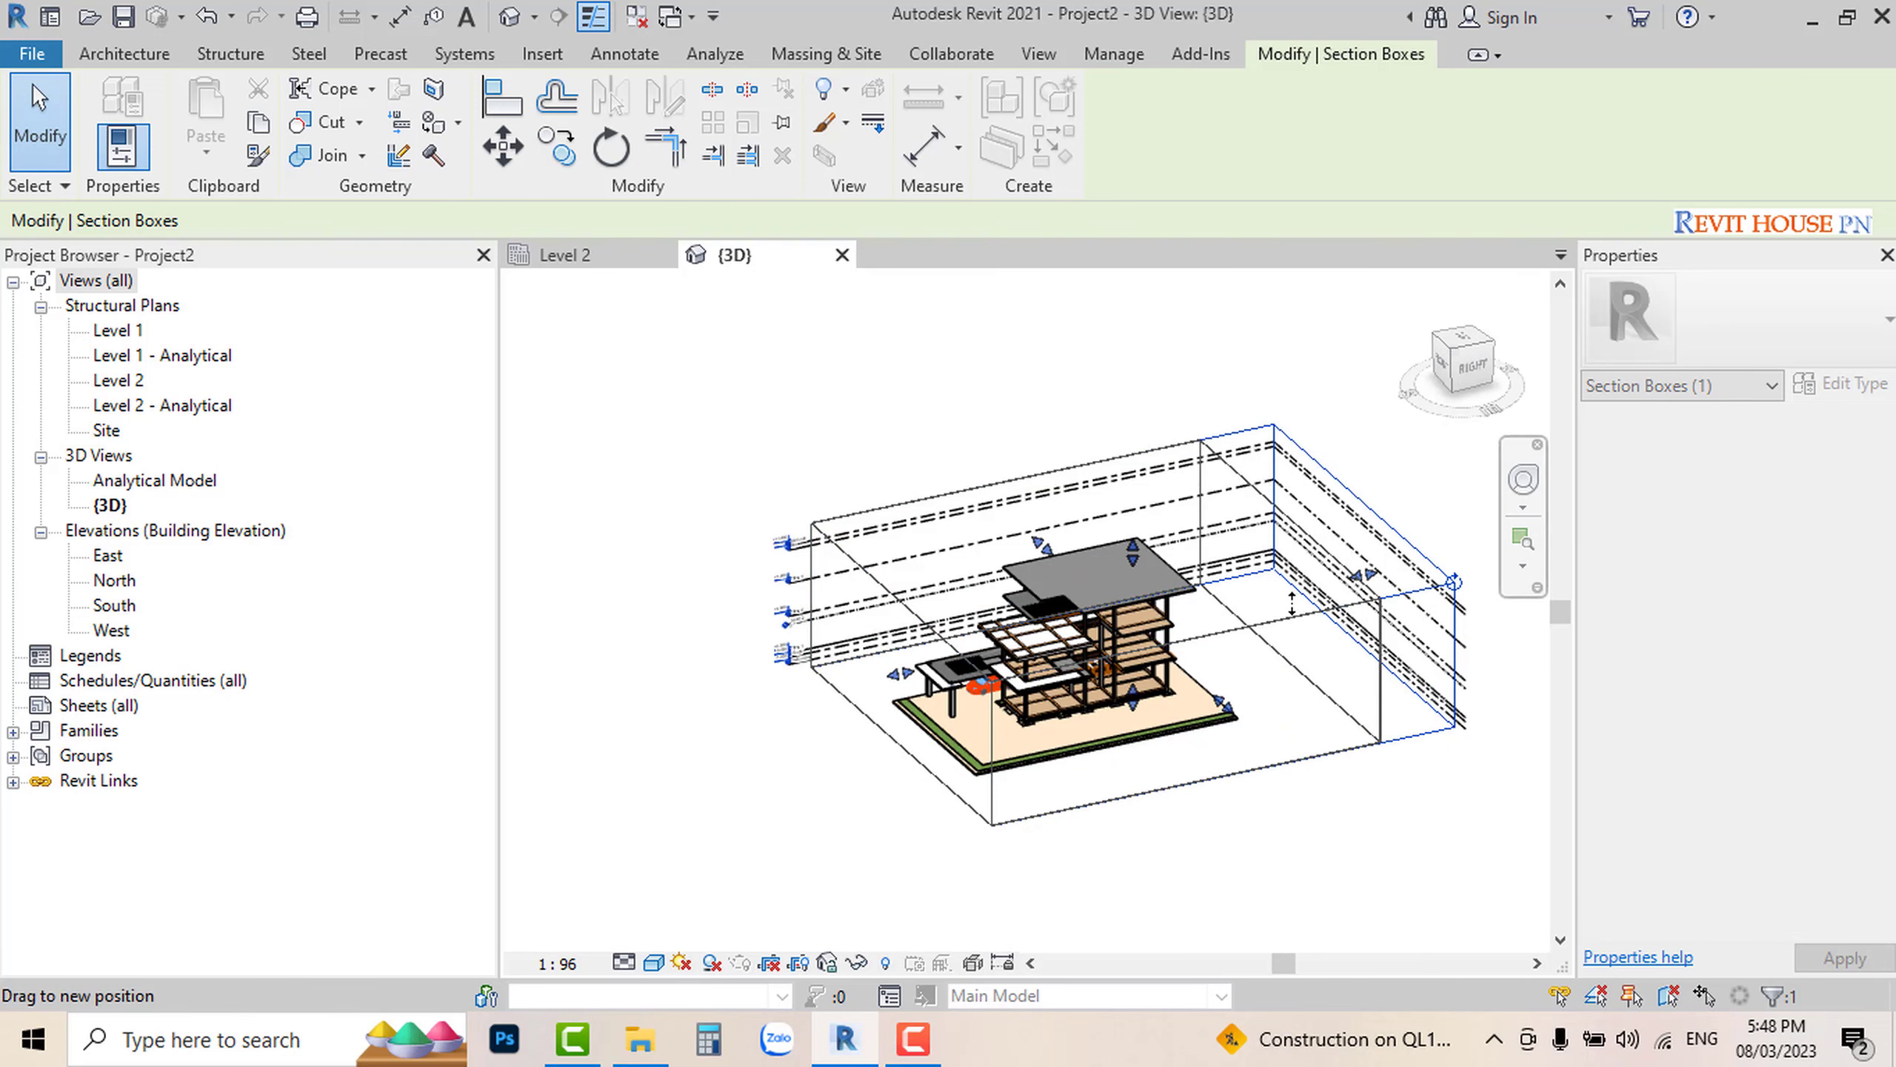
click(1235, 859)
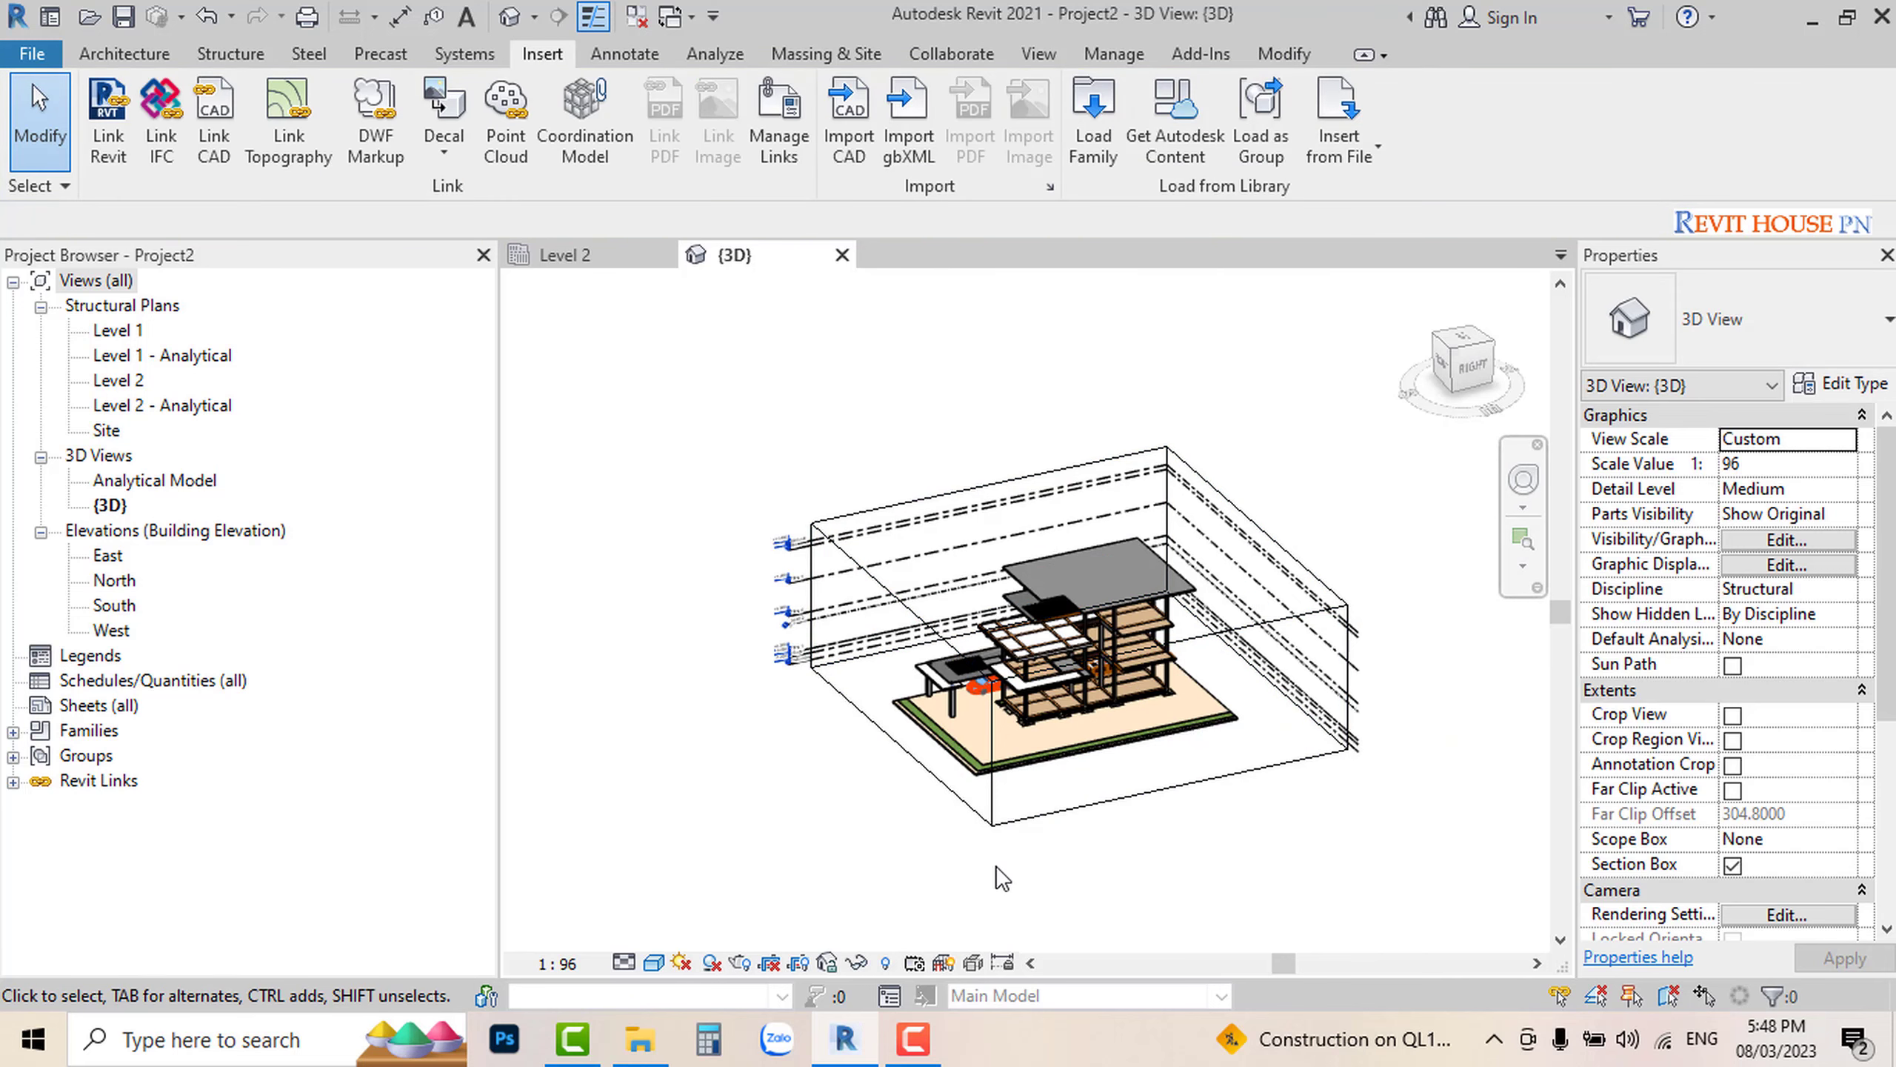
shift+middle_drag(834, 876, 1411, 877)
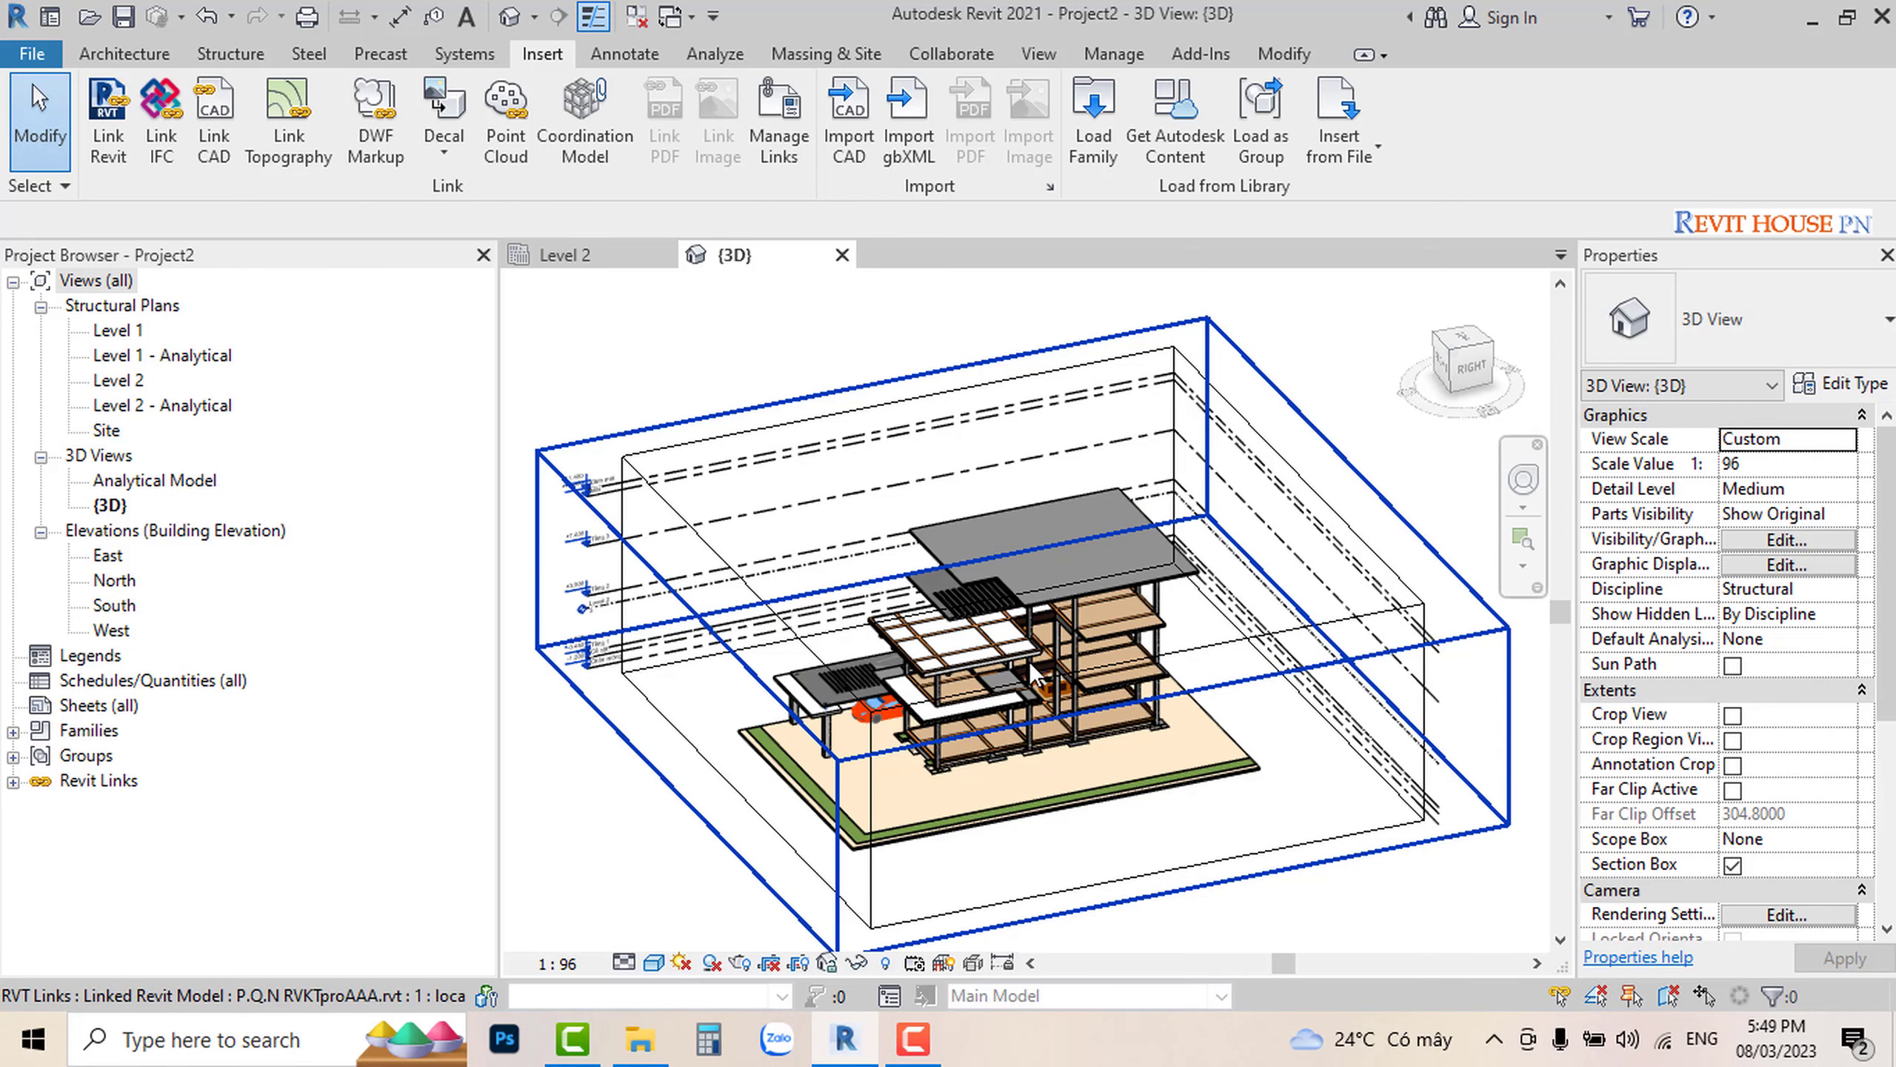
Step: Open the Level 2 structural plan from the Project Browser
scroll(1021, 676, up, 1)
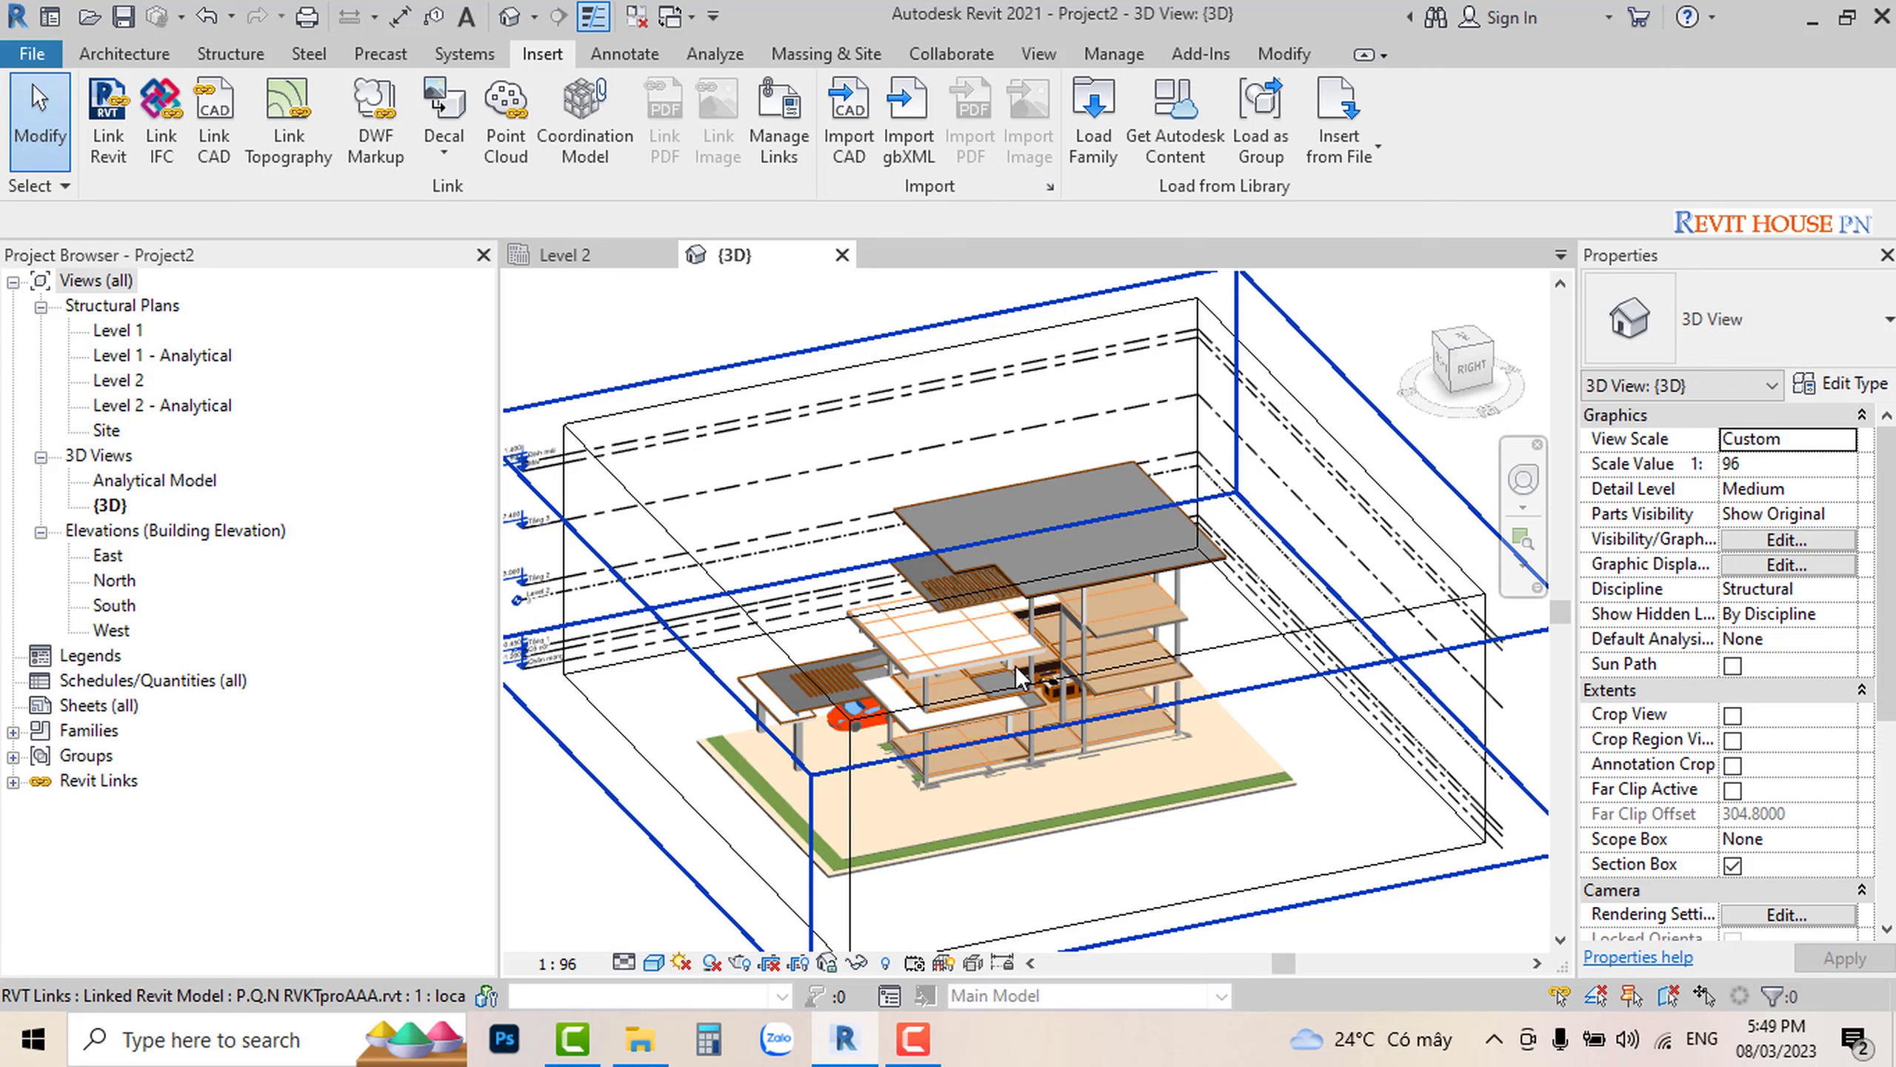
scroll(1031, 539, down, 1)
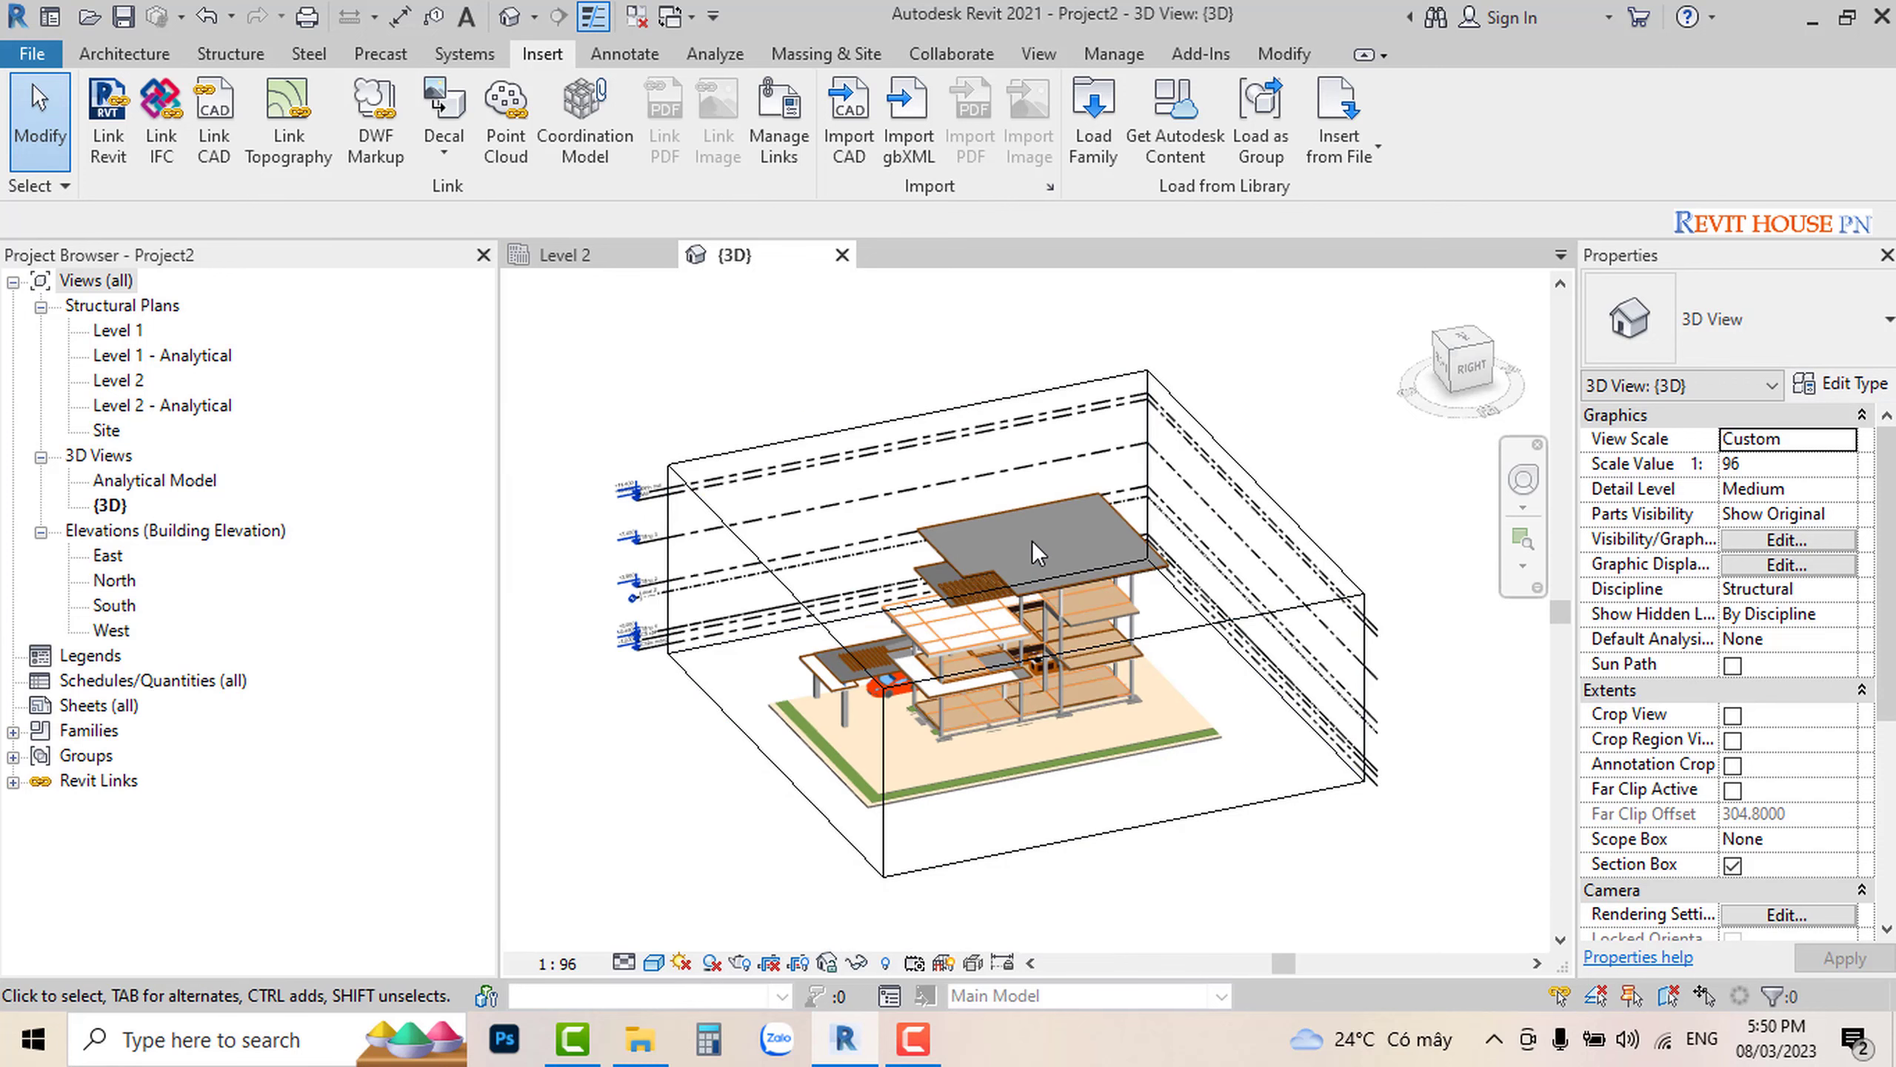
scroll(1059, 597, down, 1)
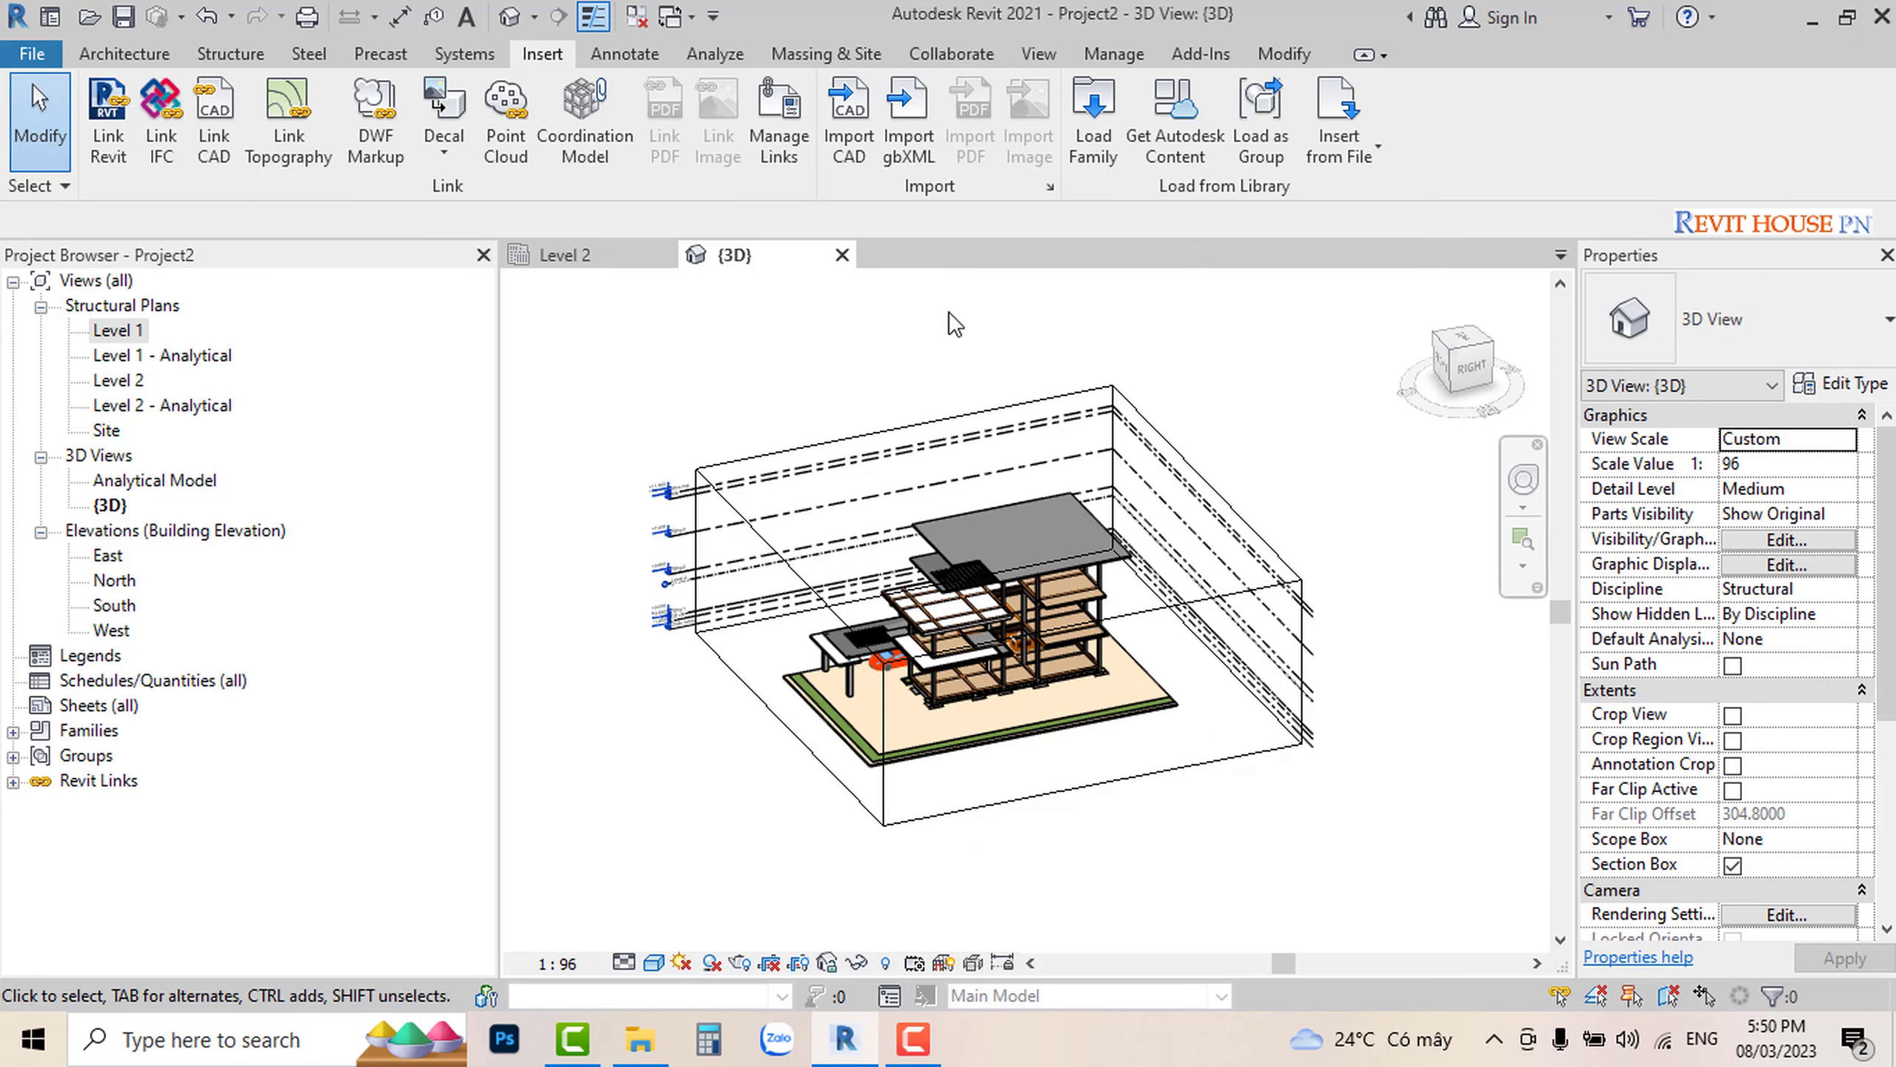
double_click(118, 379)
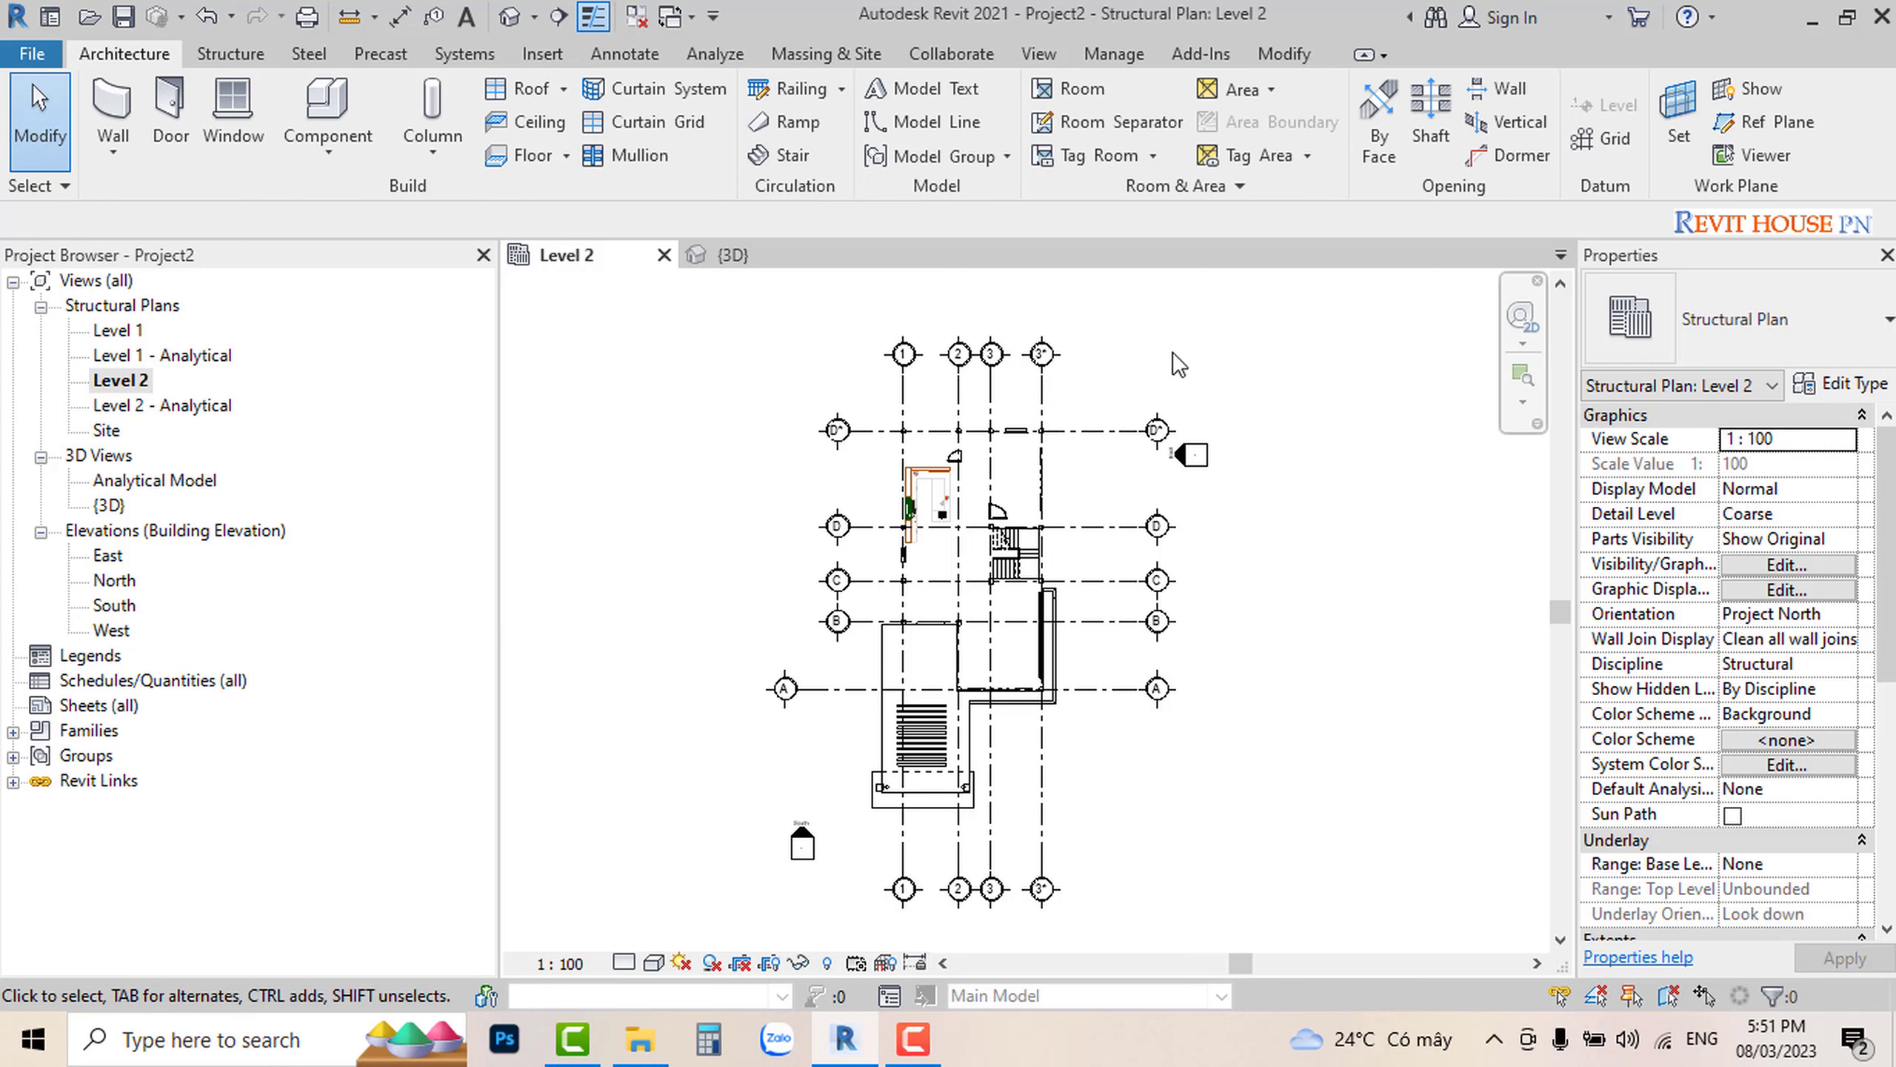
Step: Start Copy/Monitor on the linked model using Copy with Multiple enabled
click(952, 58)
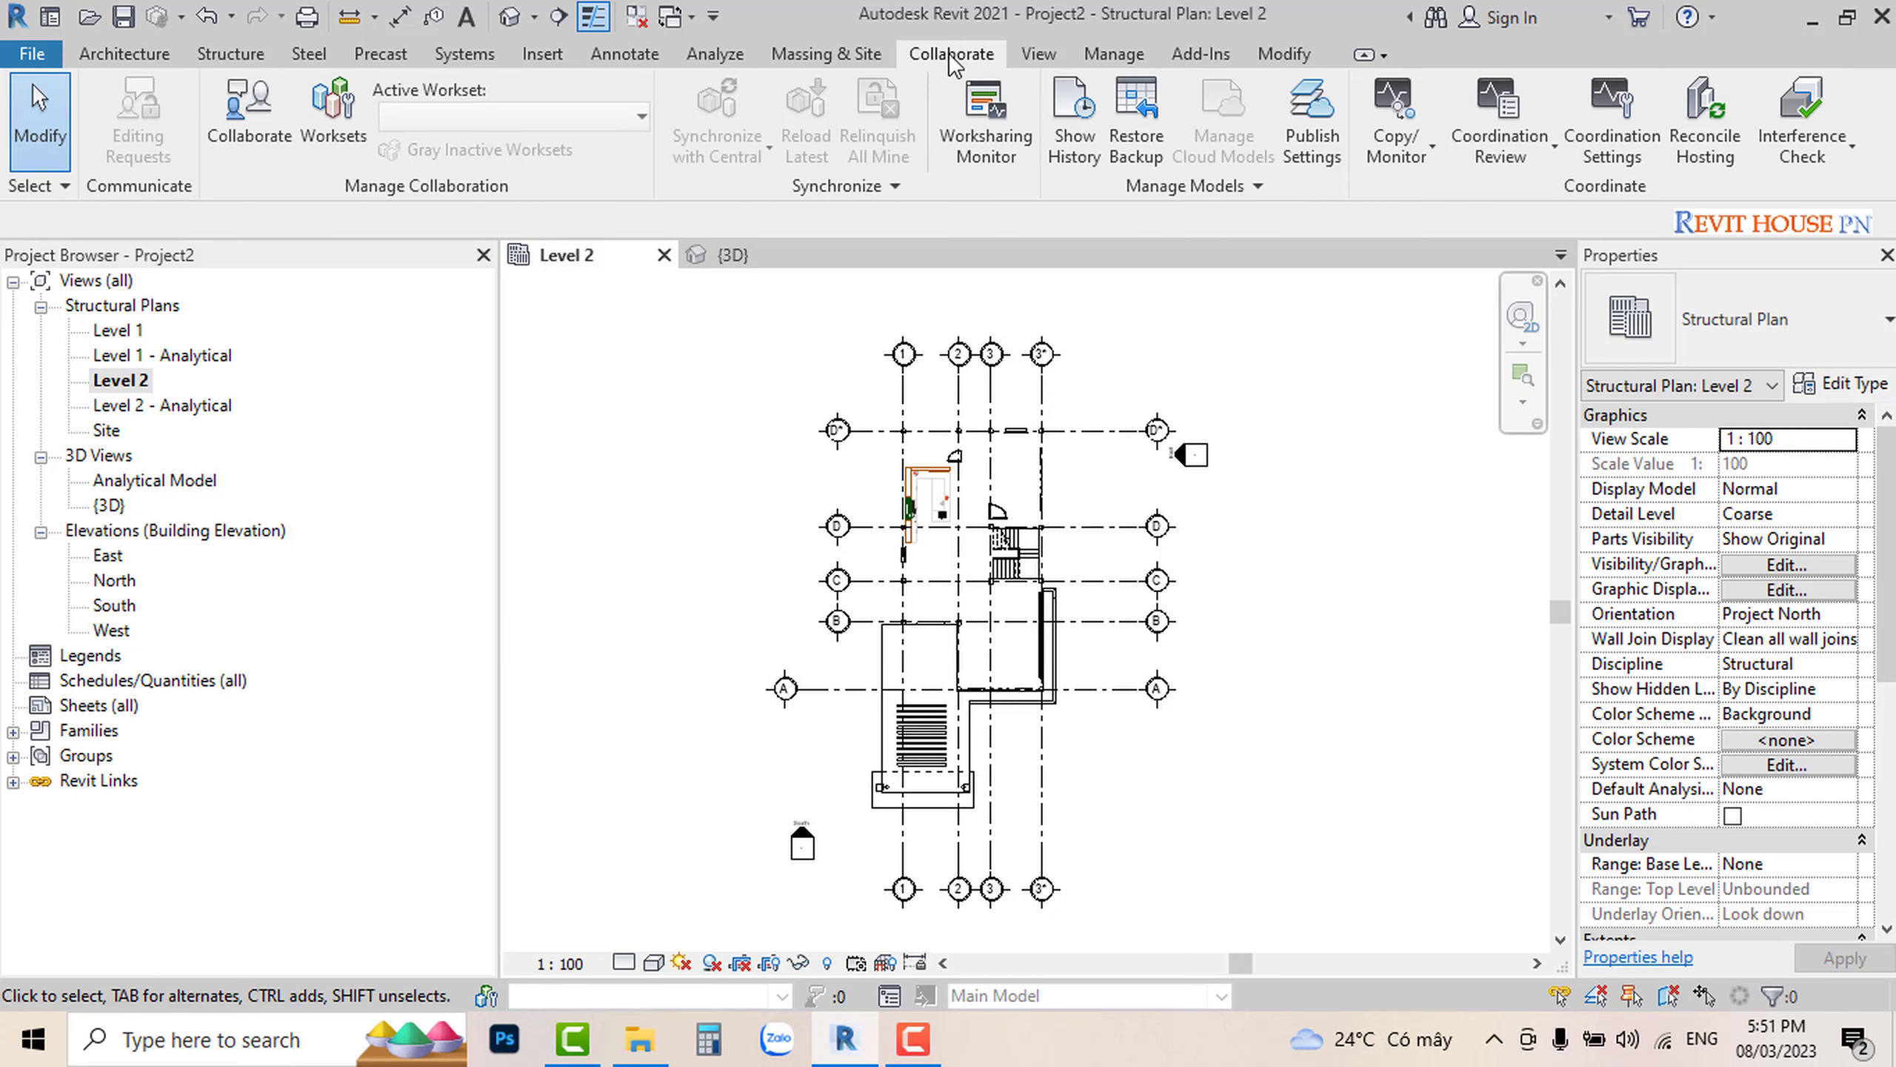
click(1413, 166)
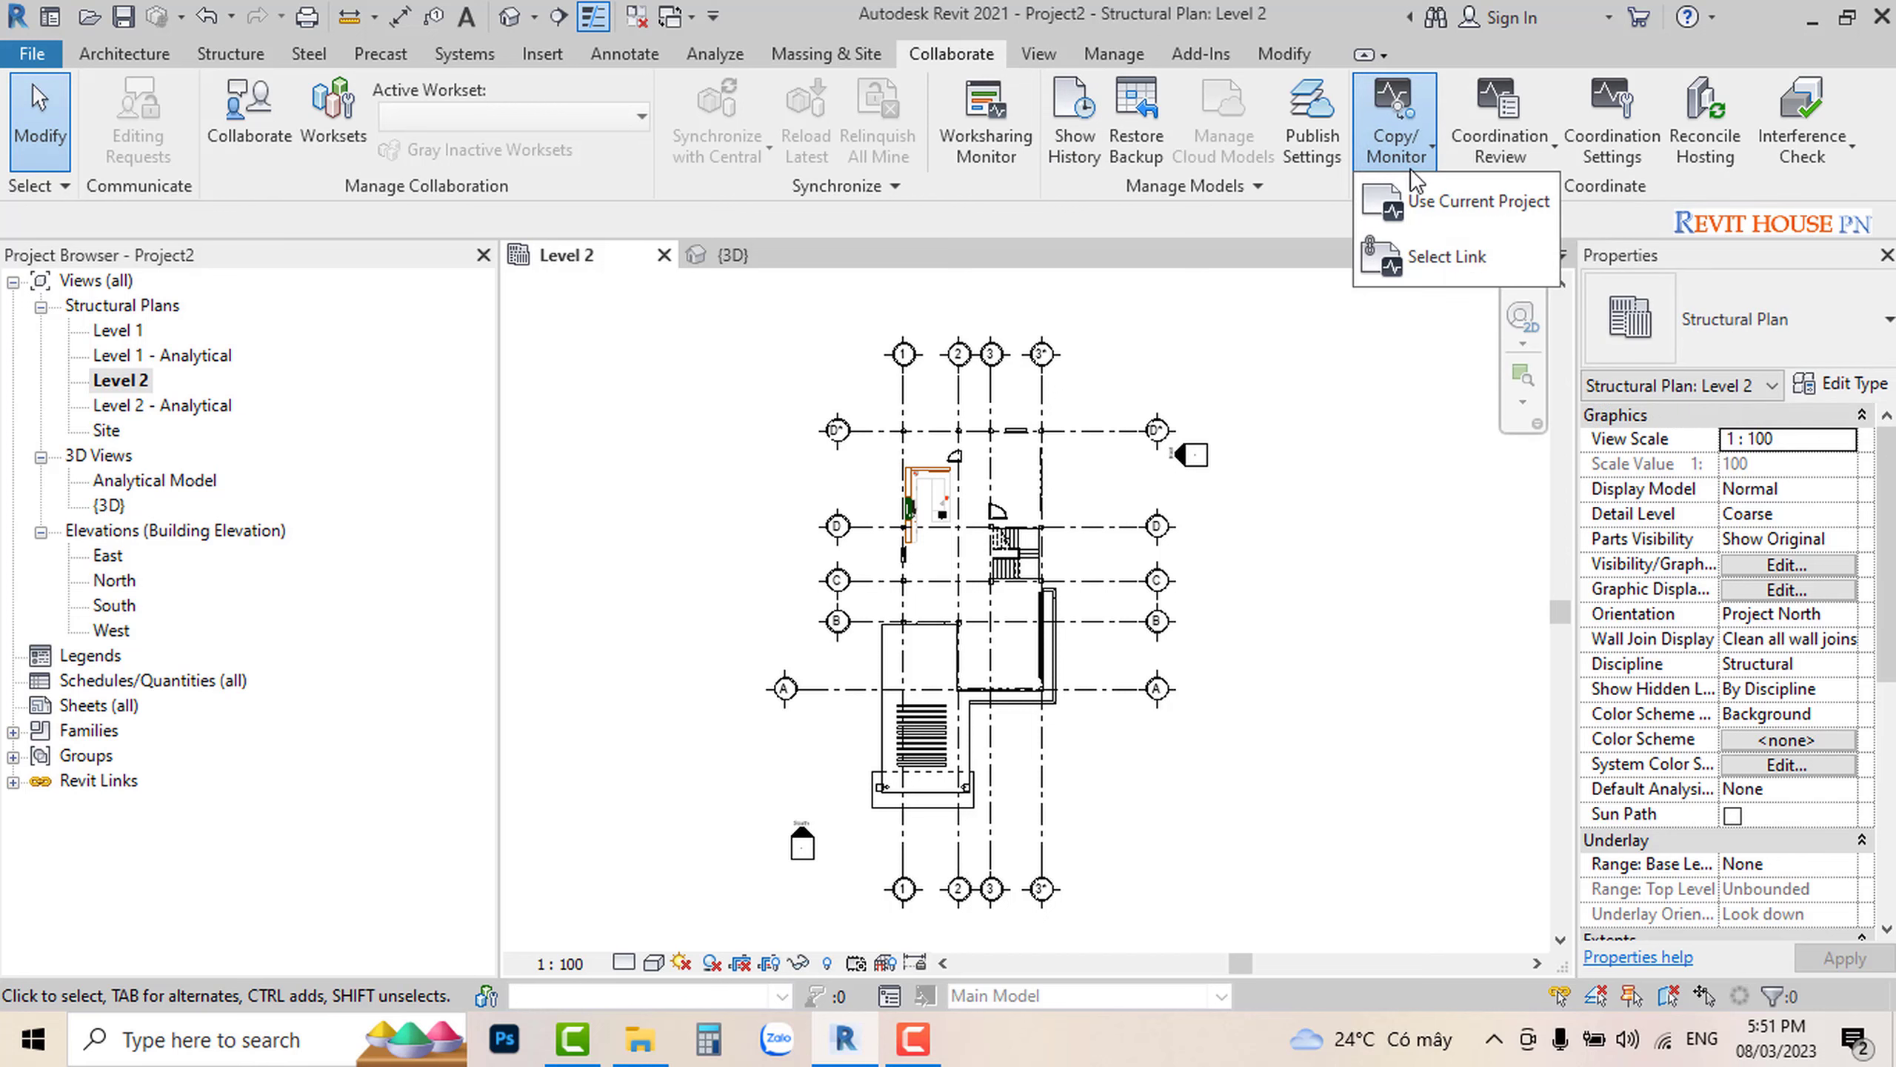
click(1425, 263)
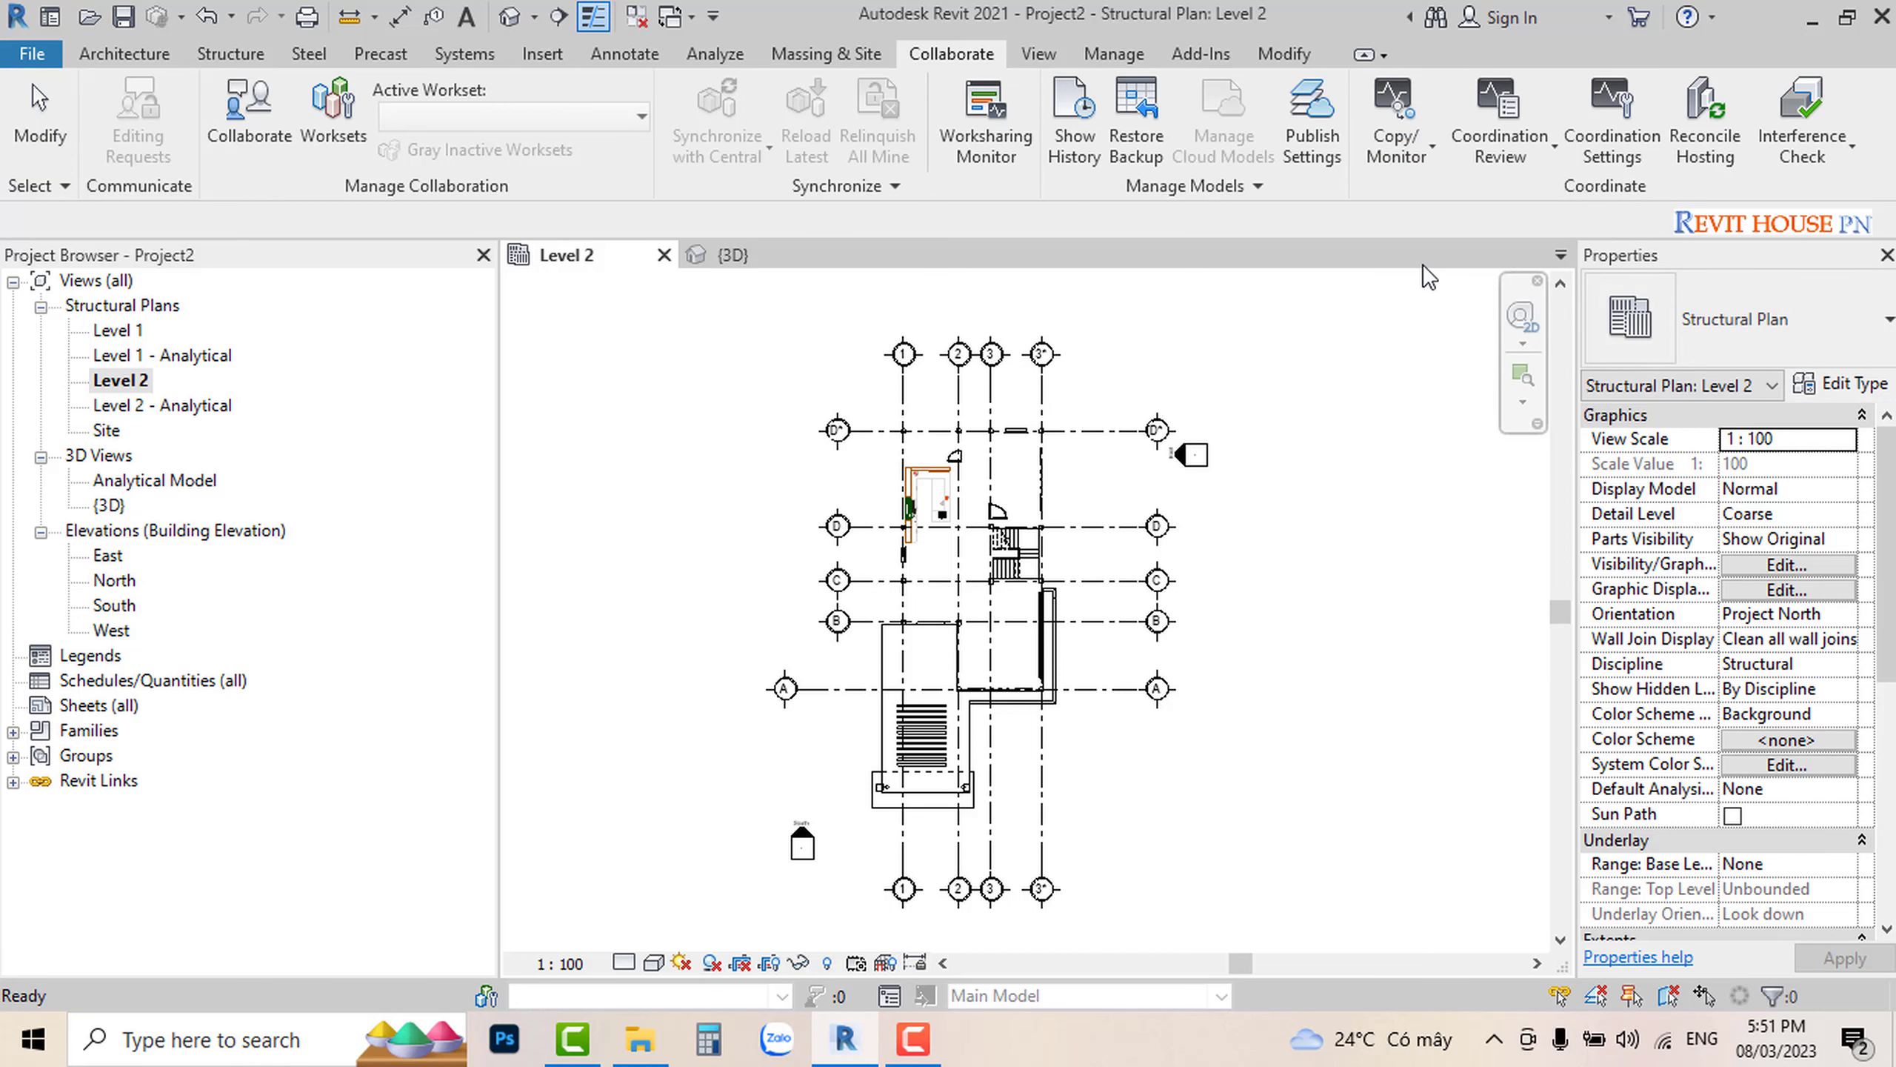
click(1156, 415)
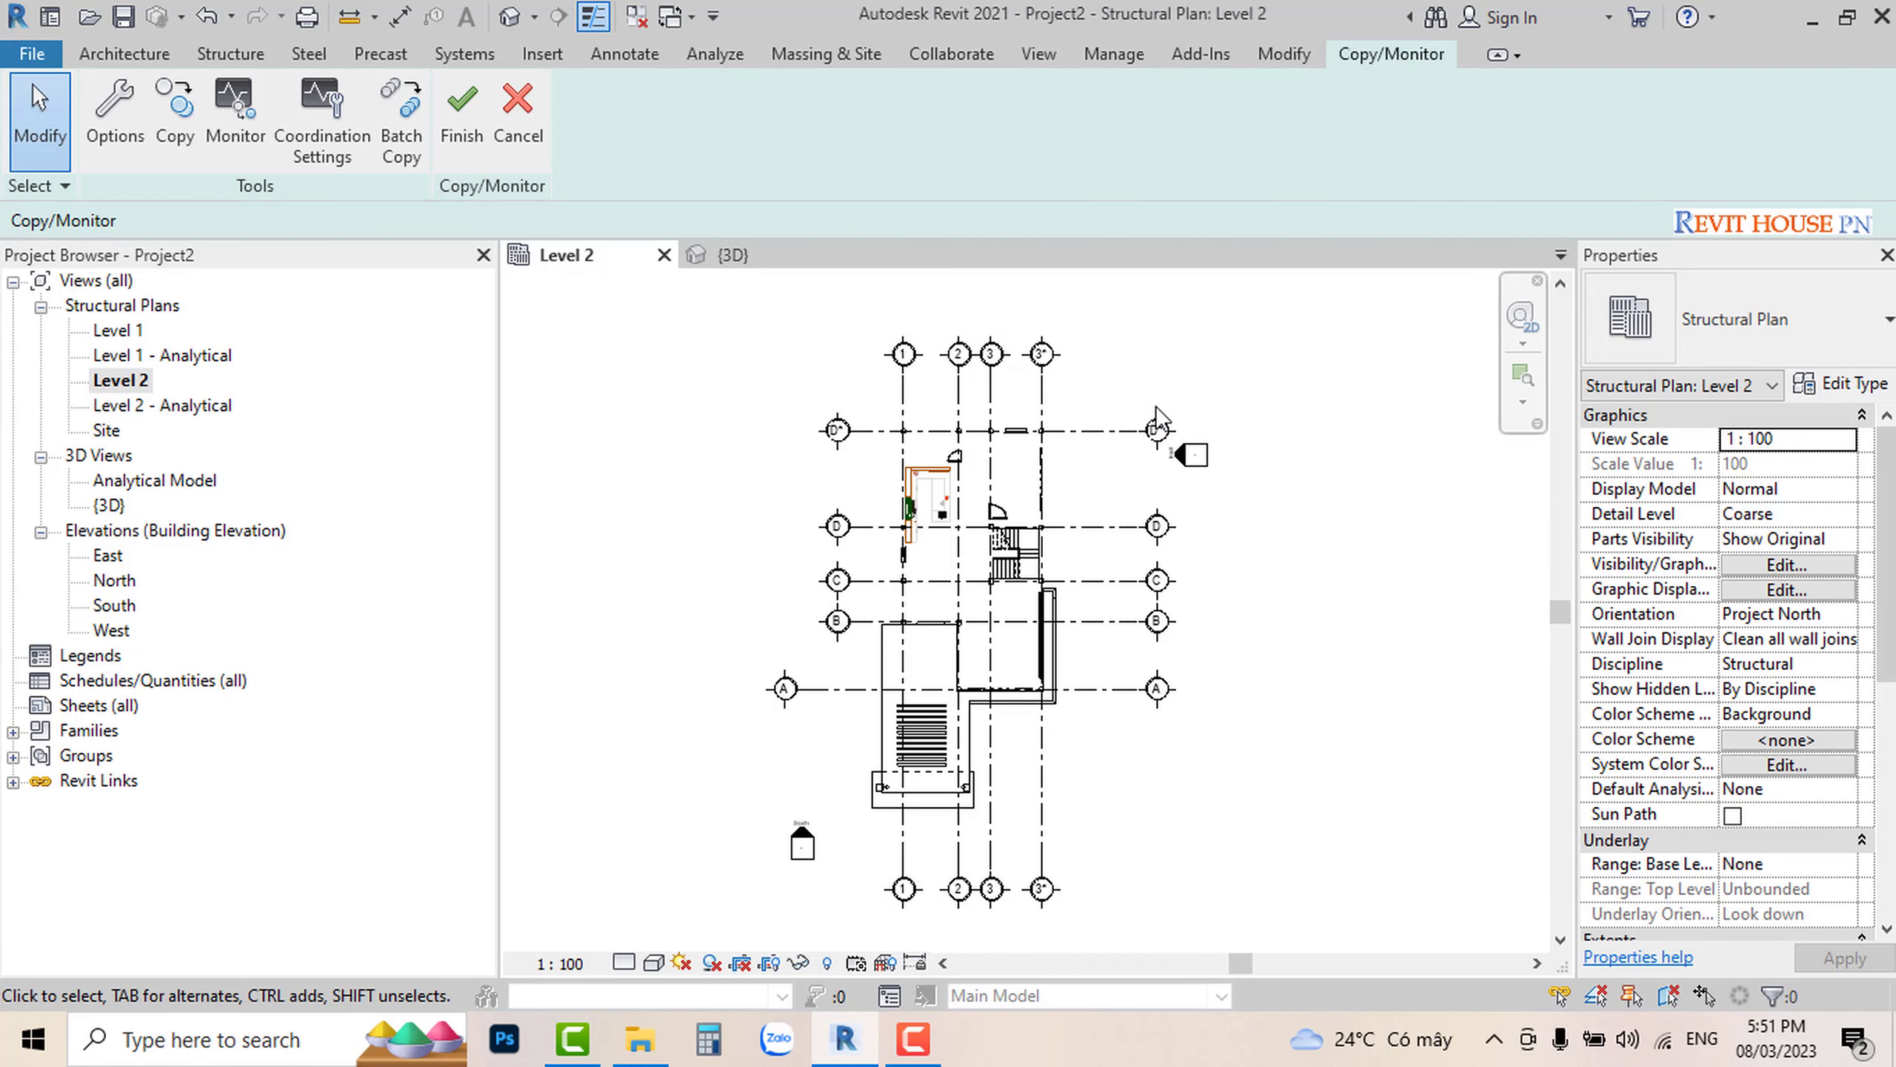
click(175, 112)
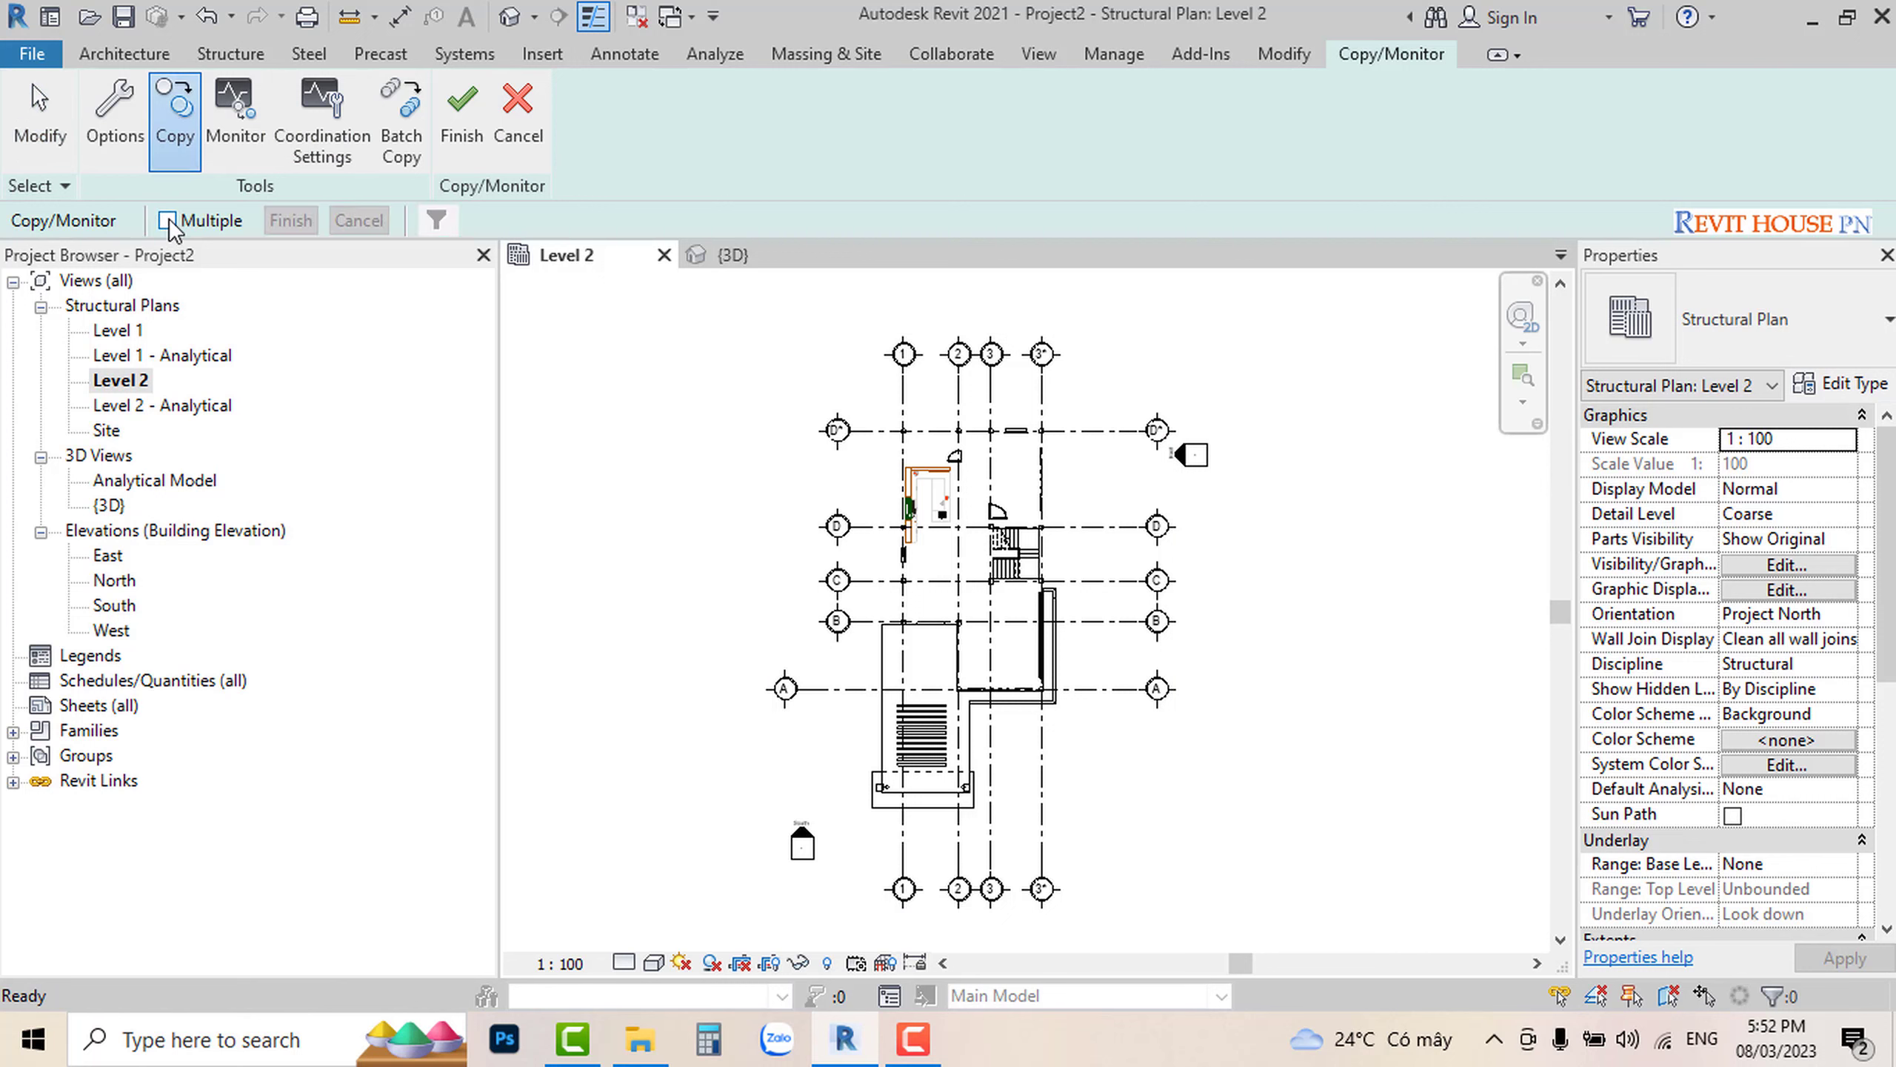
click(167, 220)
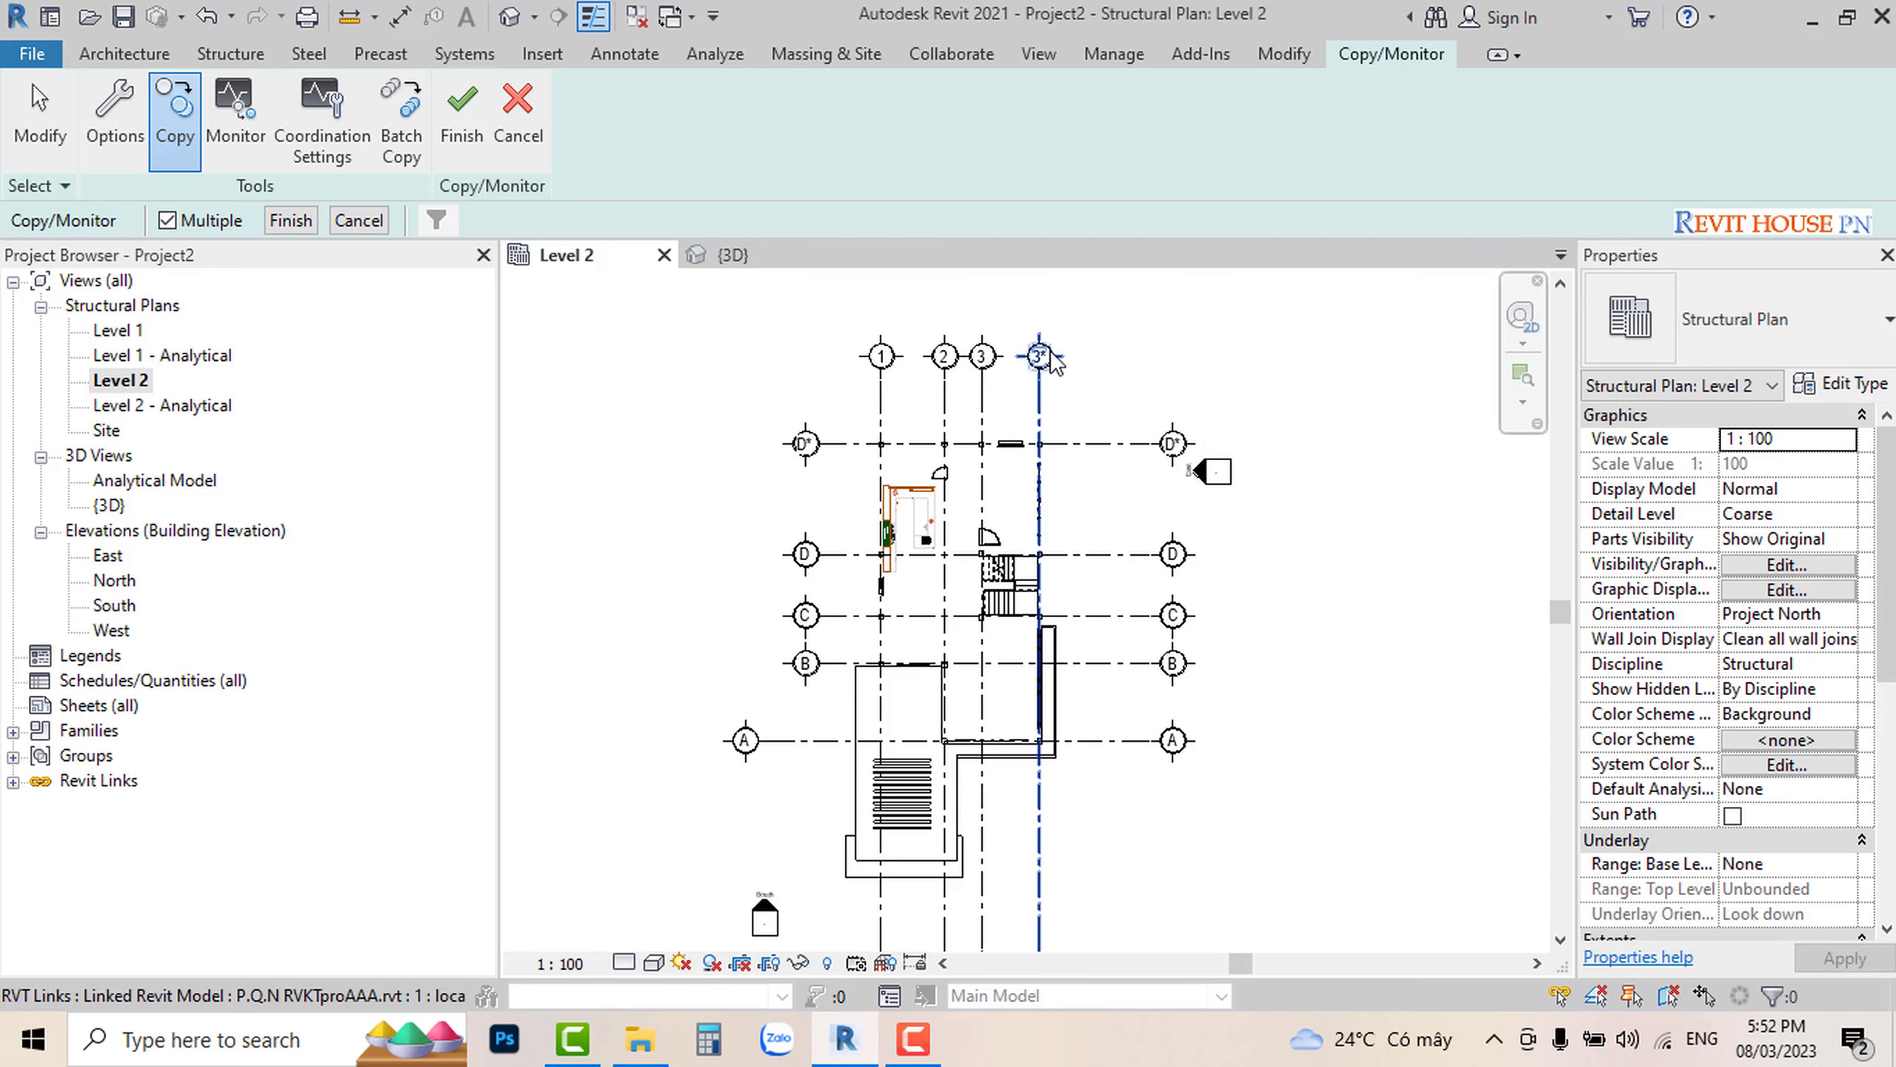
Step: Box-select the numbered and lettered grids, then finish copying all nine grids
scroll(1060, 344, up, 1)
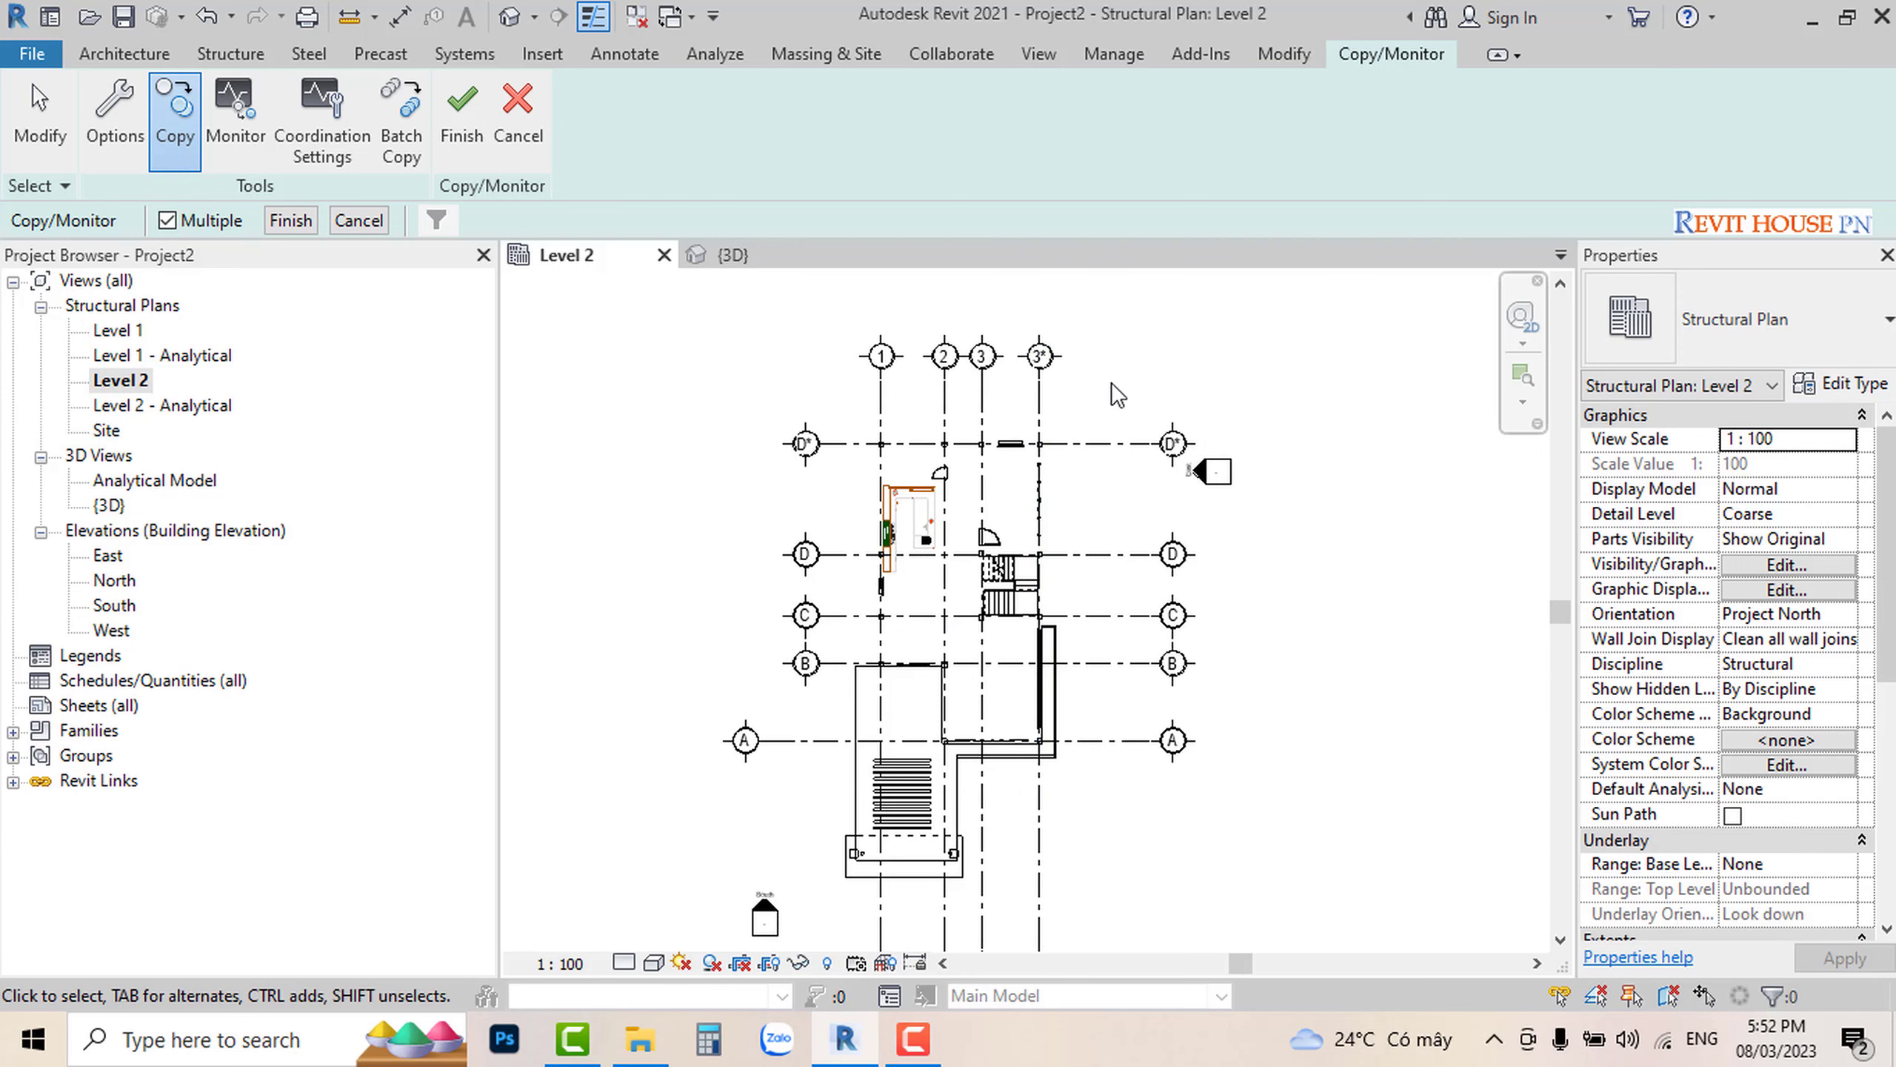
drag(1111, 377, 802, 325)
scroll(908, 329, down, 1)
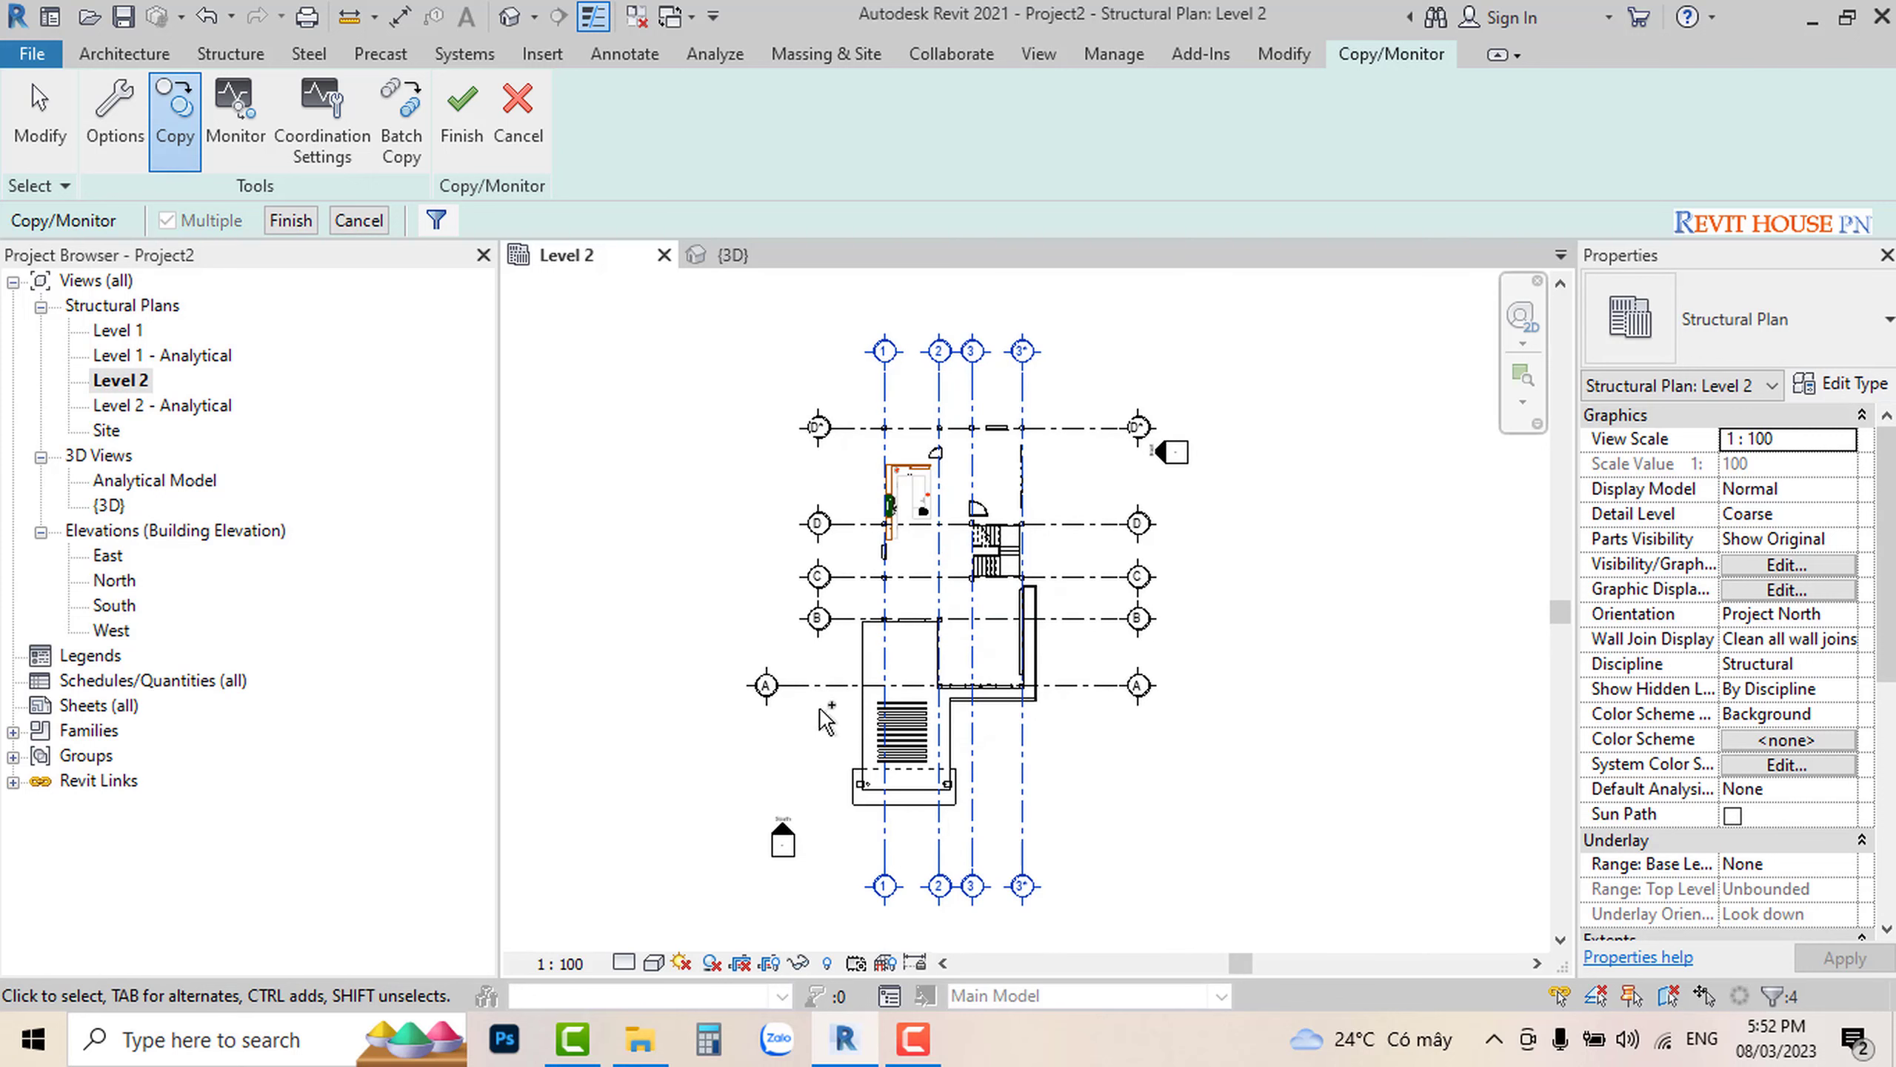
drag(838, 705, 679, 362)
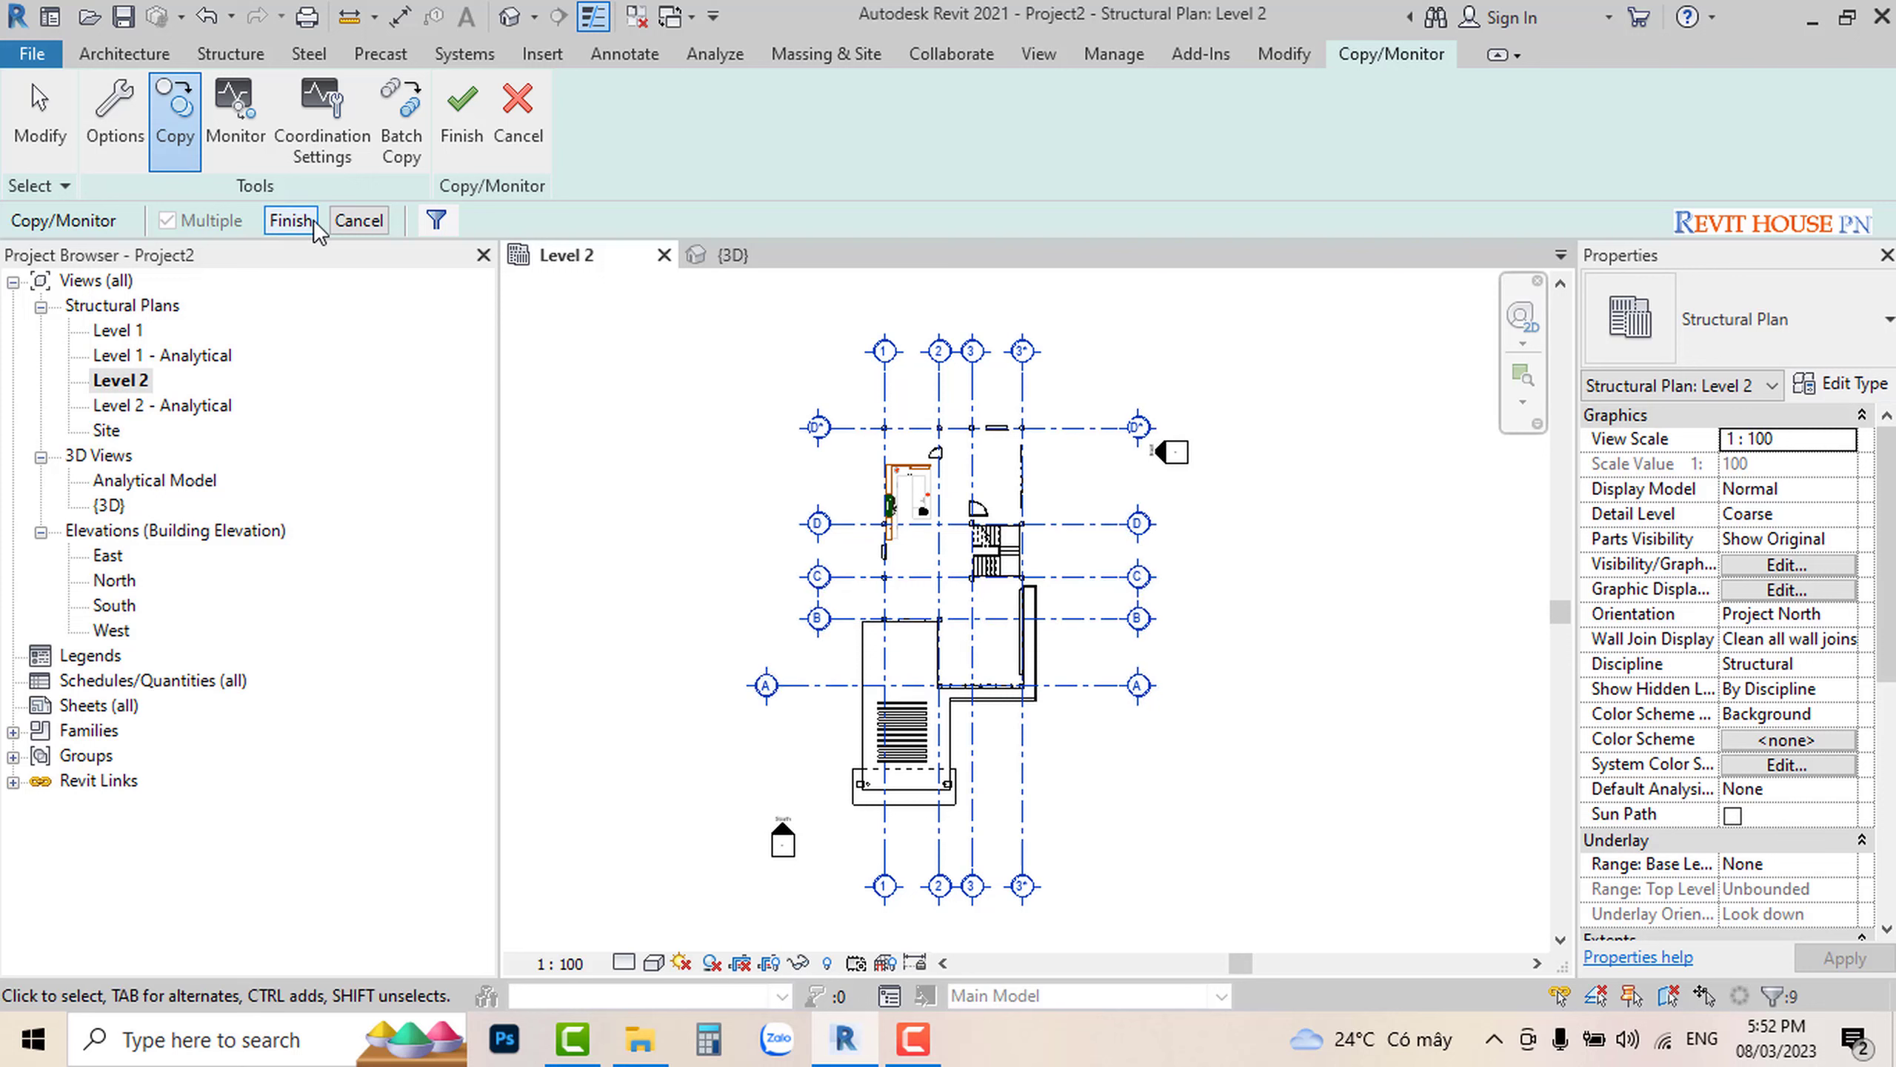
click(290, 220)
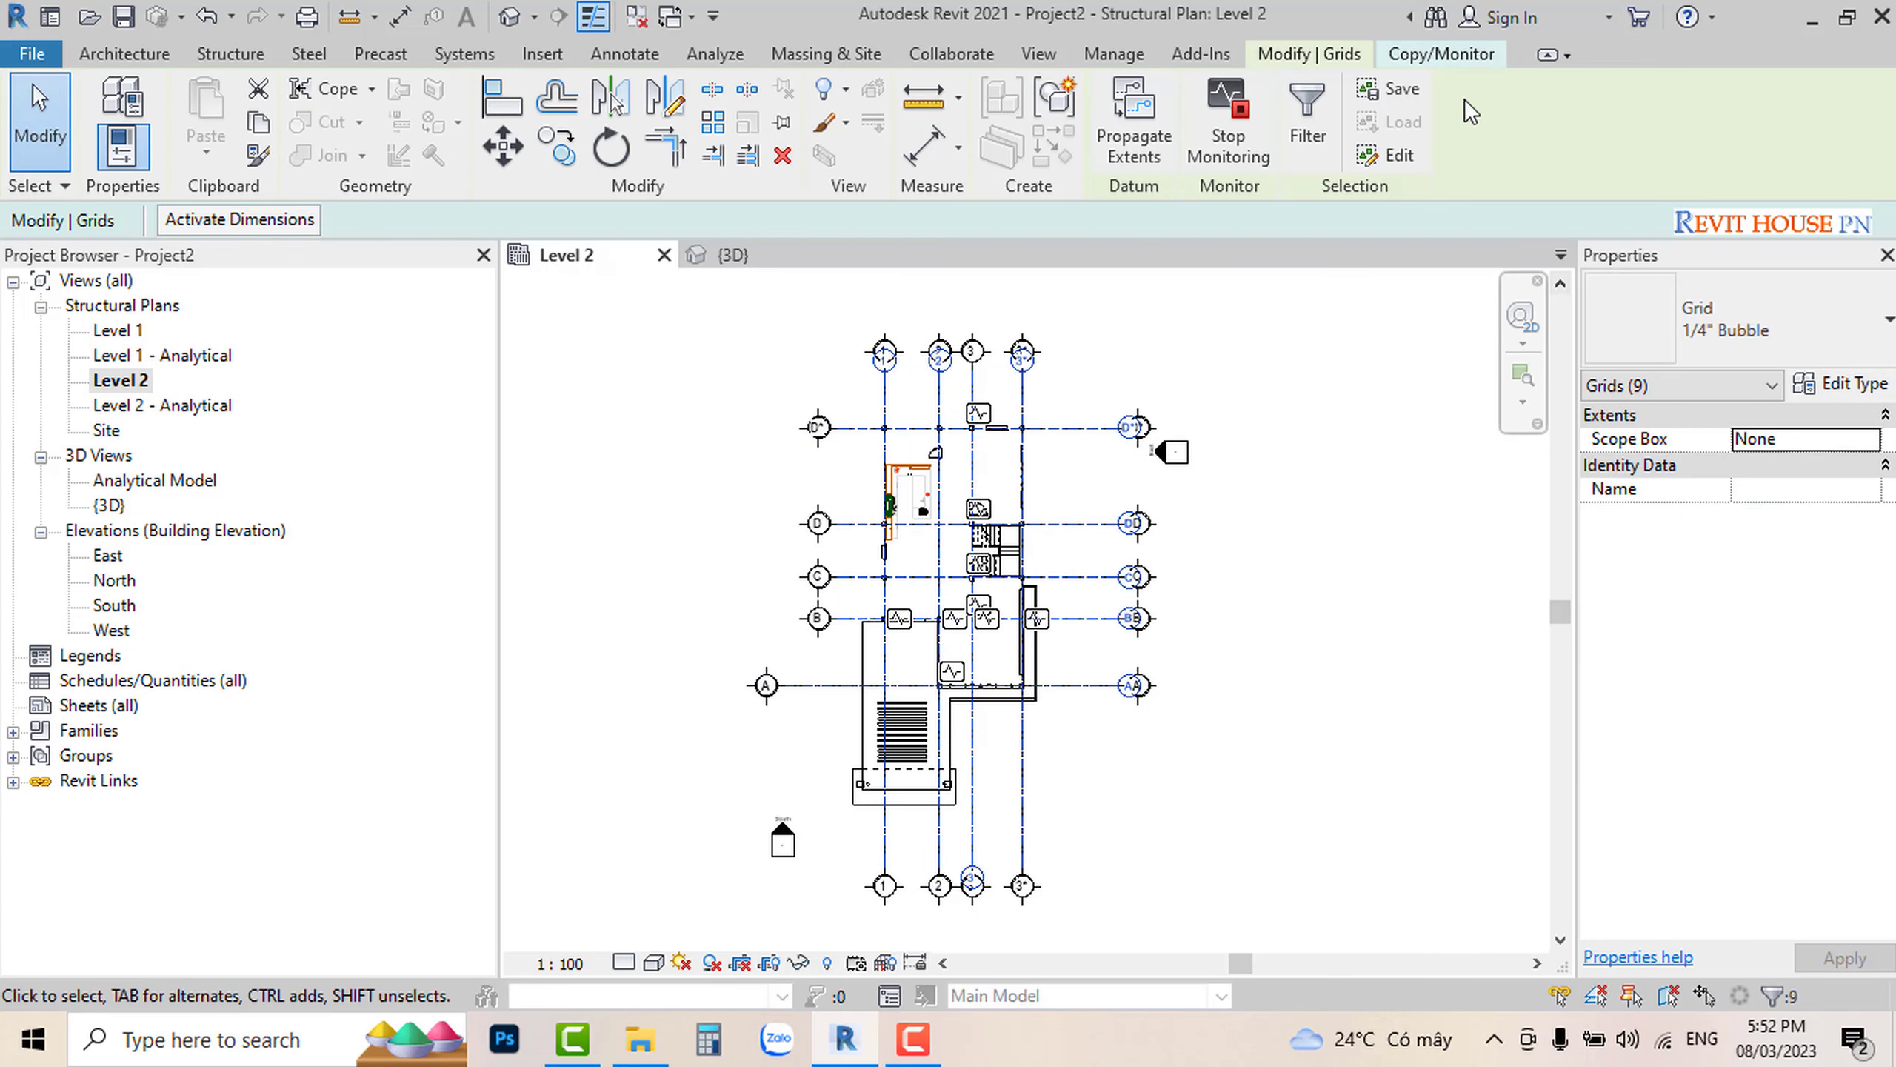
click(1432, 58)
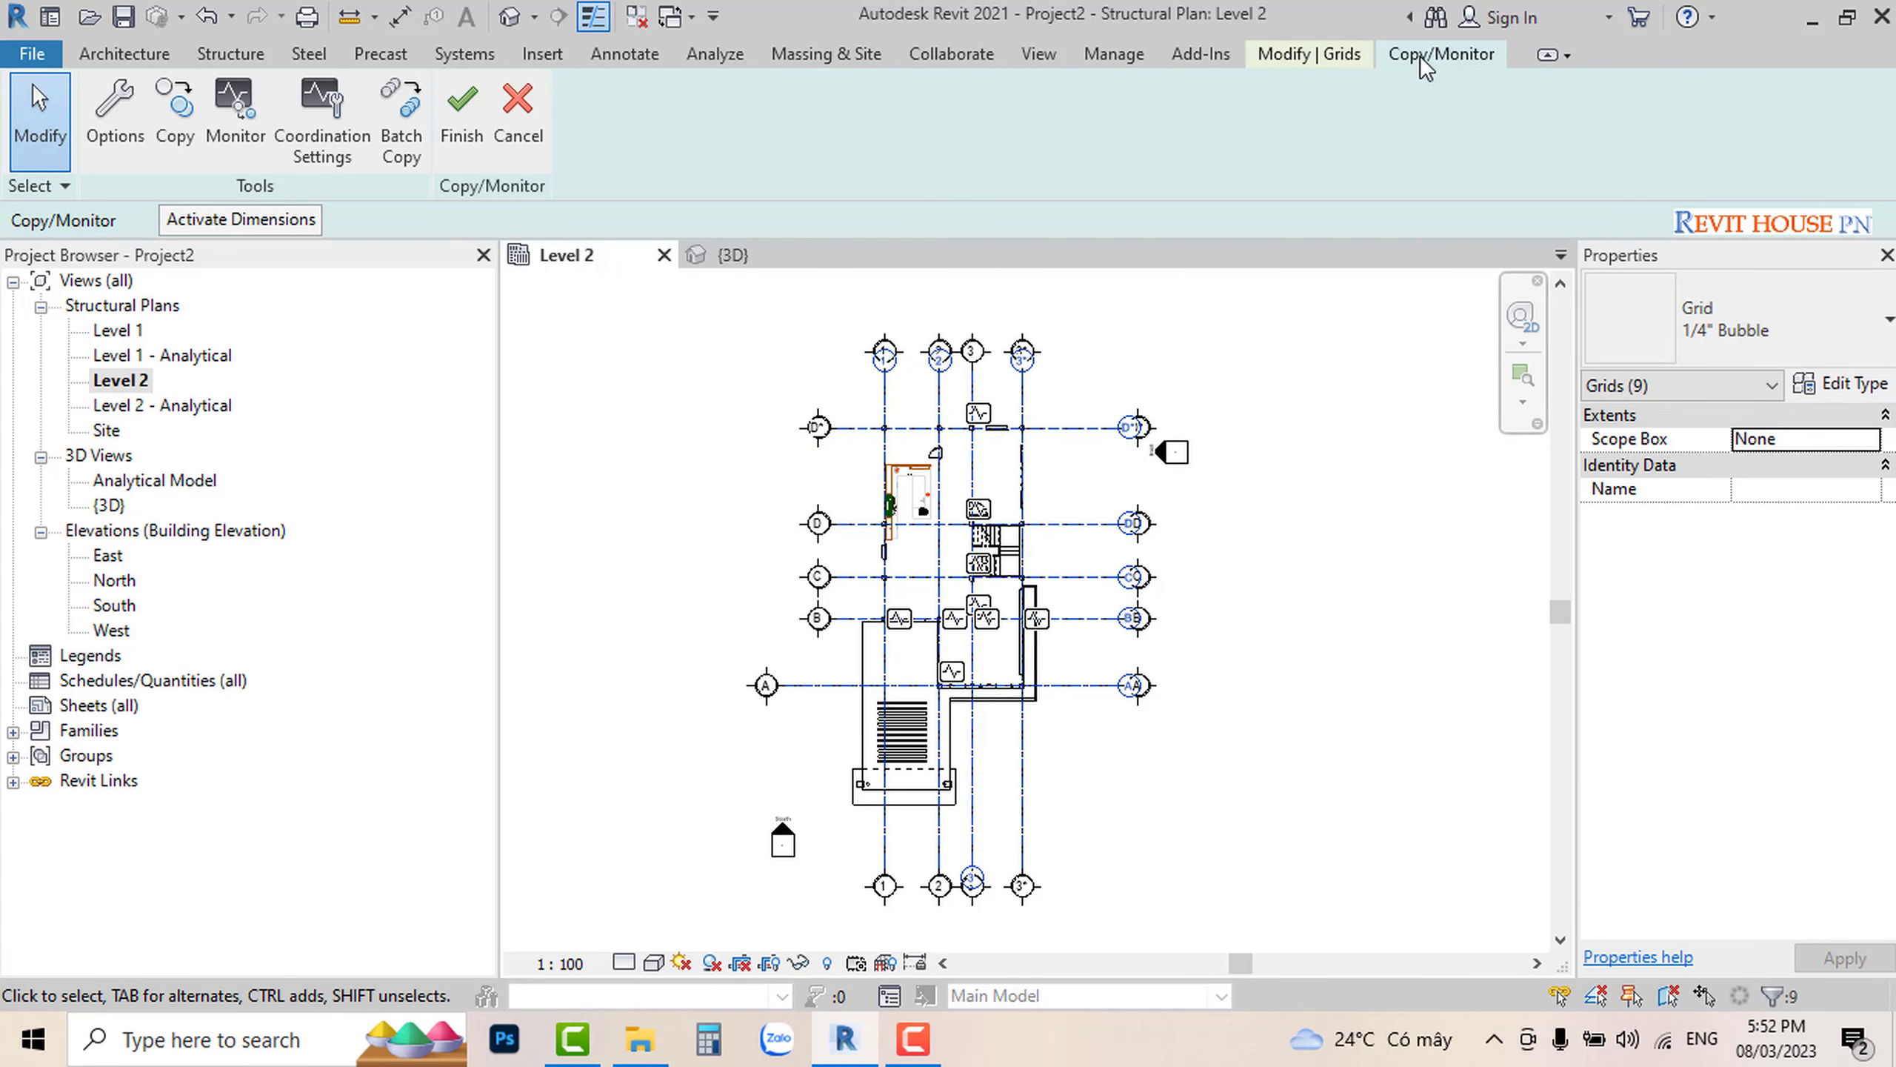
click(463, 116)
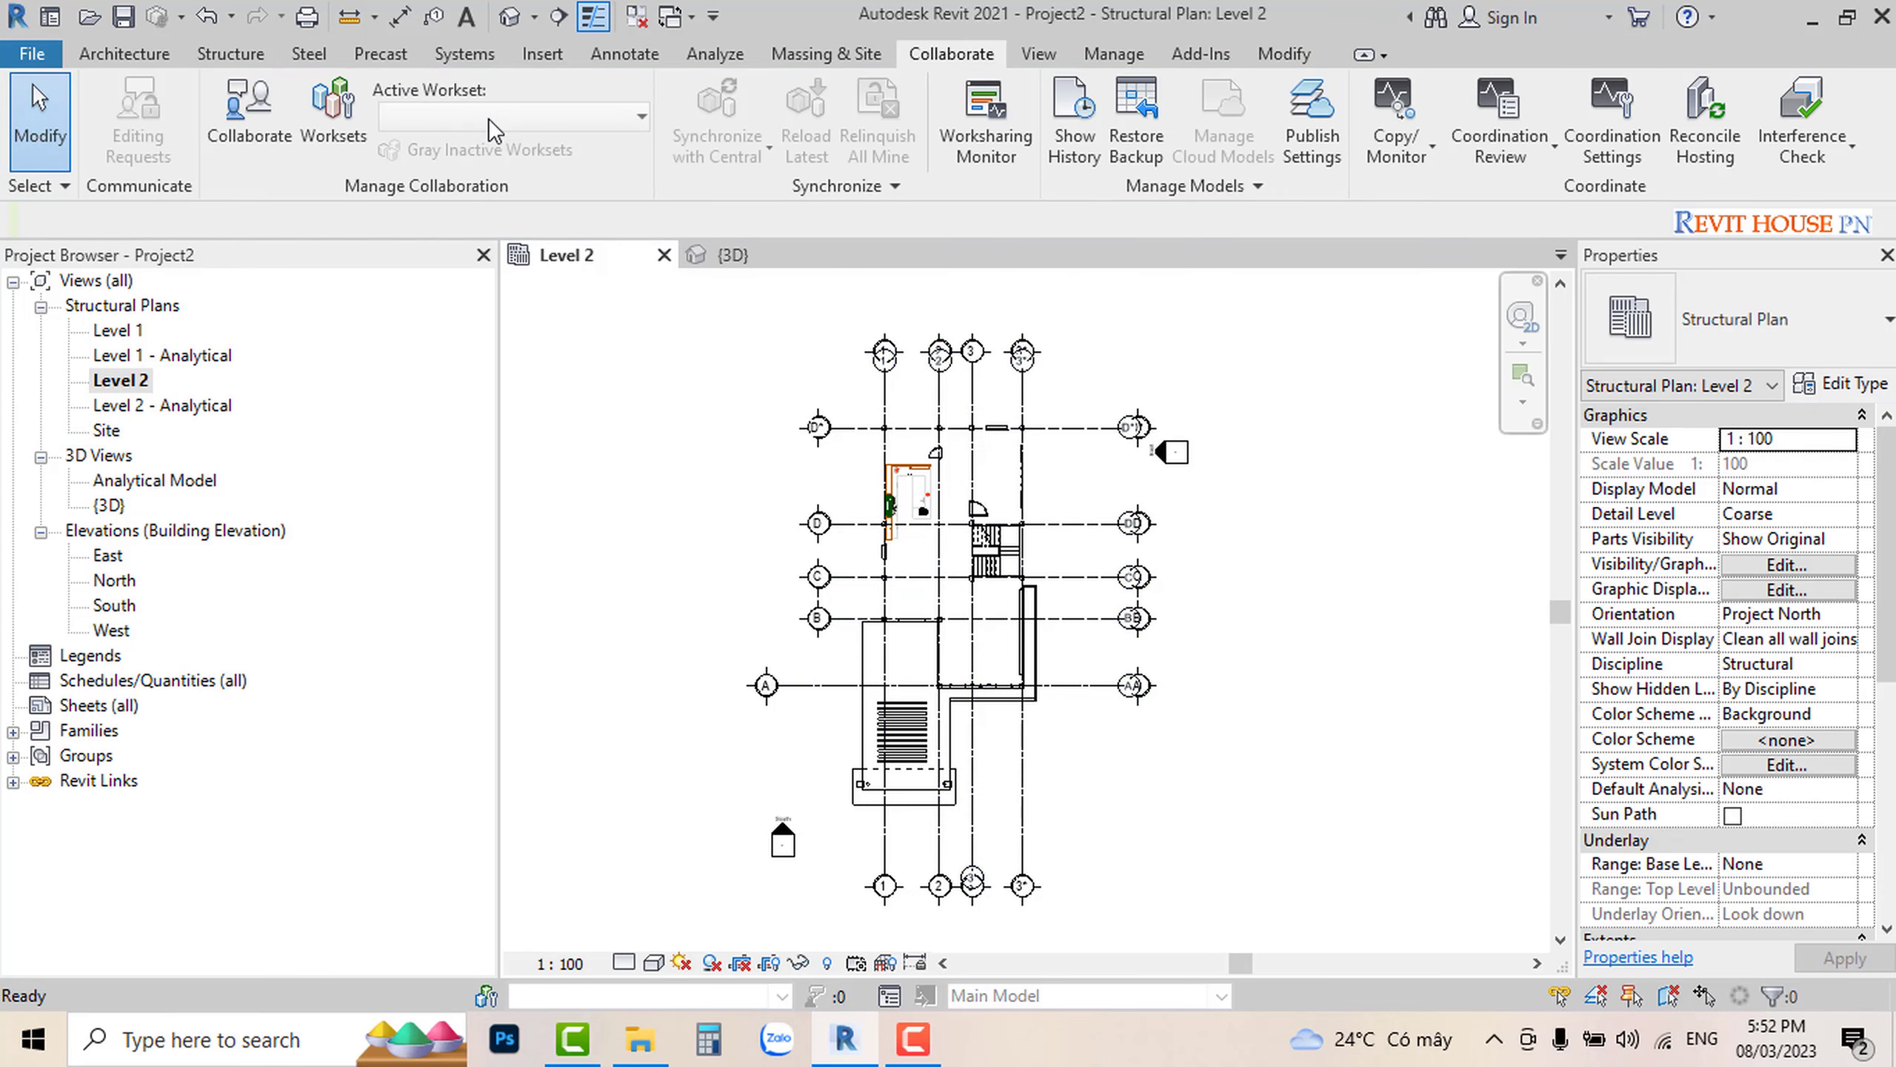
Step: Switch to the 3D view and close the inactive Level 2 plan
scroll(728, 384, down, 1)
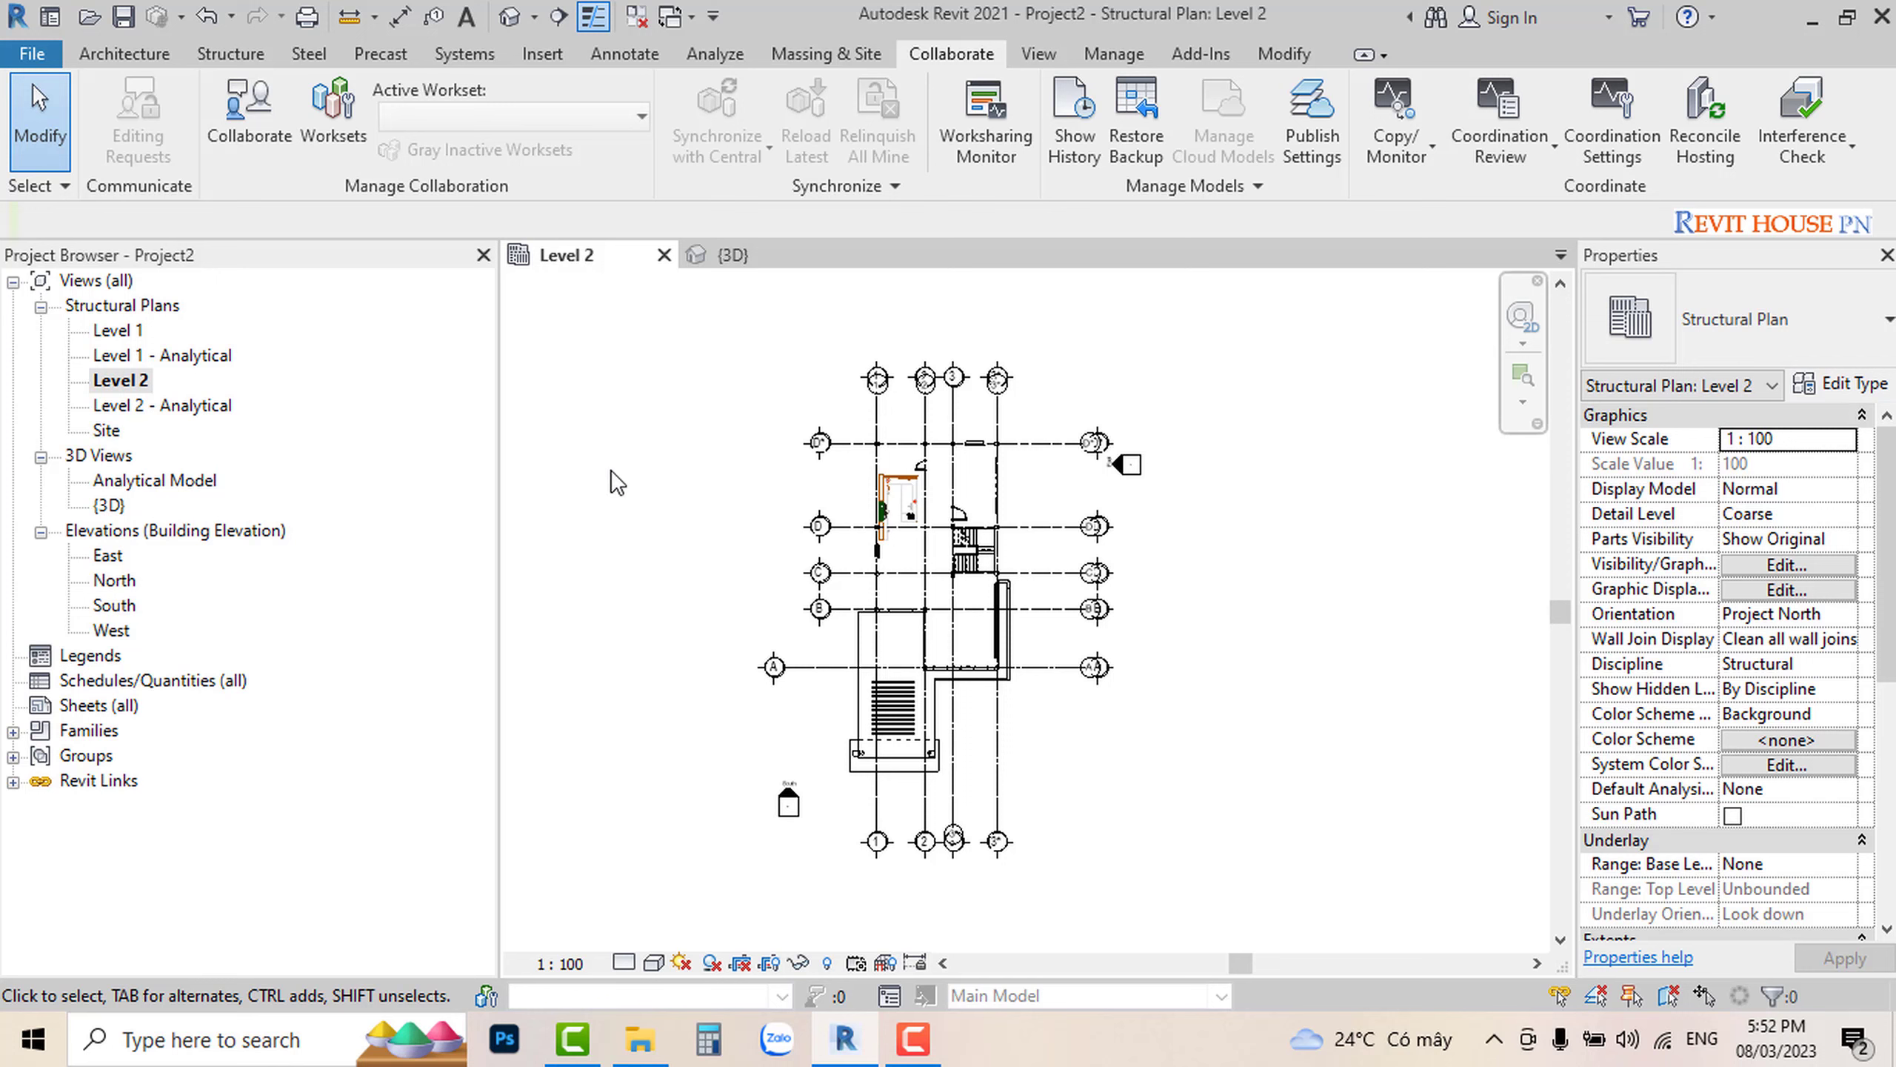
click(754, 254)
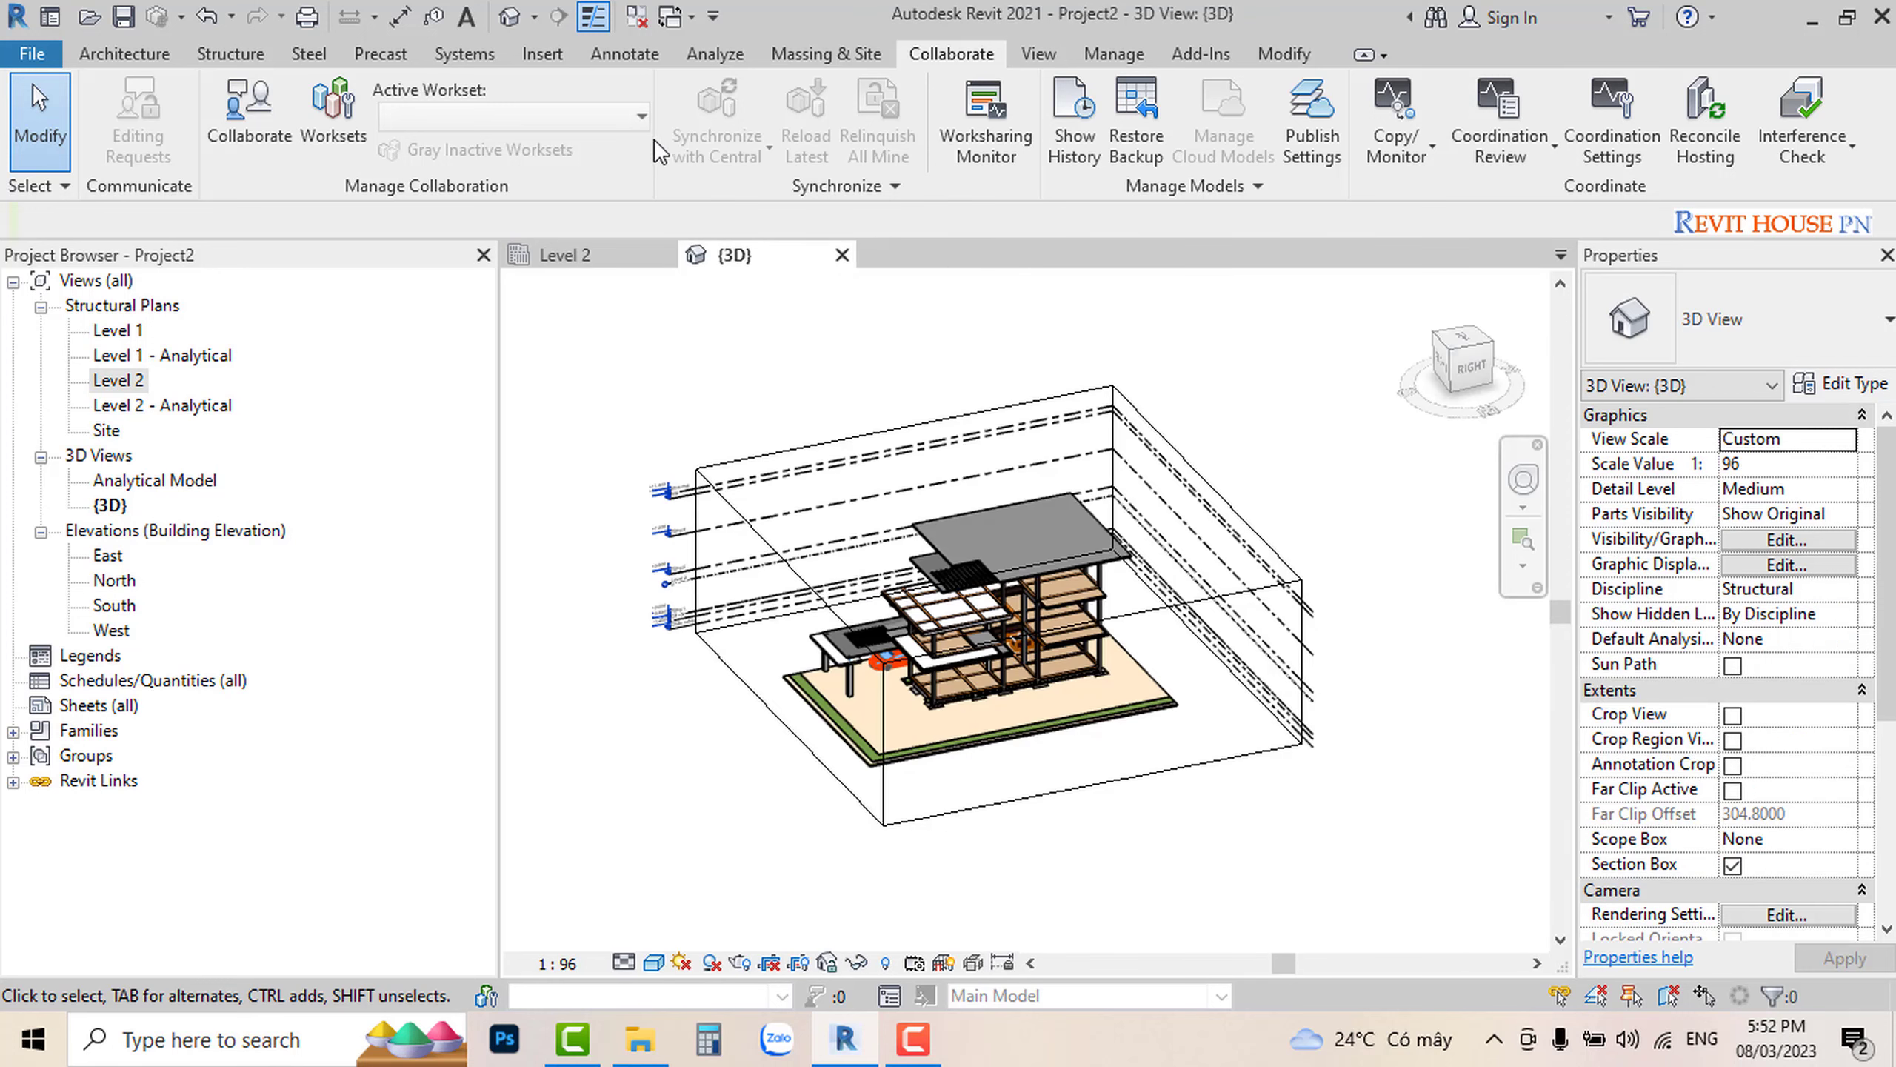
click(640, 20)
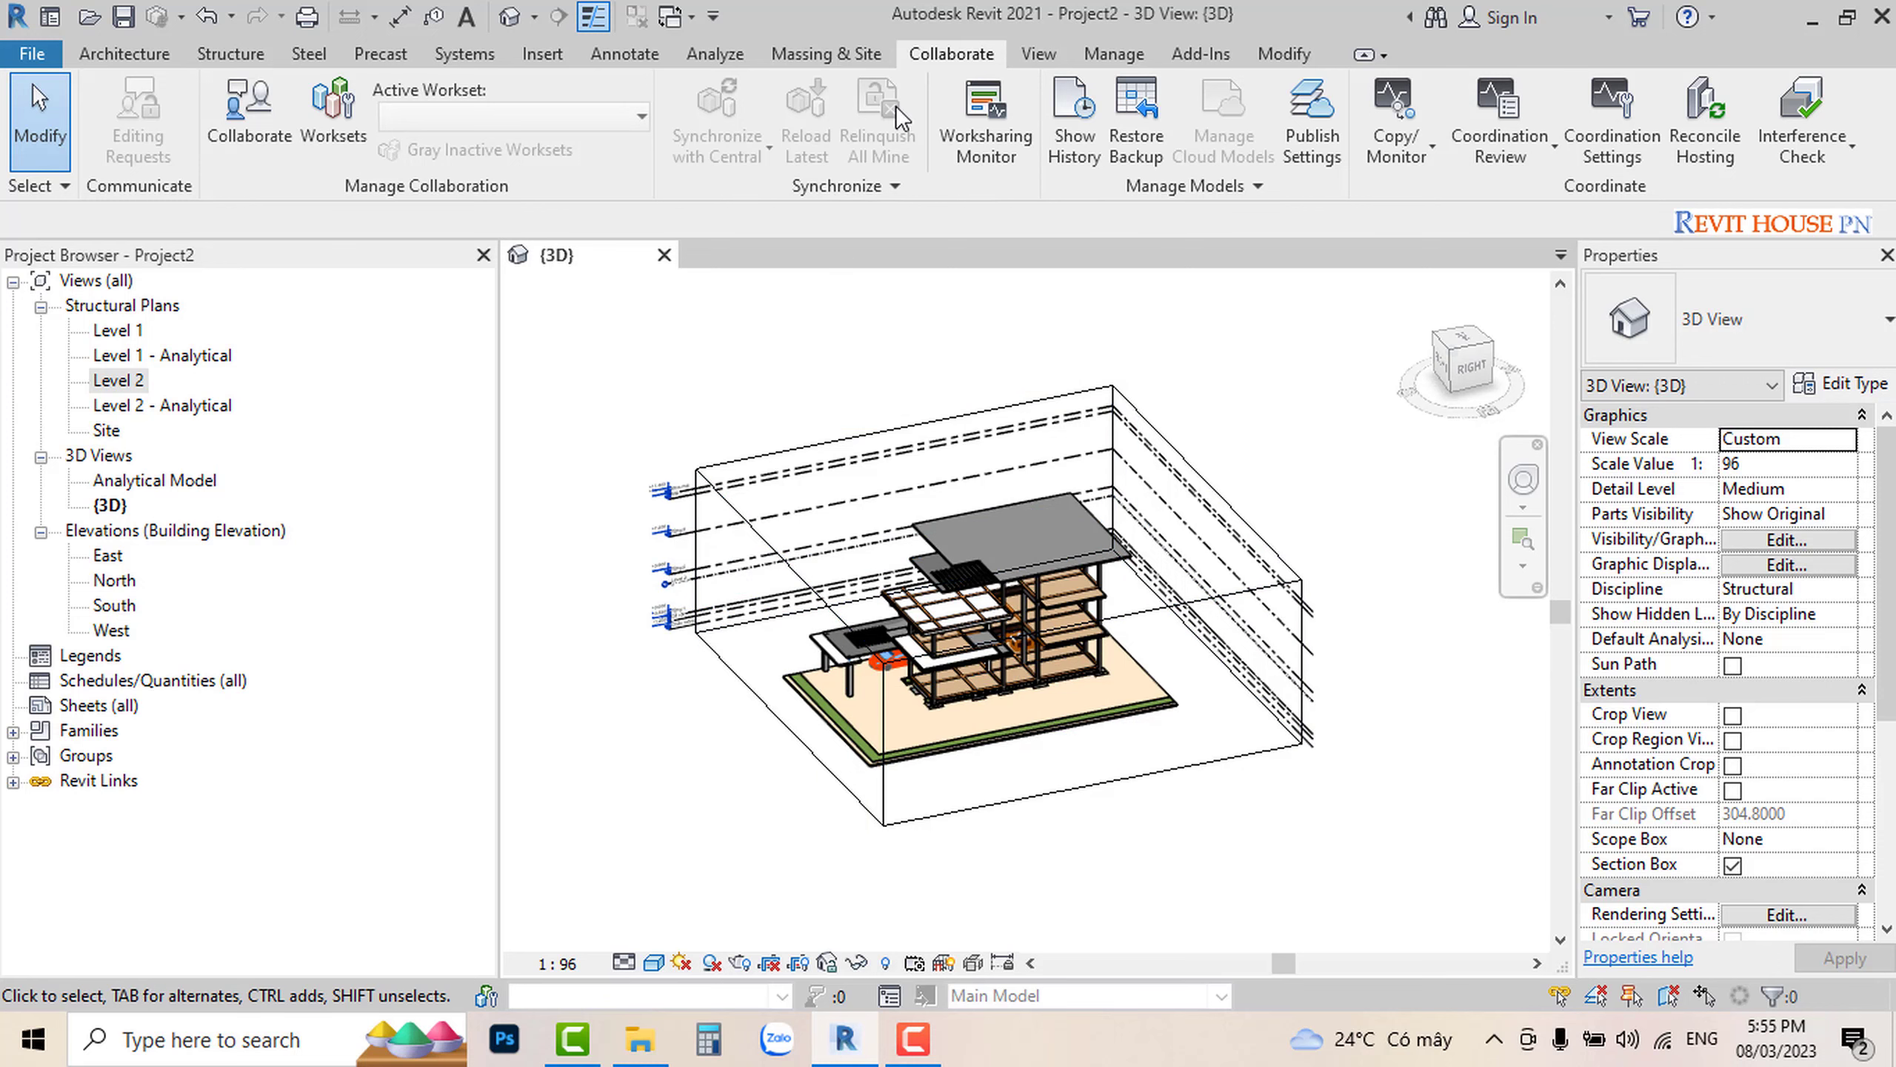
Step: Start a new Copy/Monitor session on the linked architectural model
click(1425, 146)
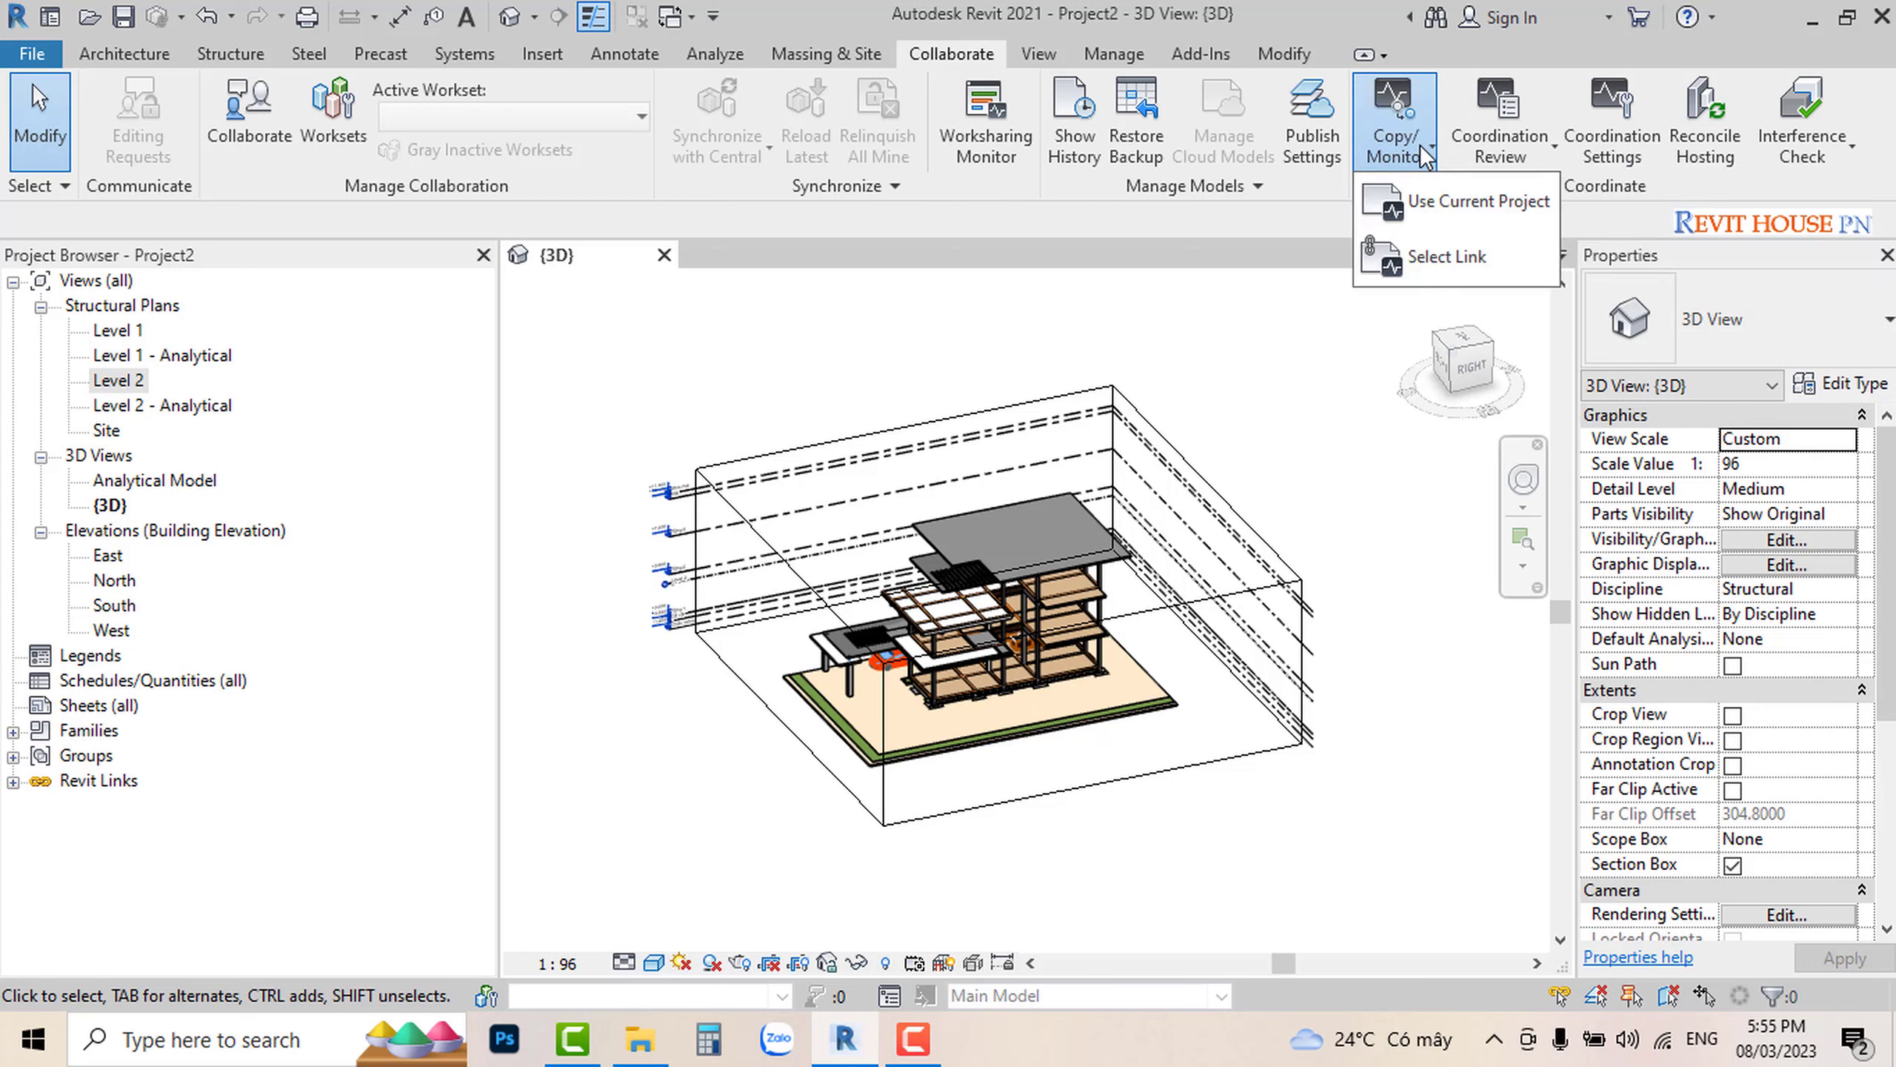
click(1431, 261)
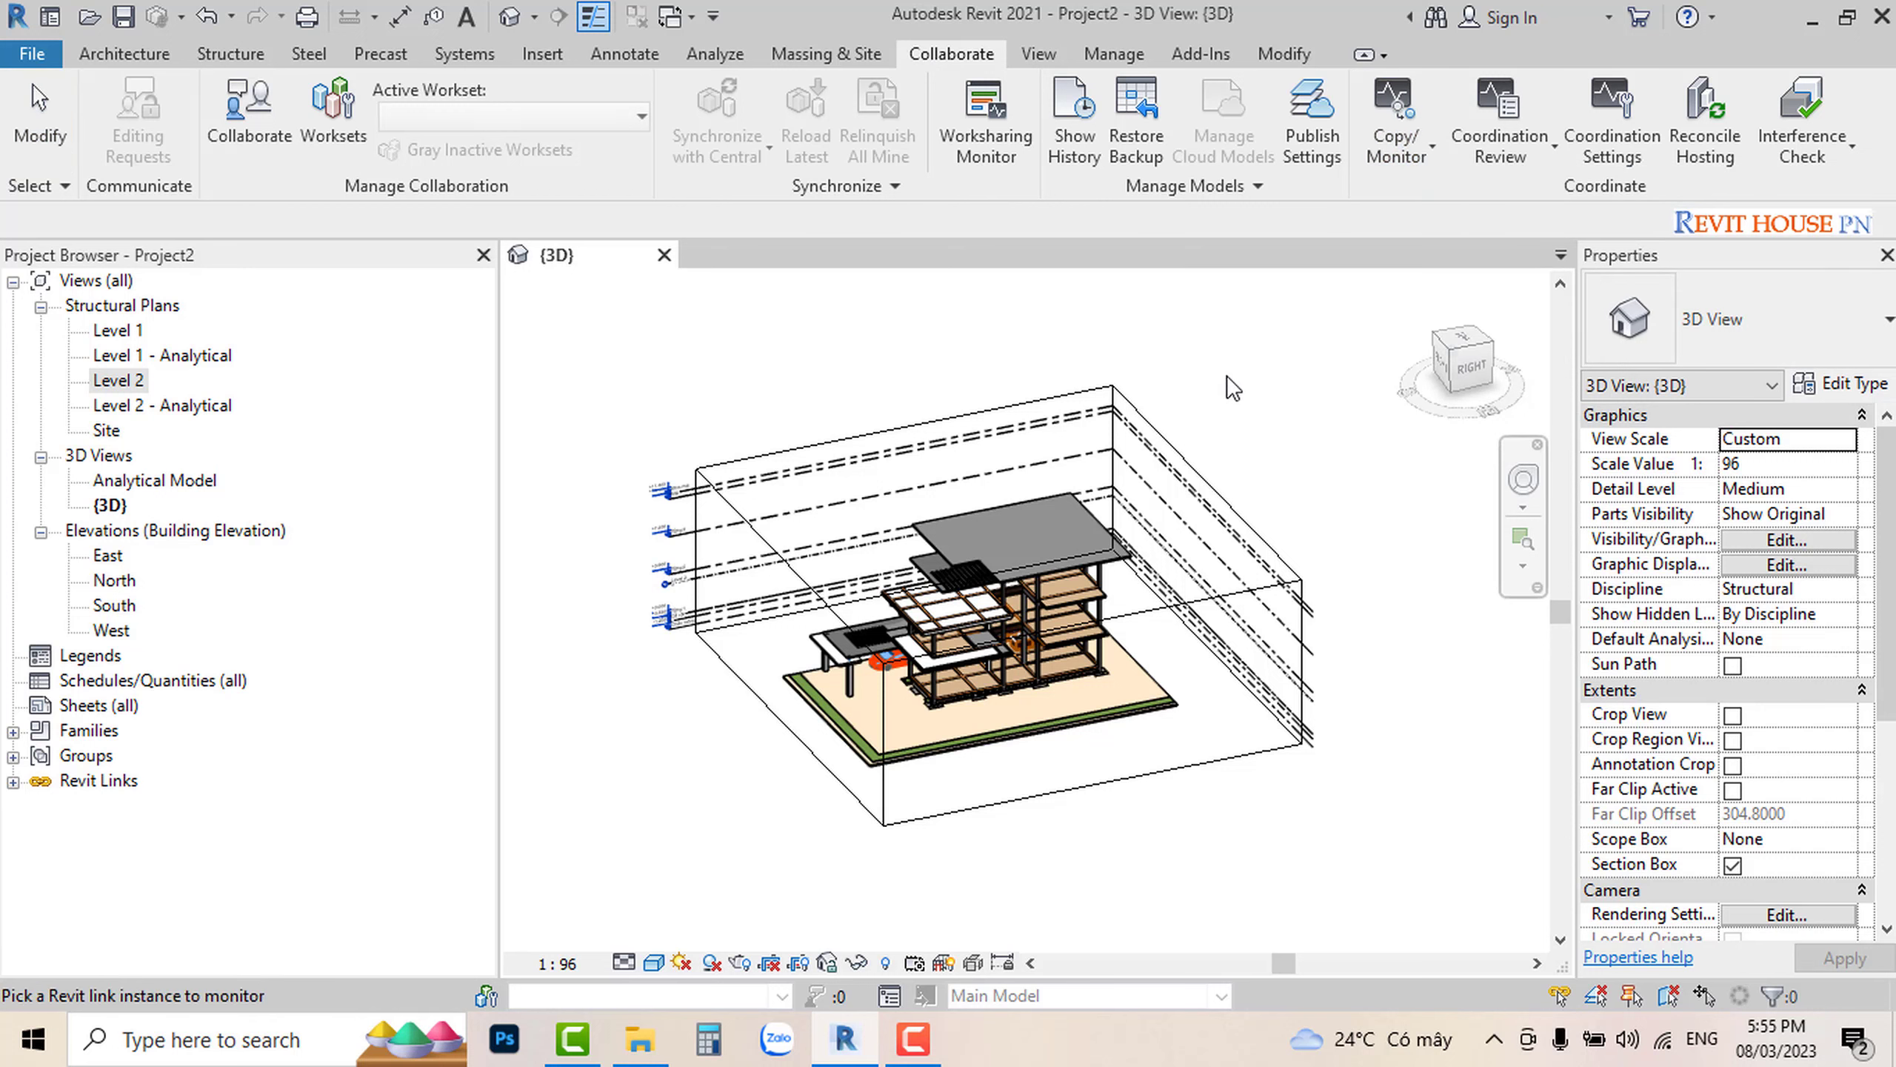
click(1145, 433)
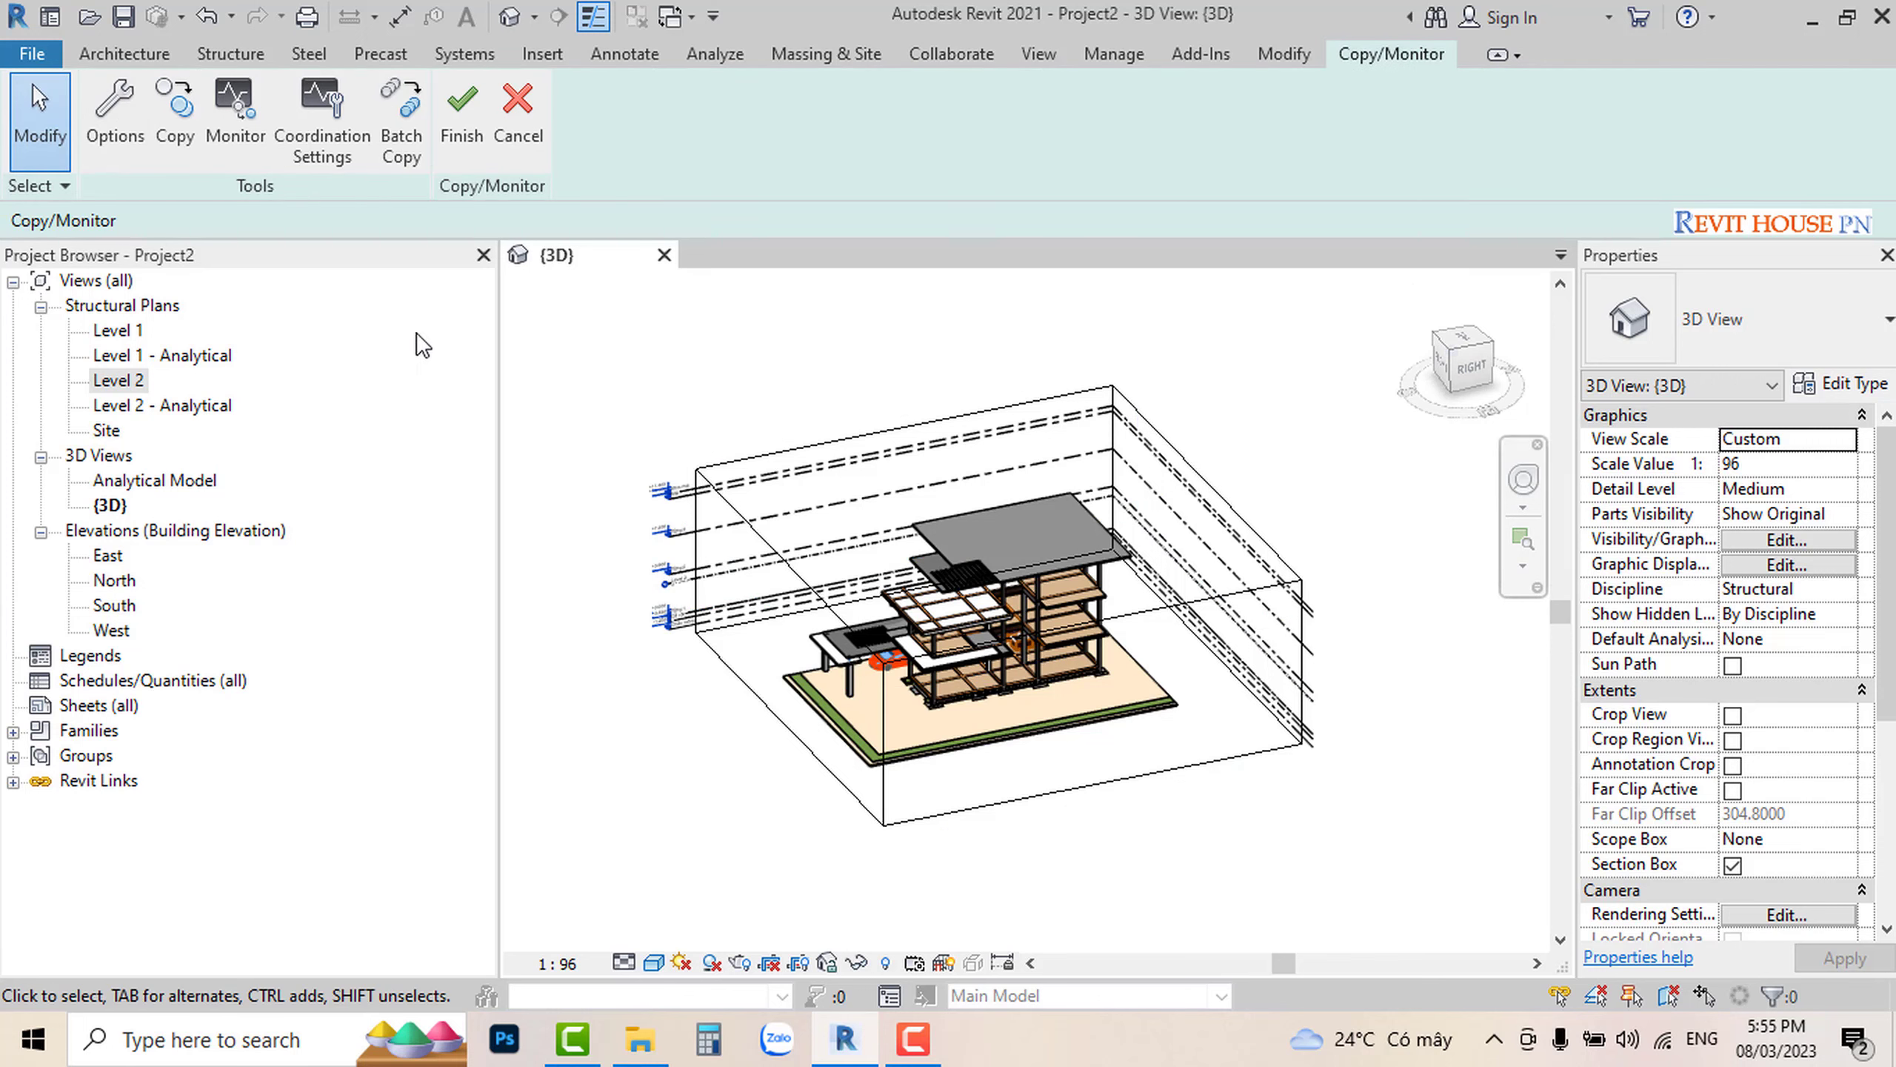
Step: Open Copy/Monitor Options and review the original types listed on the Columns tab
click(110, 124)
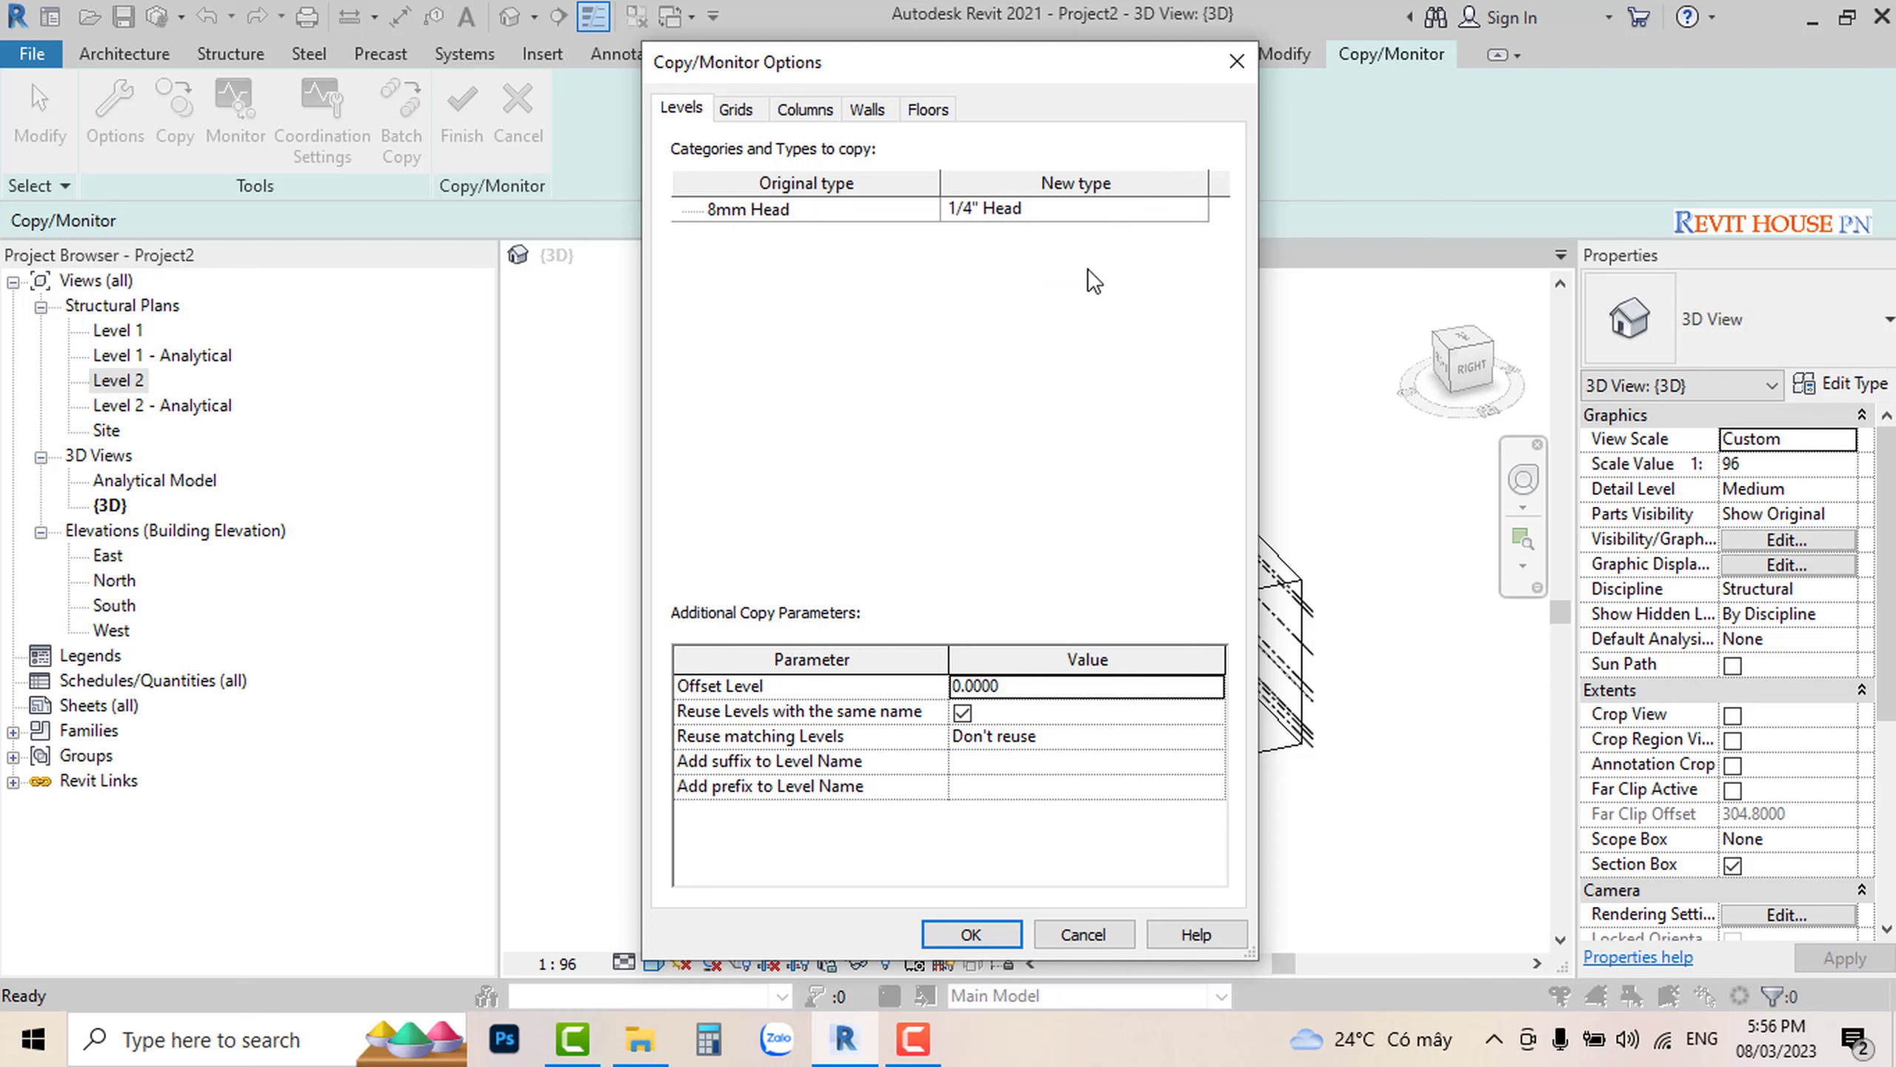
click(739, 111)
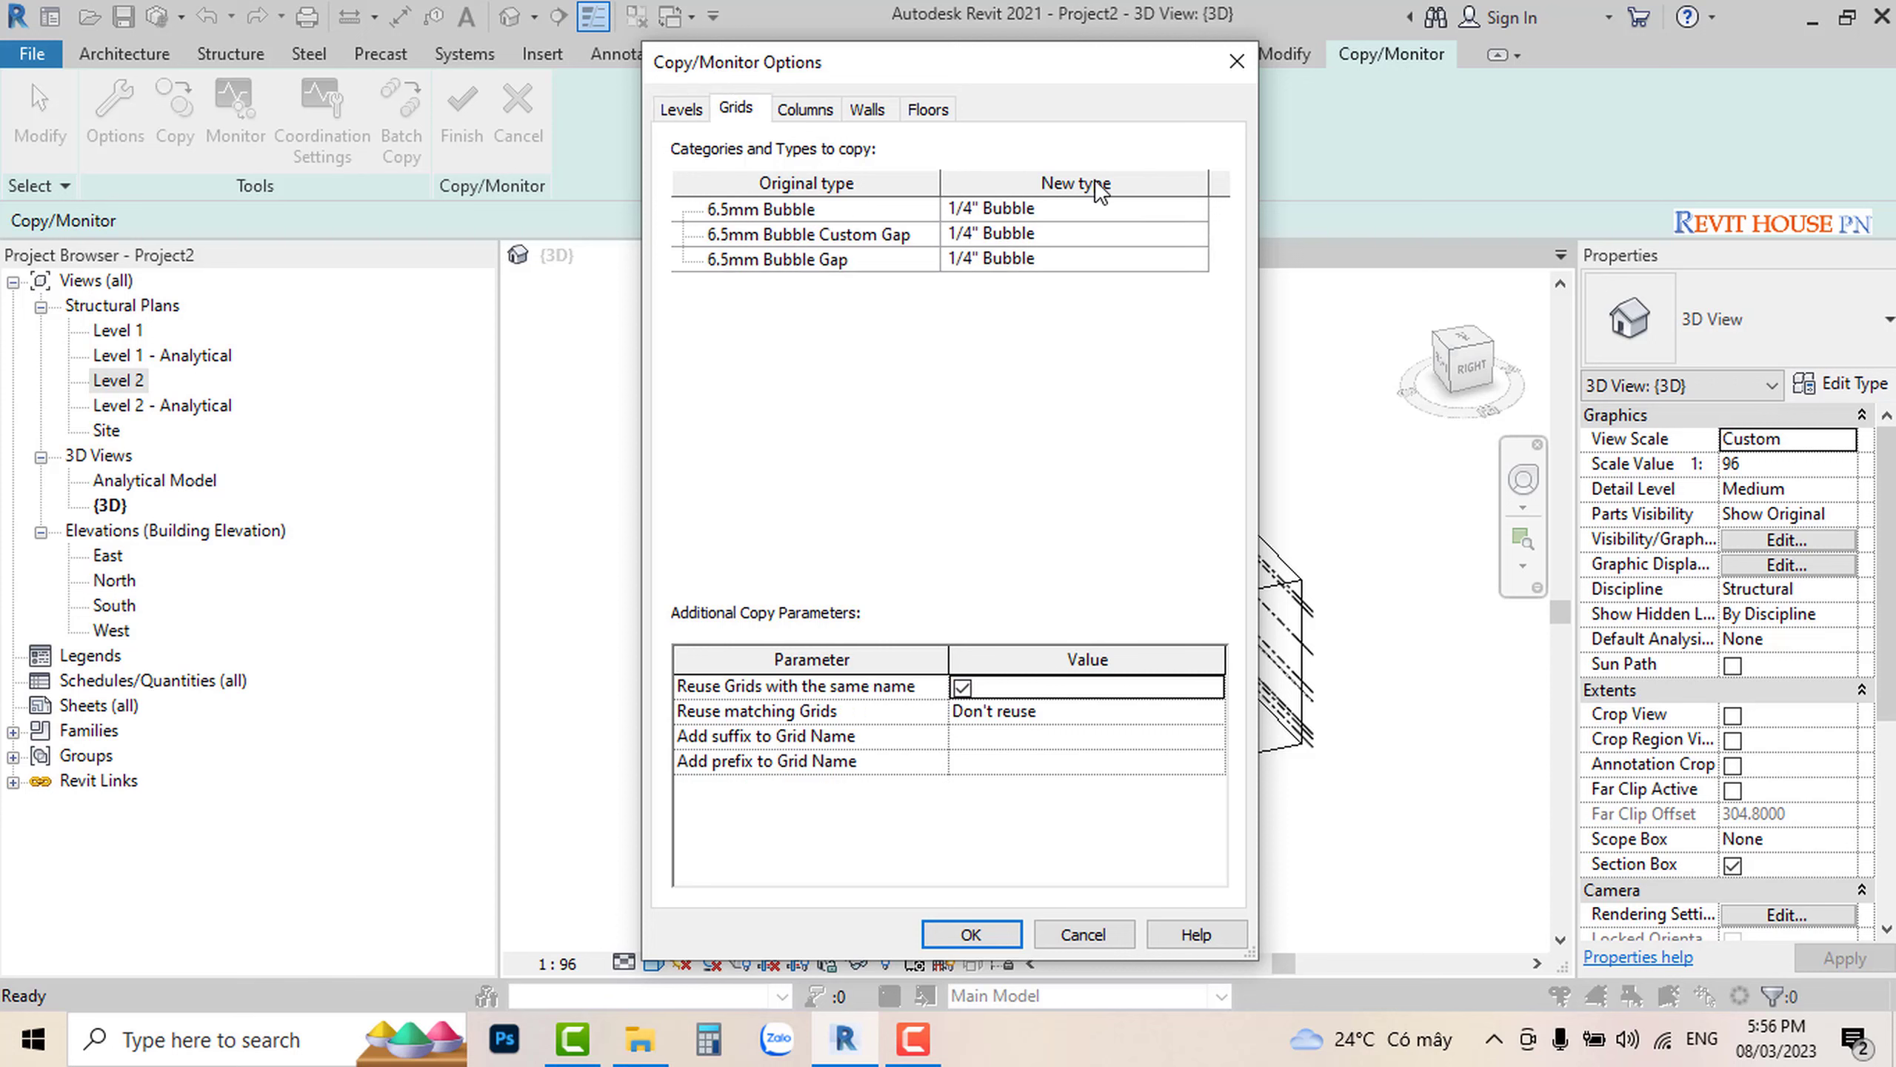
click(805, 109)
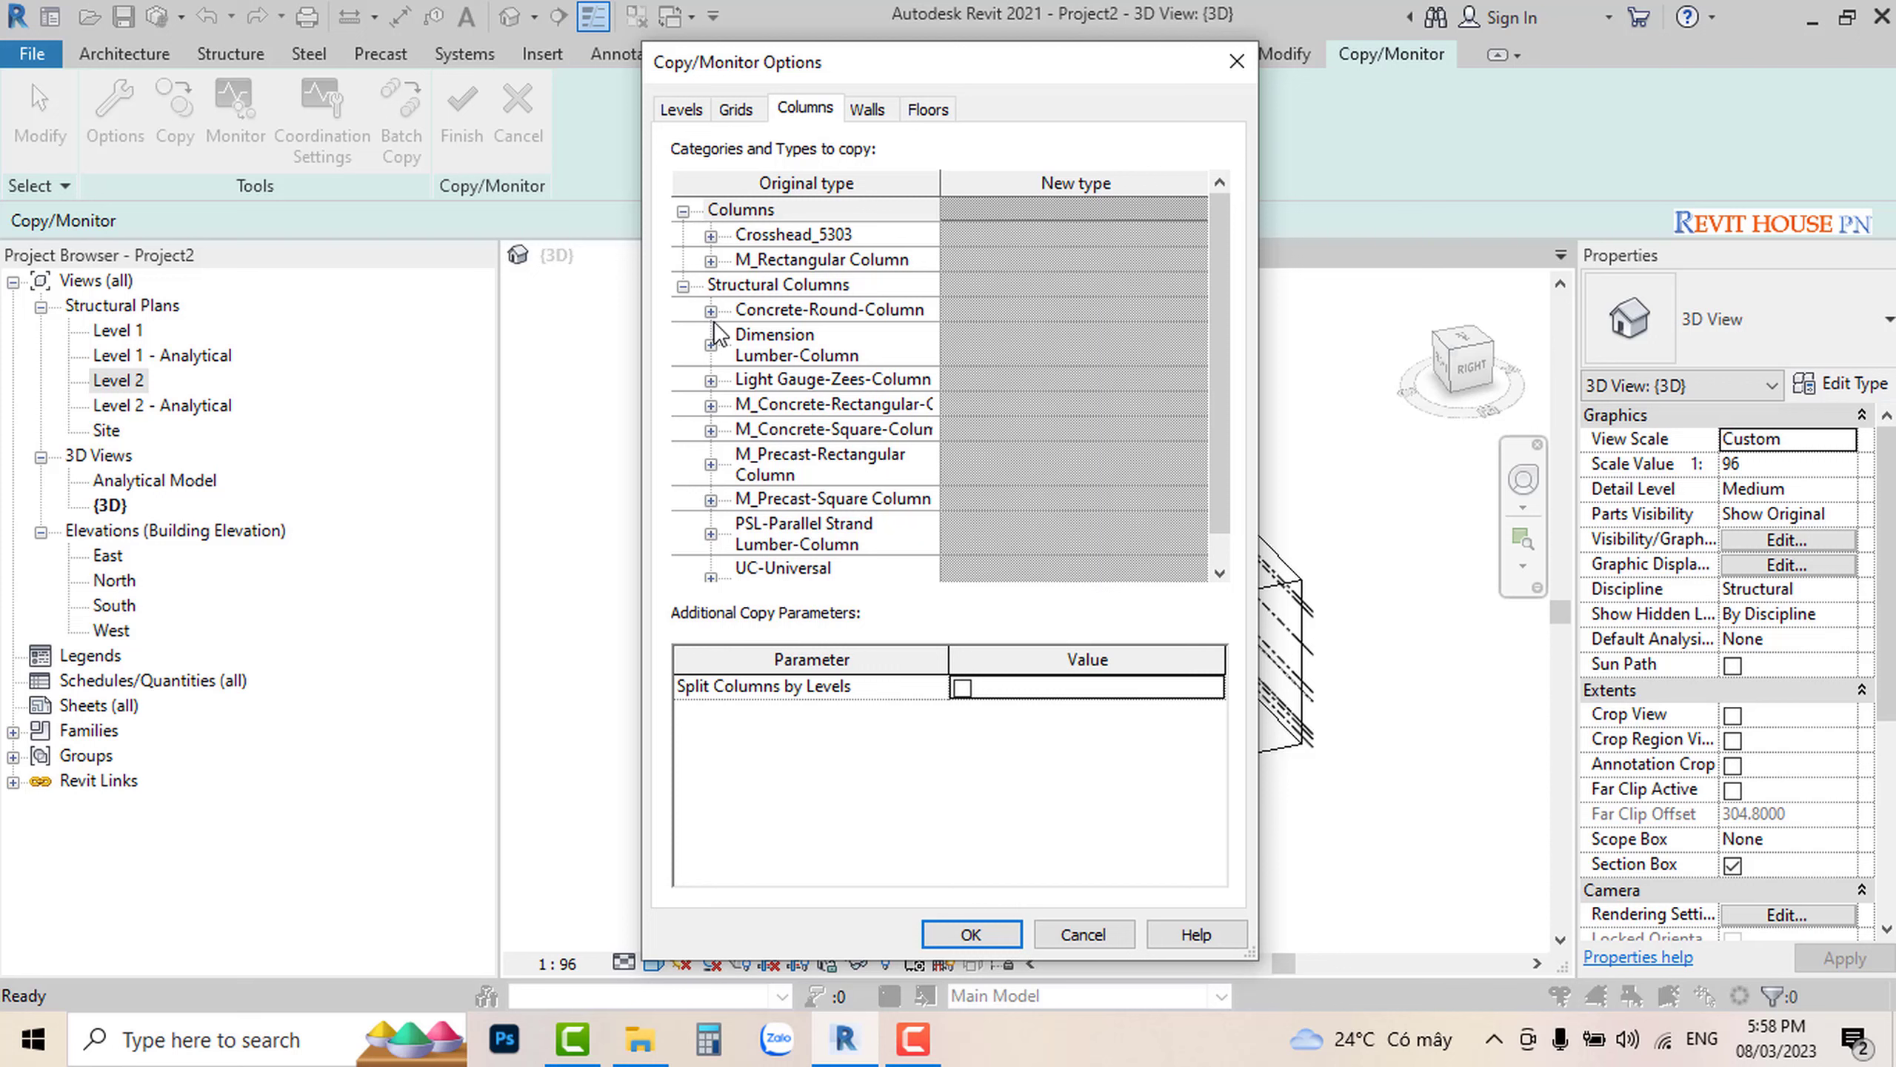
scroll(887, 418, down, 1)
scroll(886, 470, up, 1)
scroll(867, 408, down, 1)
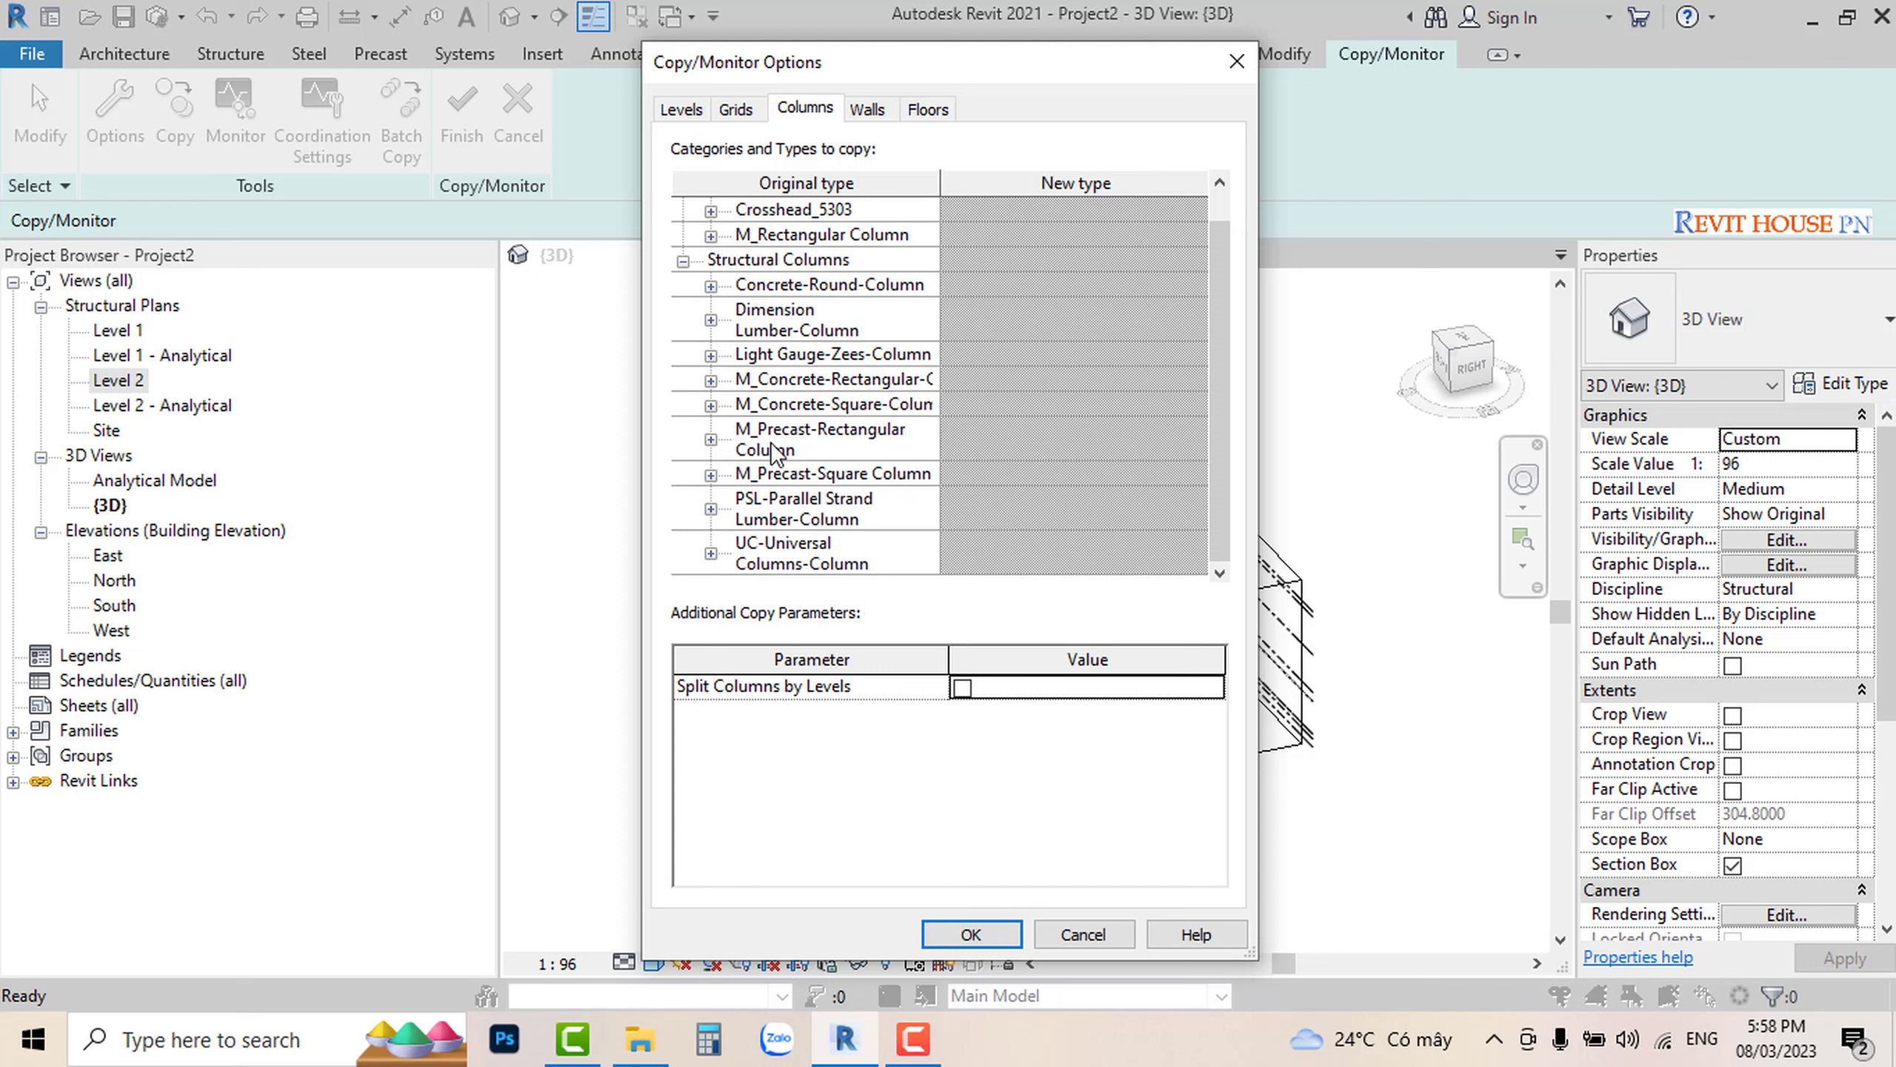
scroll(860, 515, up, 1)
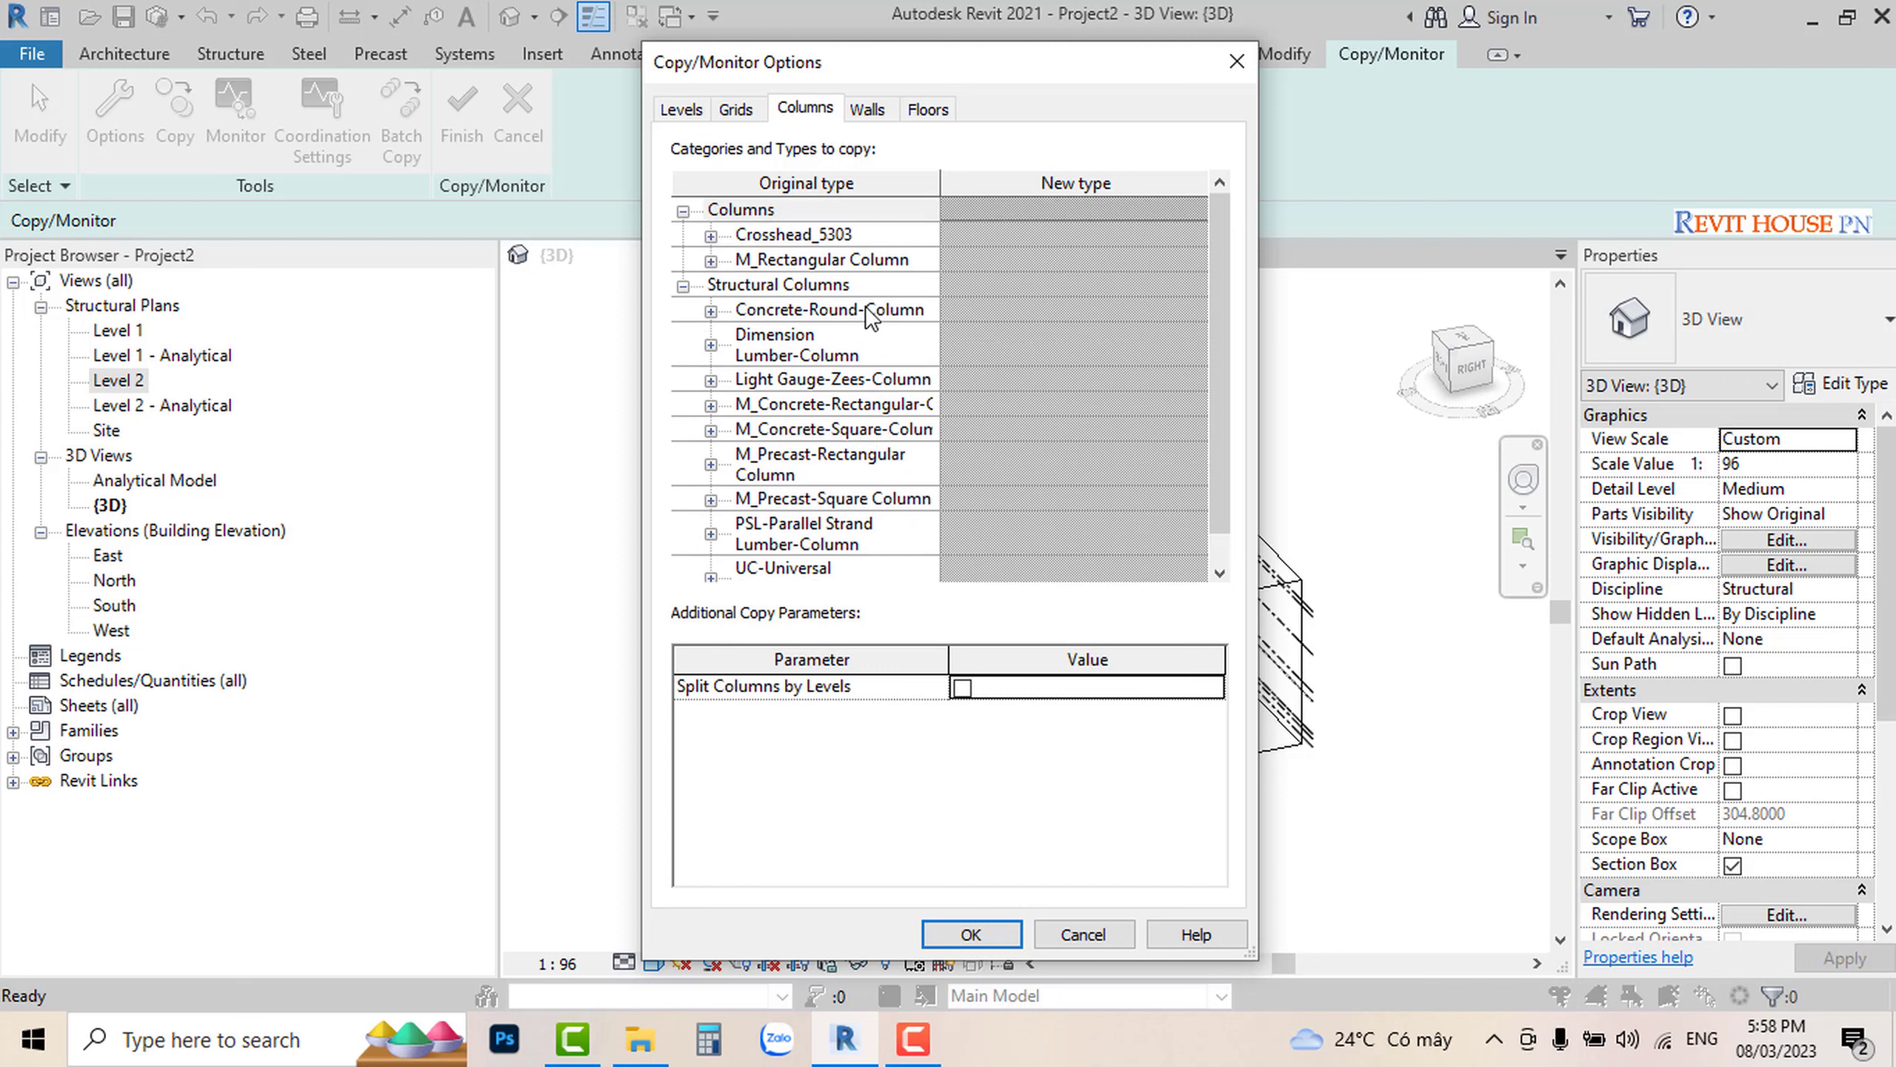
scroll(865, 299, down, 1)
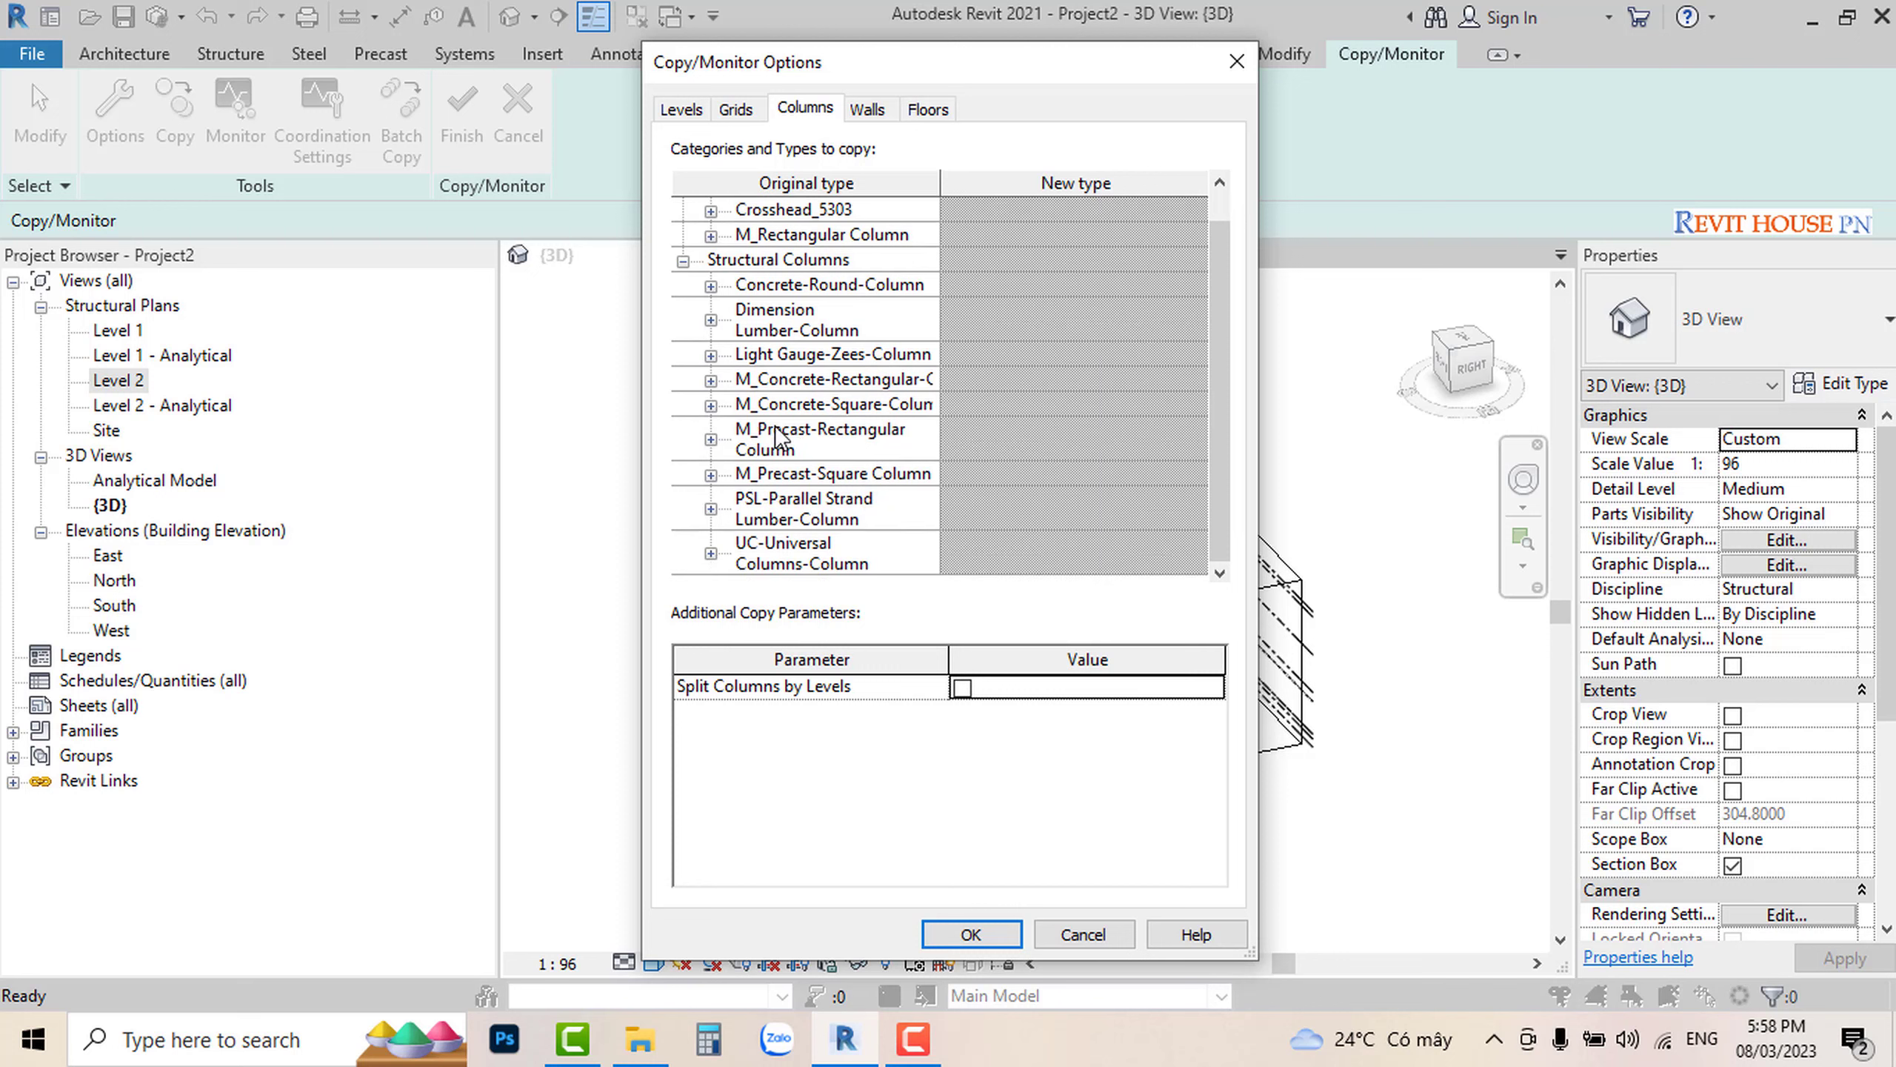
scroll(775, 429, up, 1)
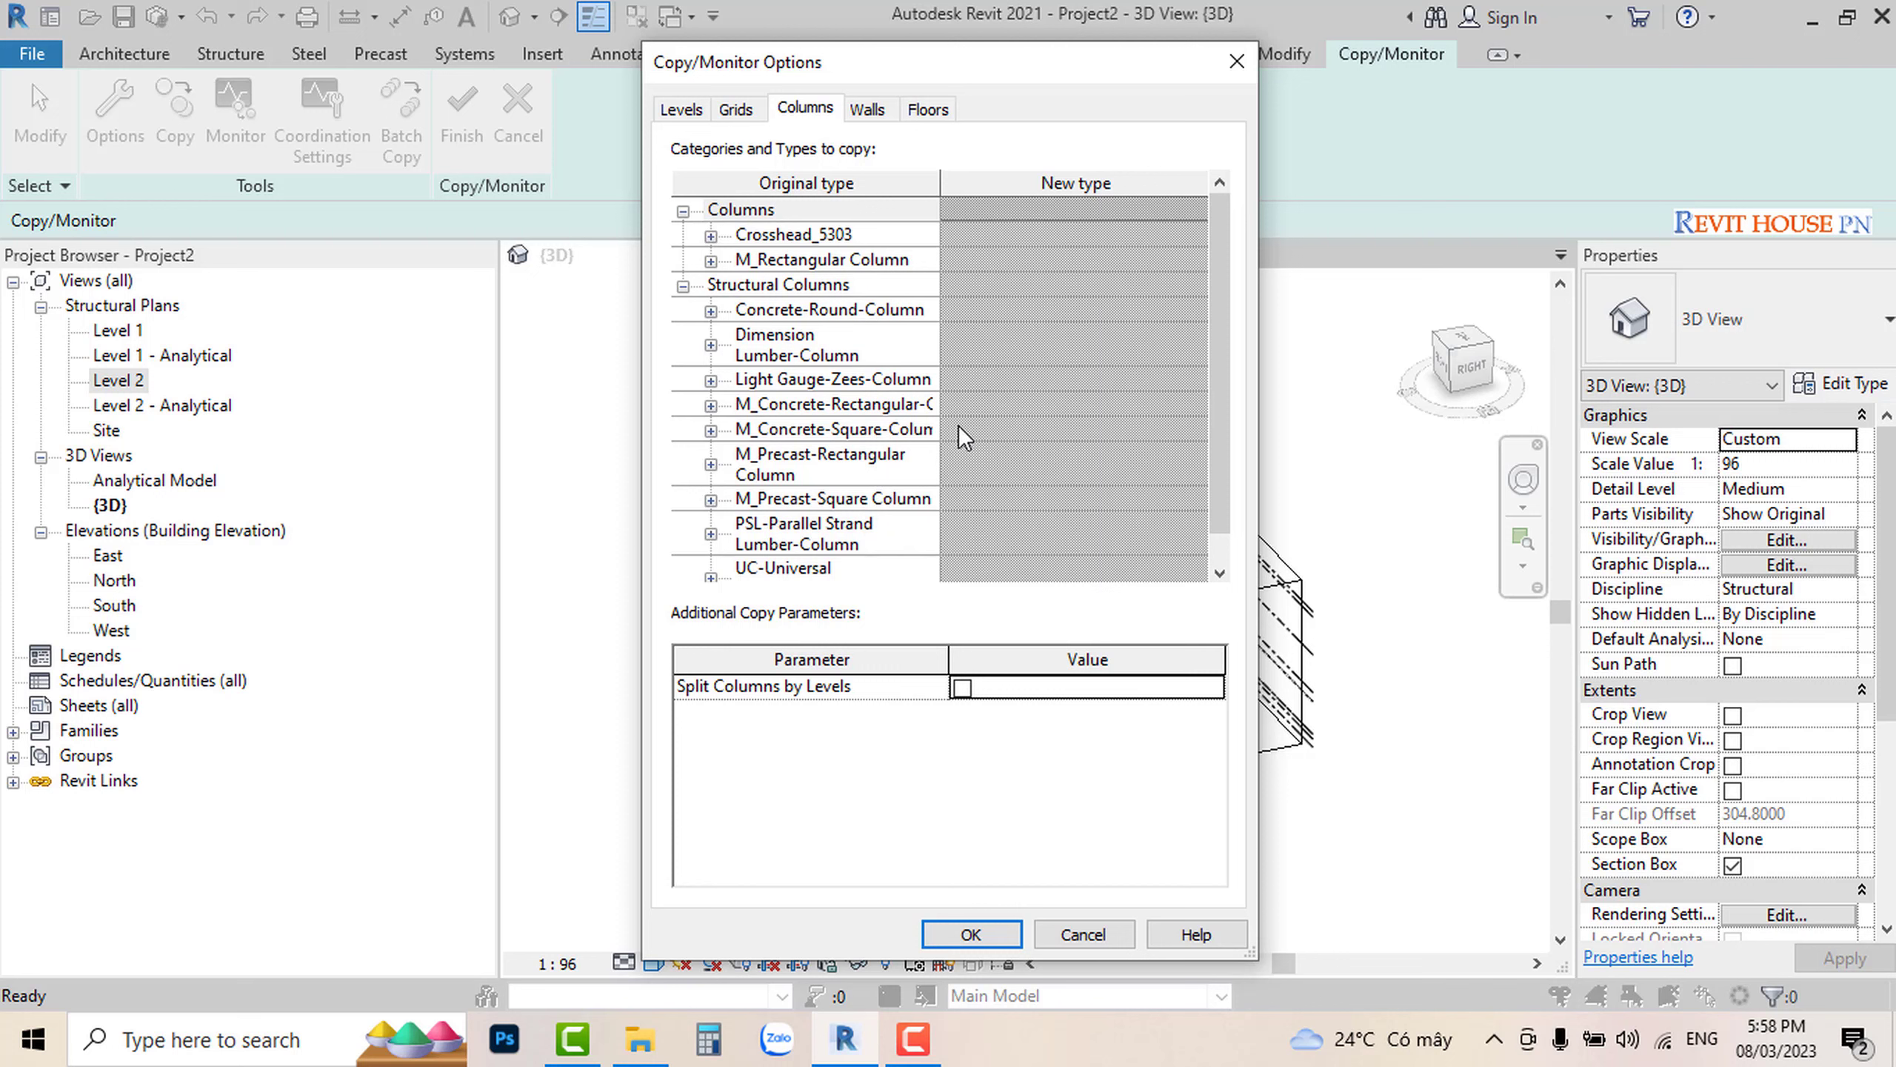
Step: Expand M_Concrete-Rectangular to show its C-220x220 and C-220x300 column sizes
click(709, 403)
scroll(804, 433, down, 1)
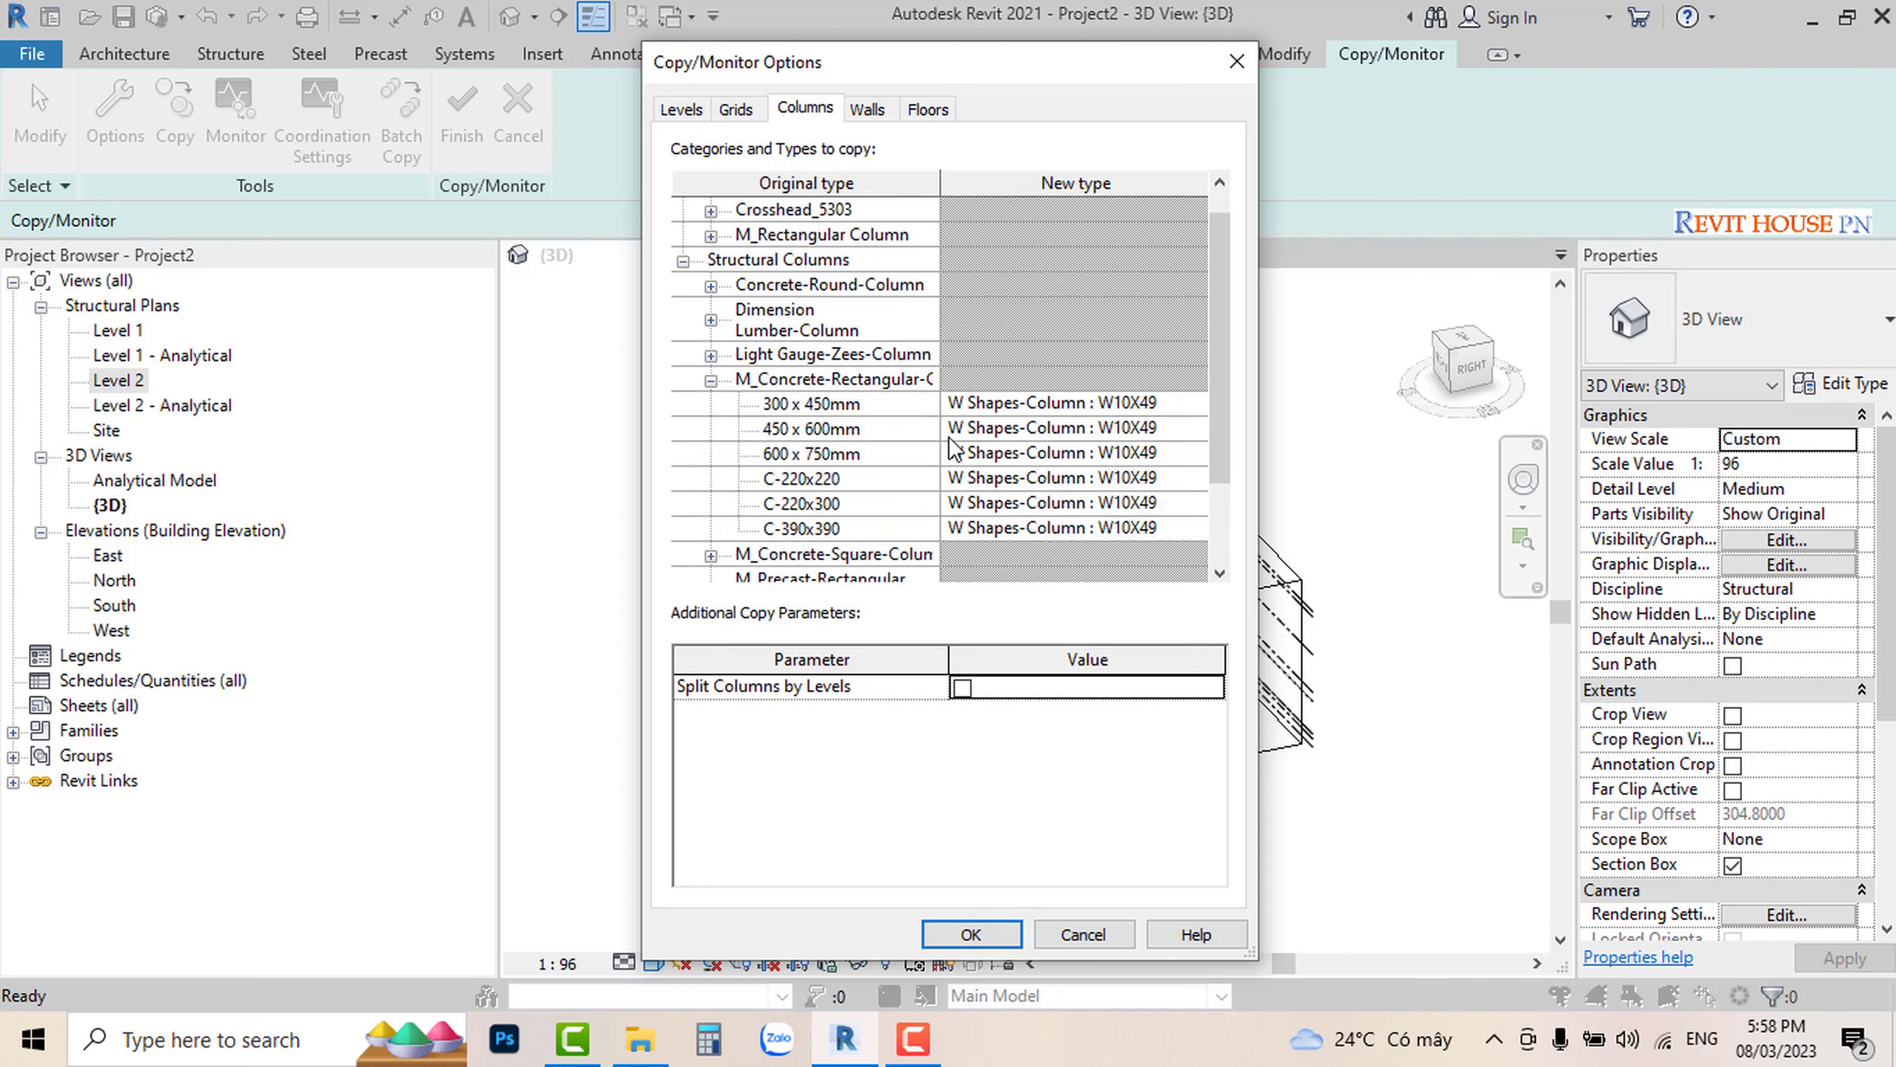
click(852, 479)
click(863, 502)
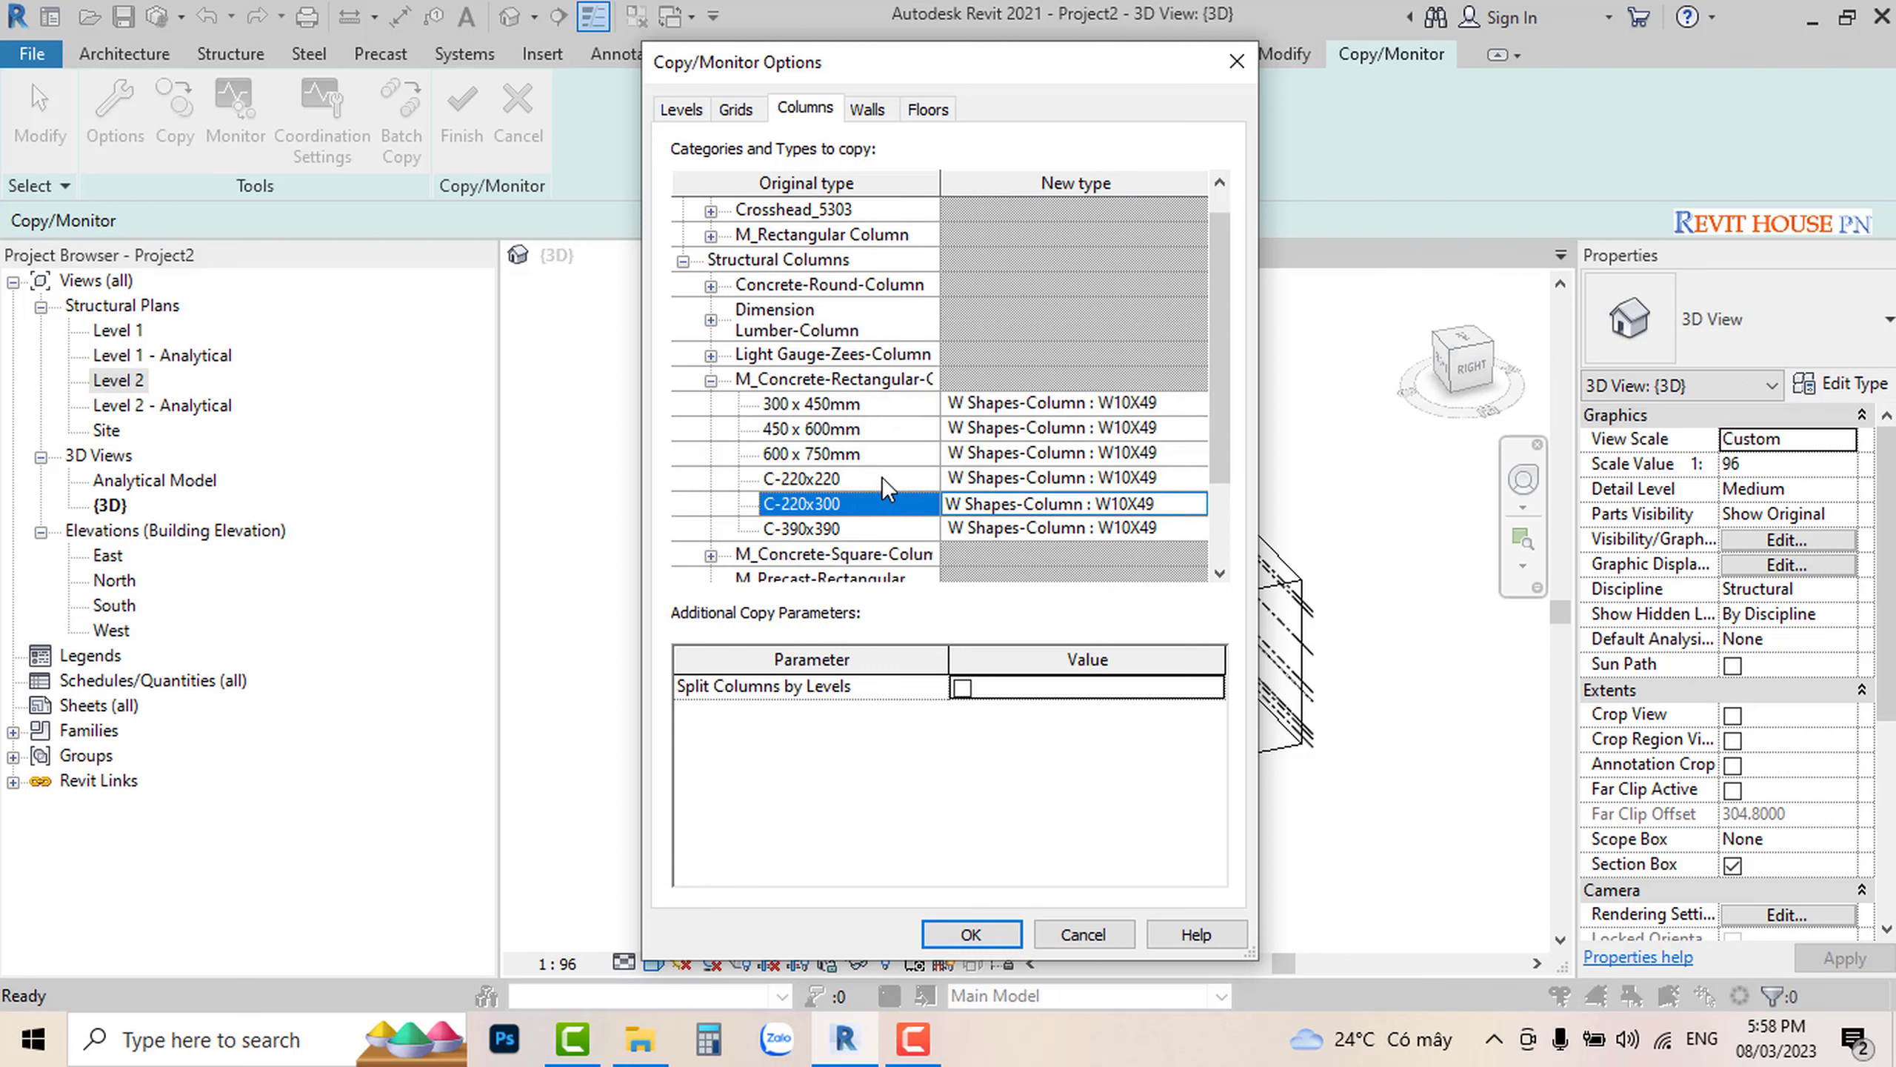
click(881, 477)
click(895, 478)
scroll(895, 478, down, 1)
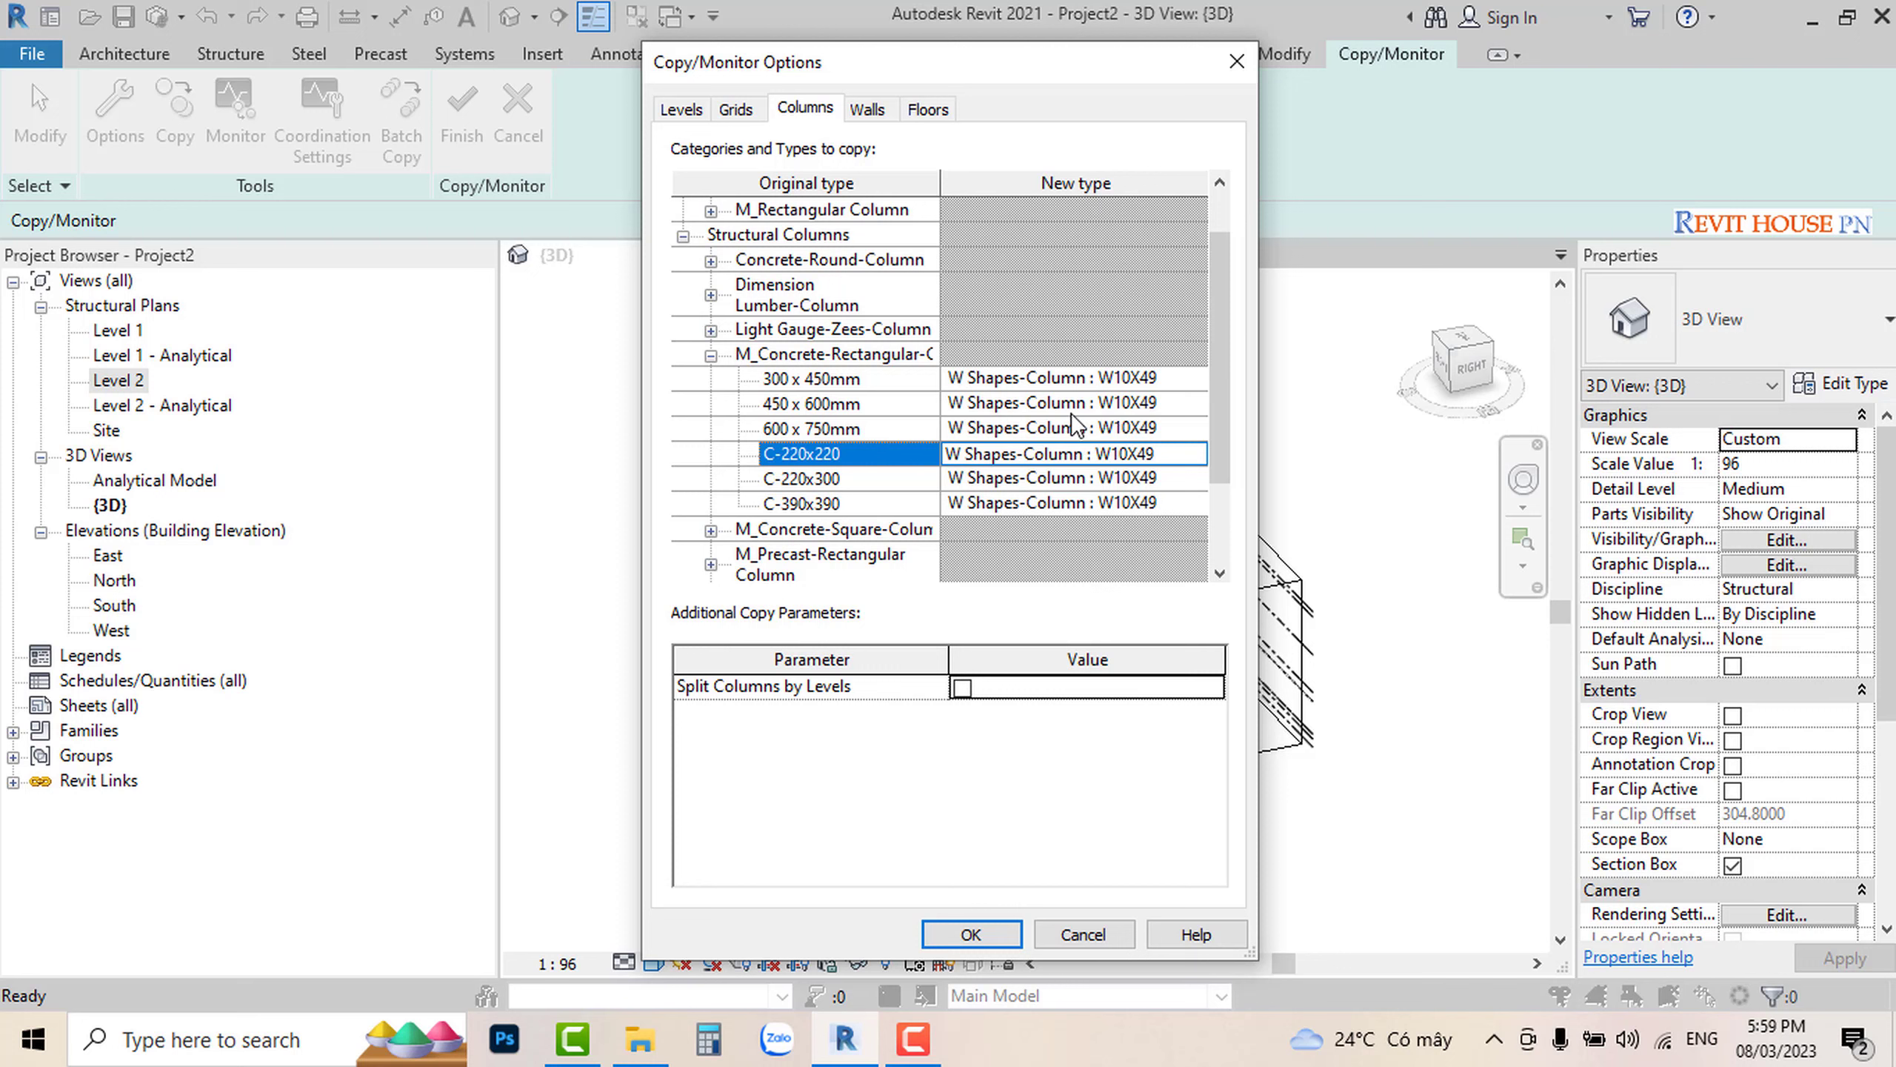
Step: Map C-220x220 and C-220x300 columns to Copy original Type
click(1113, 453)
click(1194, 453)
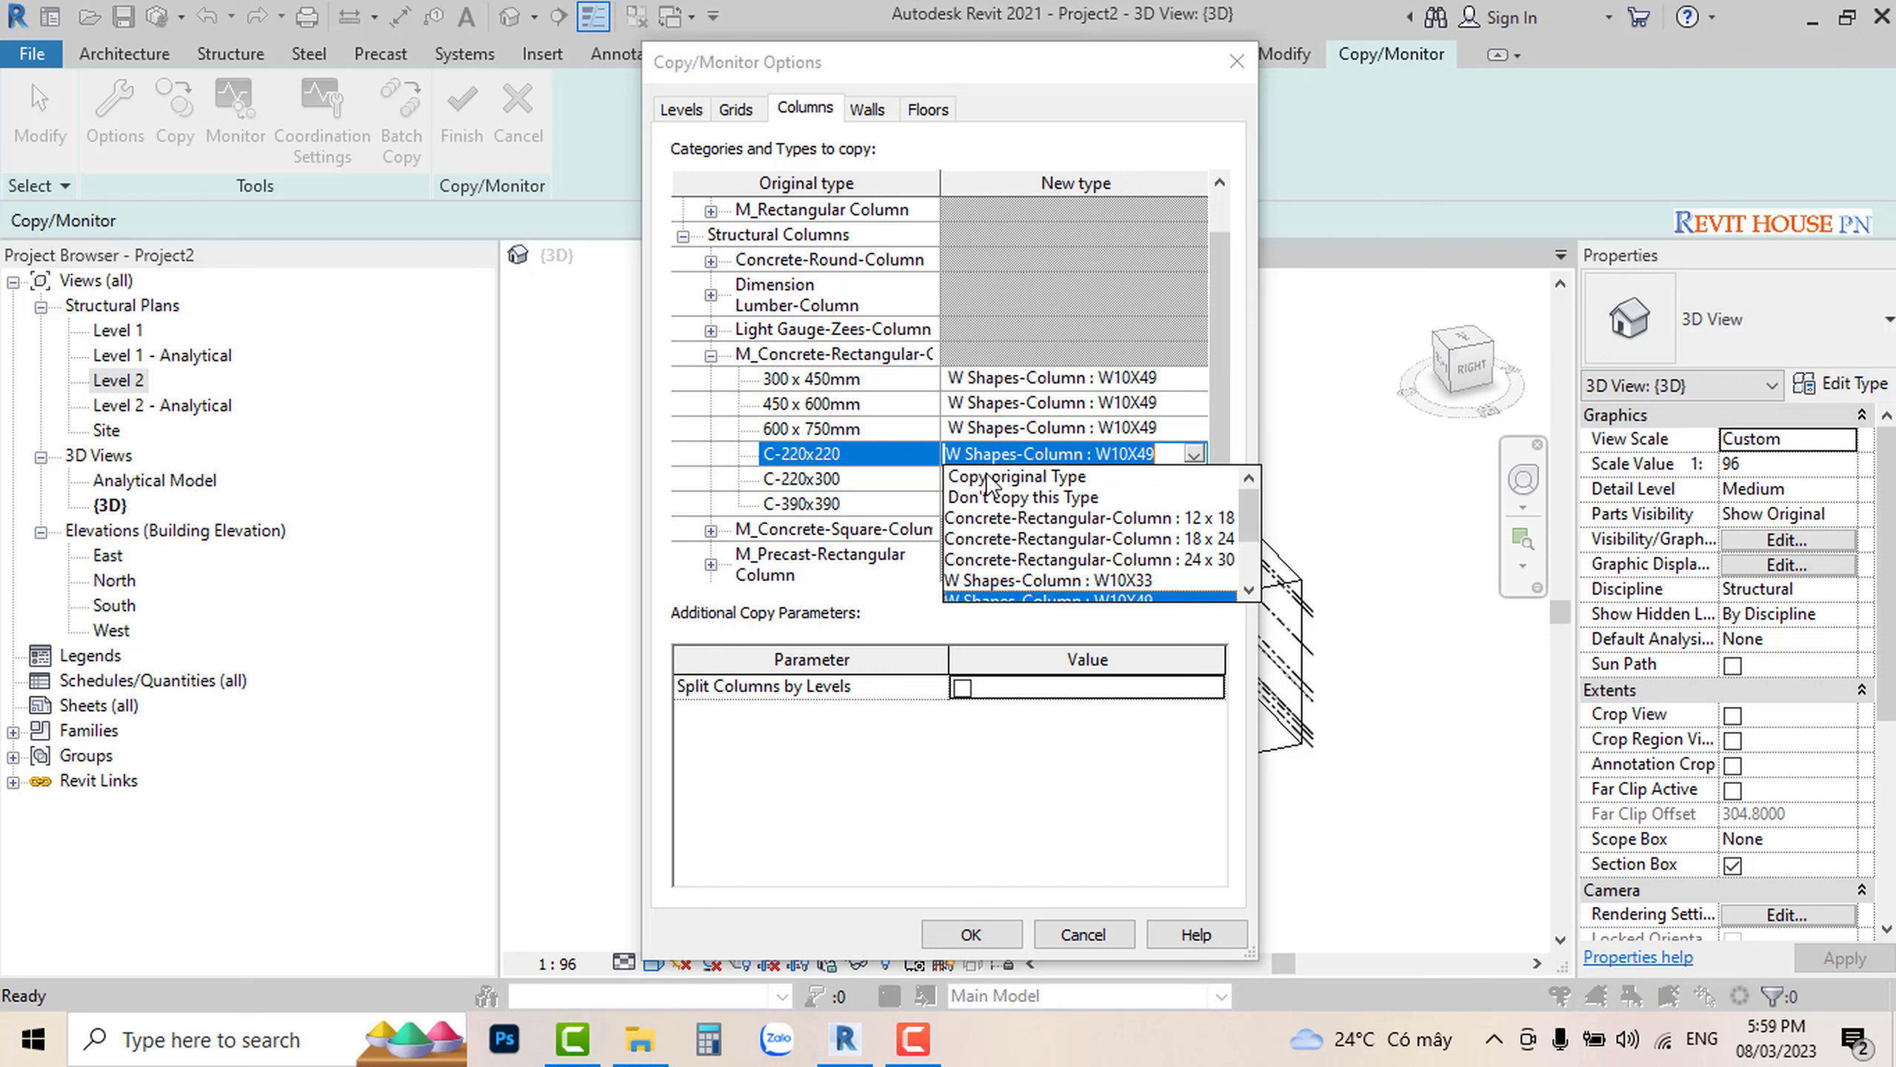
click(989, 476)
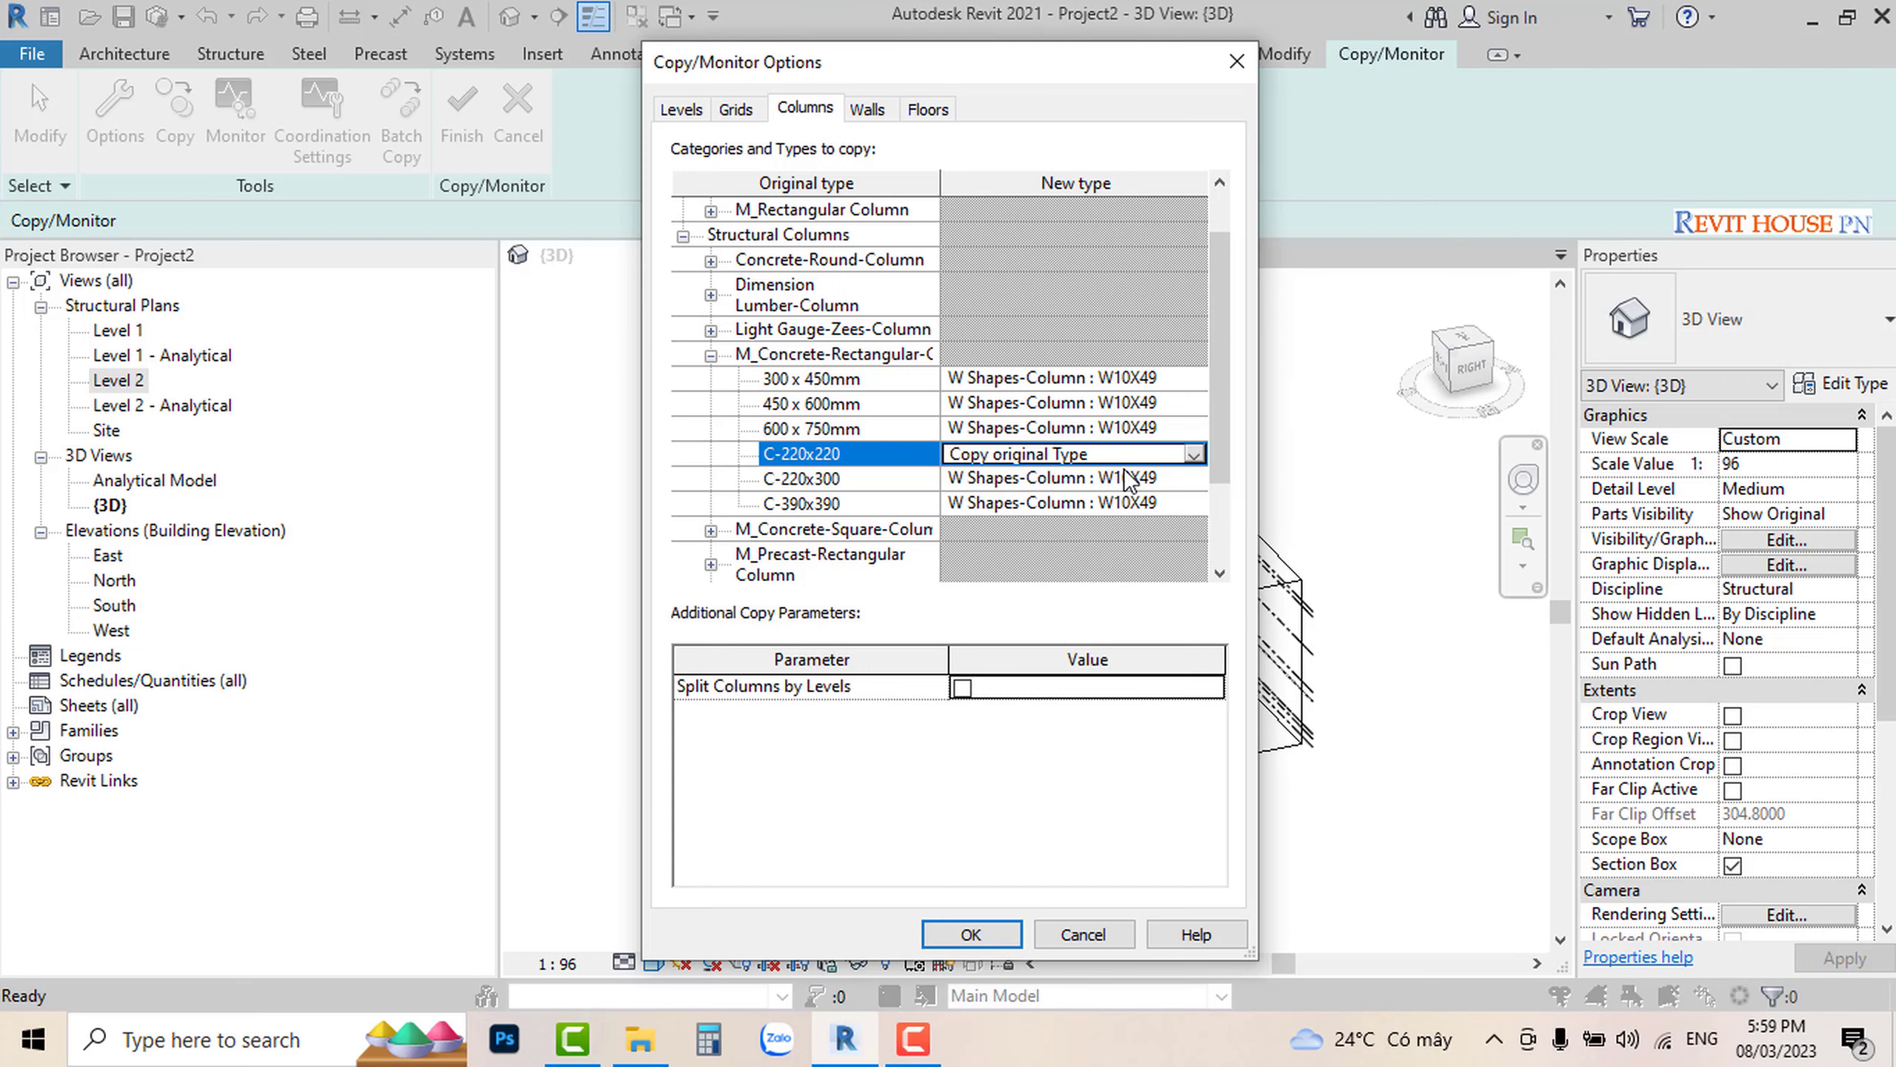
click(1188, 471)
scroll(1106, 523, up, 1)
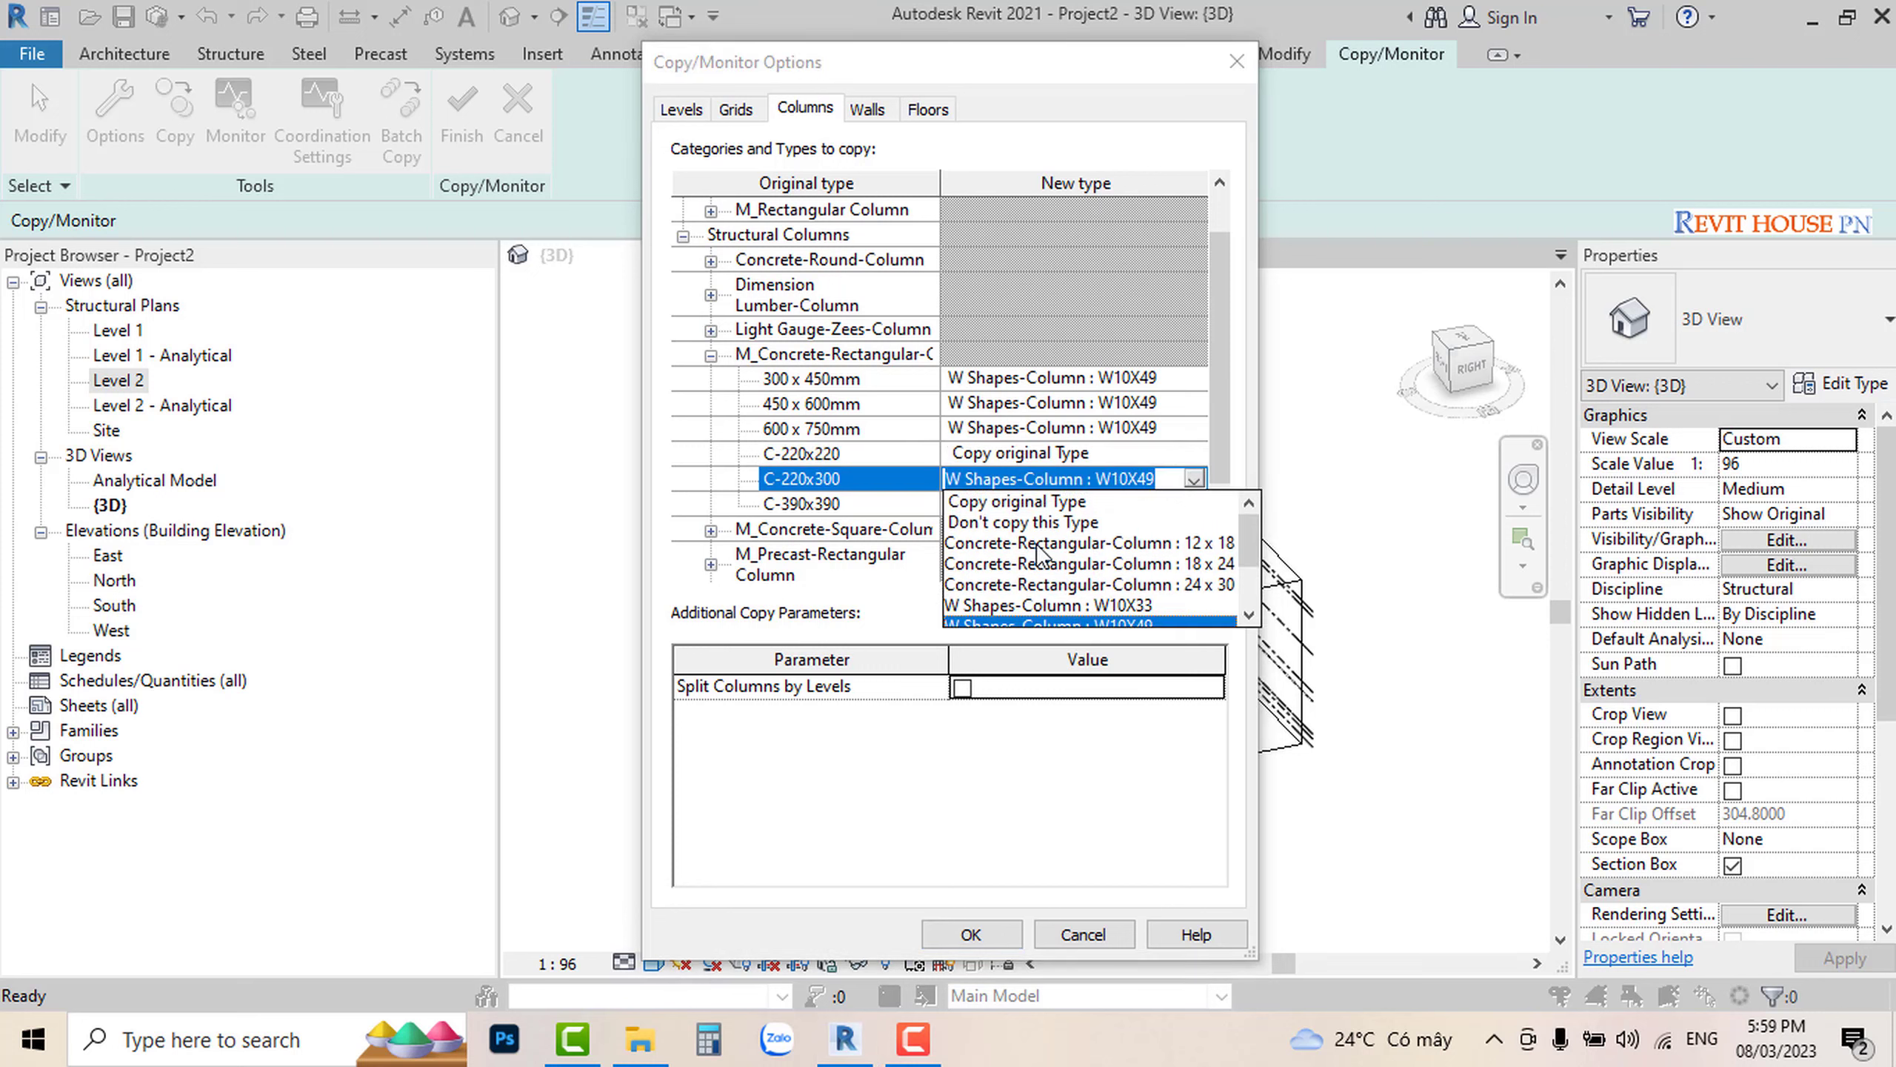
click(1032, 501)
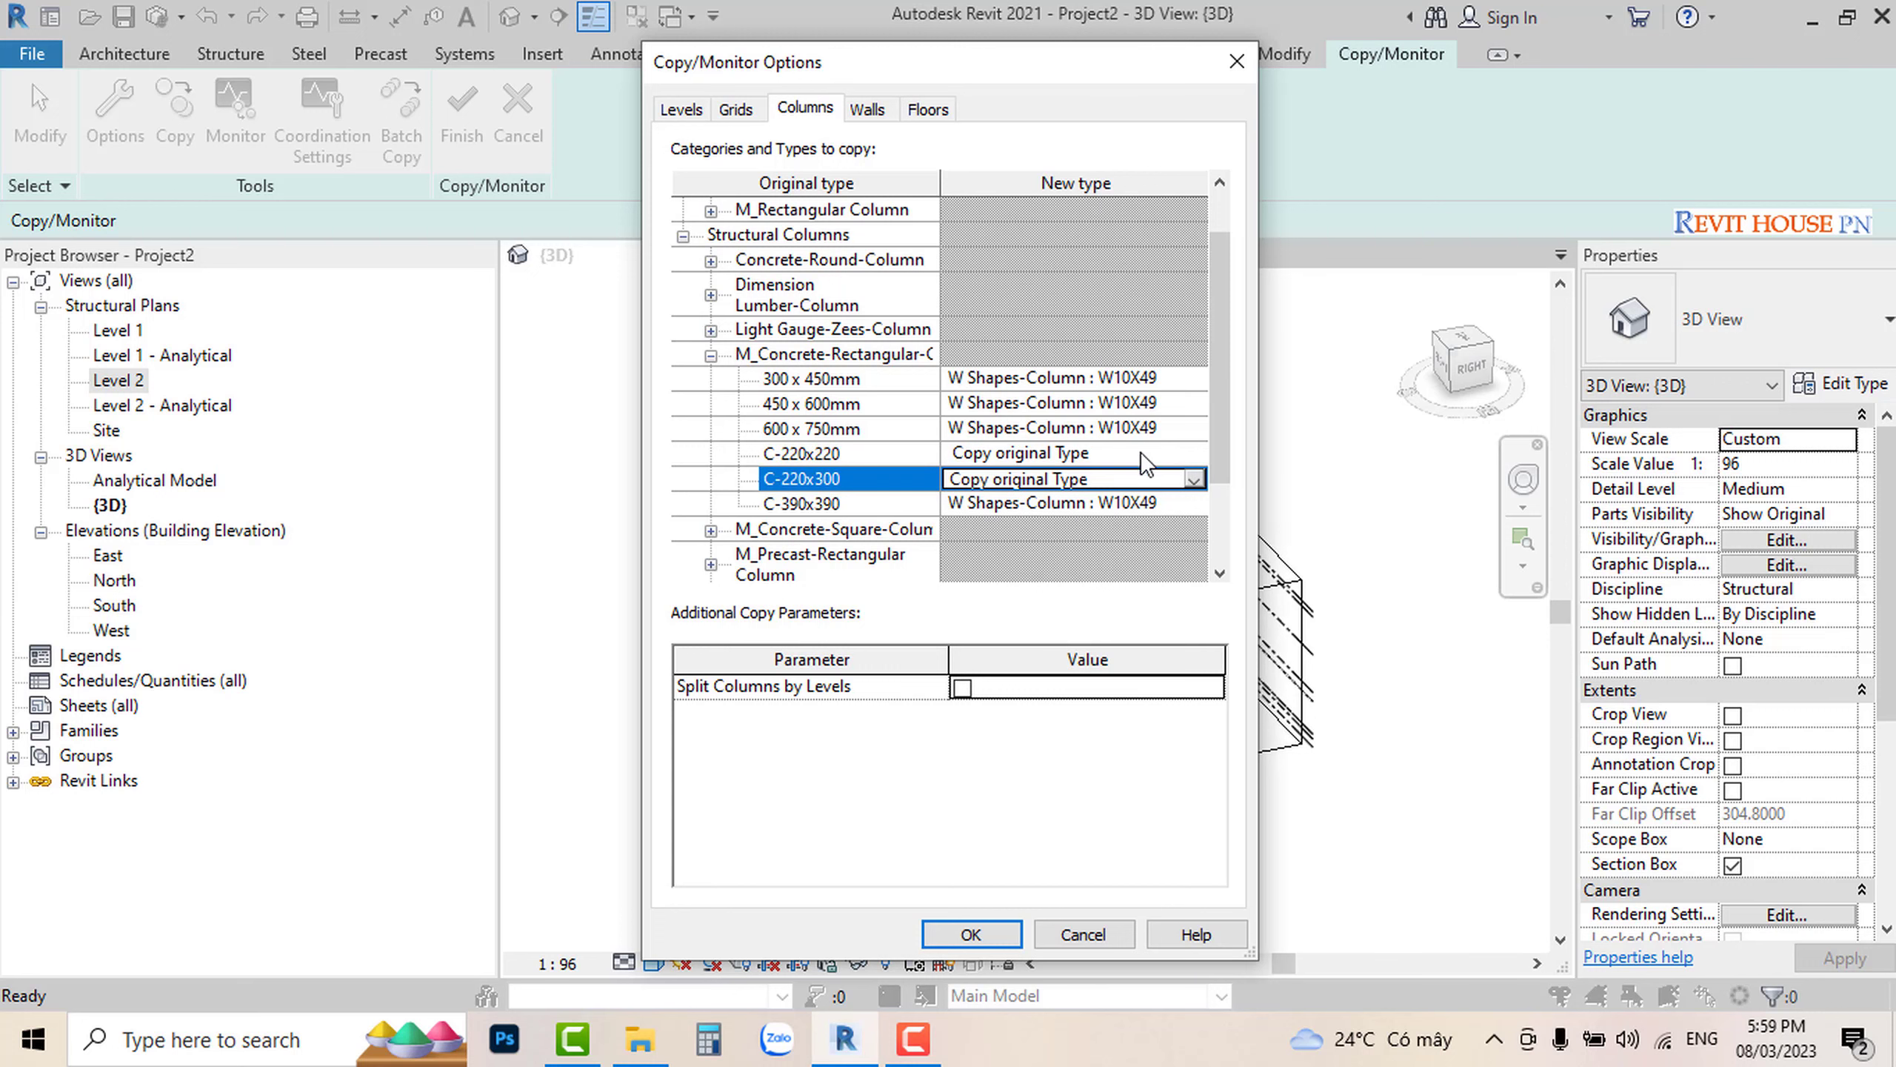
scroll(1155, 471, down, 1)
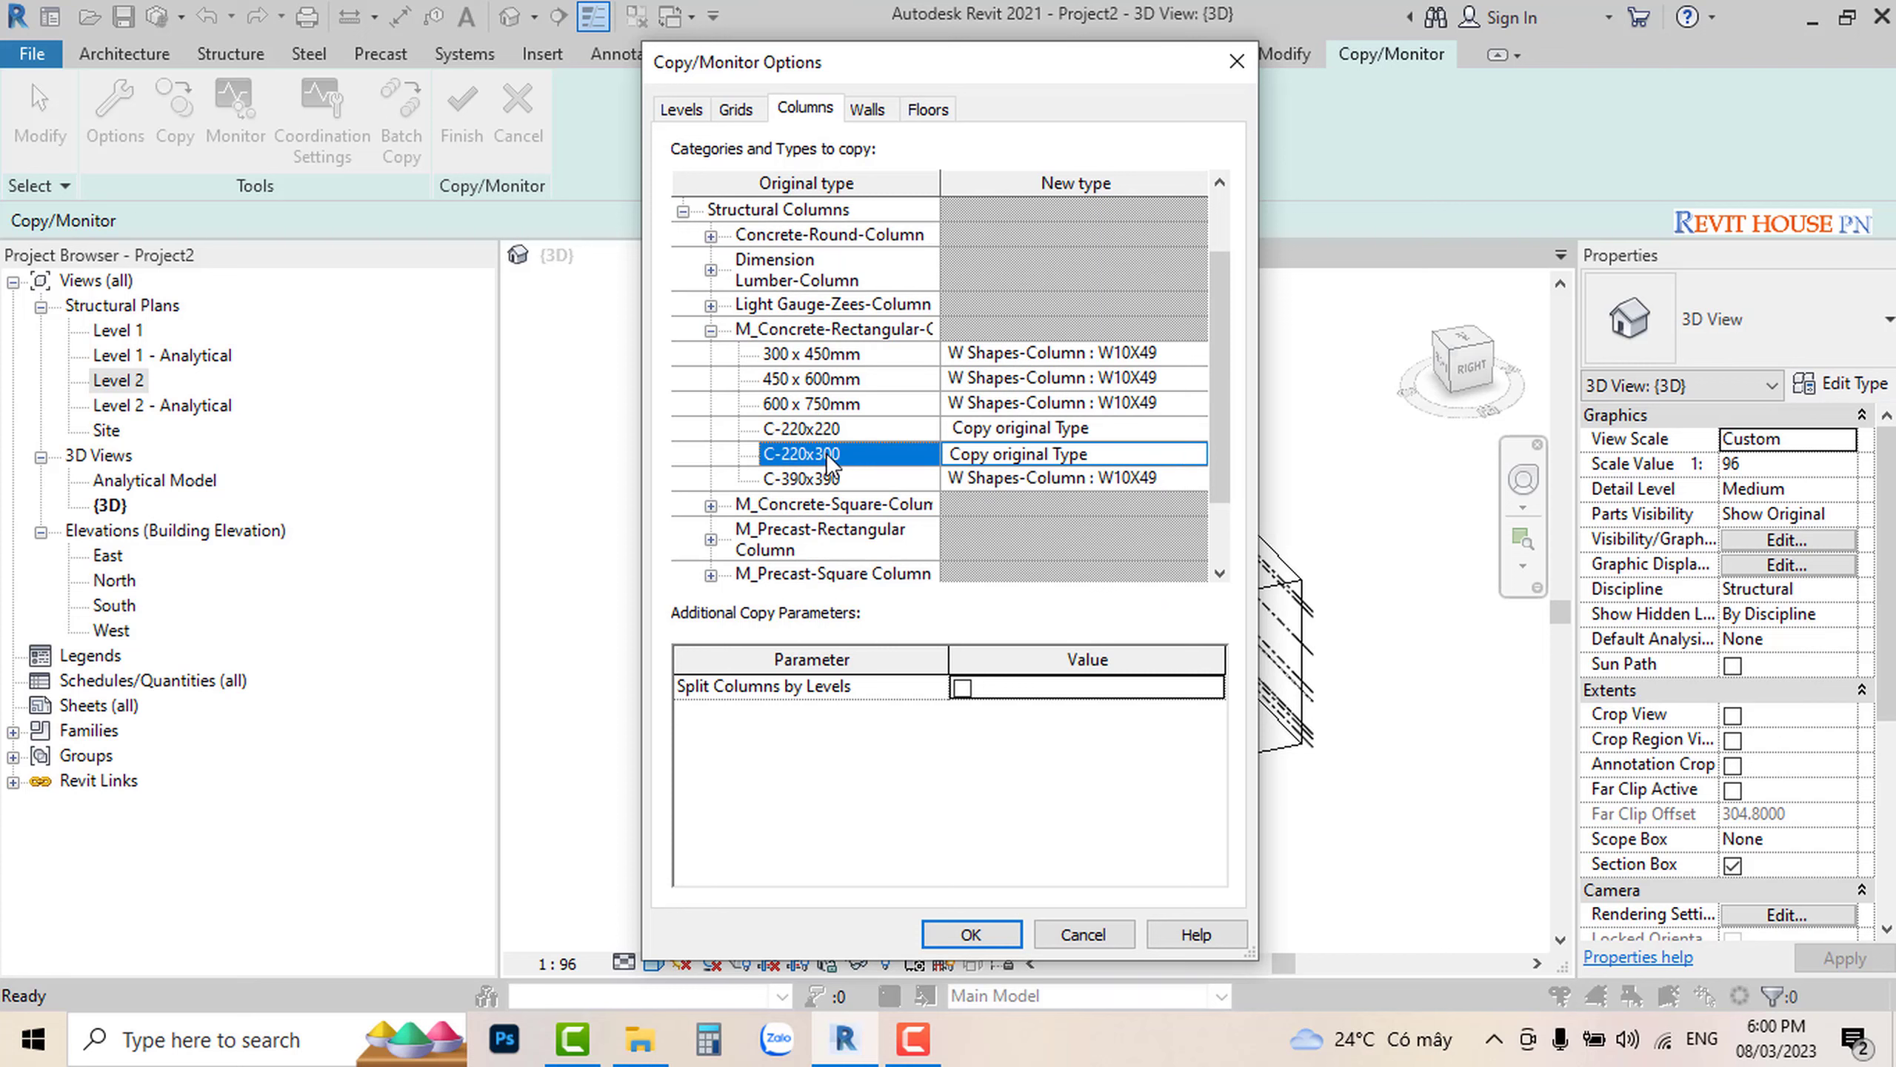
Step: On the Floors tab, map the FF-50 VS floor type to Copy original Type
click(866, 109)
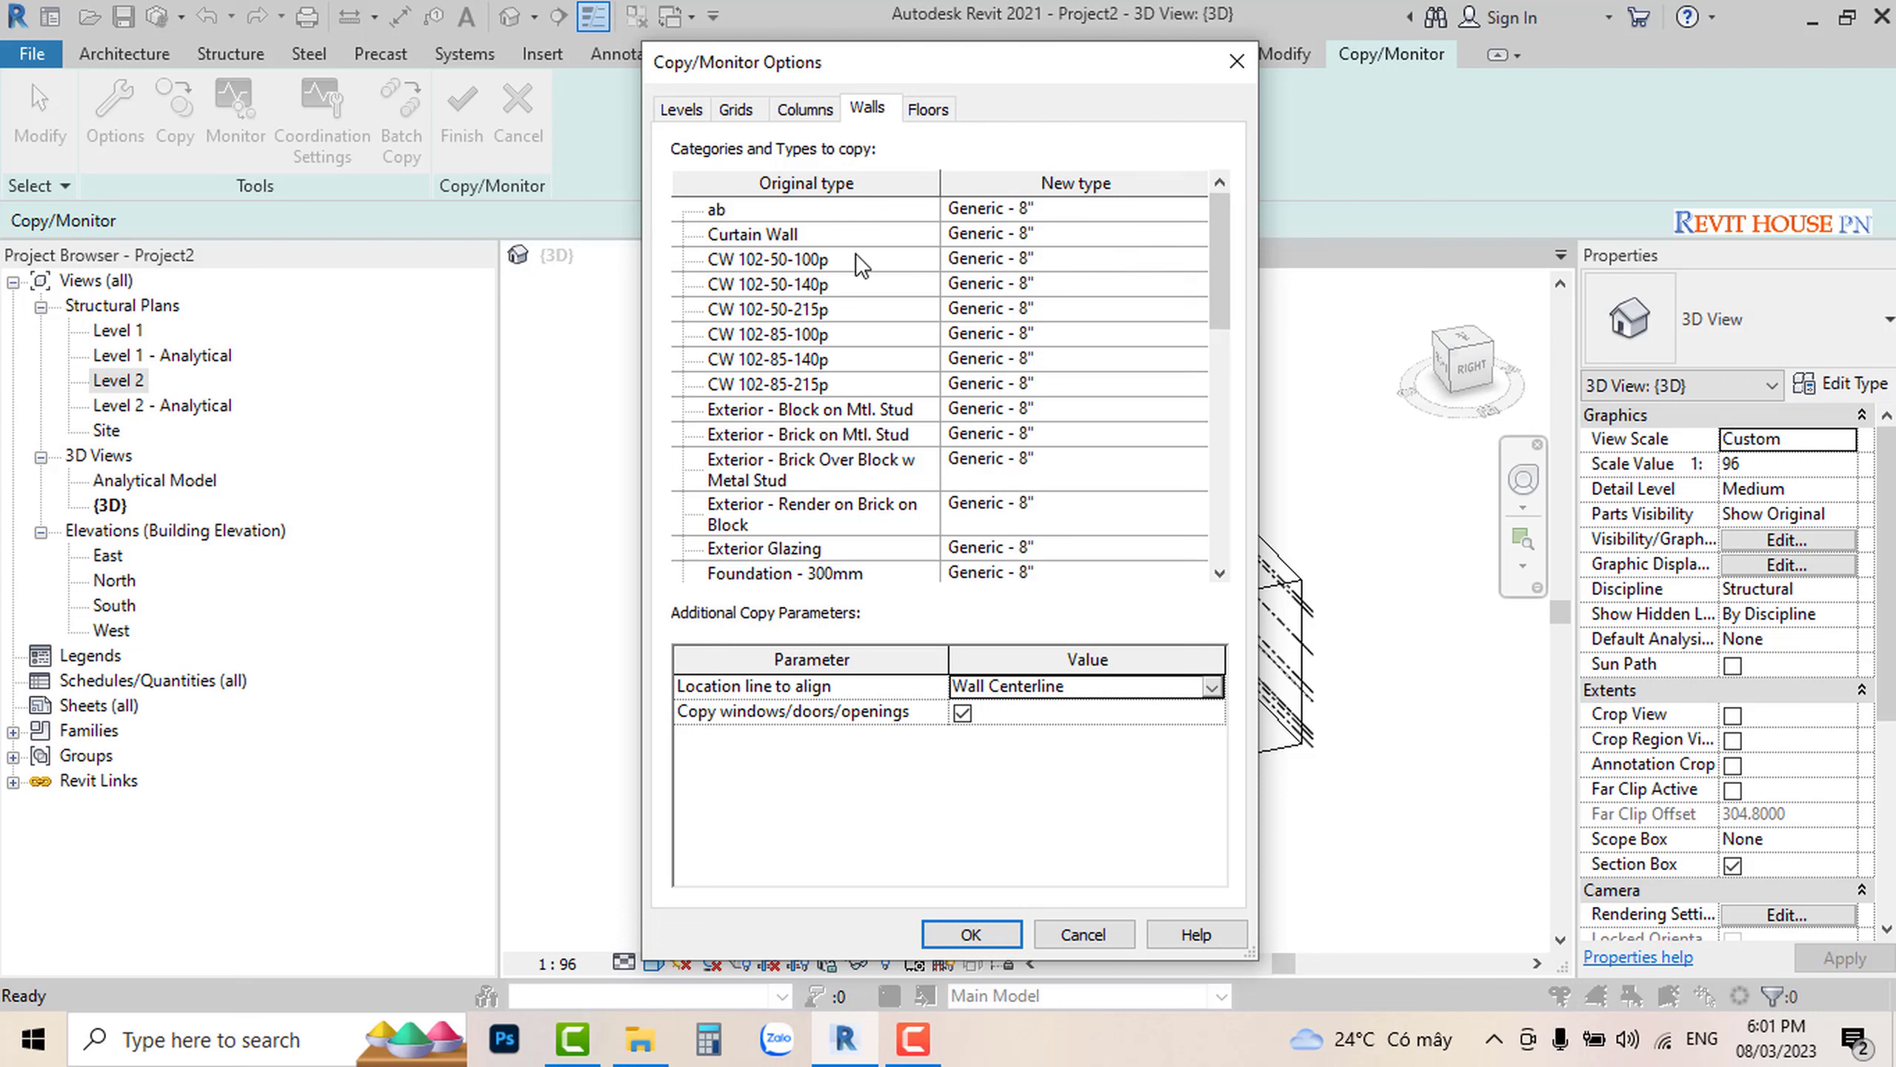
click(926, 109)
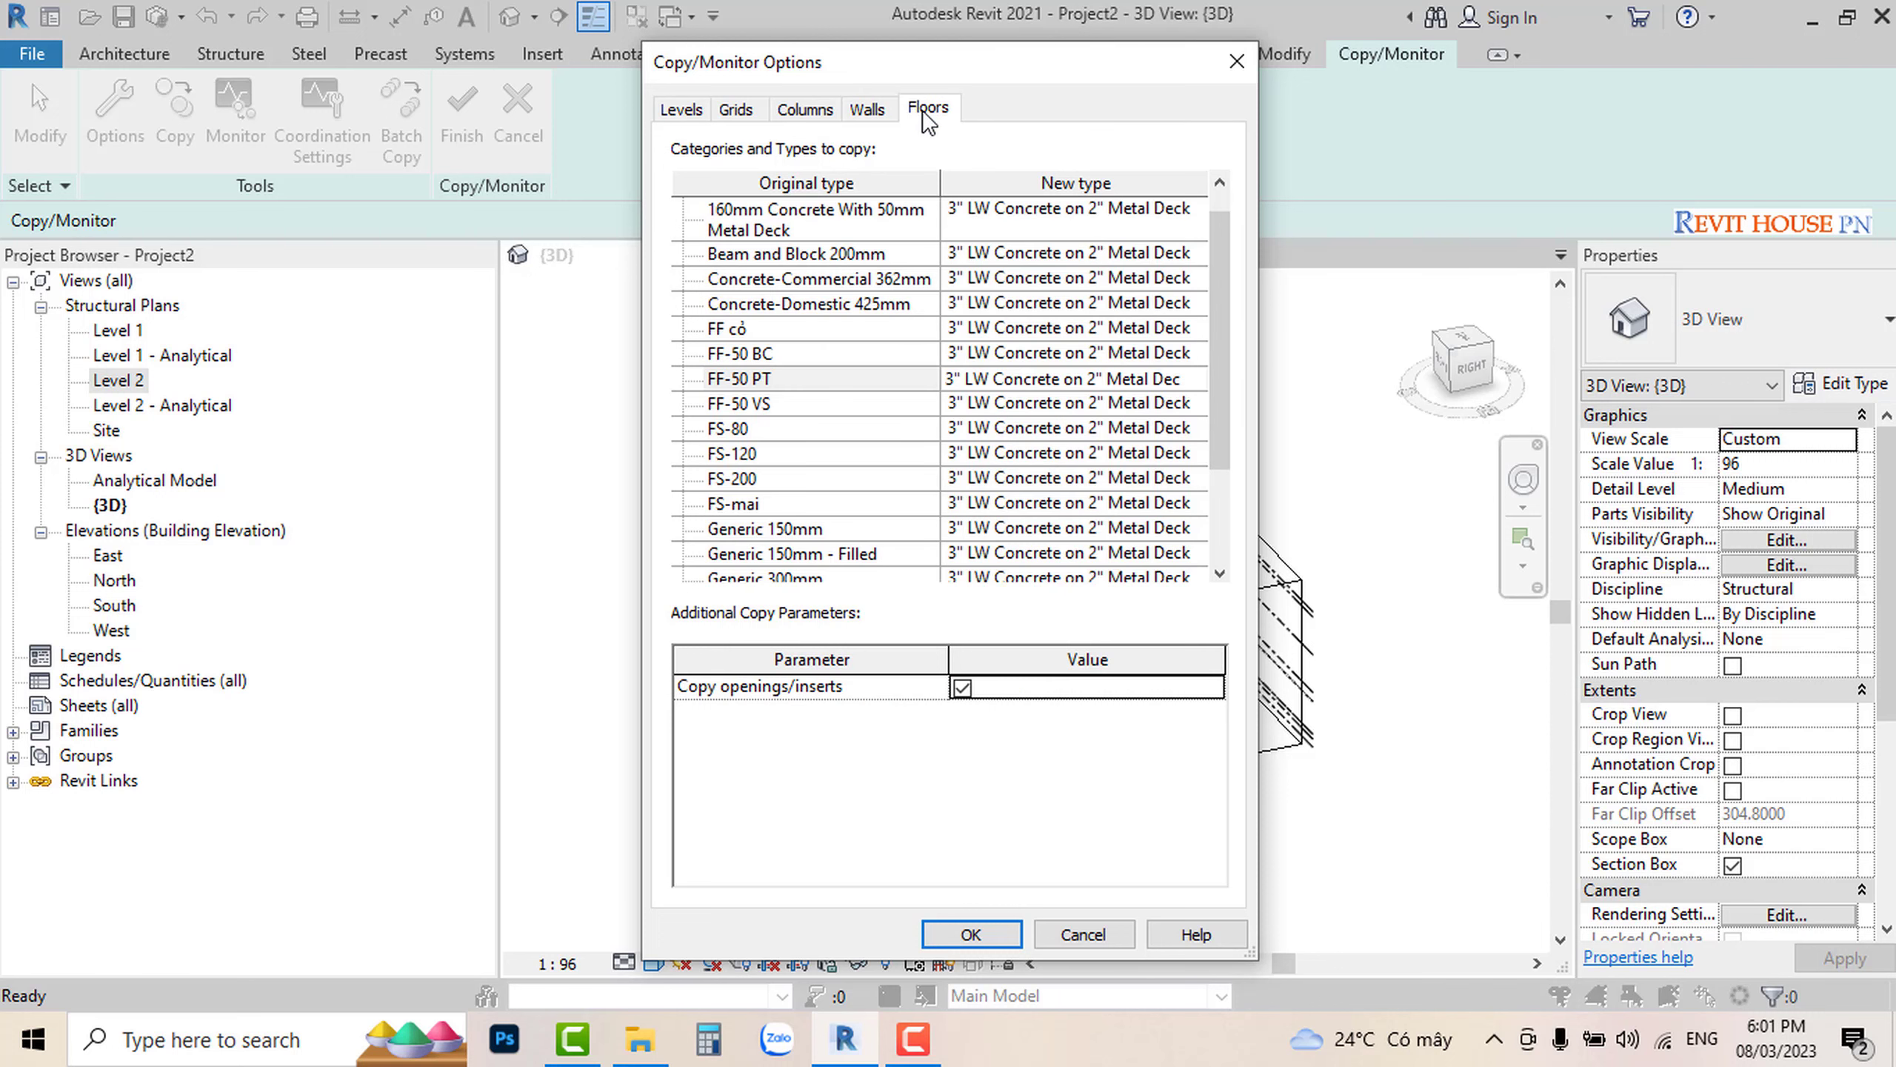
scroll(871, 451, down, 1)
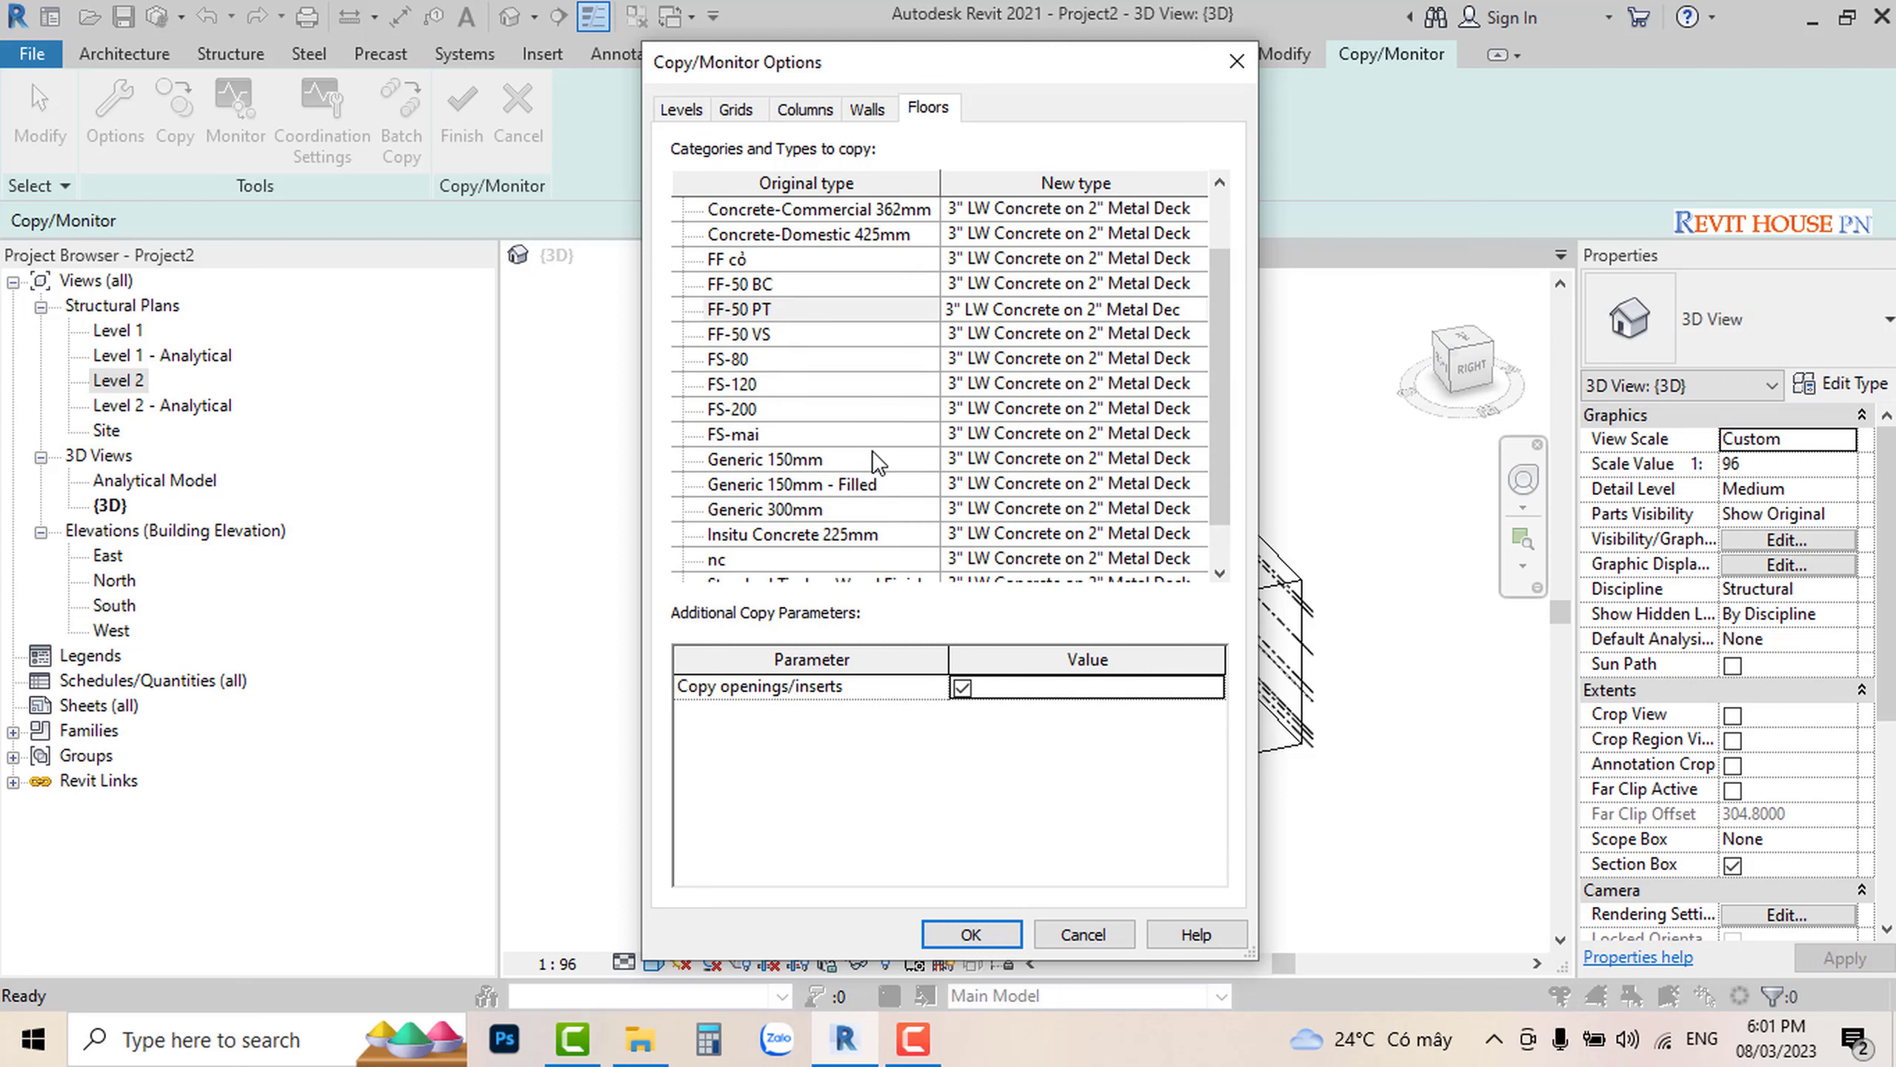
scroll(883, 463, up, 2)
scroll(907, 450, down, 1)
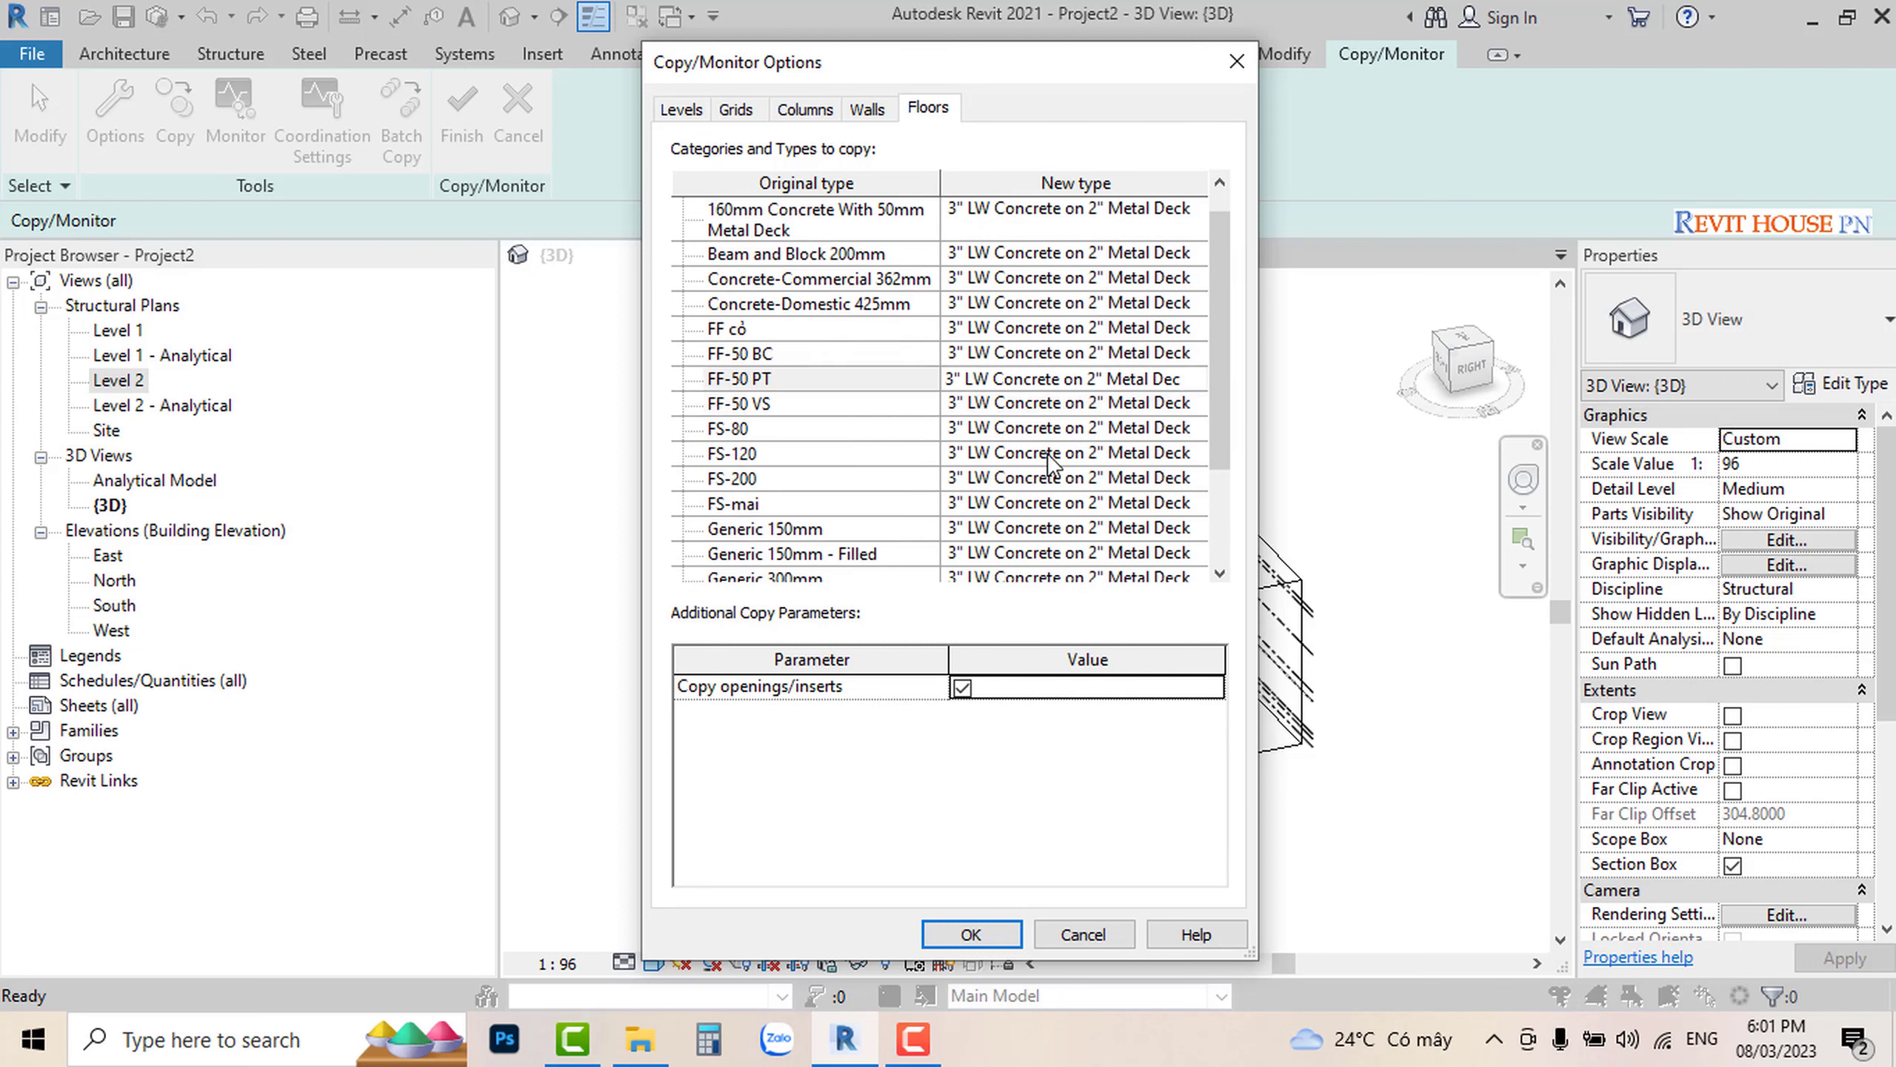
scroll(922, 483, down, 1)
click(887, 361)
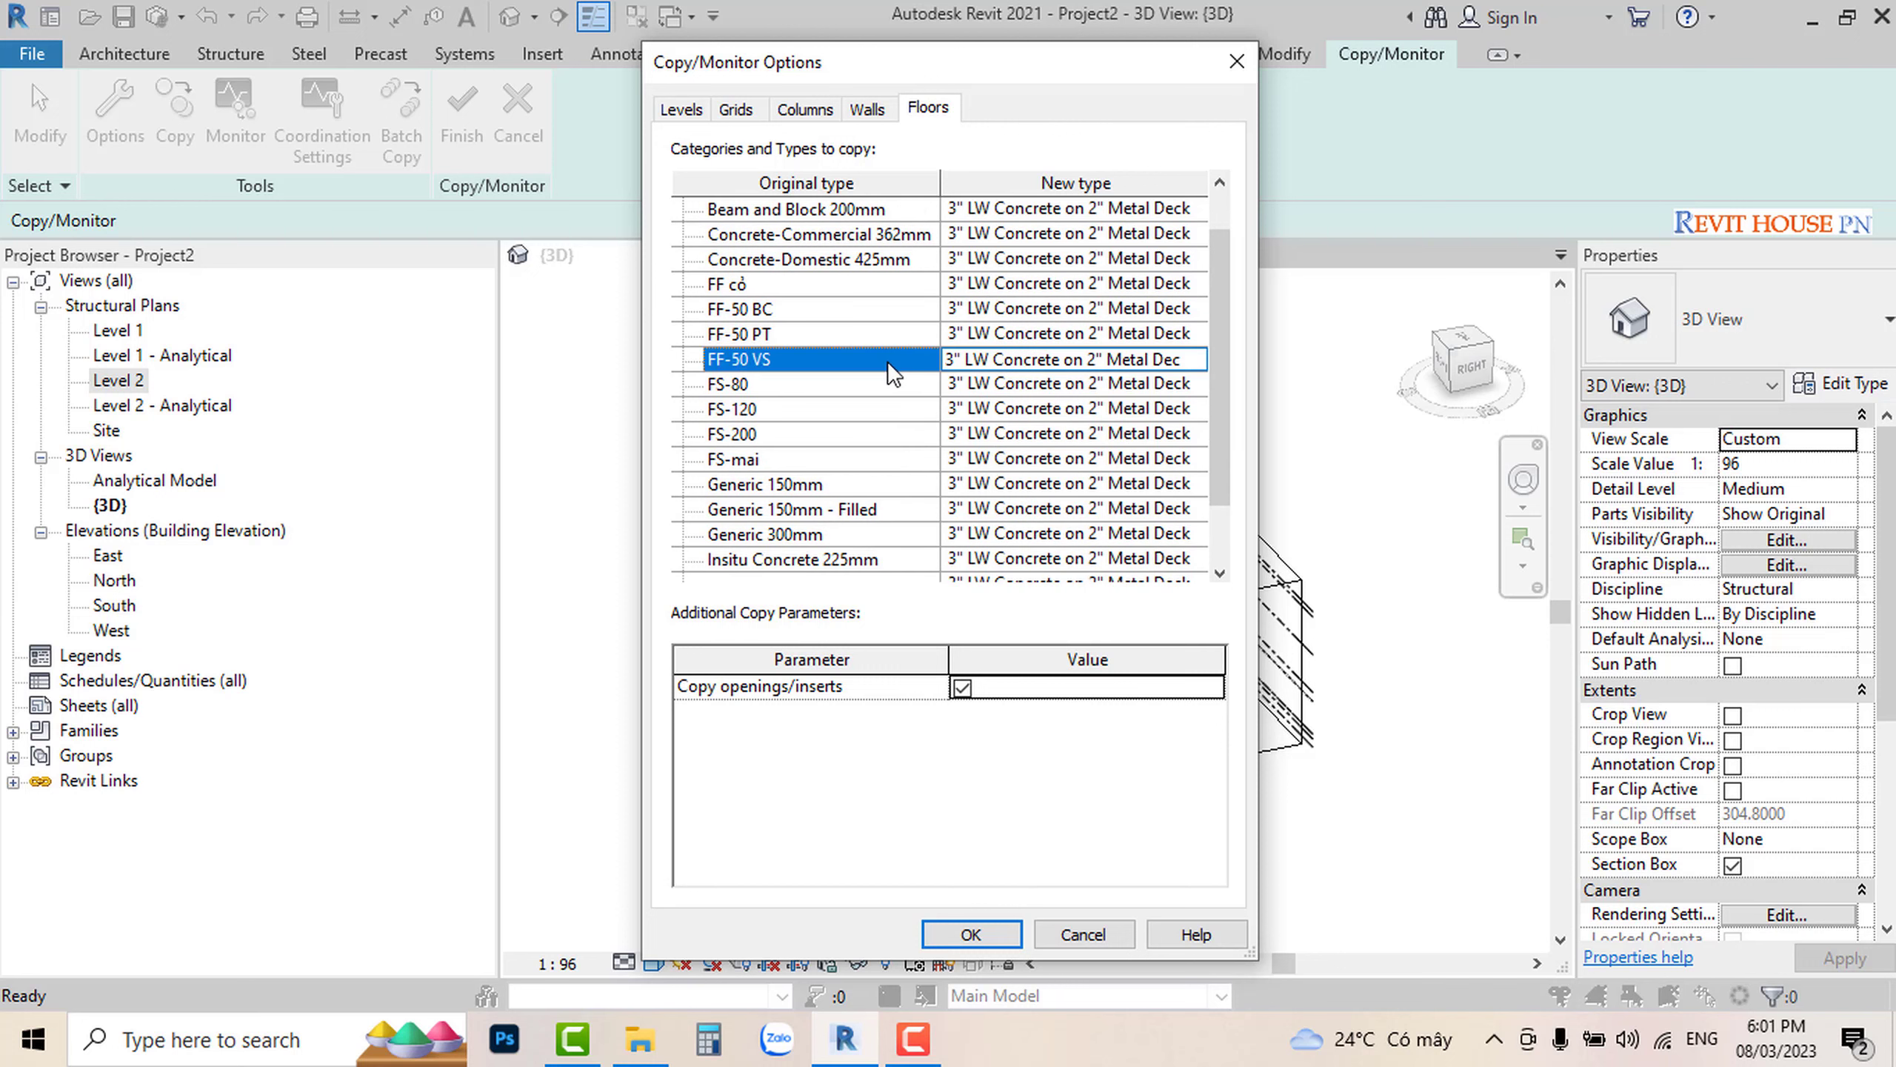
click(1052, 359)
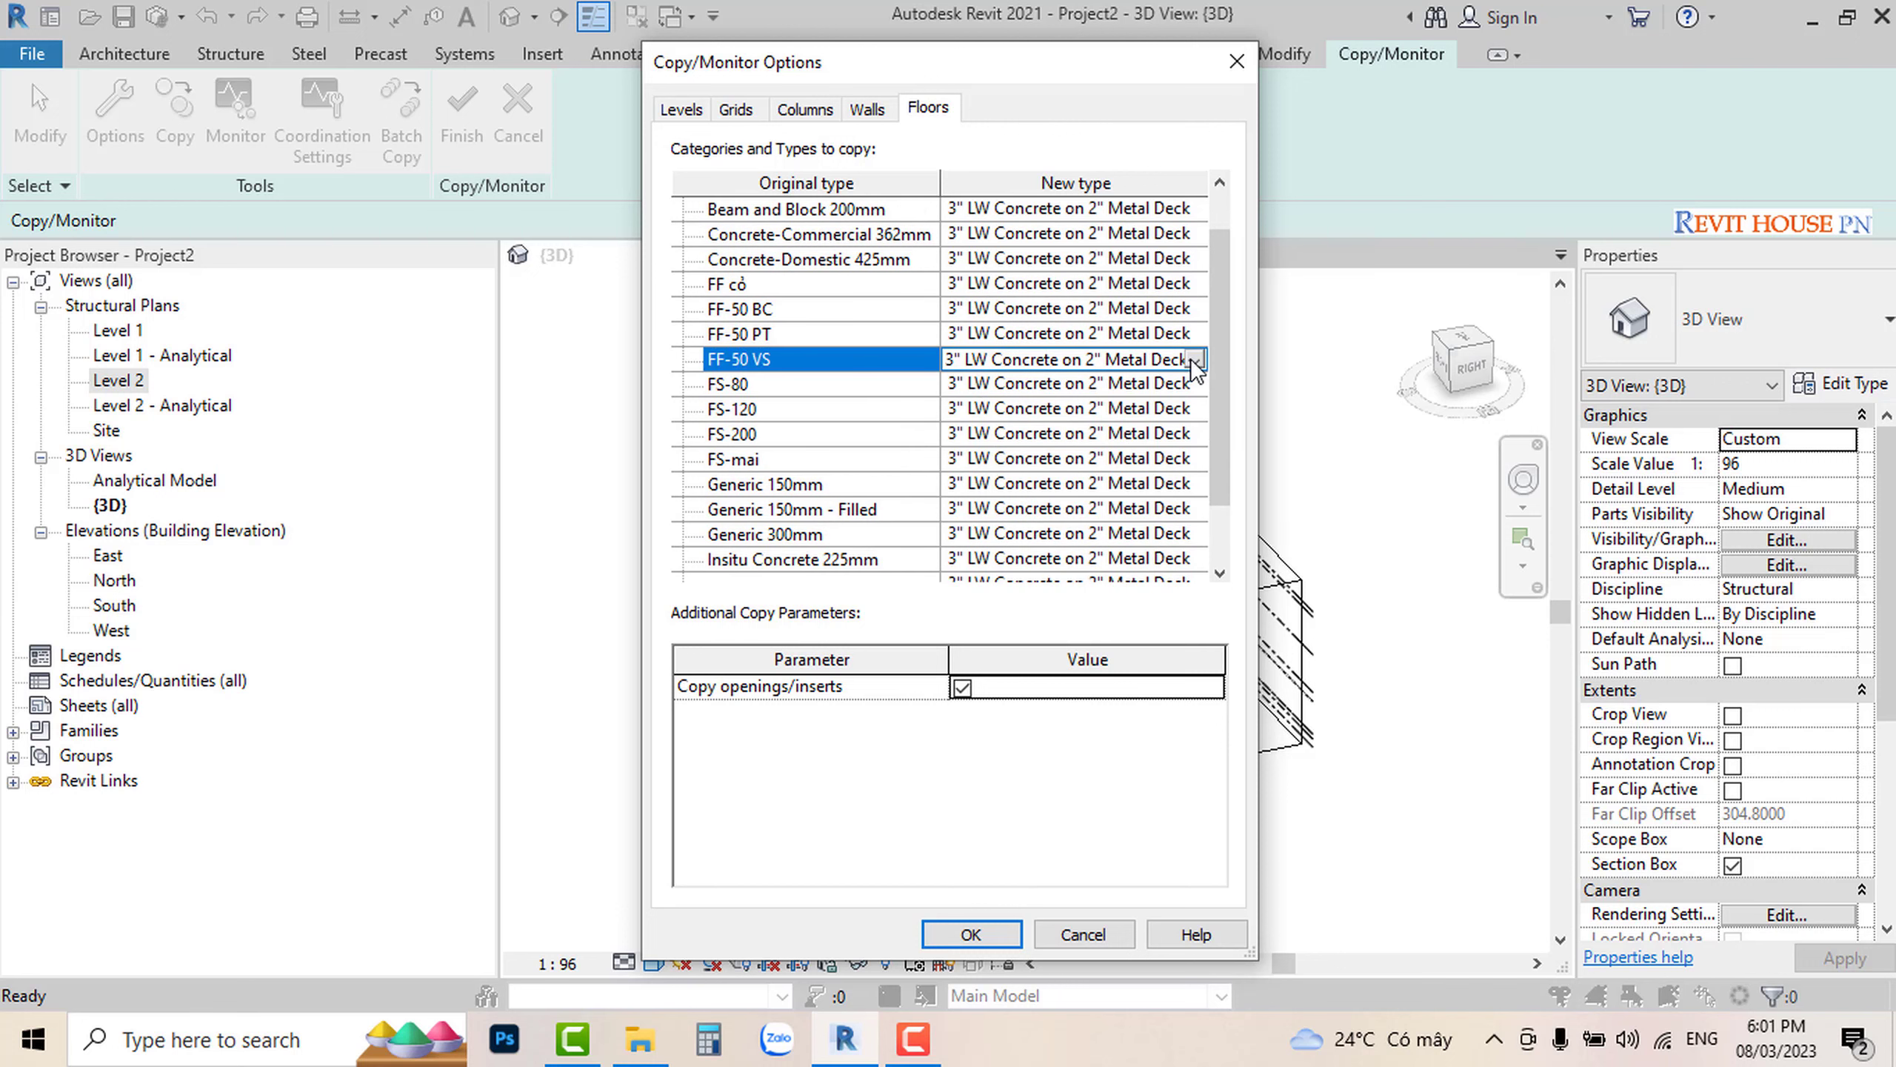
click(1195, 359)
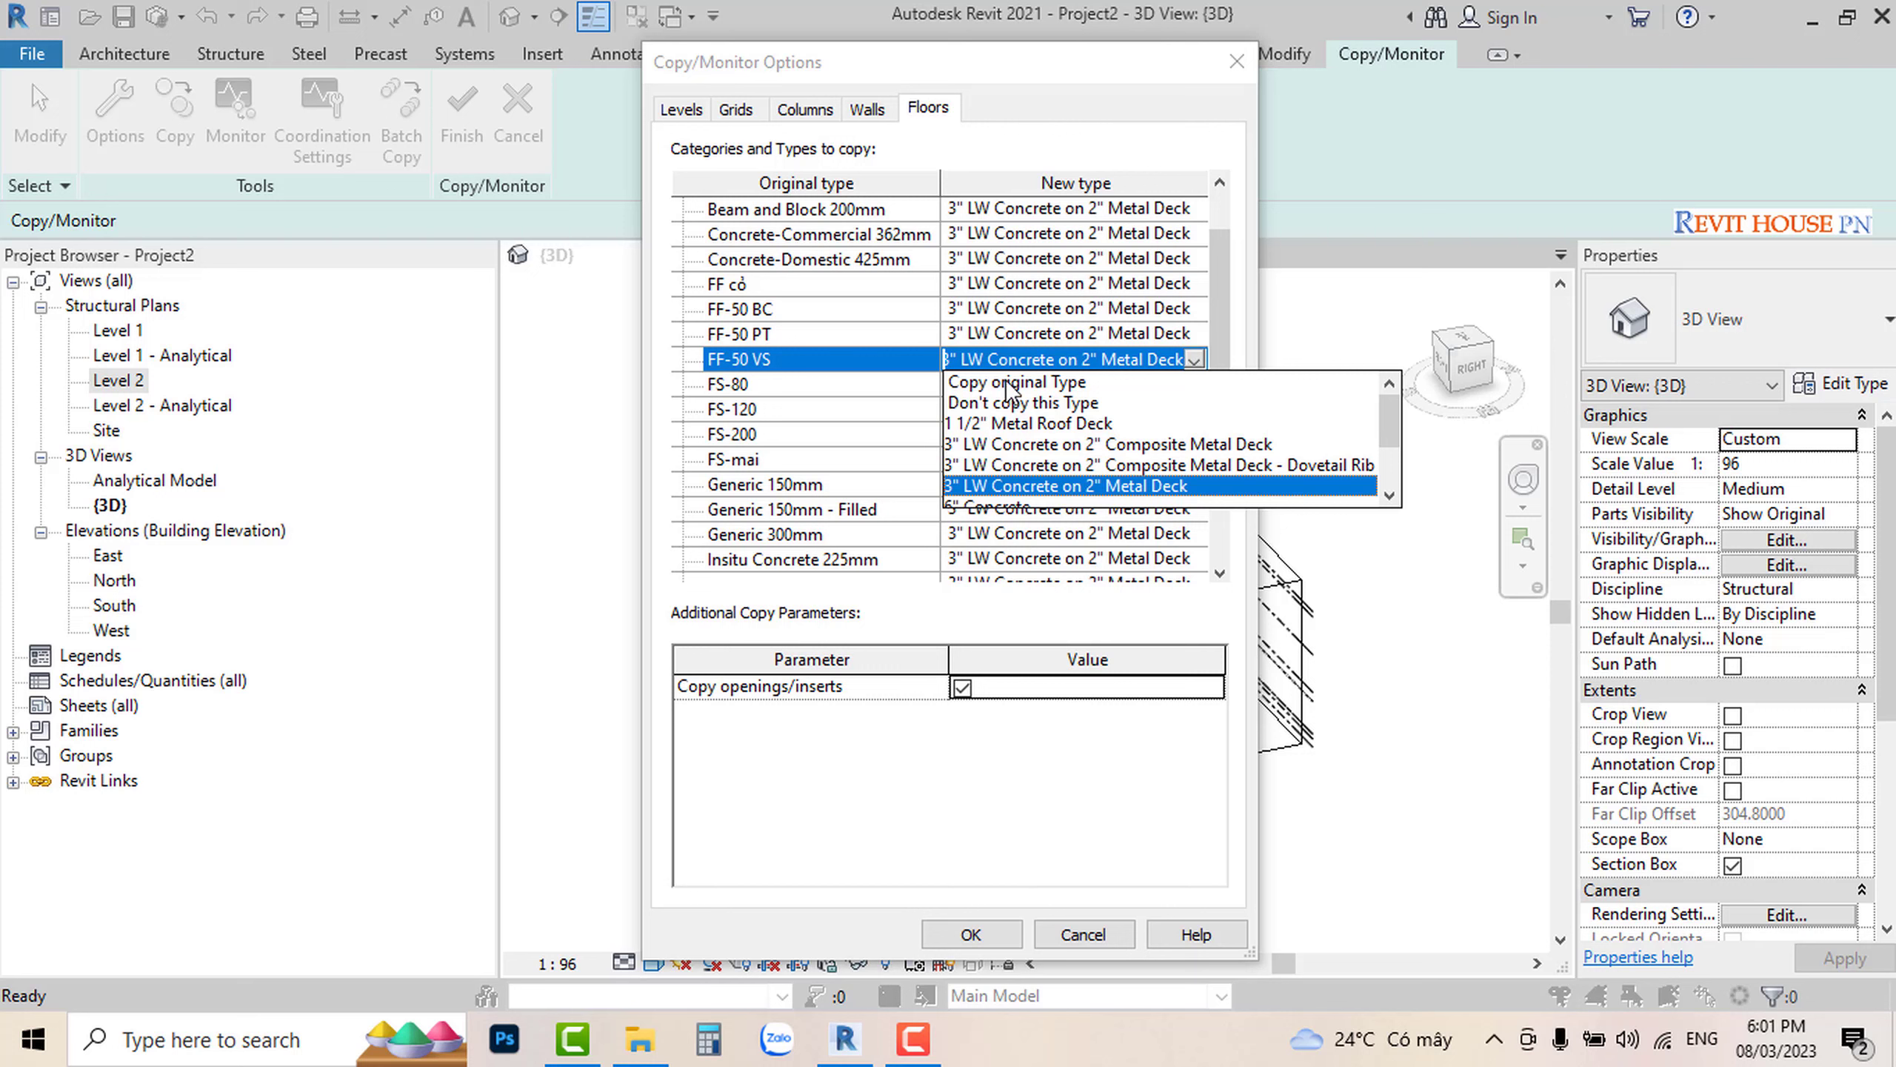
click(1008, 382)
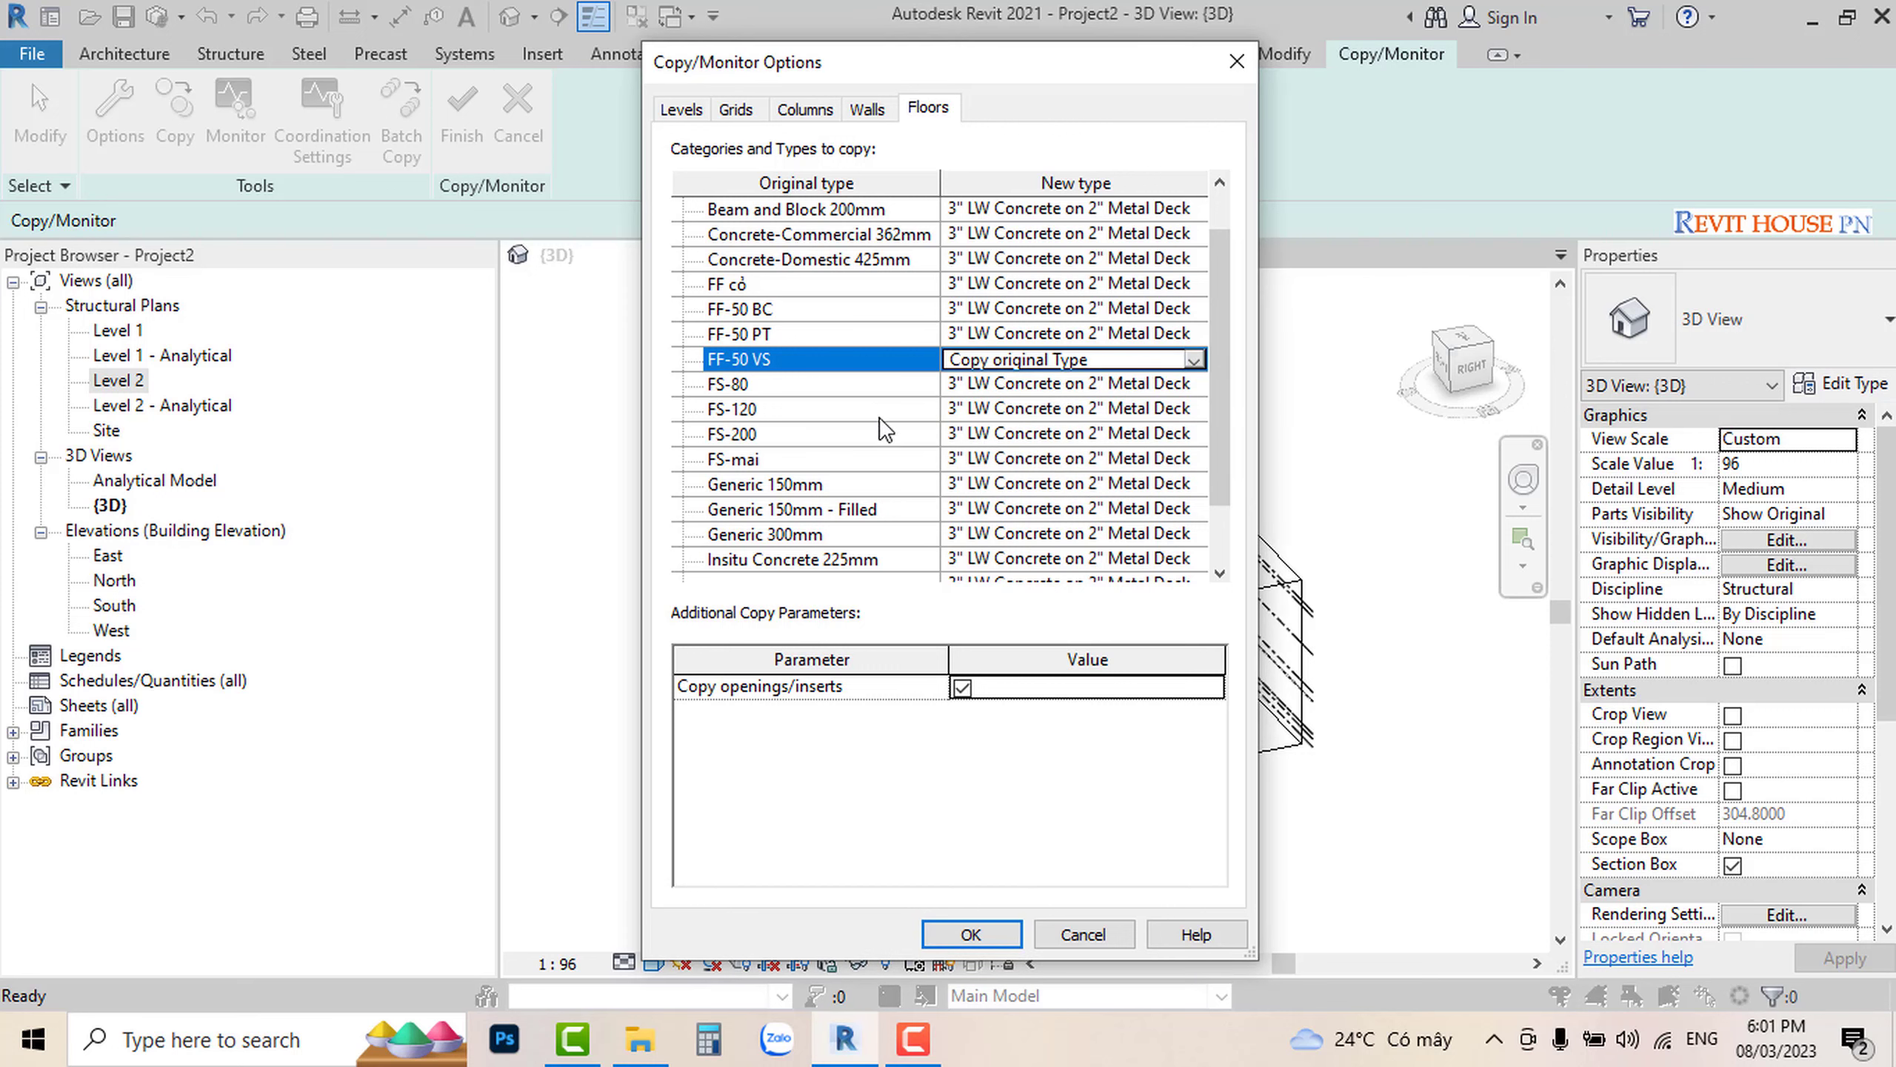
Step: Map the FS-120 floor type to Copy original Type and confirm the options
click(1064, 410)
click(1194, 409)
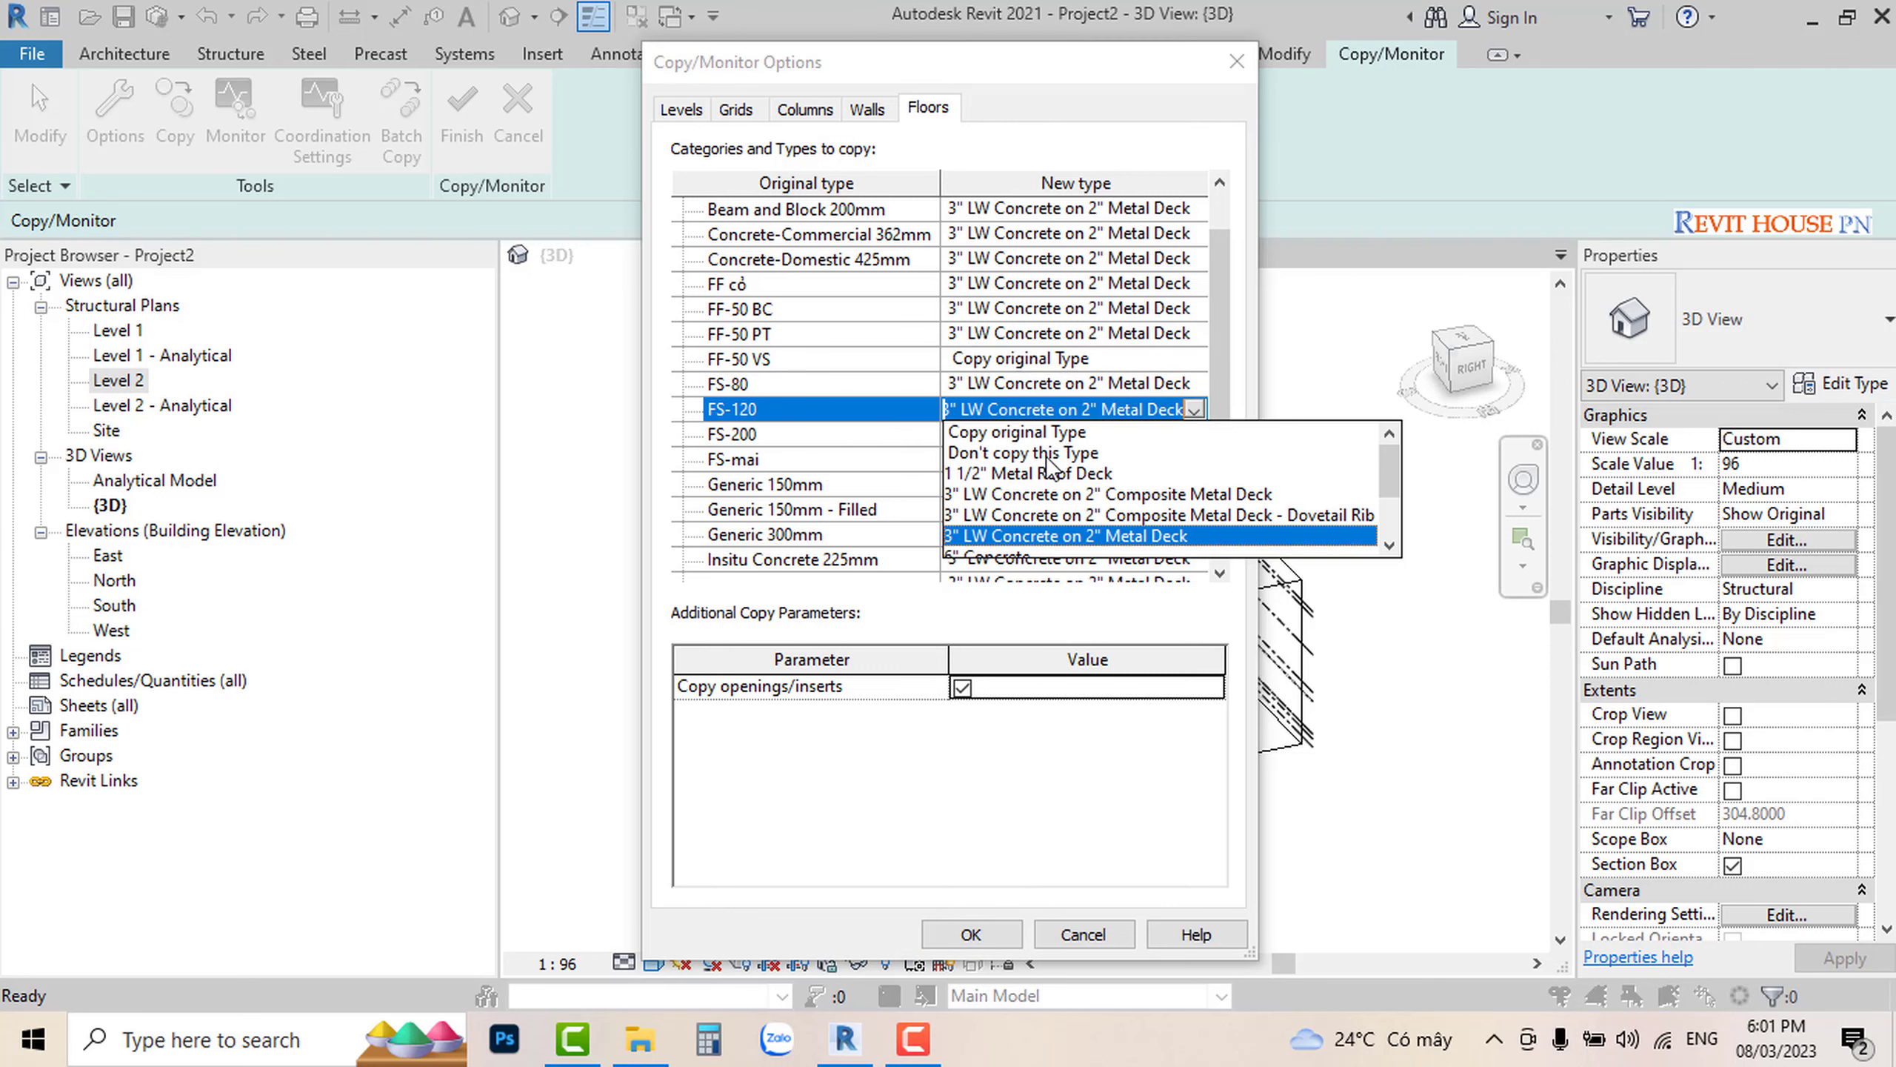
click(1033, 429)
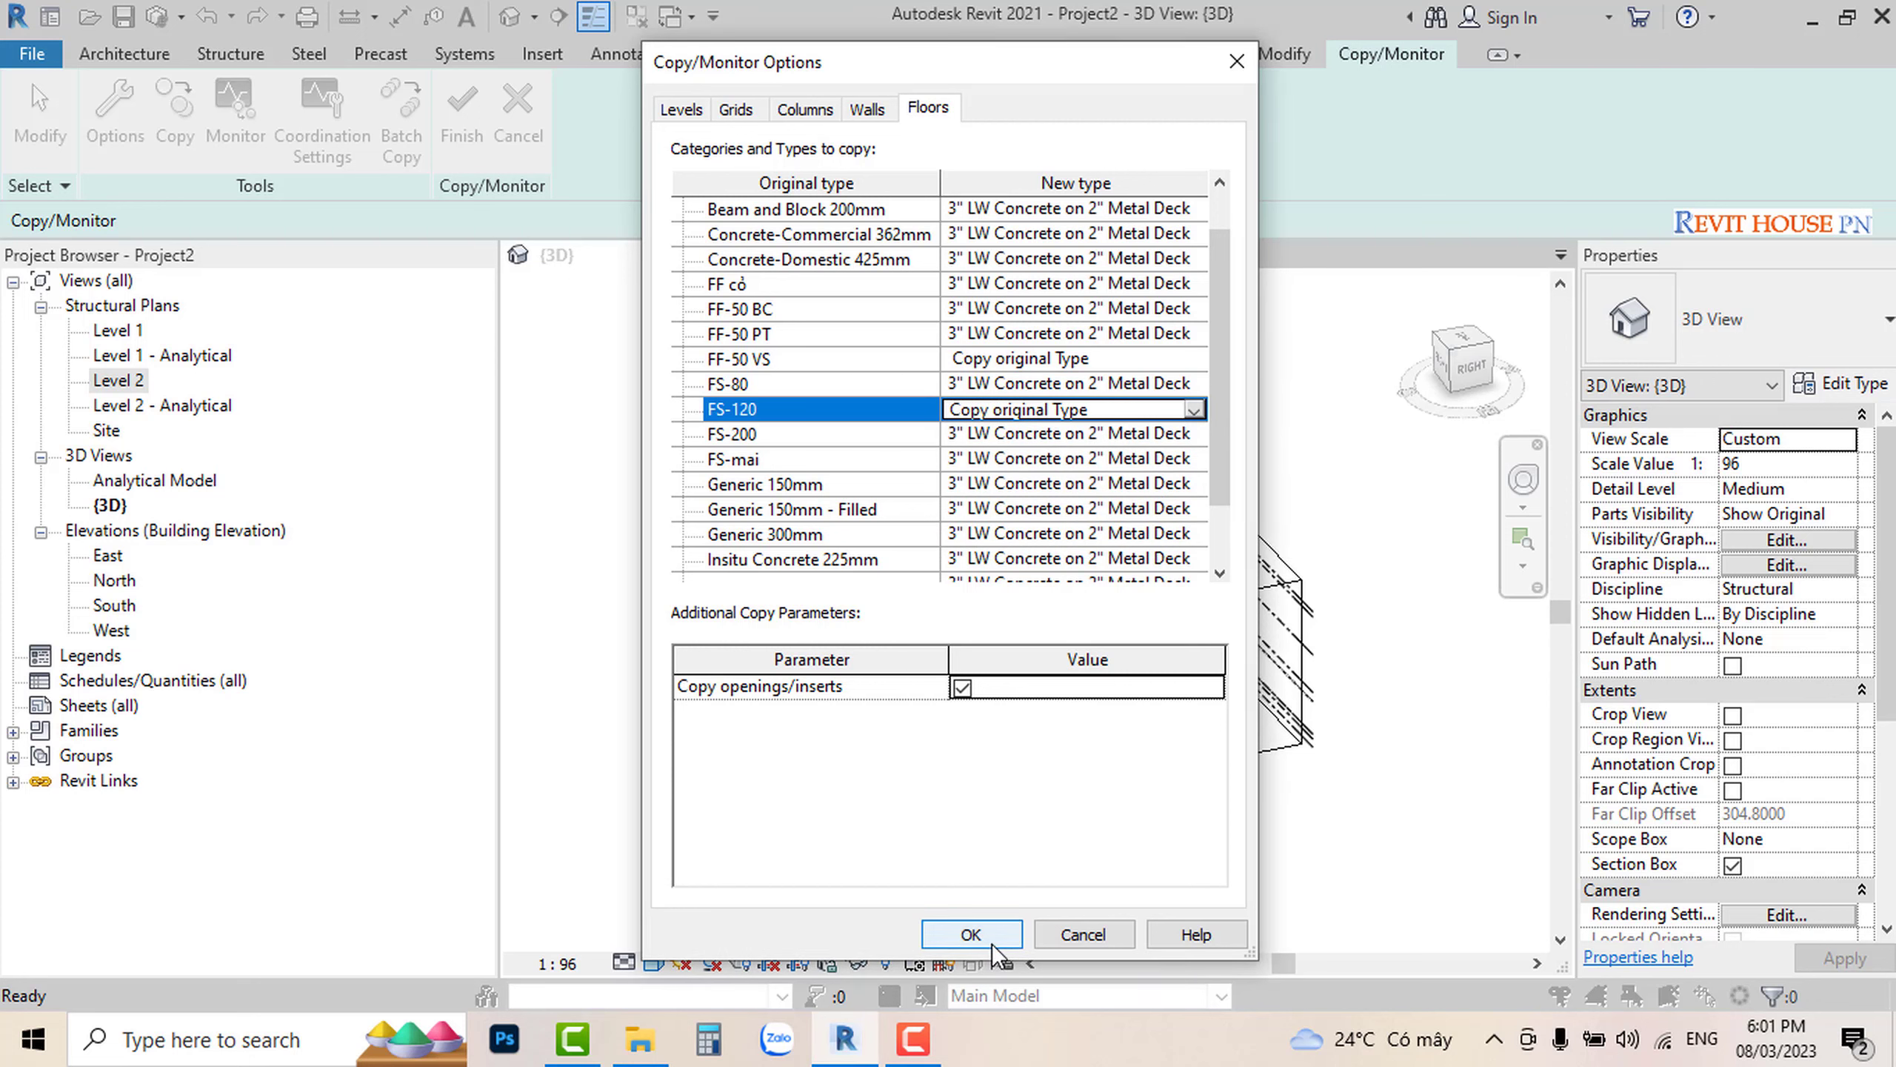
click(970, 935)
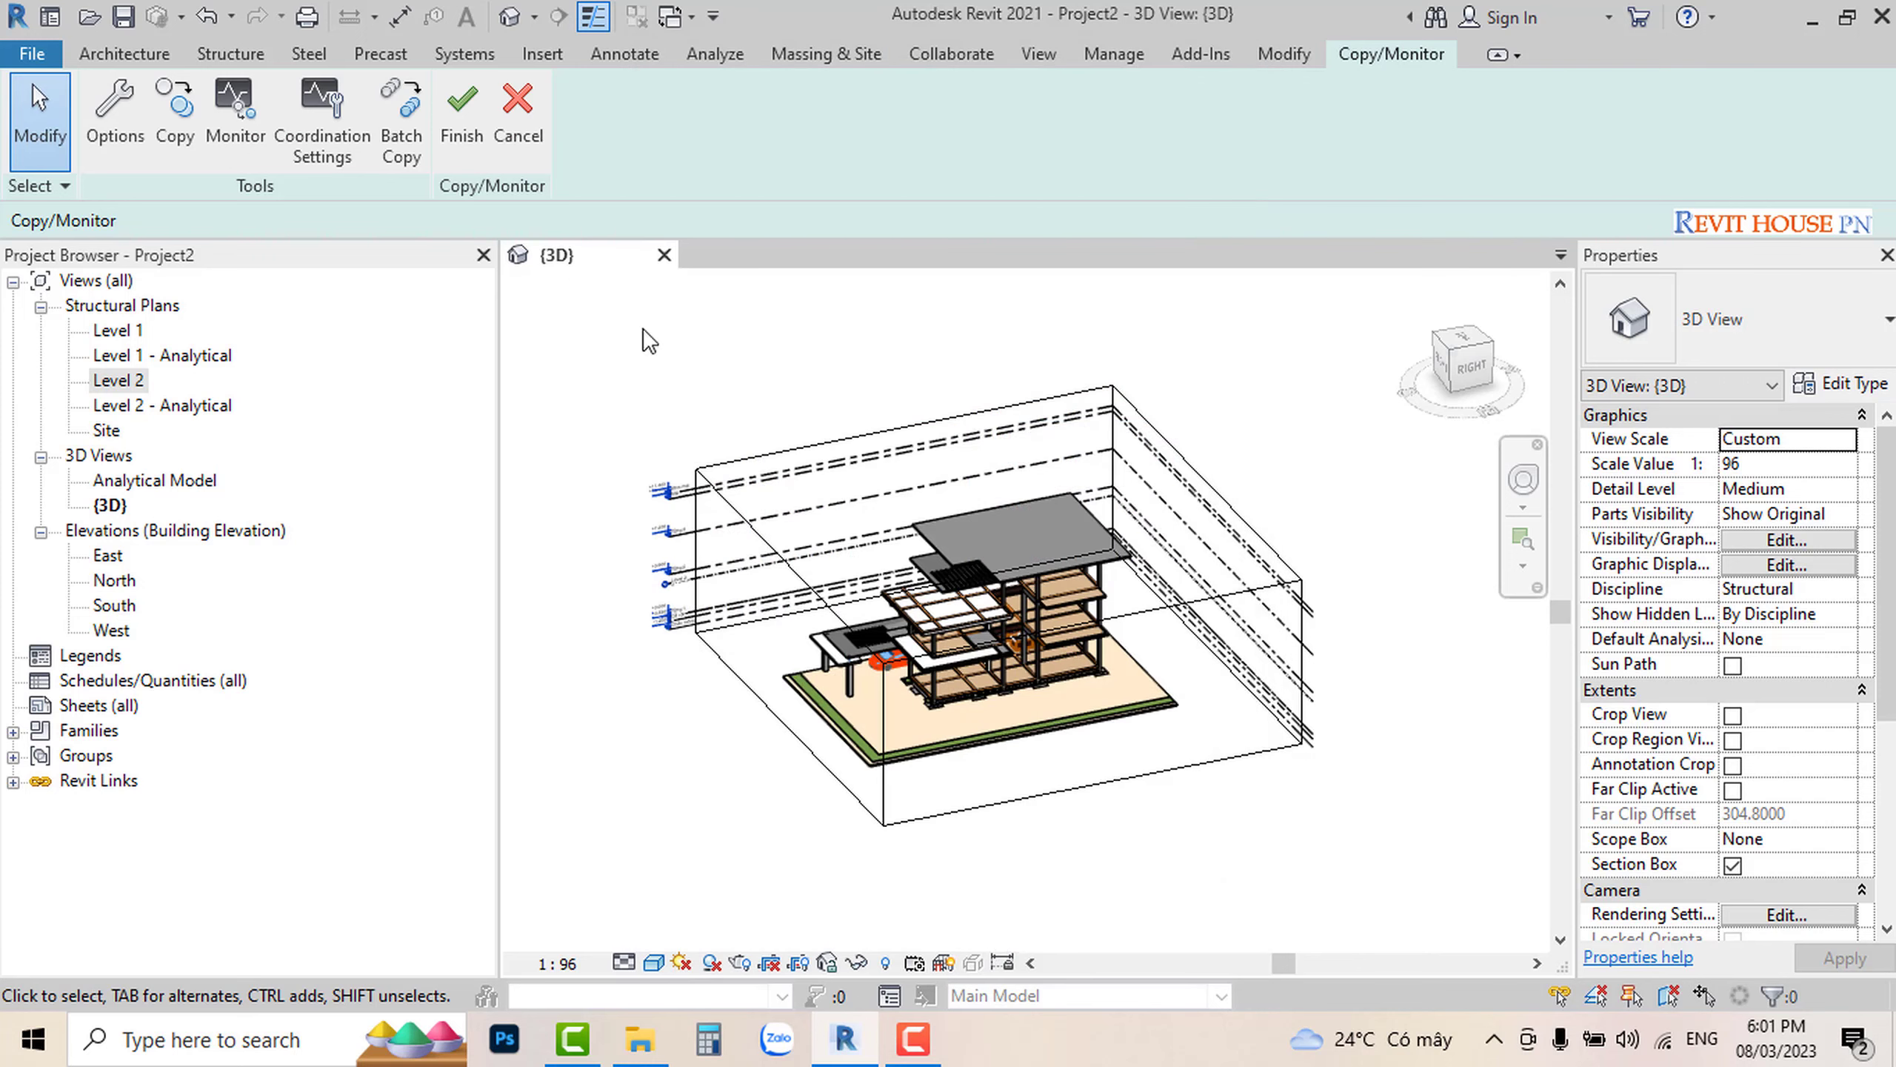
Step: Start Copy with Multiple enabled and window-select all the linked model's elements
scroll(914, 581, up, 2)
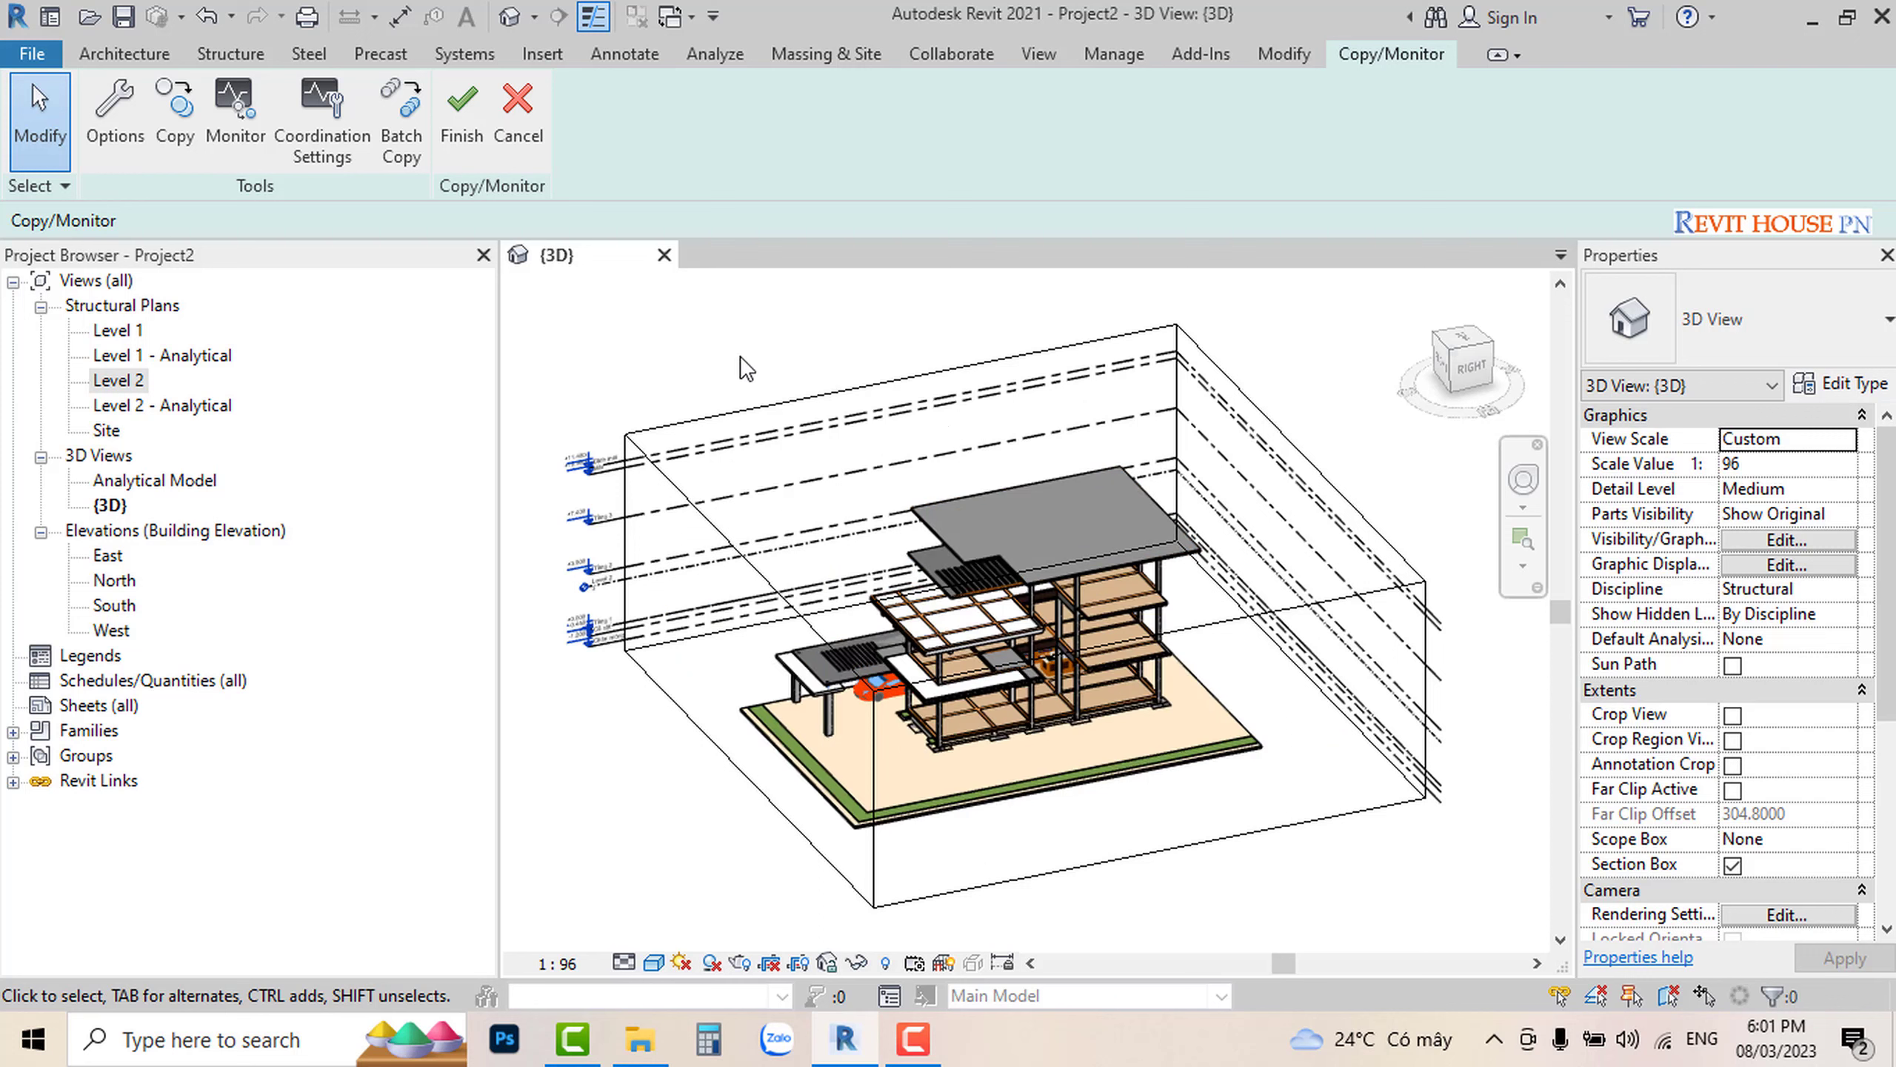
scroll(786, 377, down, 1)
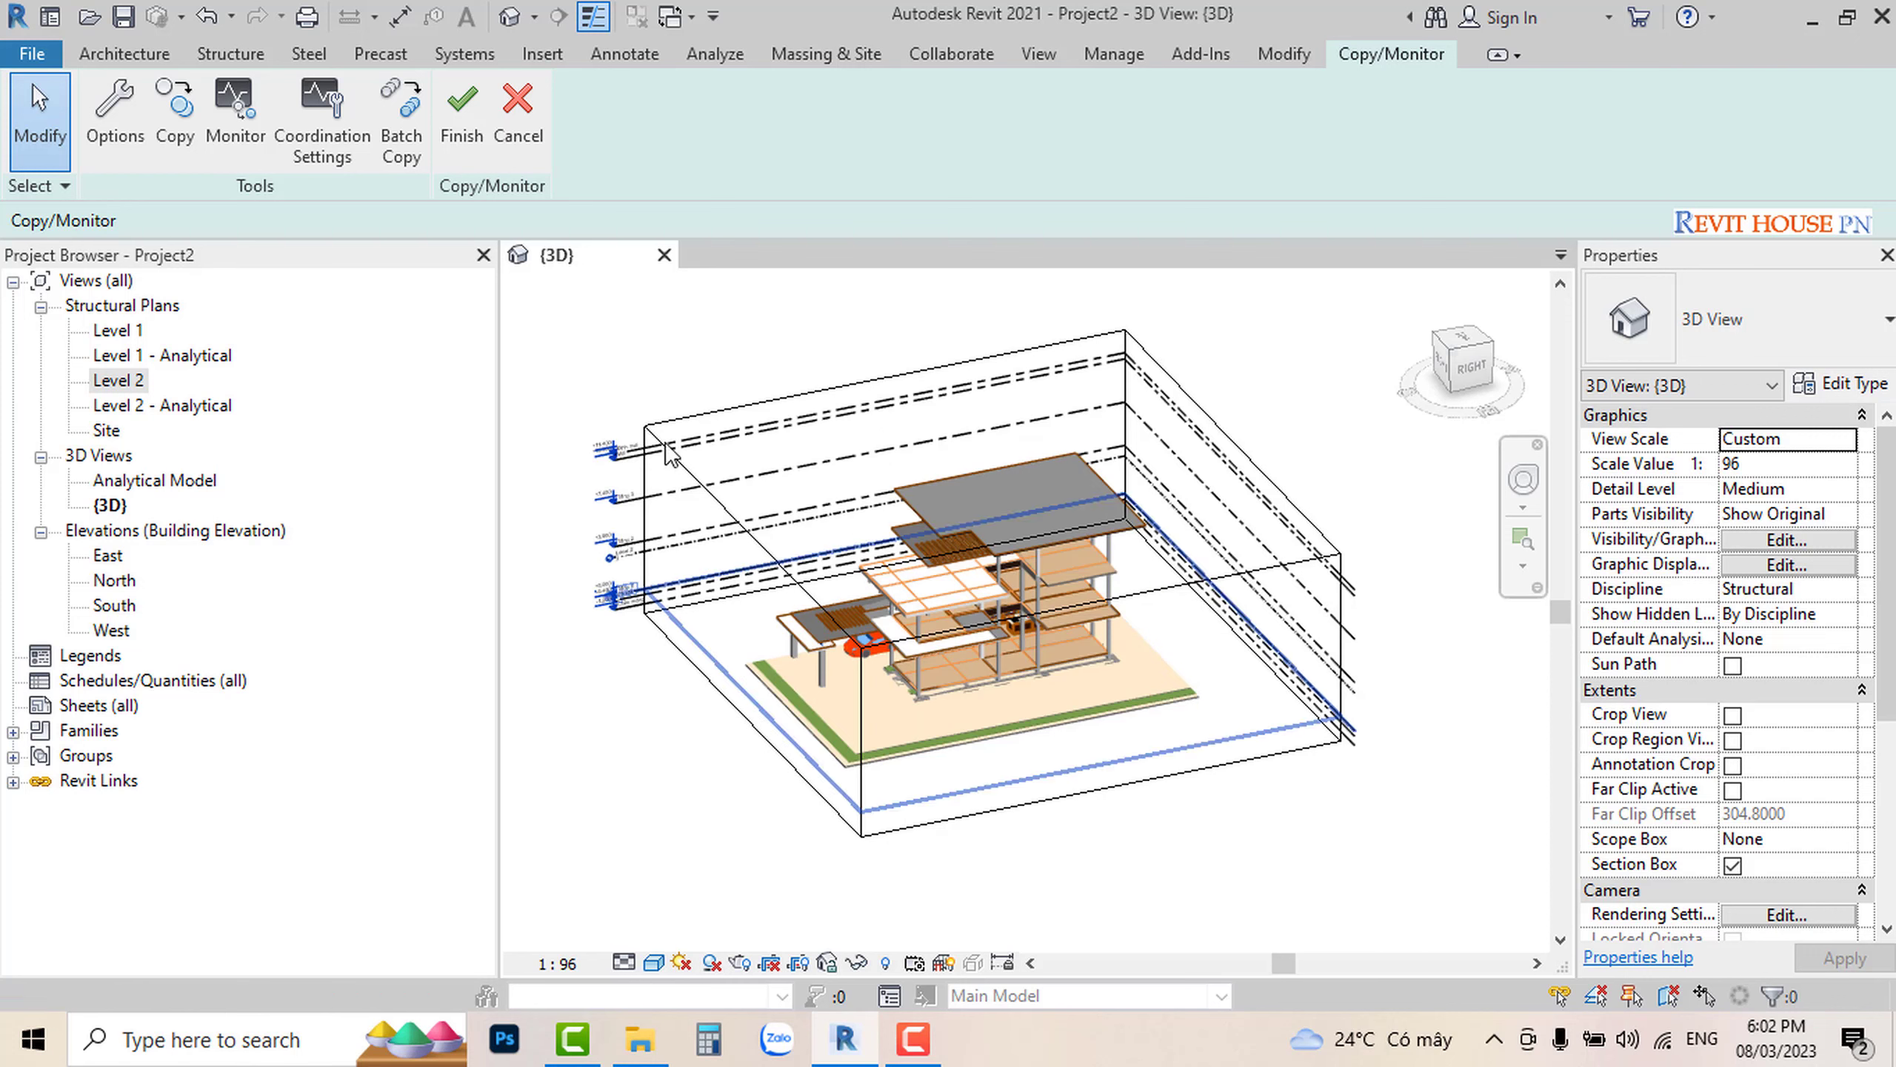
click(179, 119)
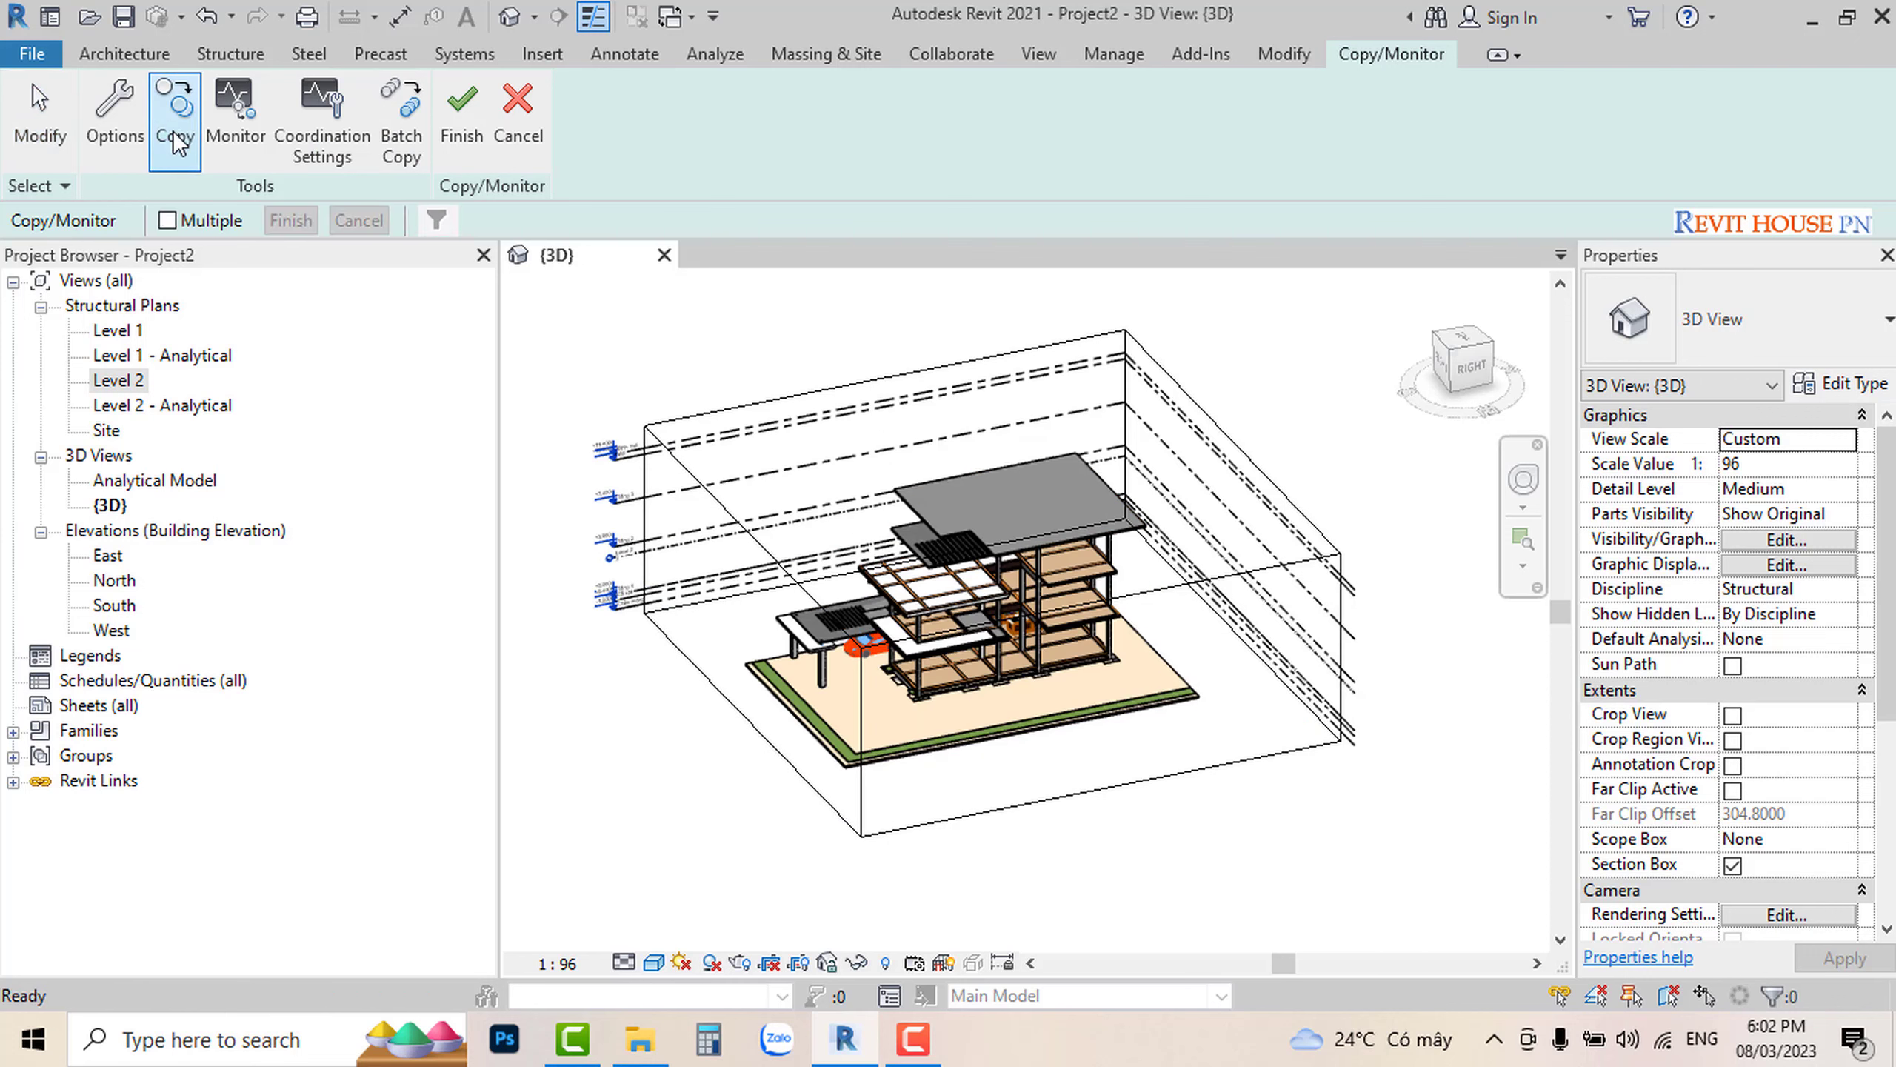
click(166, 220)
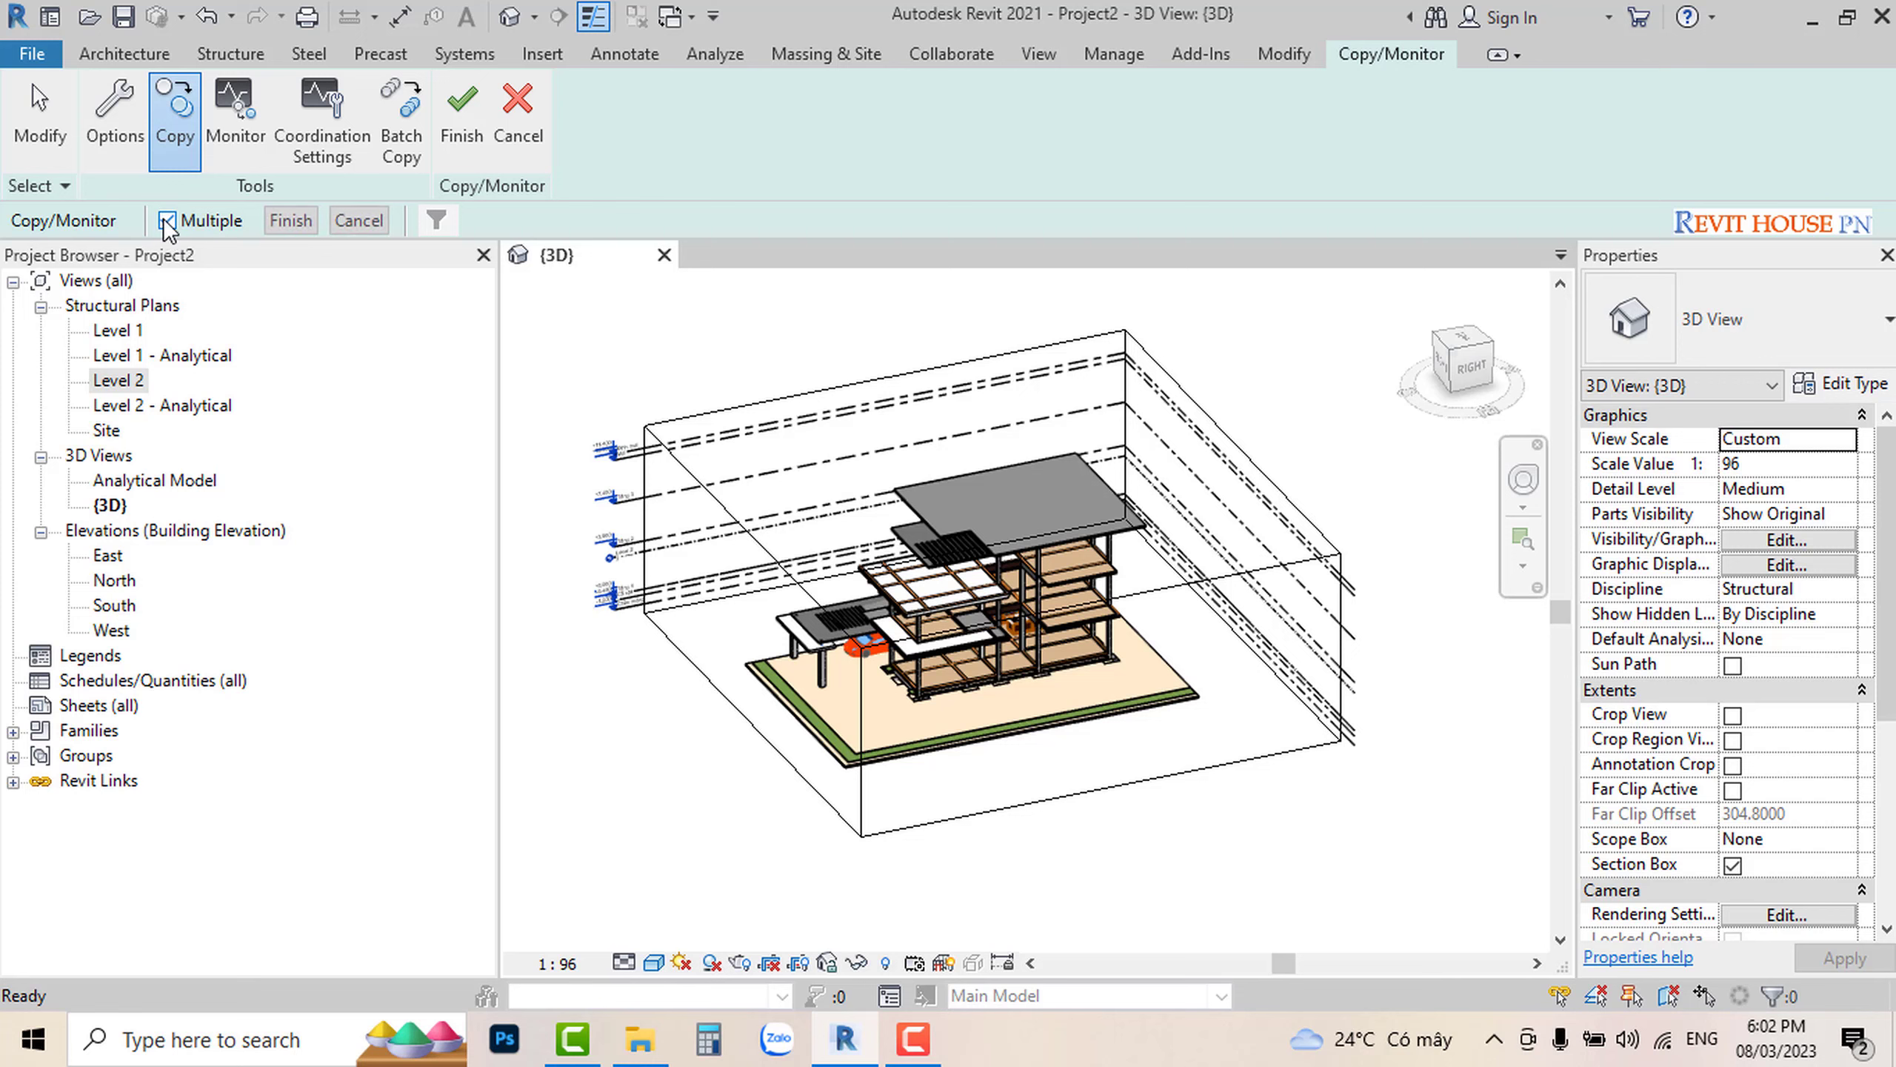
scroll(869, 534, down, 1)
drag(1302, 786, 621, 338)
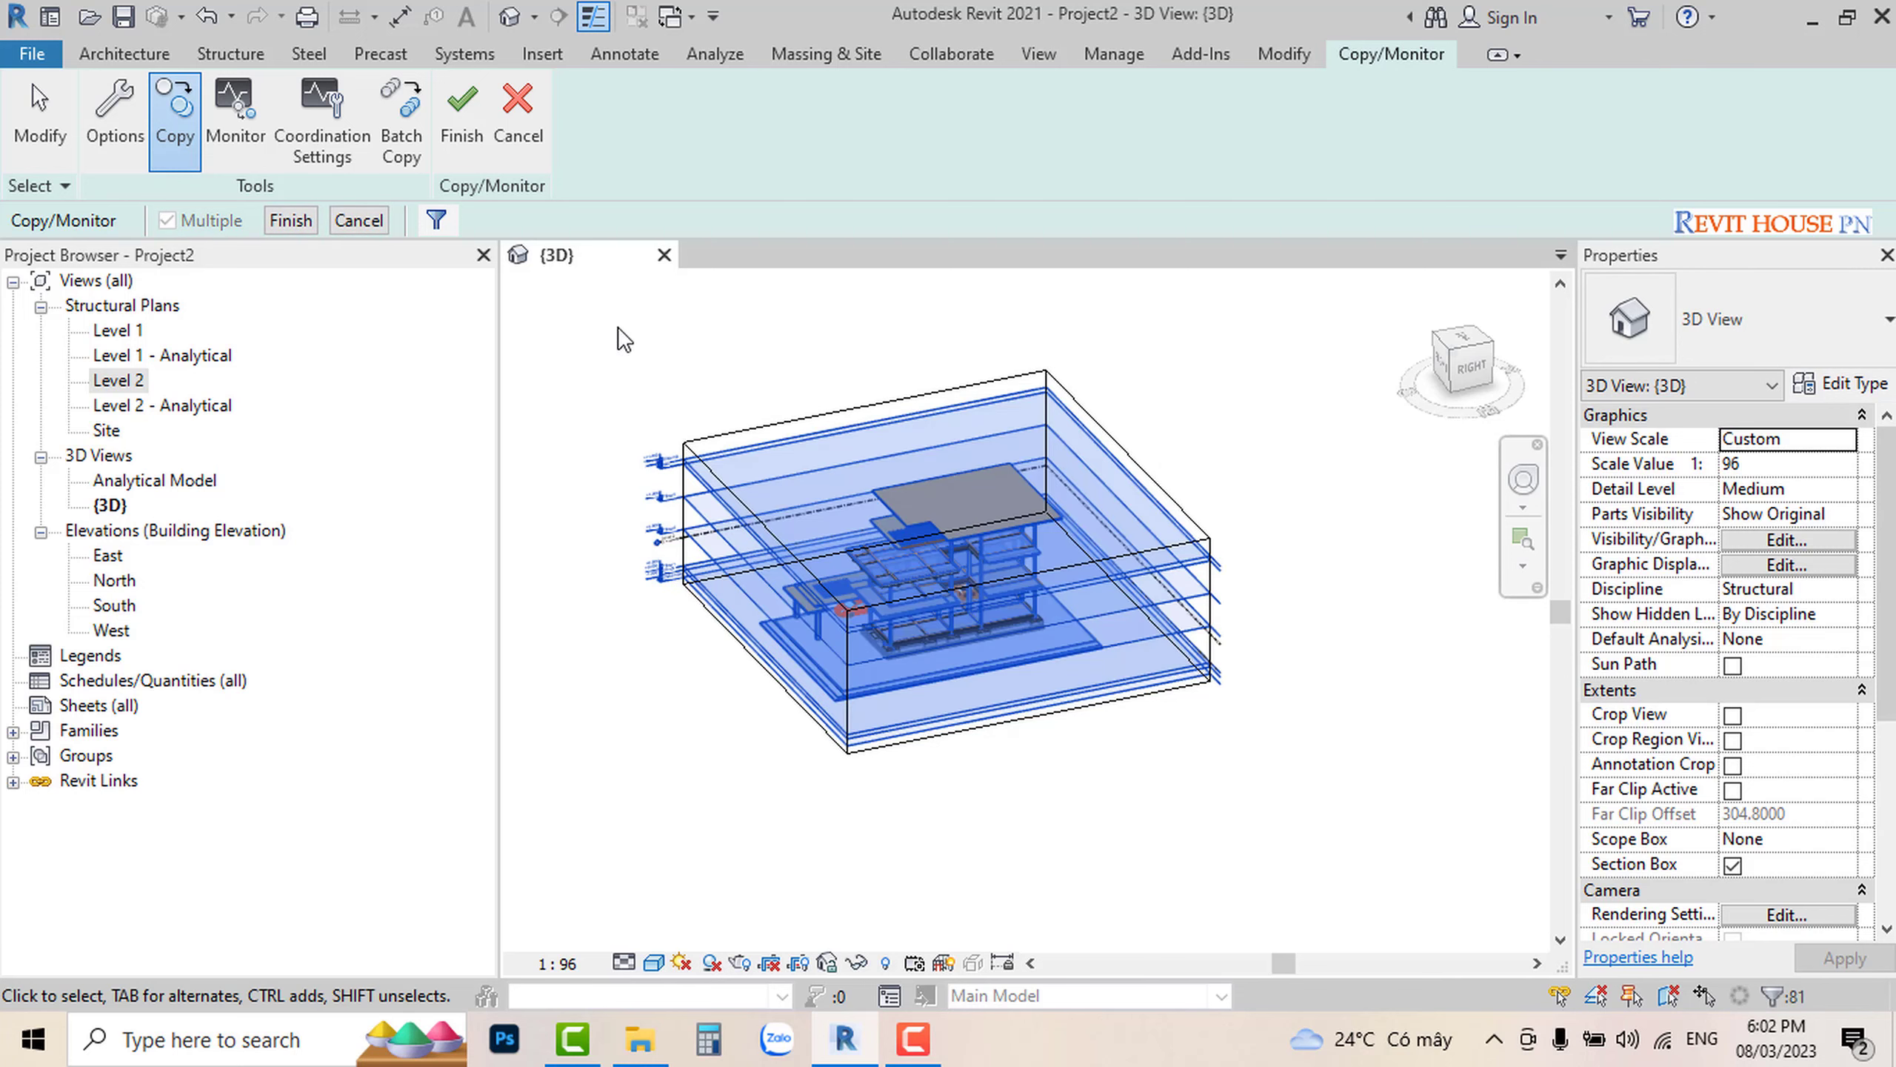
Step: Filter the selection to floors, levels and structural columns, then finish copying the 81 elements
click(437, 219)
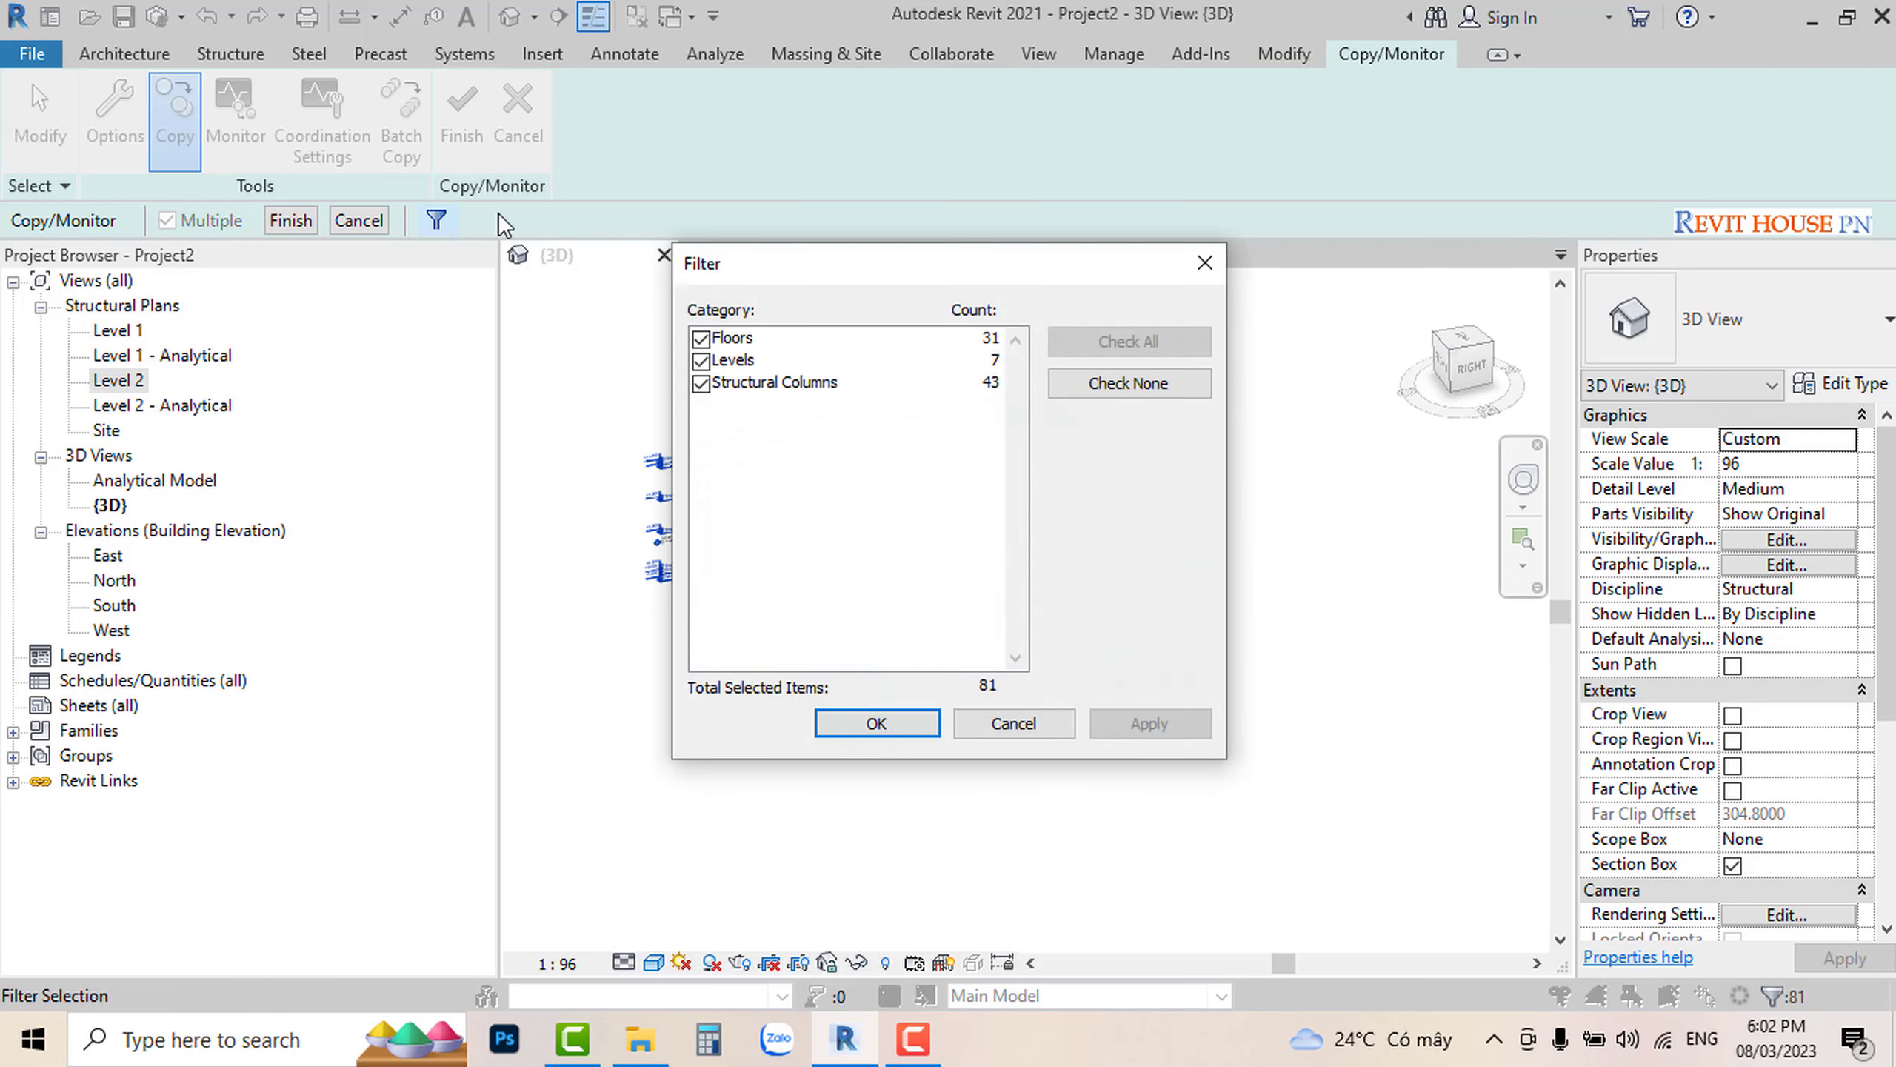
drag(909, 275, 1156, 320)
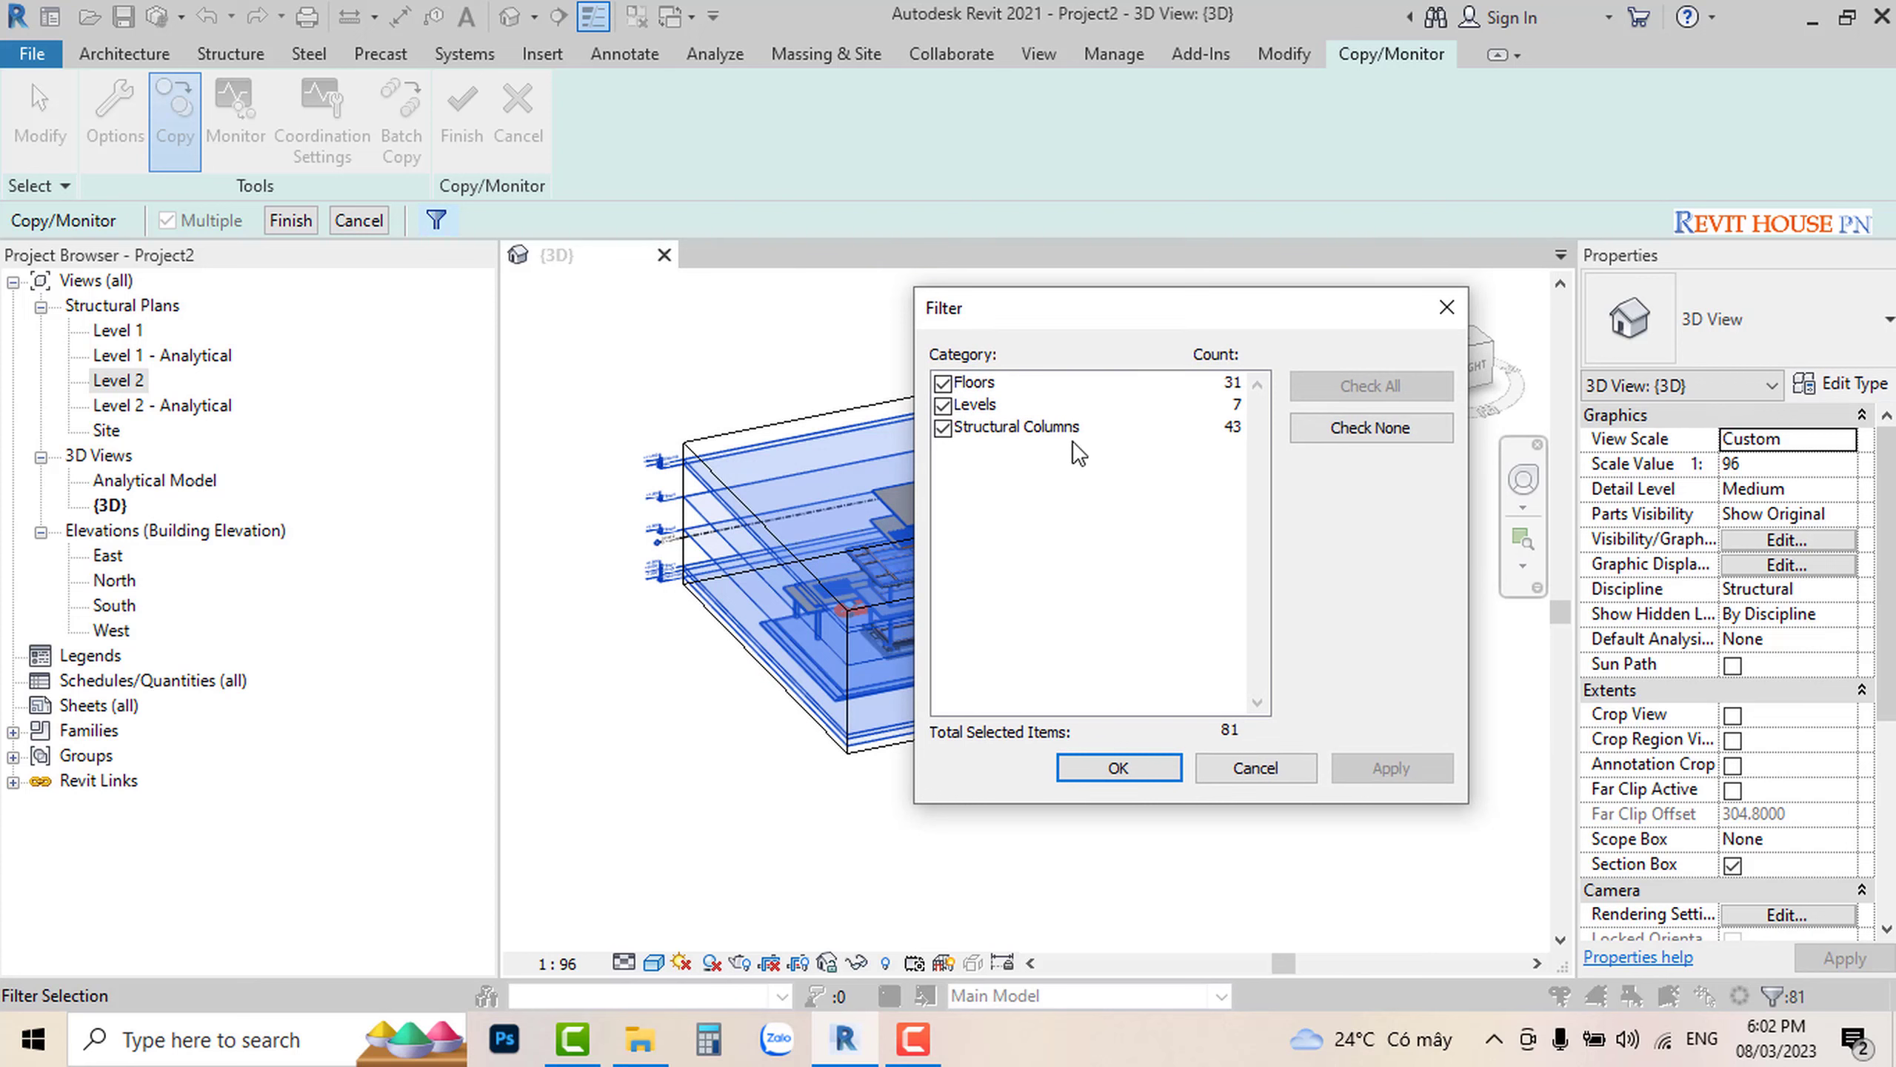
drag(1099, 312, 814, 243)
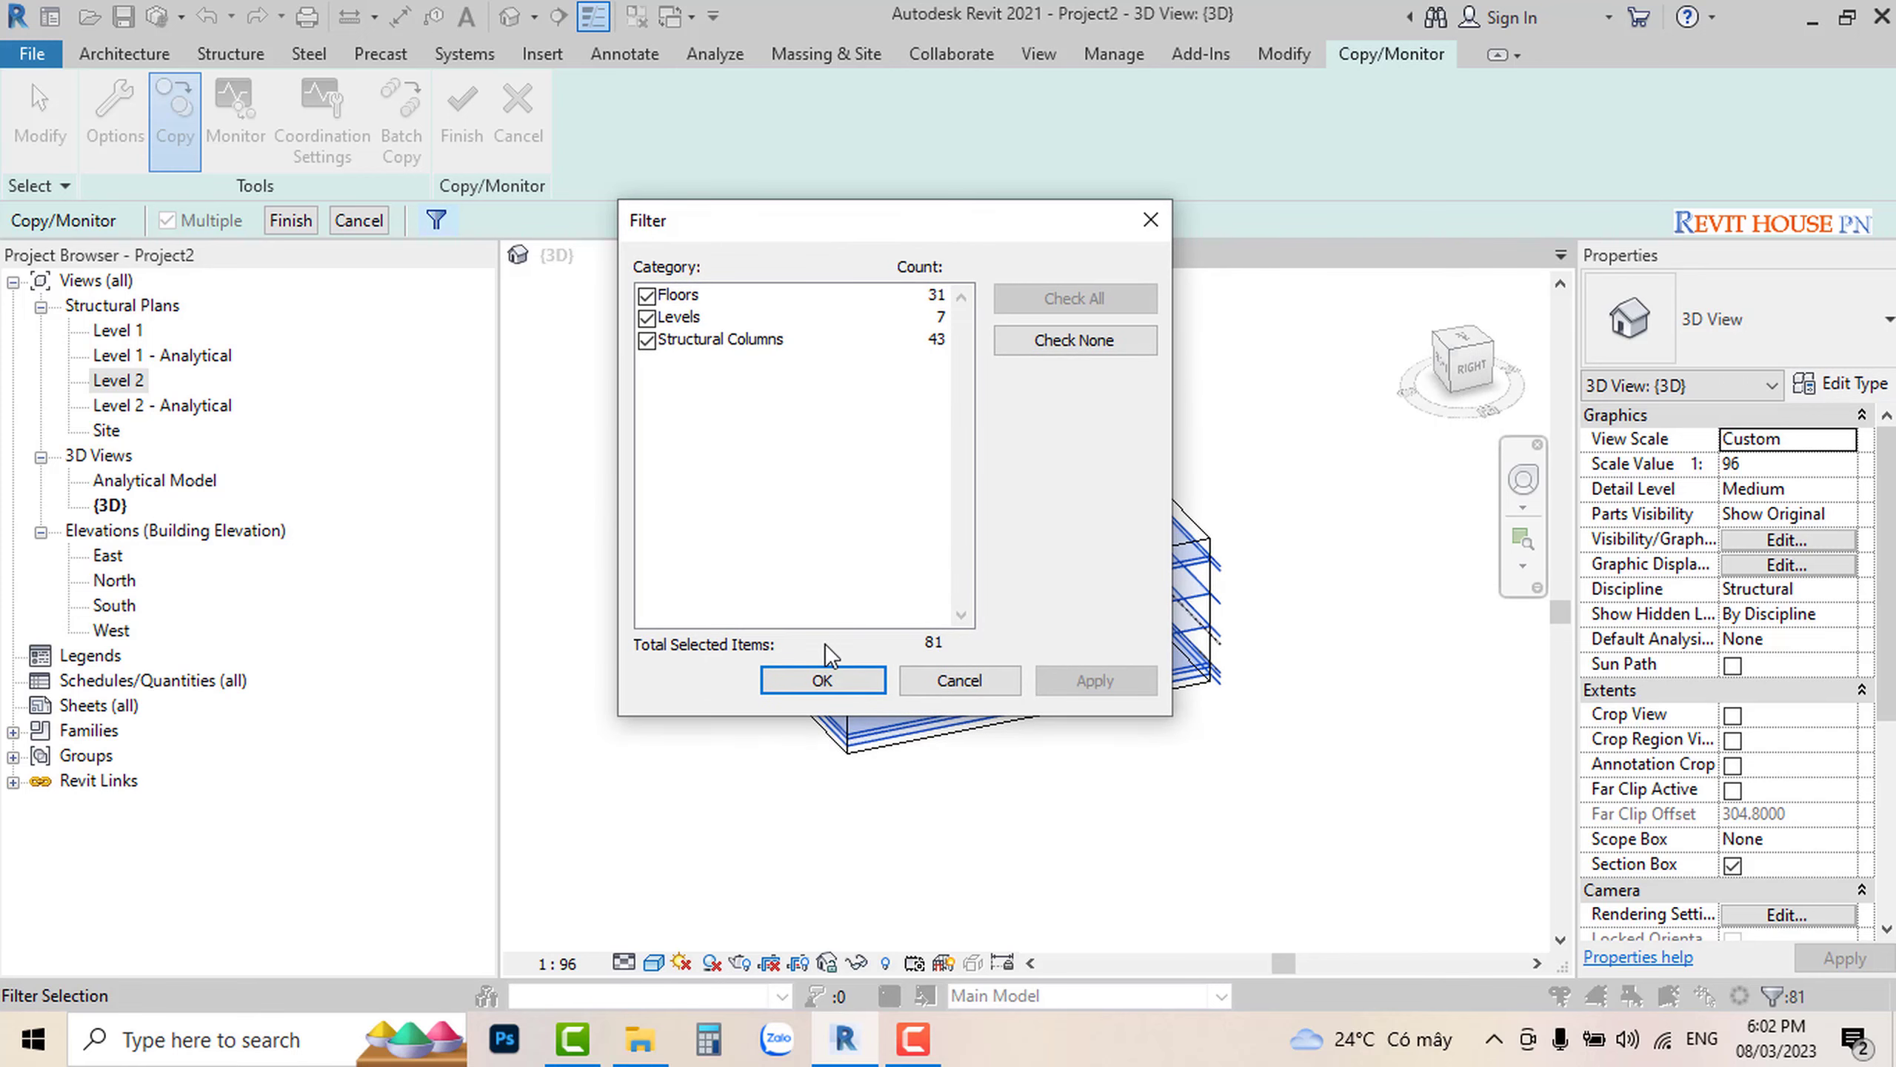
click(835, 679)
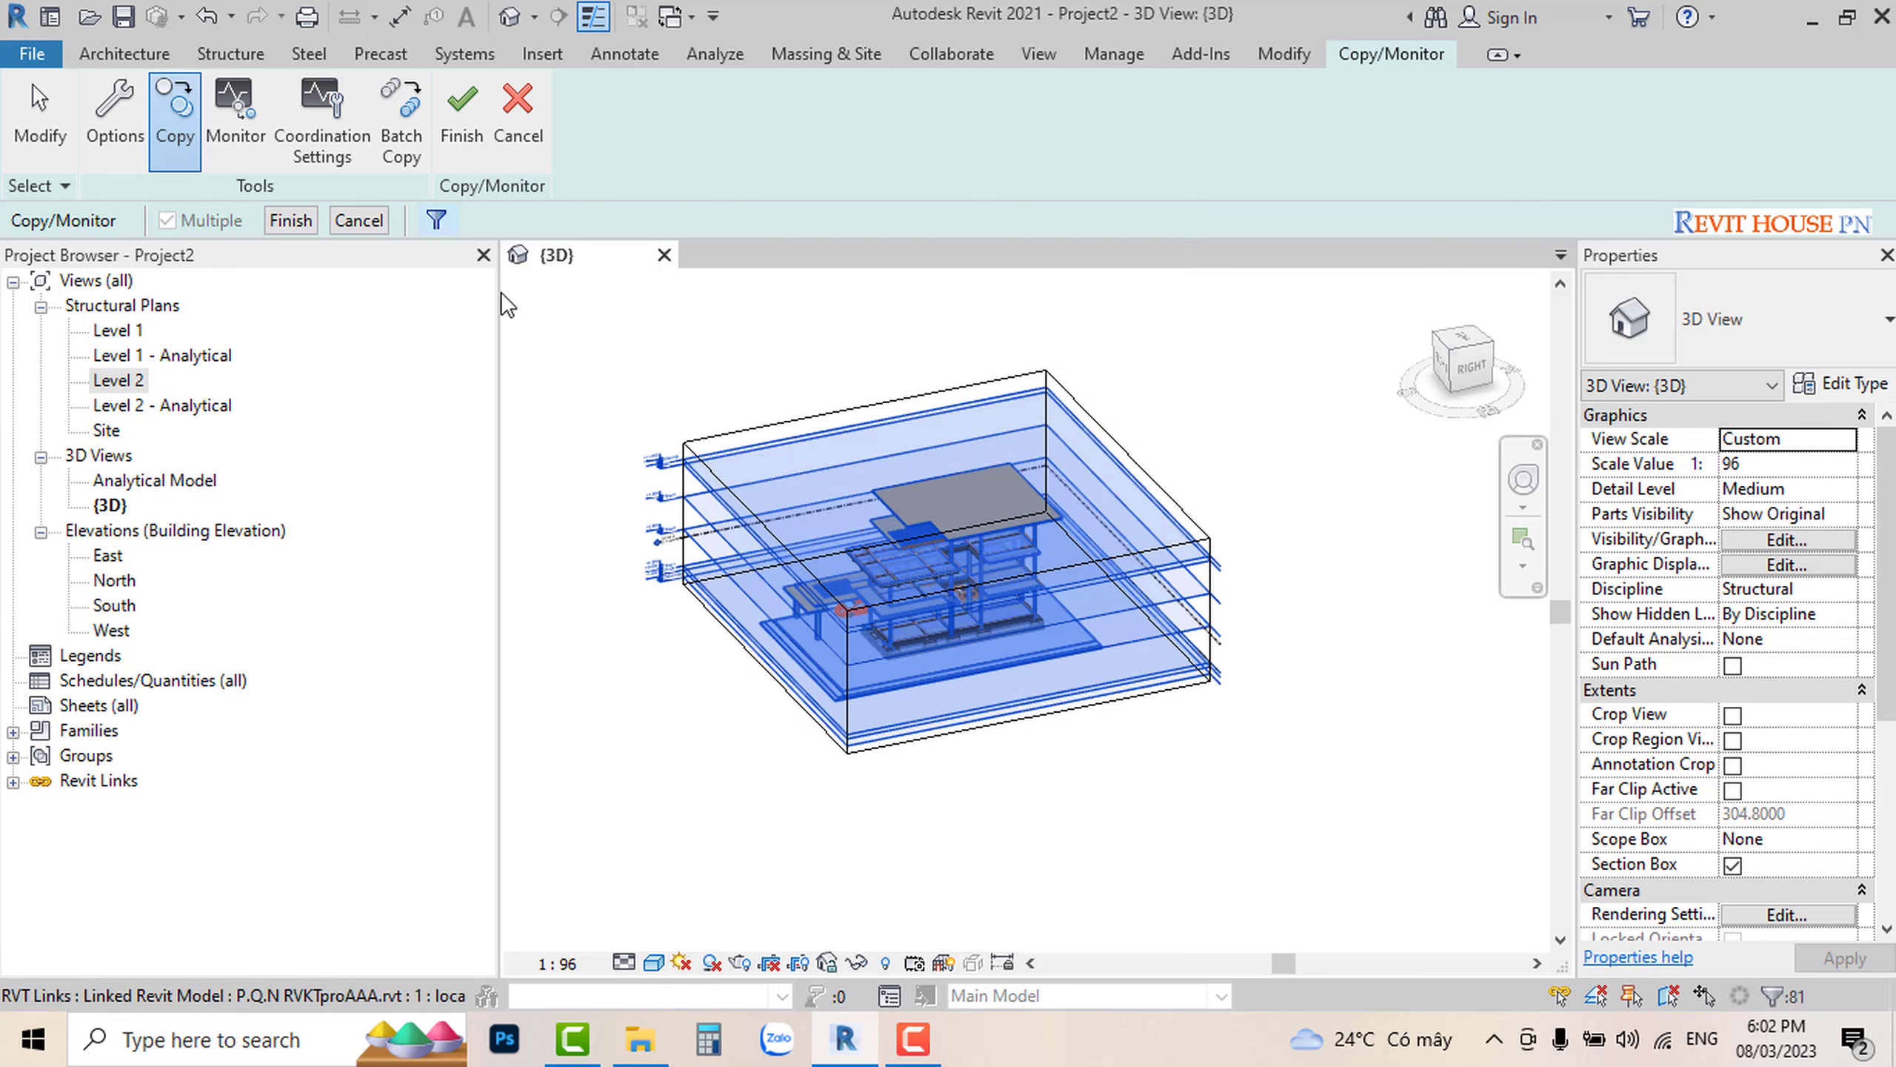
click(290, 220)
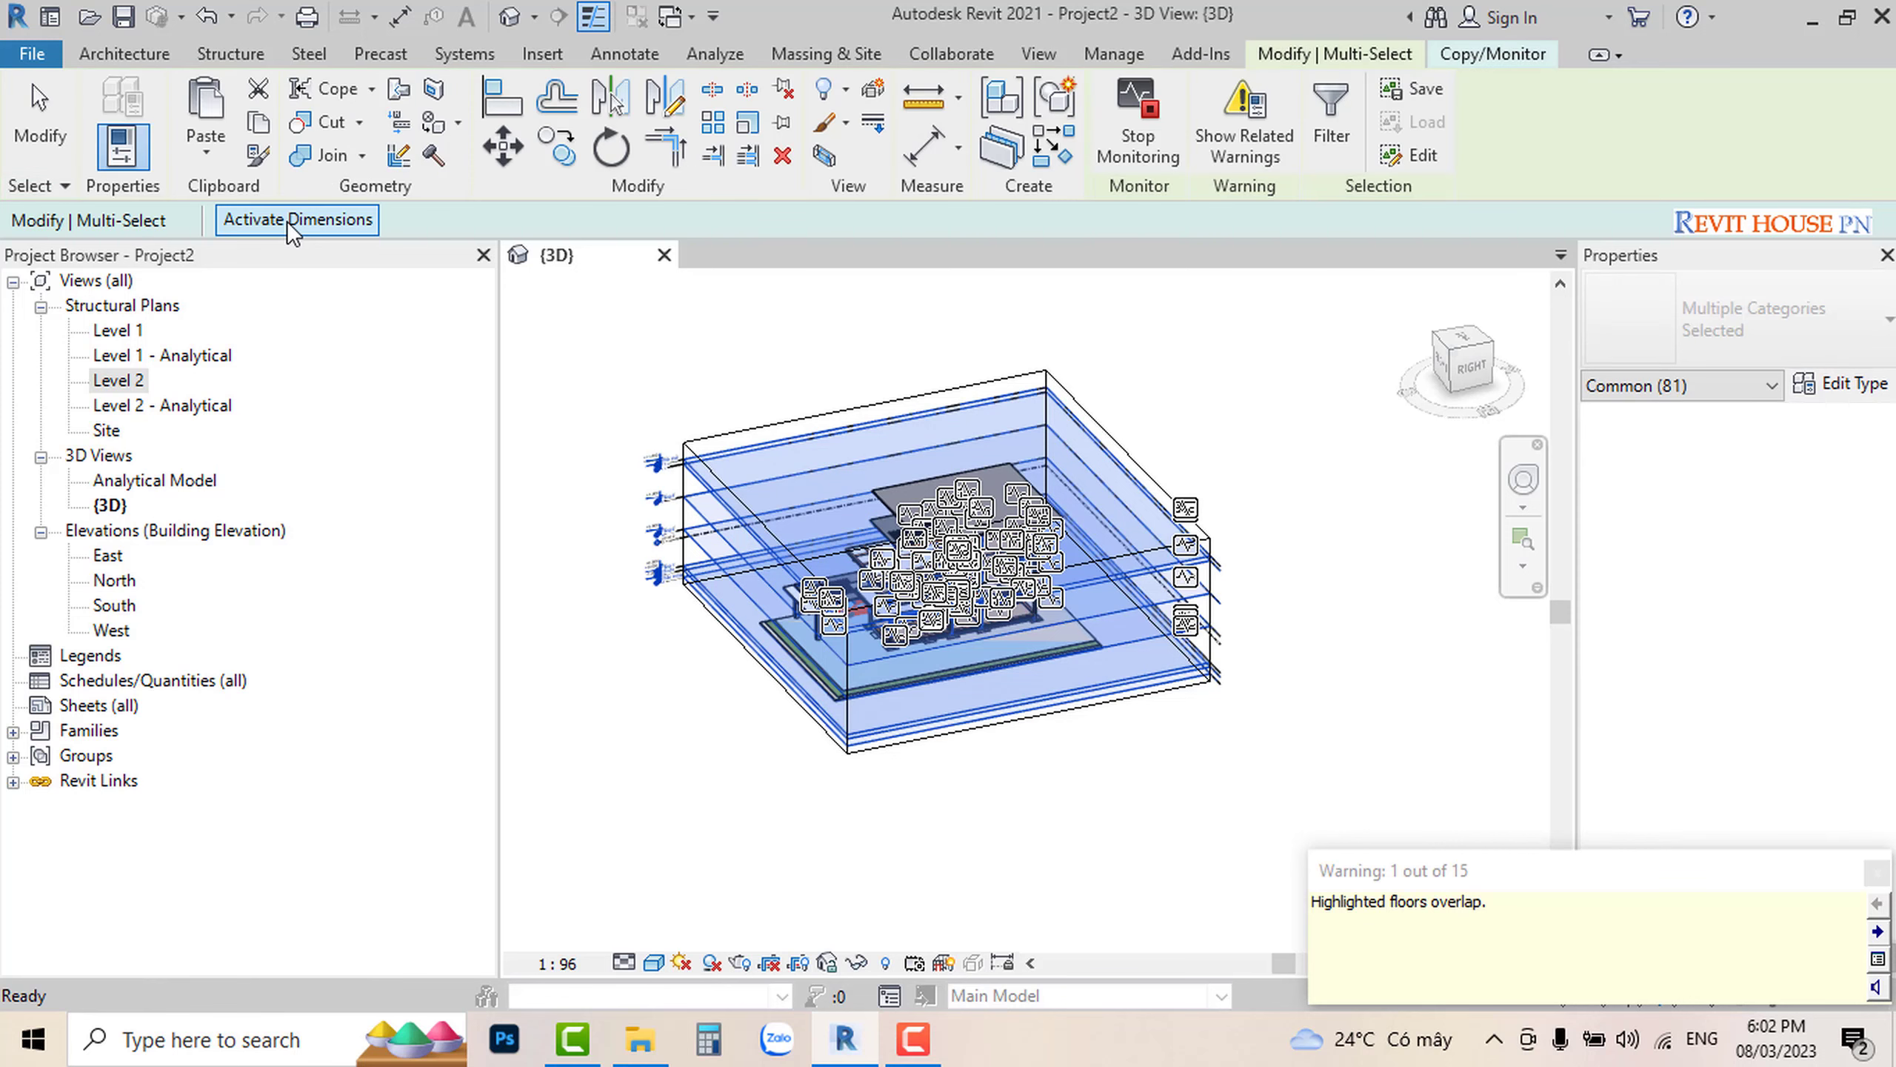
Step: Finish Copy/Monitor mode from the Copy/Monitor tab
click(1478, 56)
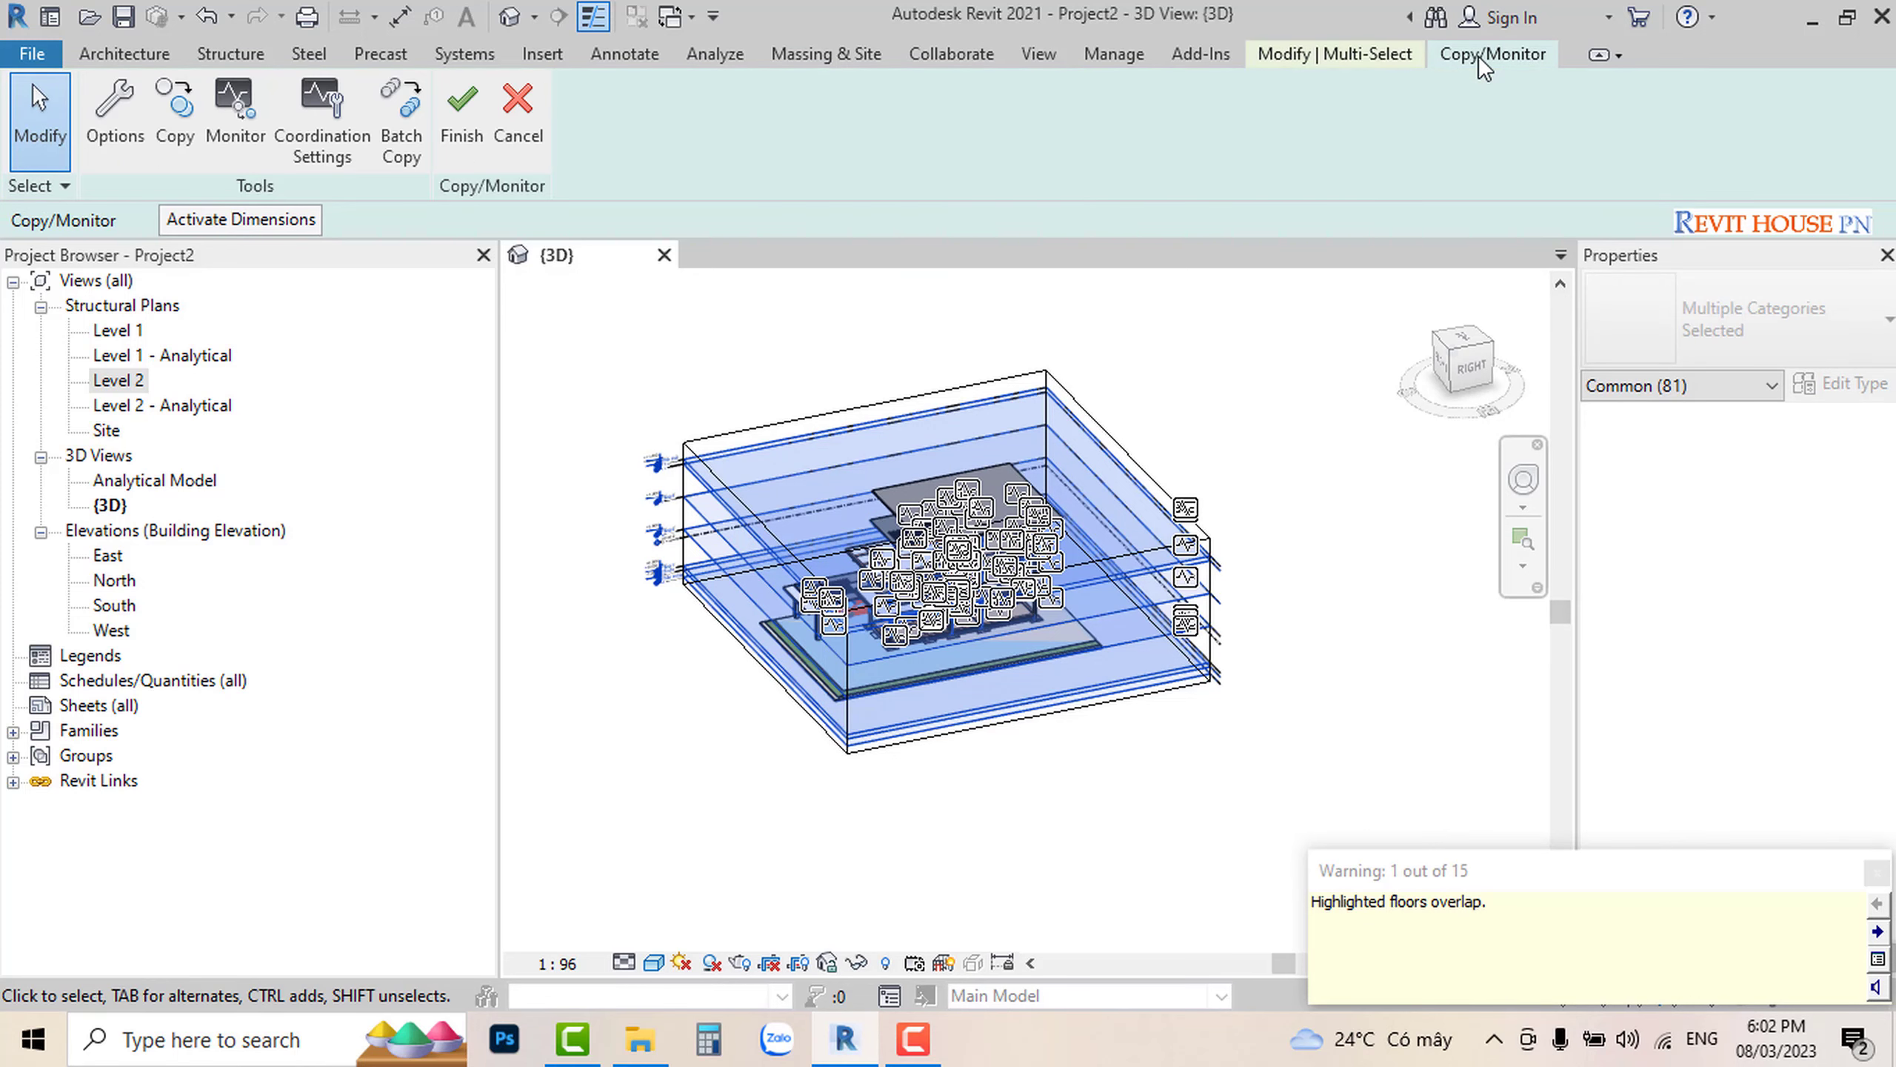
click(455, 98)
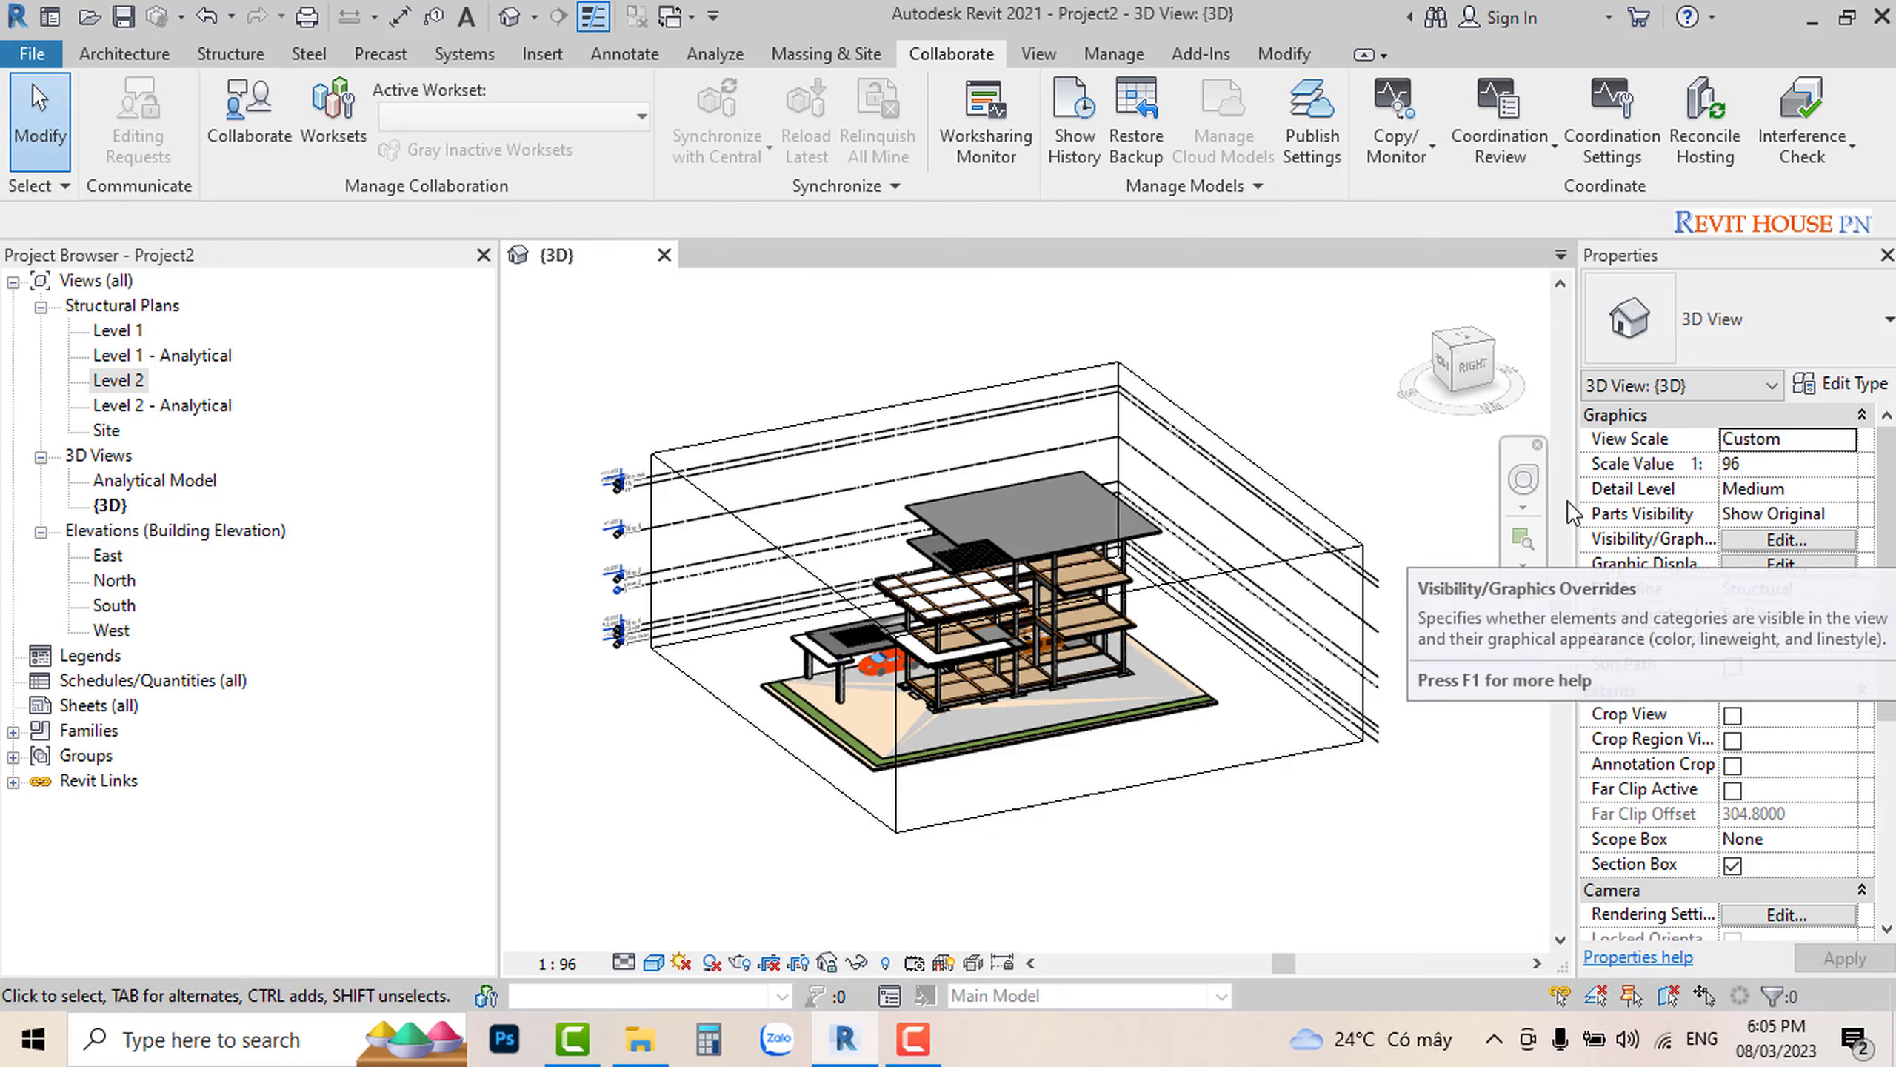
Step: Uncheck the P.Q.N RVKTproAAA.rvt link under Revit Links in Visibility/Graphics (VV)
key(v)
key(v)
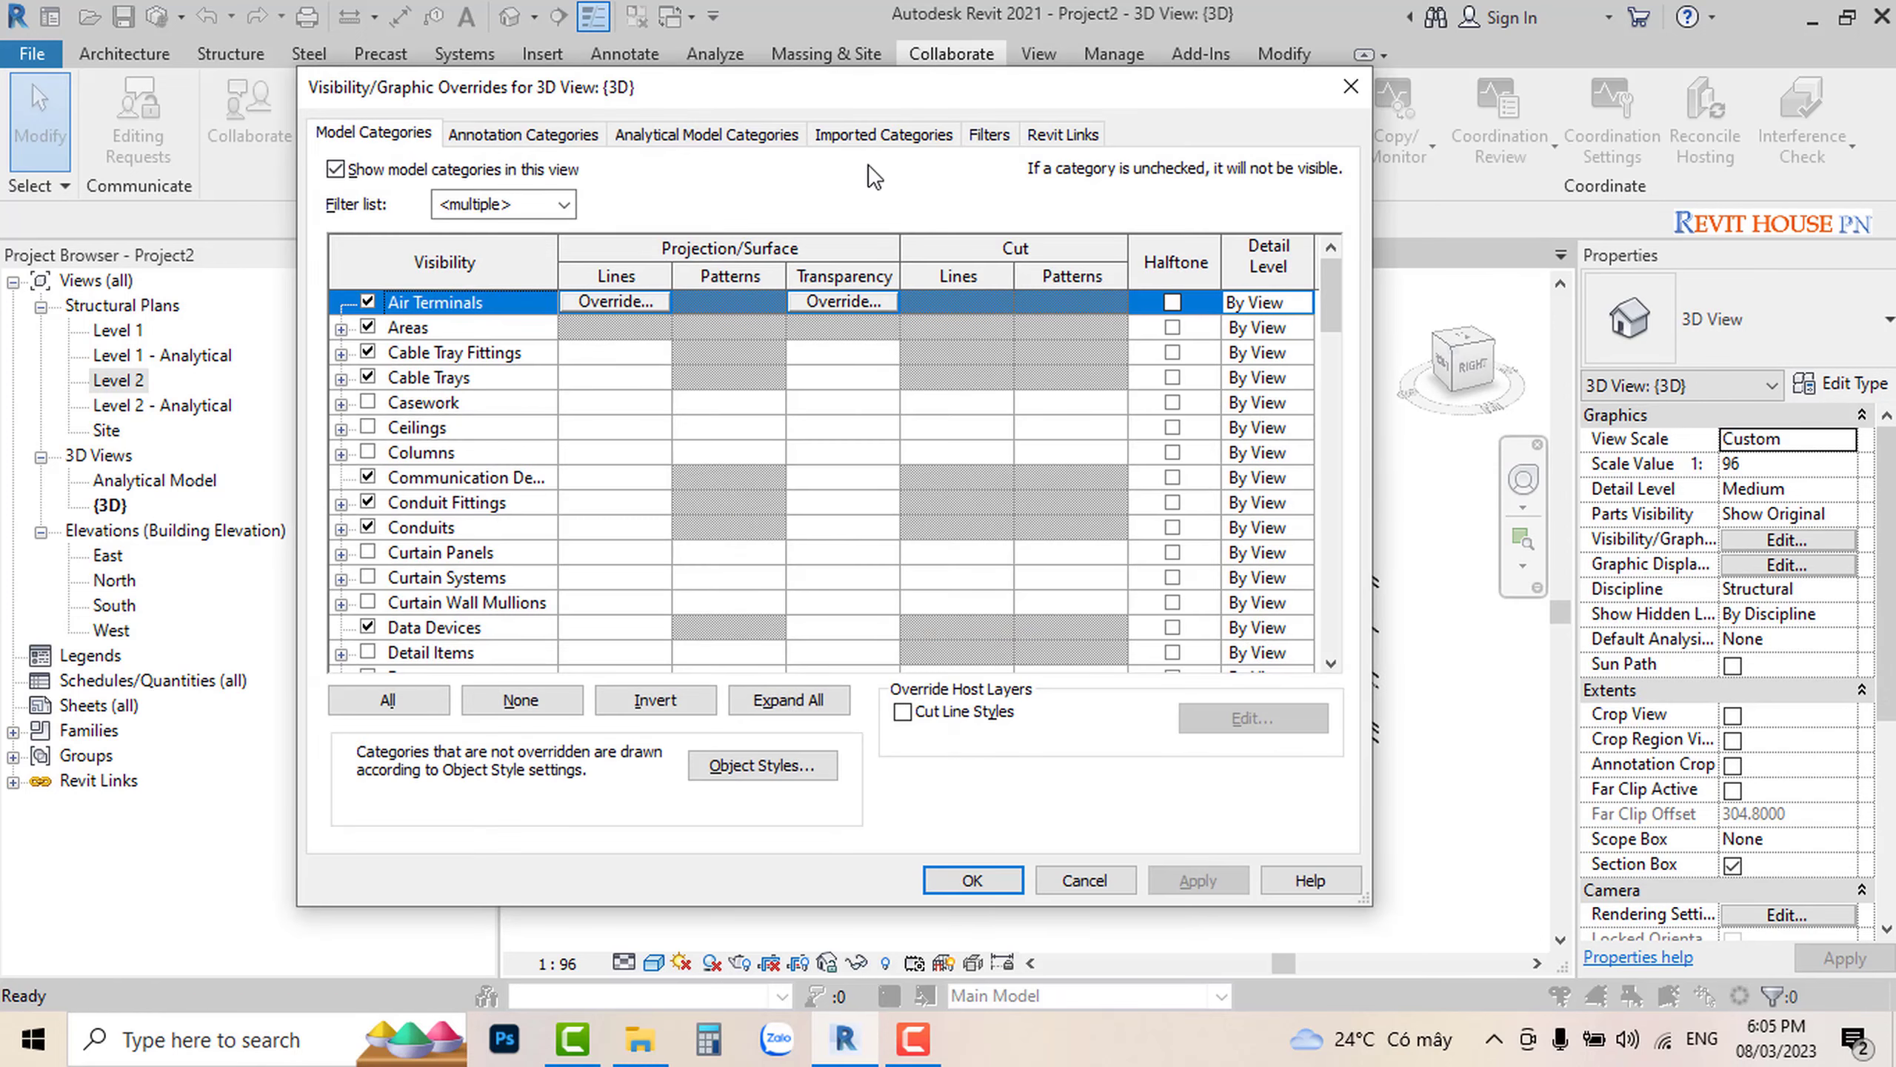
click(1045, 135)
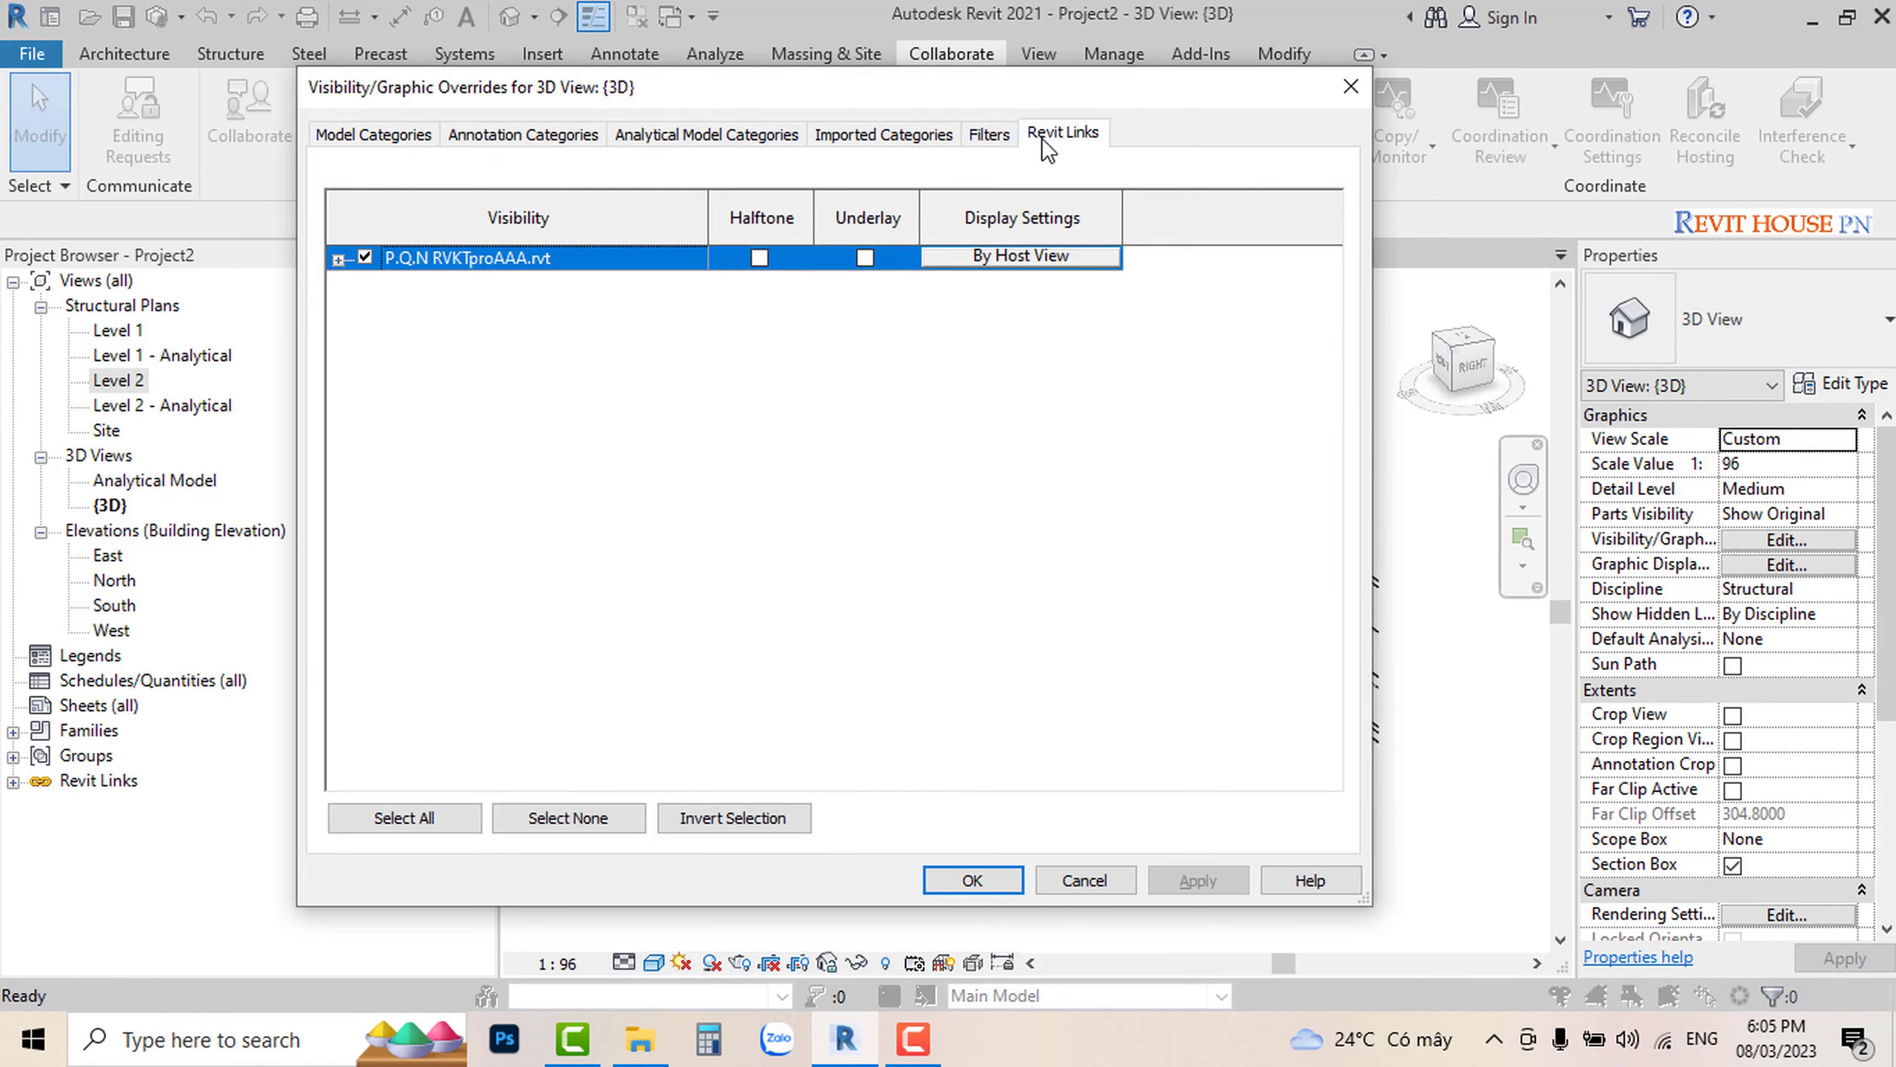
click(365, 257)
click(971, 880)
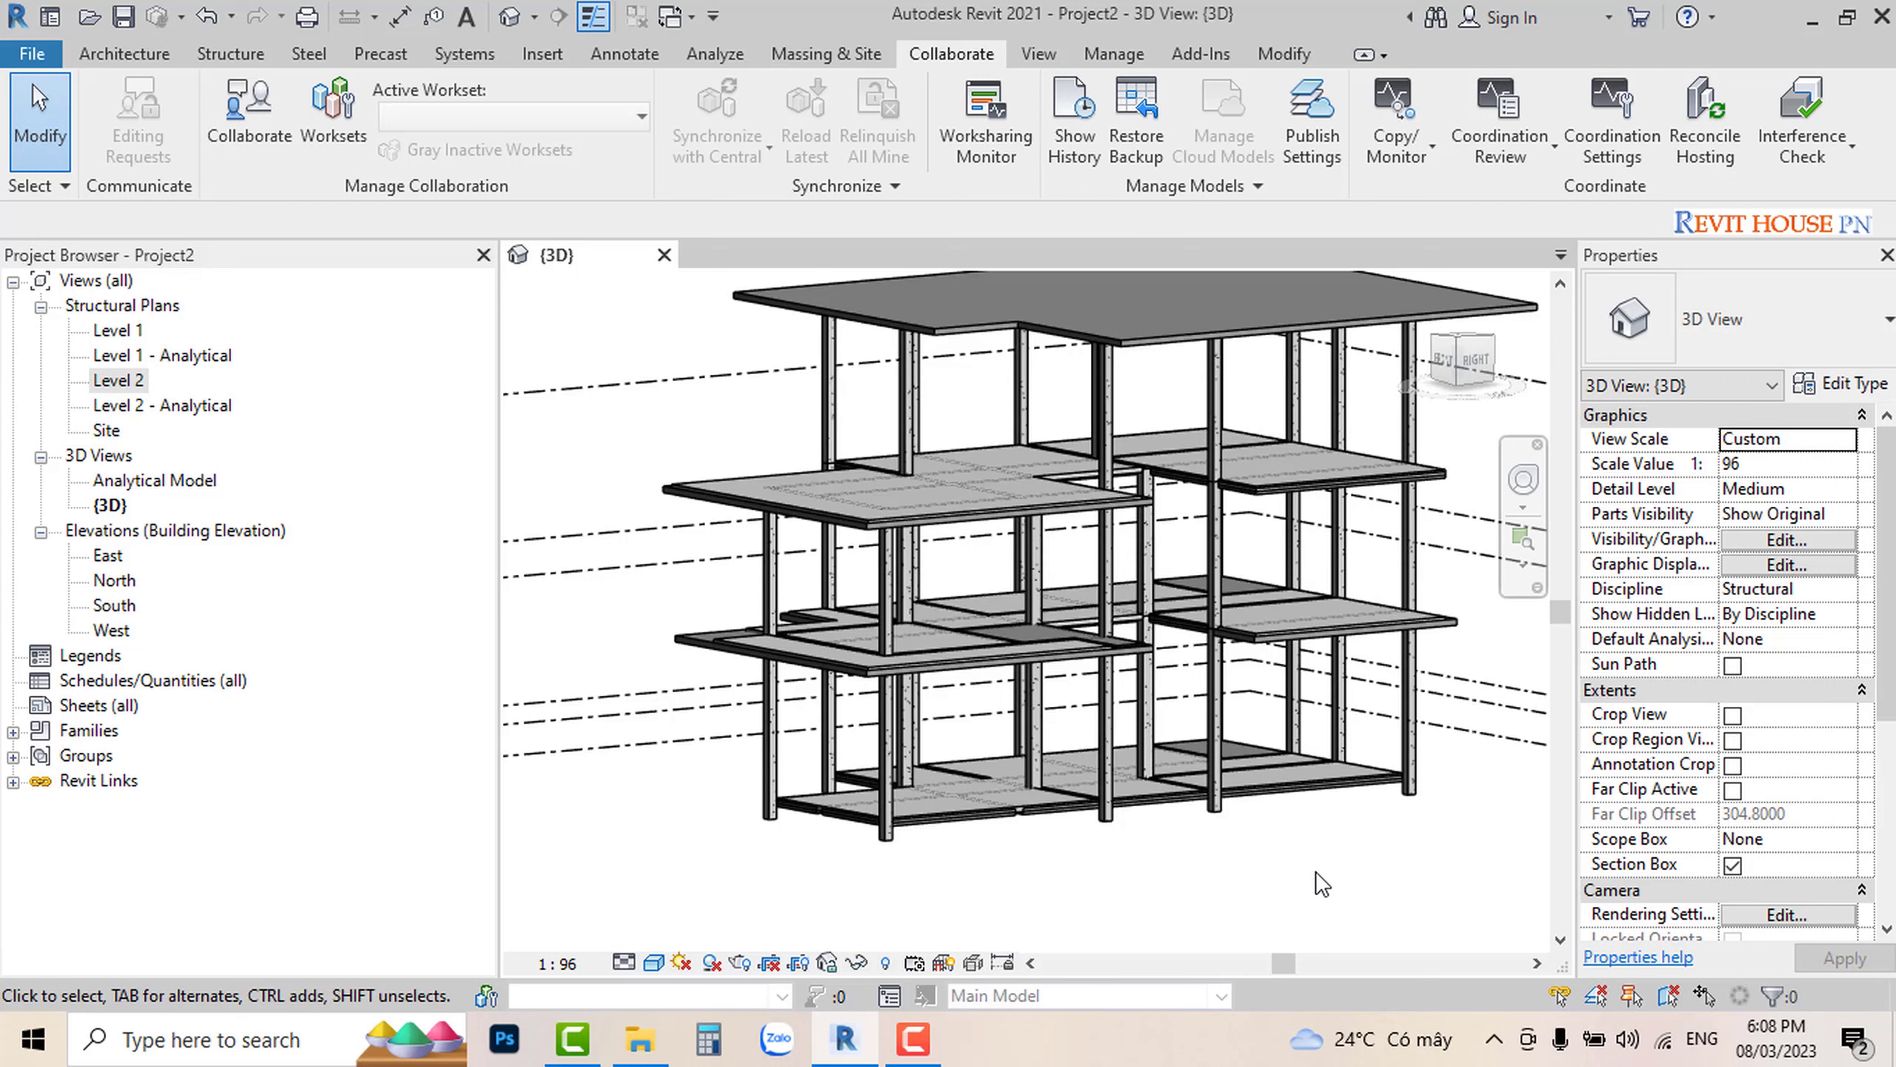
scroll(1313, 872, down, 1)
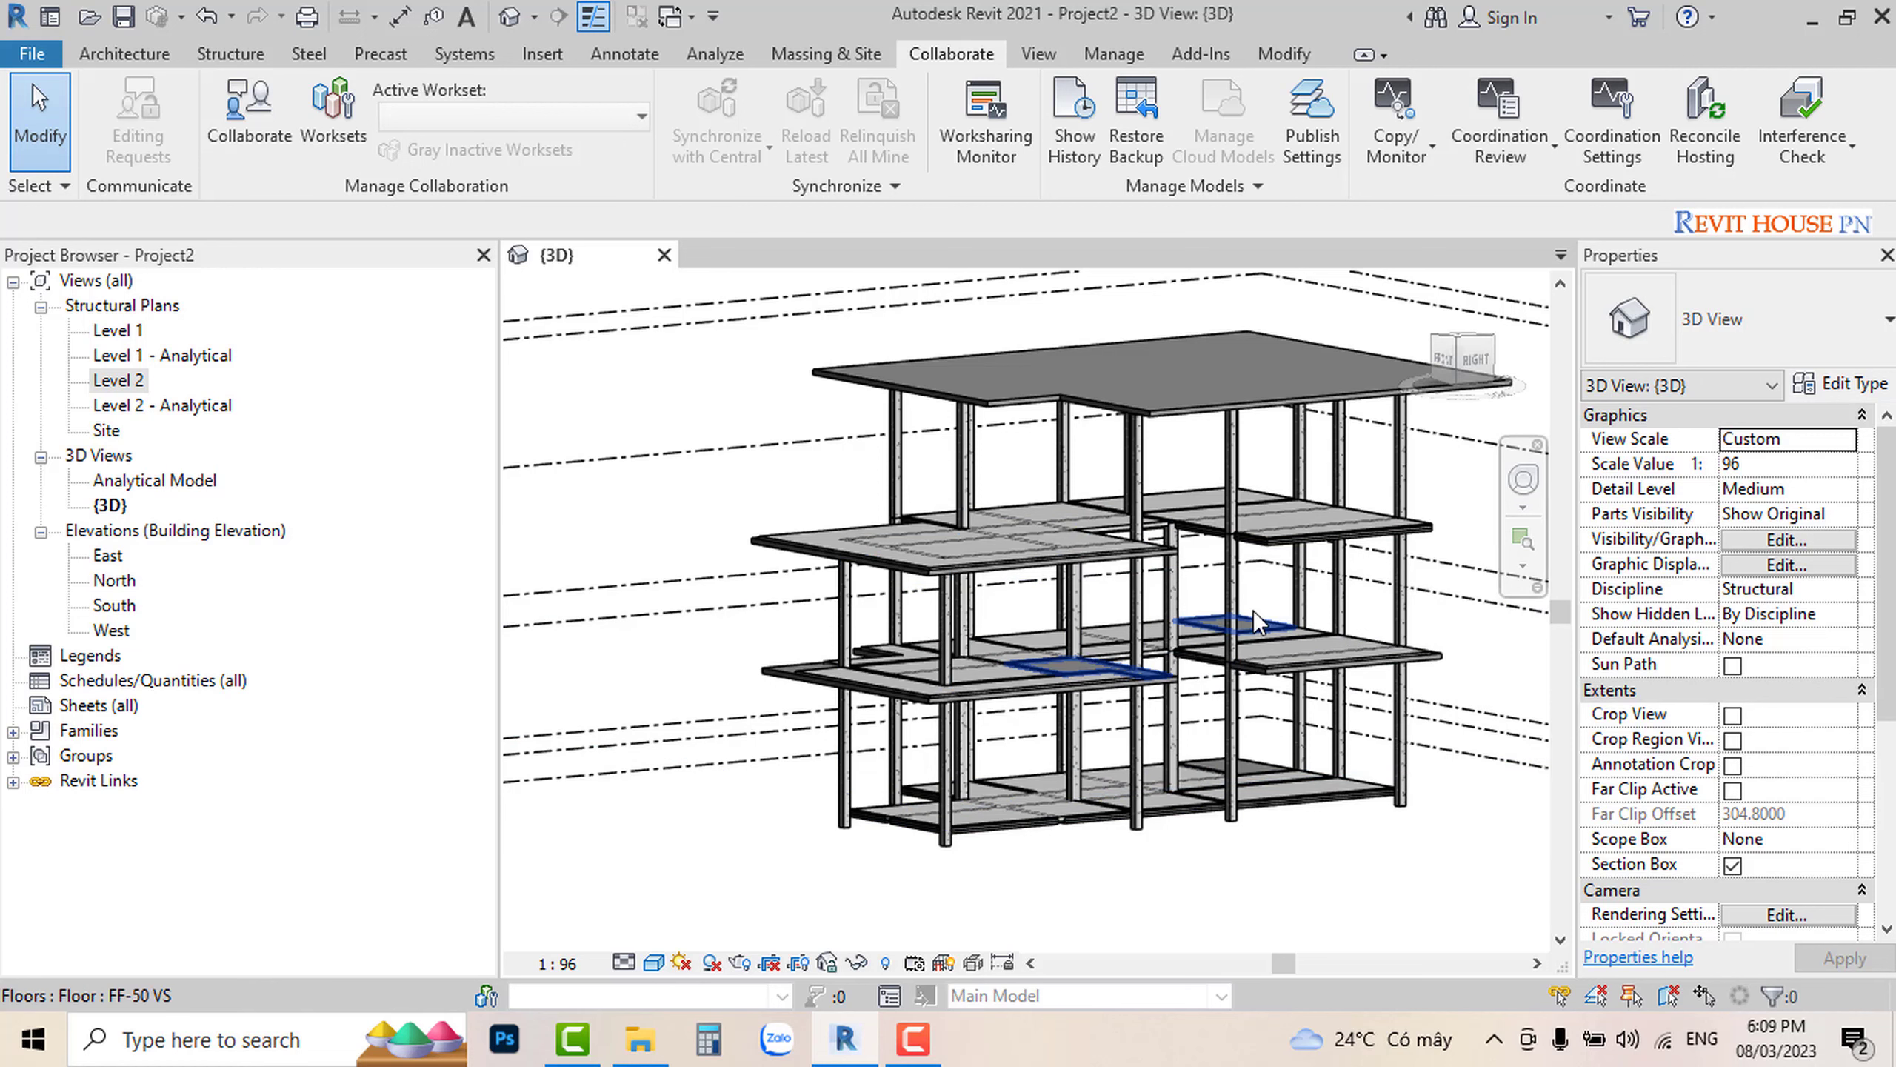
Step: Unload the P.Q.N RVKTproAAA.rvt link through Manage Links and confirm
click(1114, 55)
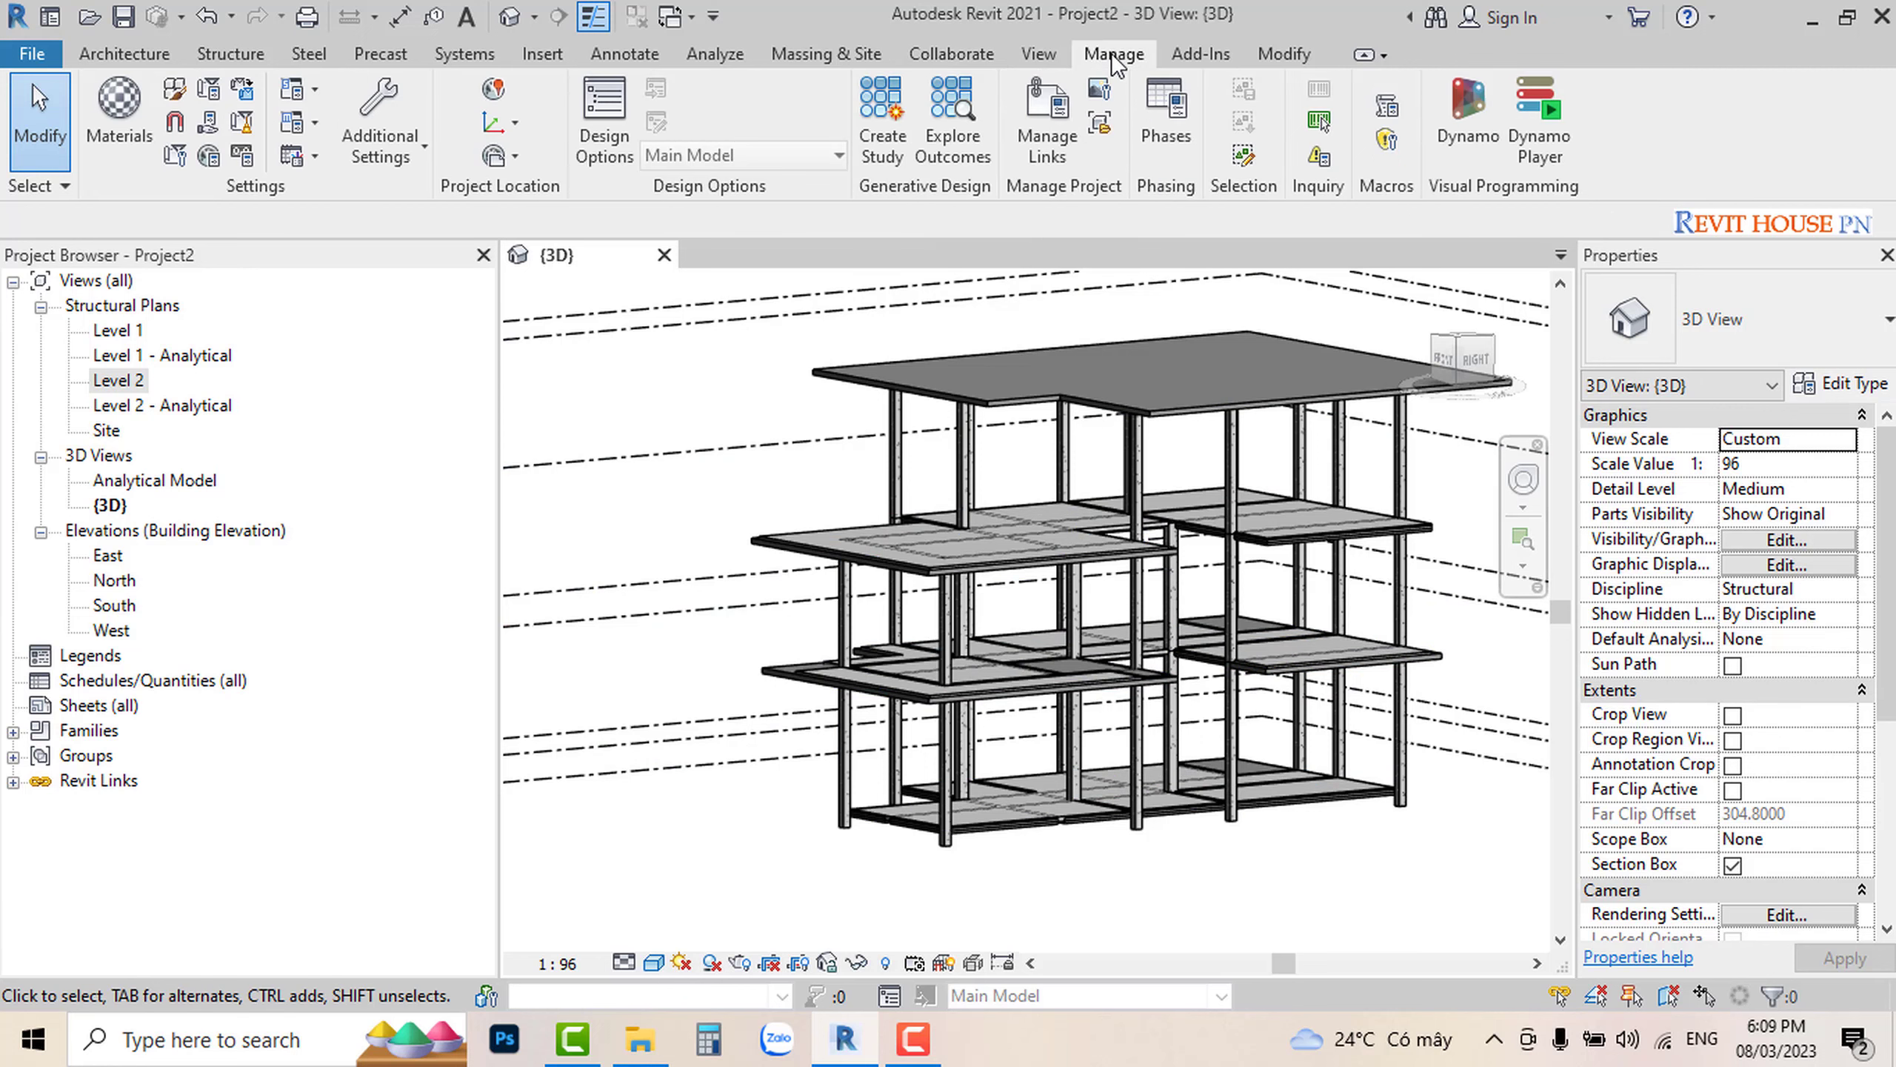
click(1047, 159)
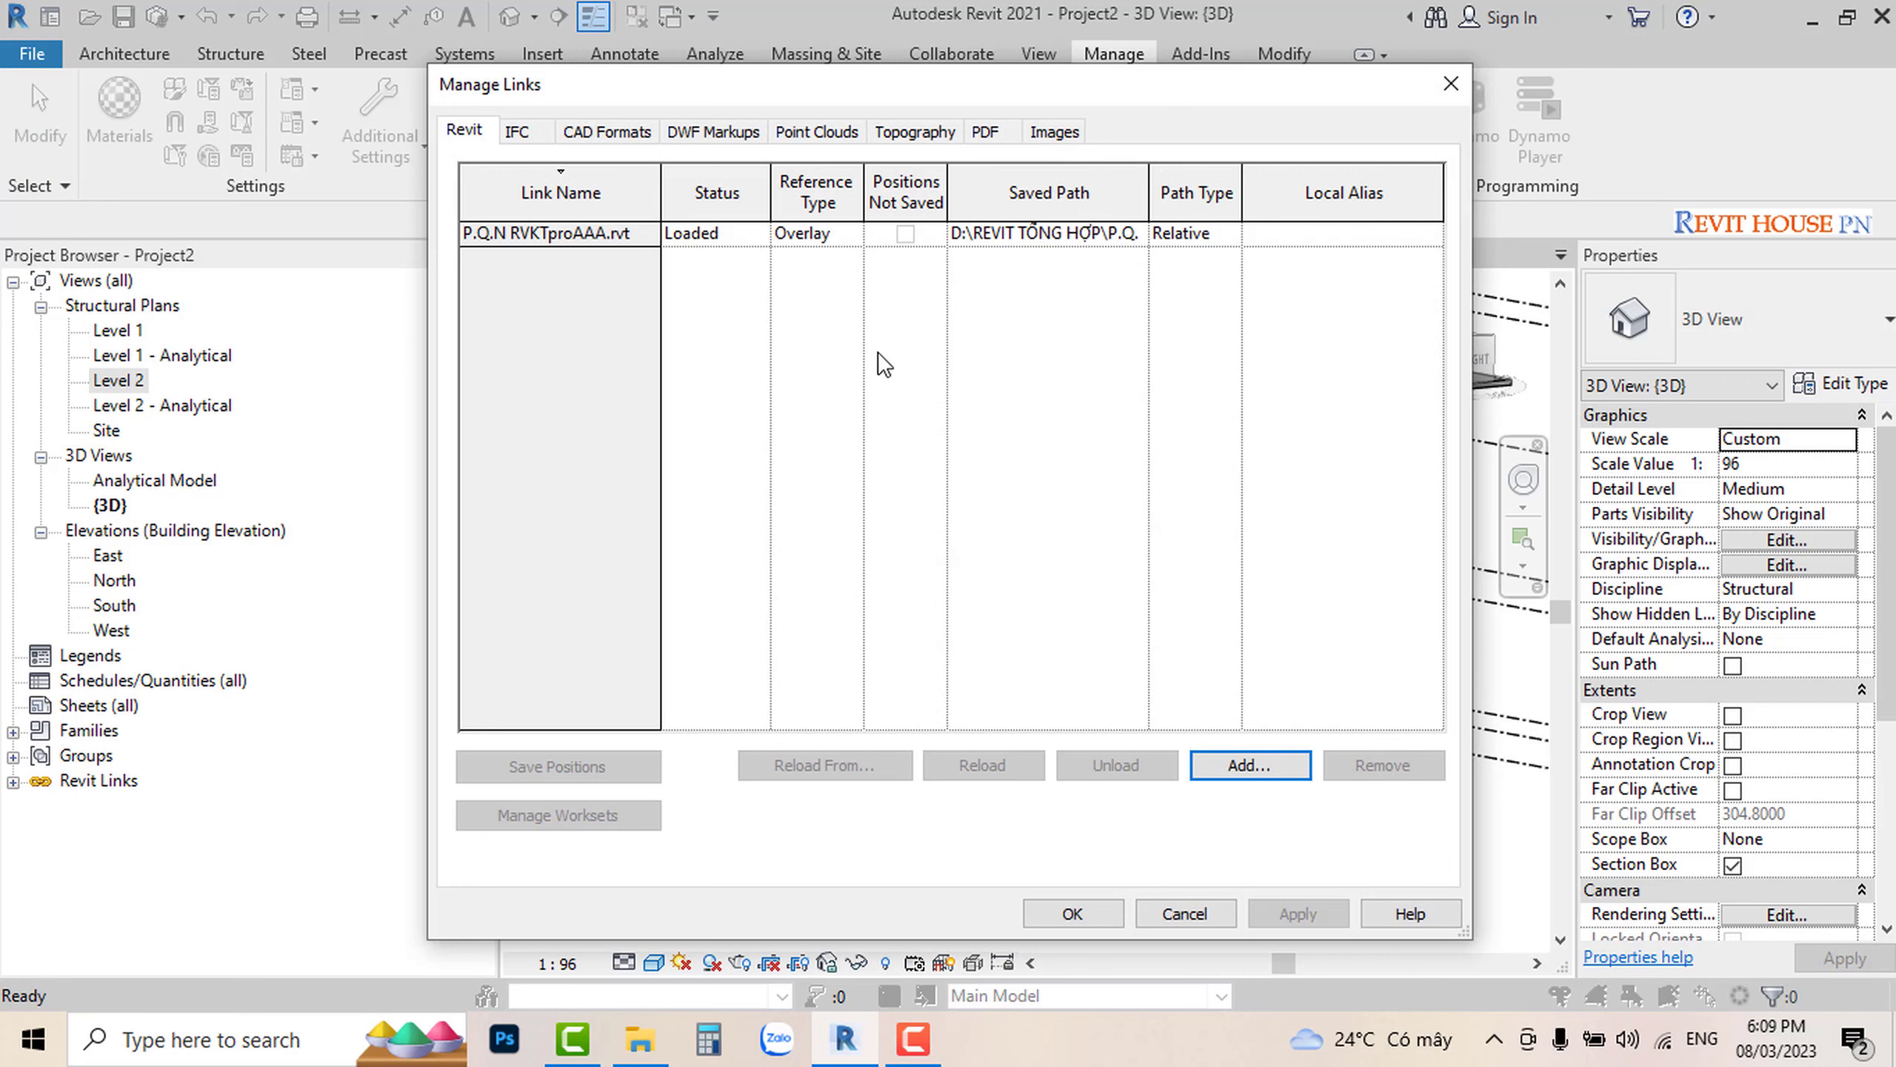
click(575, 237)
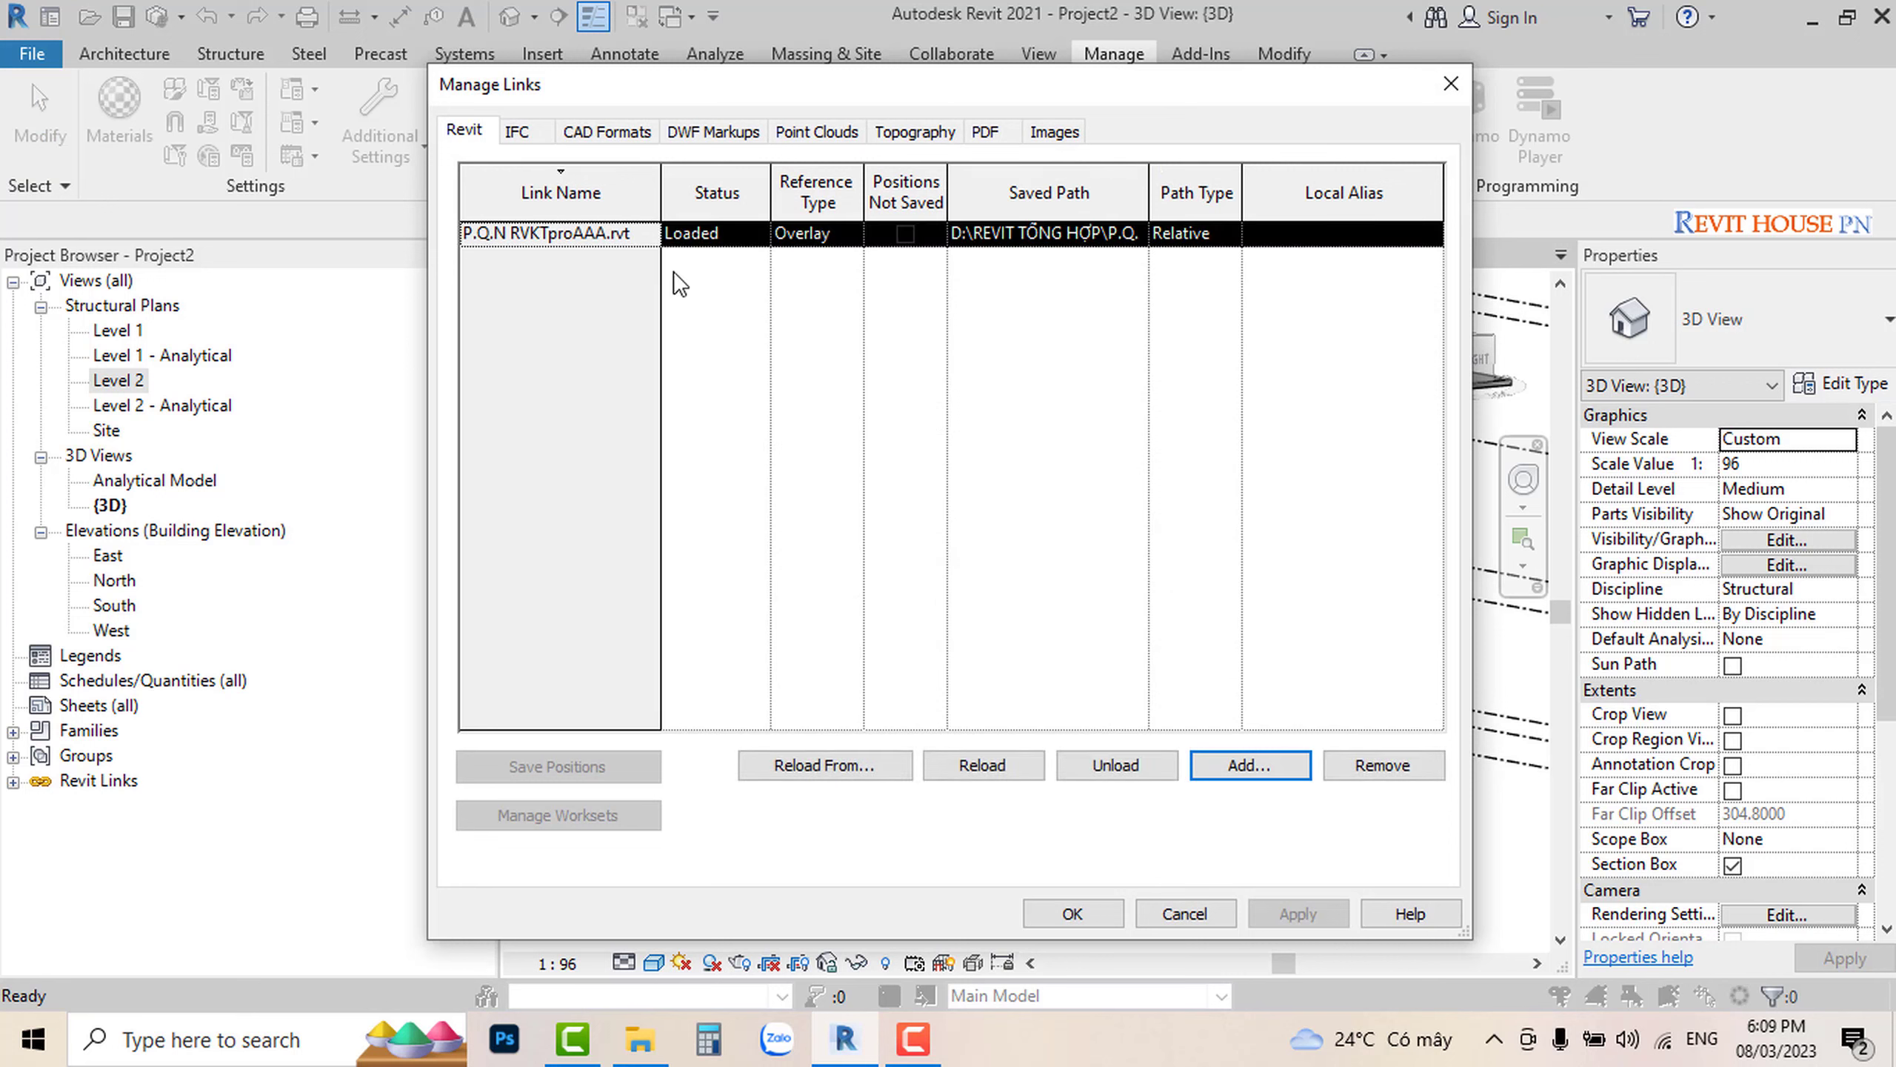
click(1111, 769)
click(1028, 566)
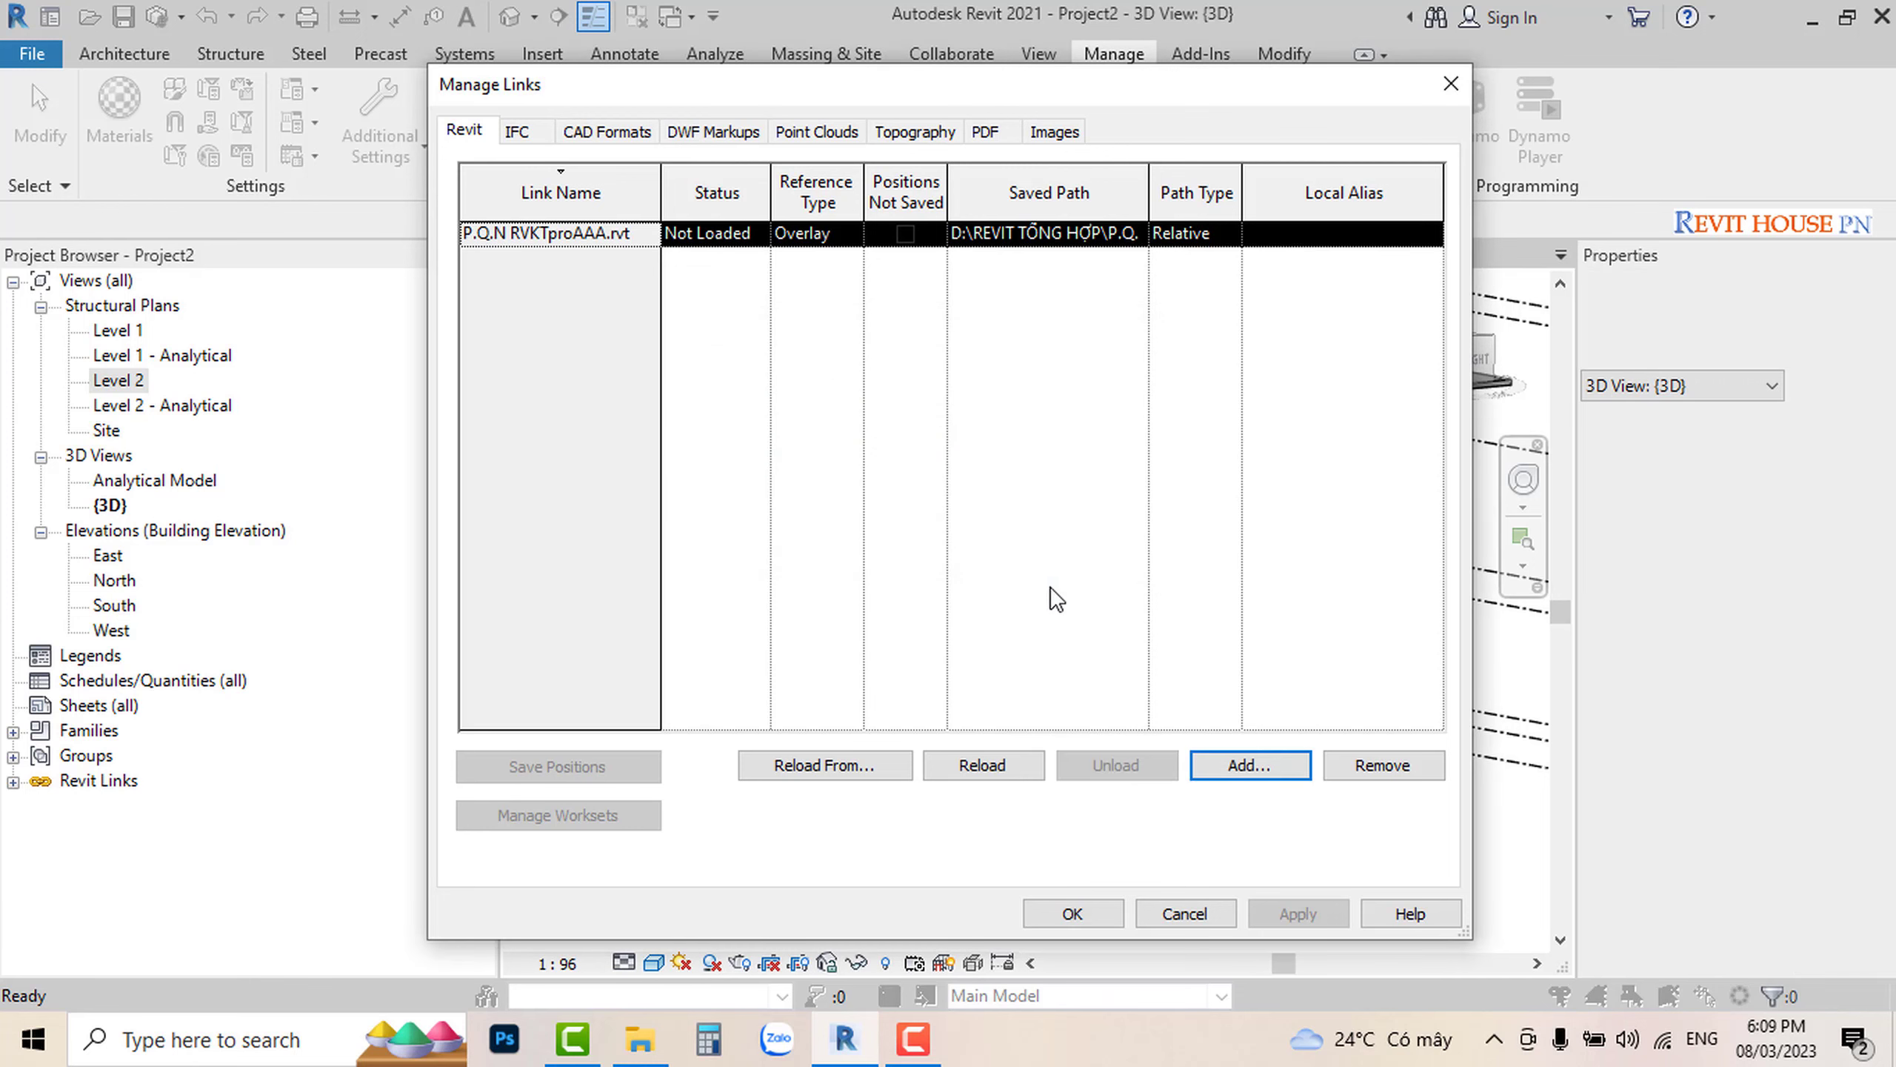
click(1075, 913)
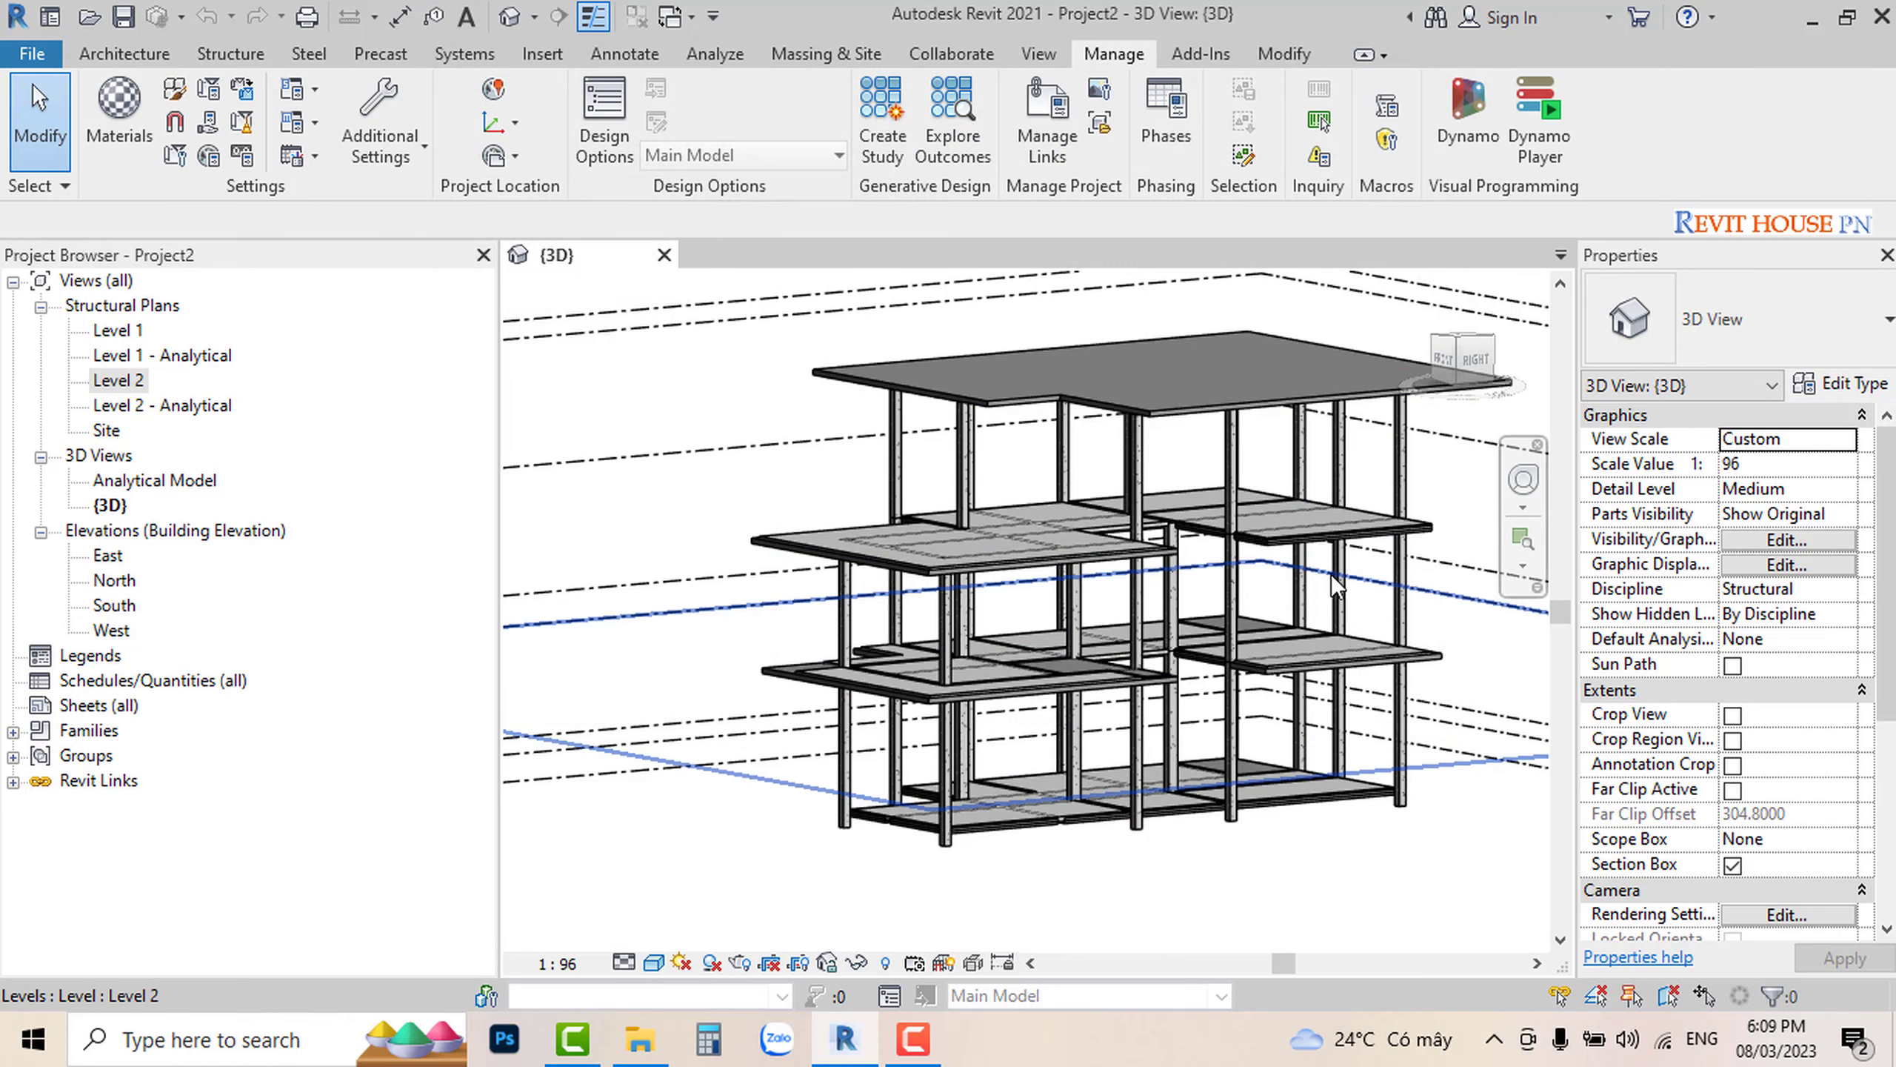
click(640, 1038)
Step: Open P.Q.N RVKTproAAA.rvt and window-select all 481 elements of the house in 3D
double_click(409, 269)
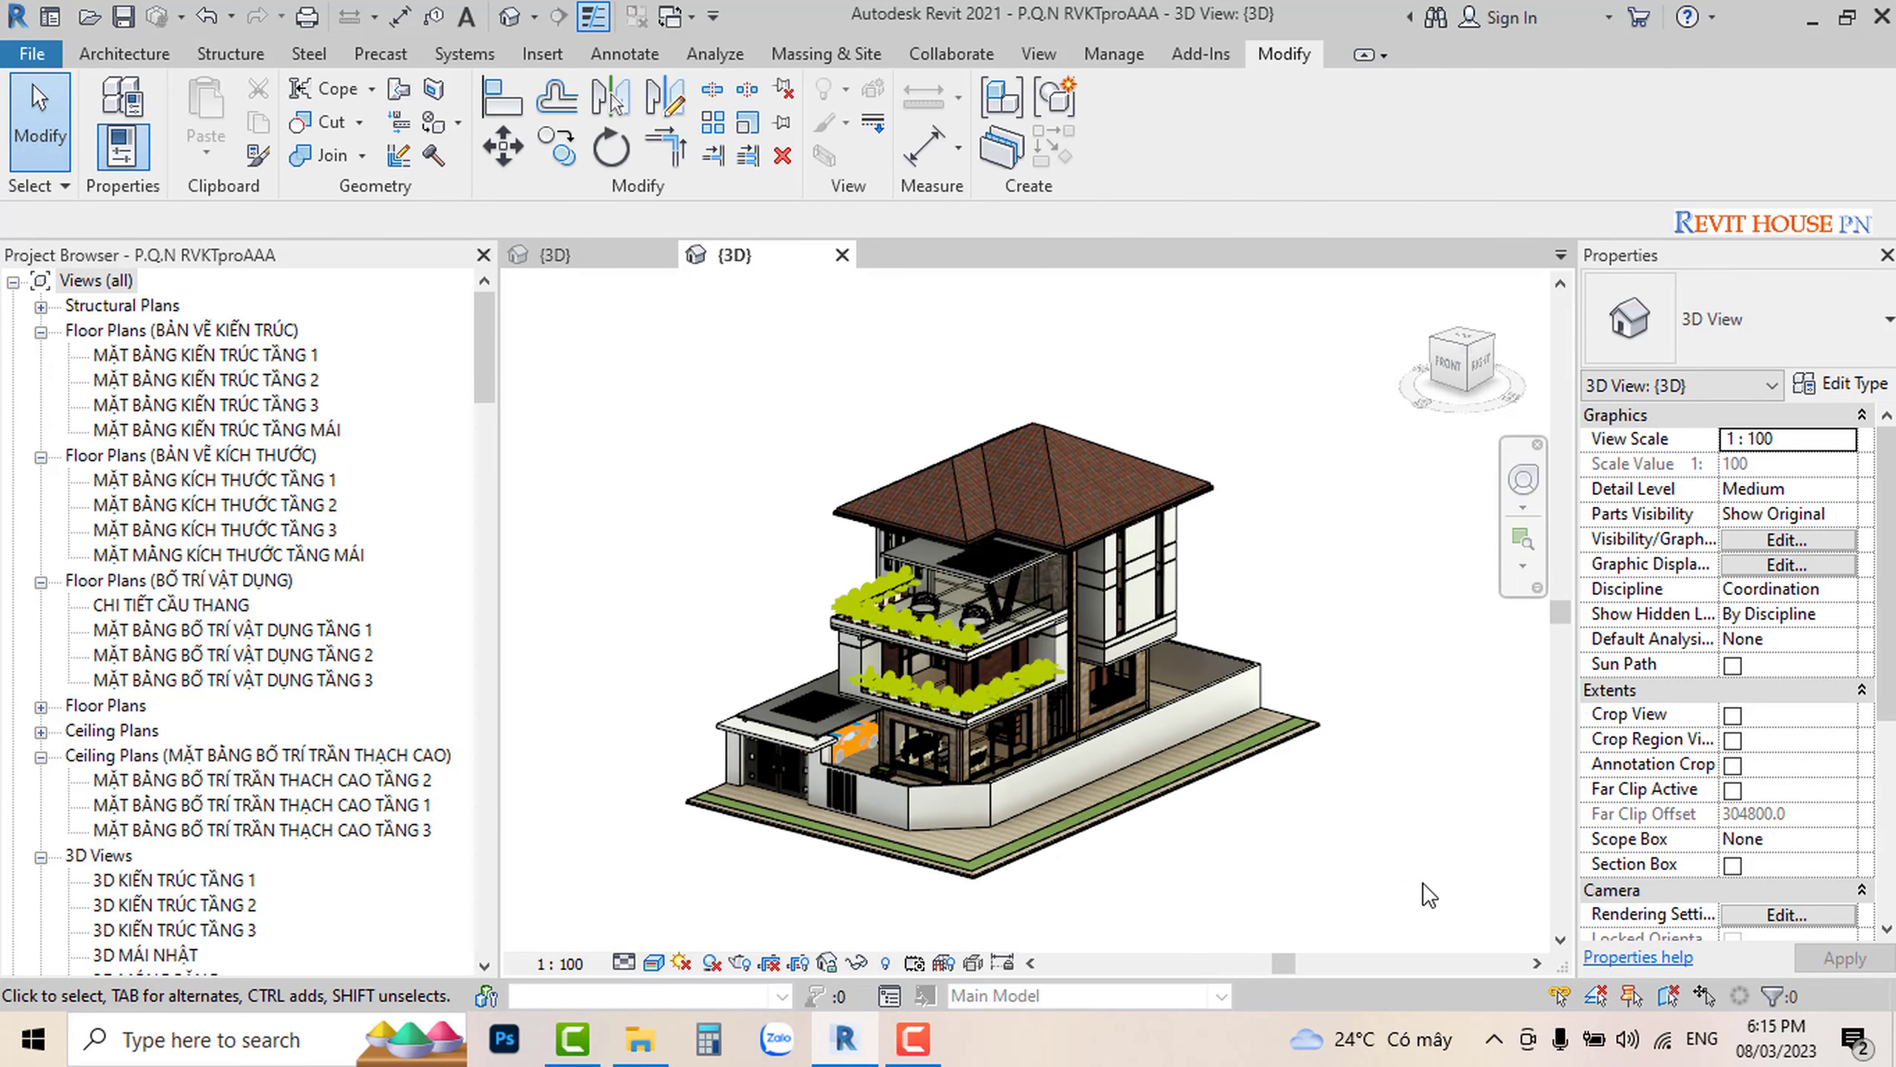
drag(1425, 892, 637, 396)
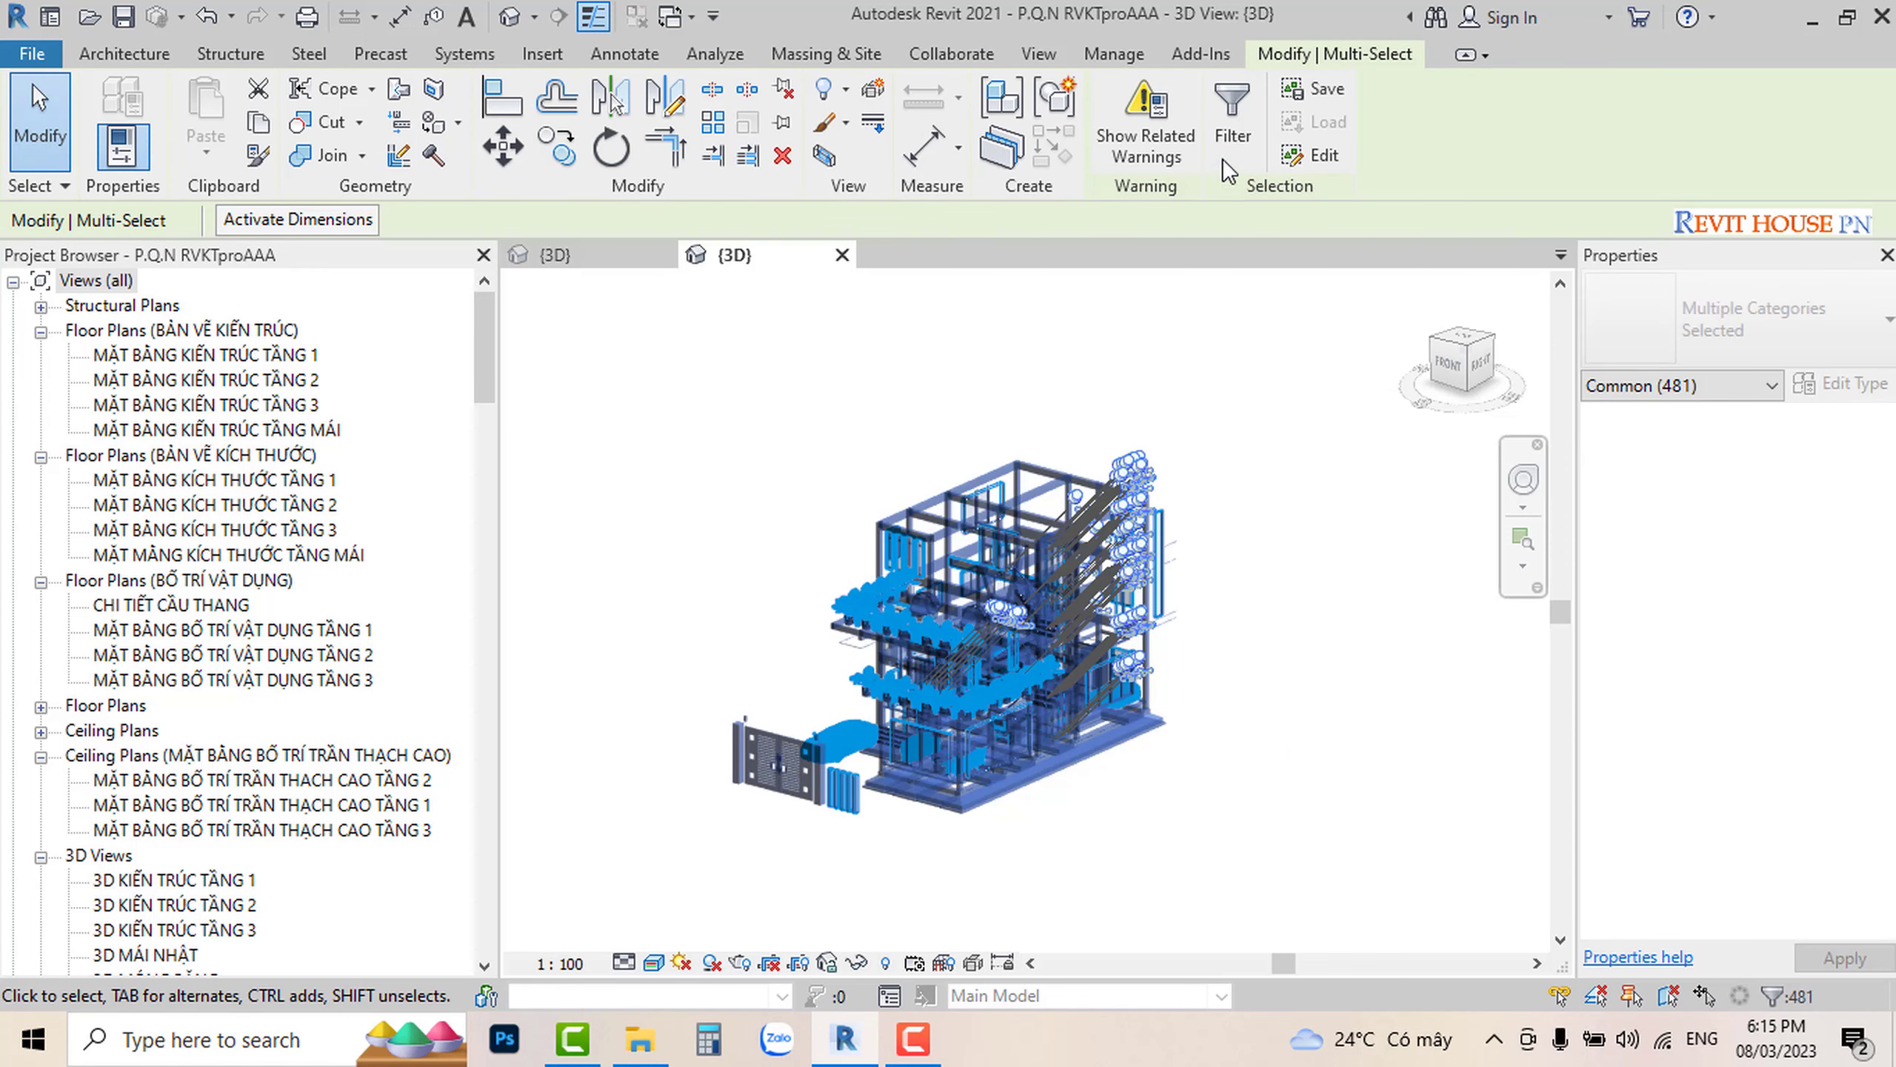
Step: Filter to Structural Framing (Girder) and (Other), 46 beams, and copy them to the clipboard
click(1233, 119)
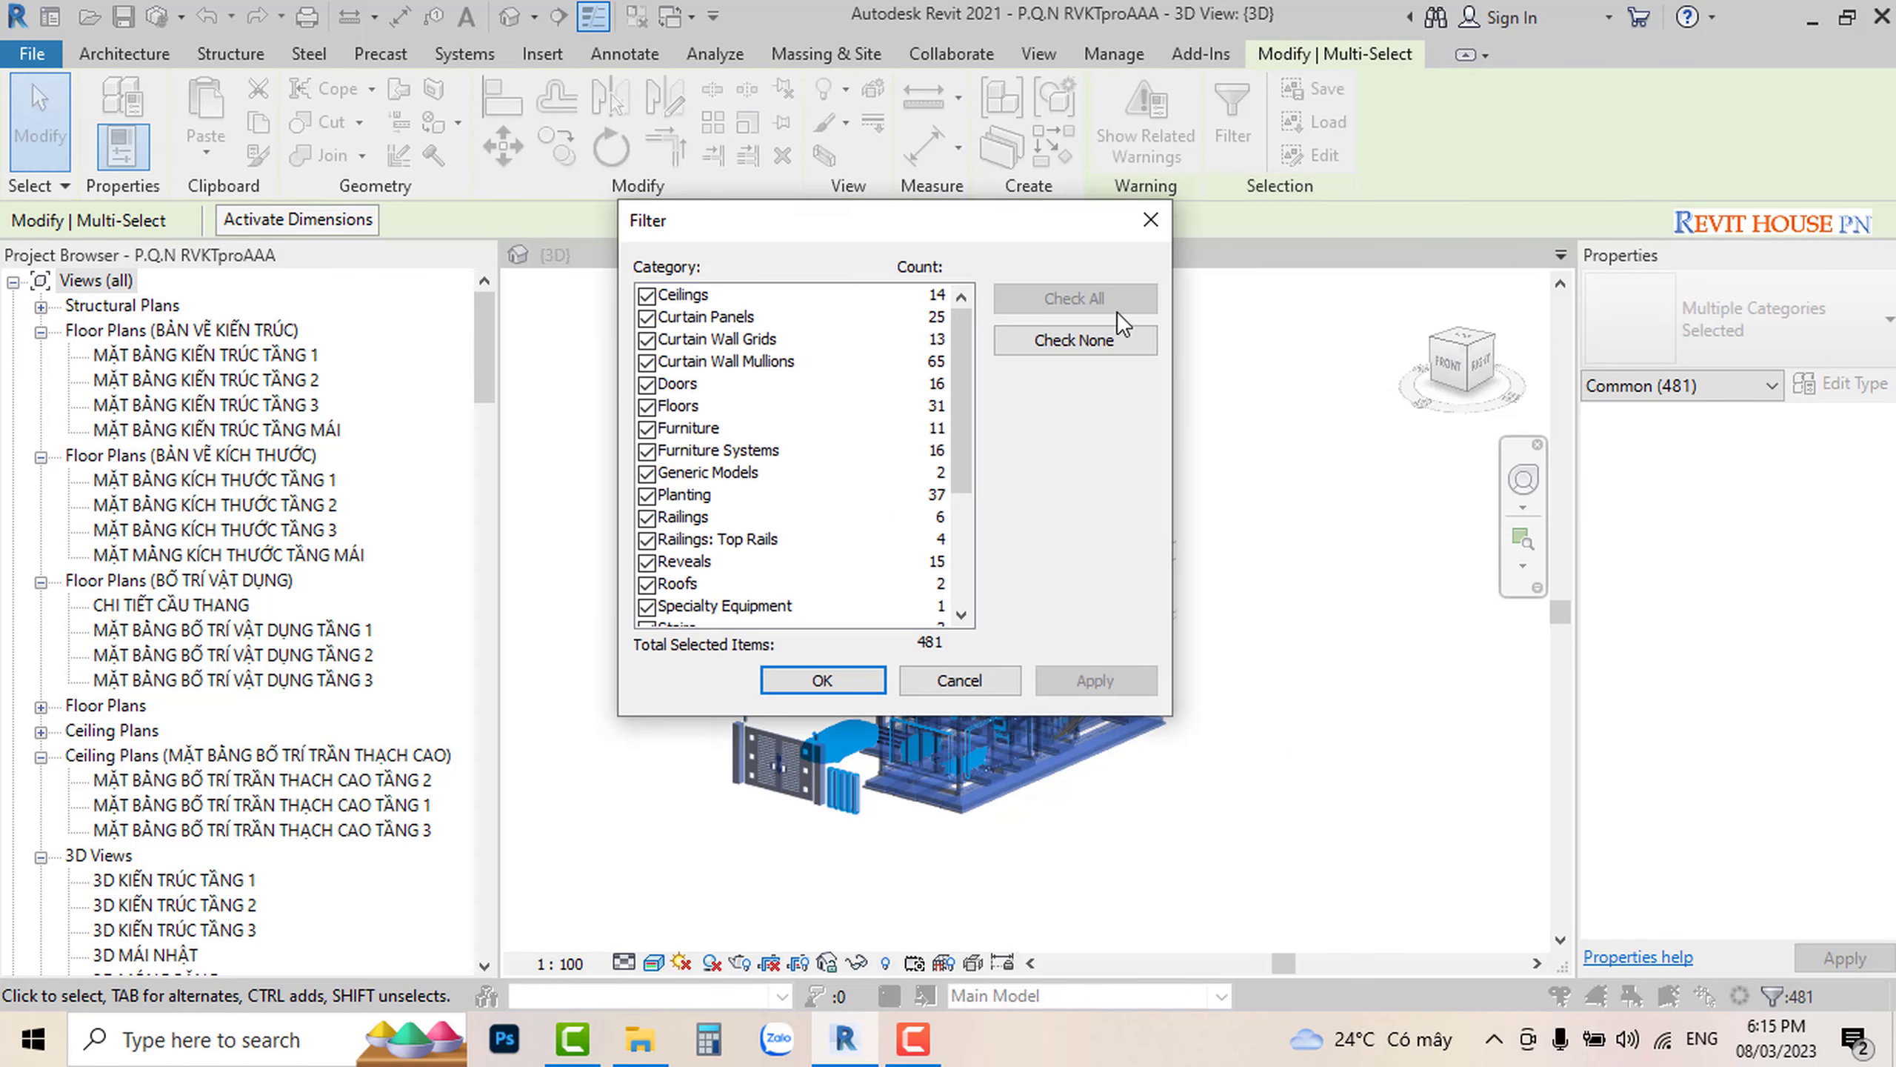
click(1063, 340)
scroll(762, 541, down, 3)
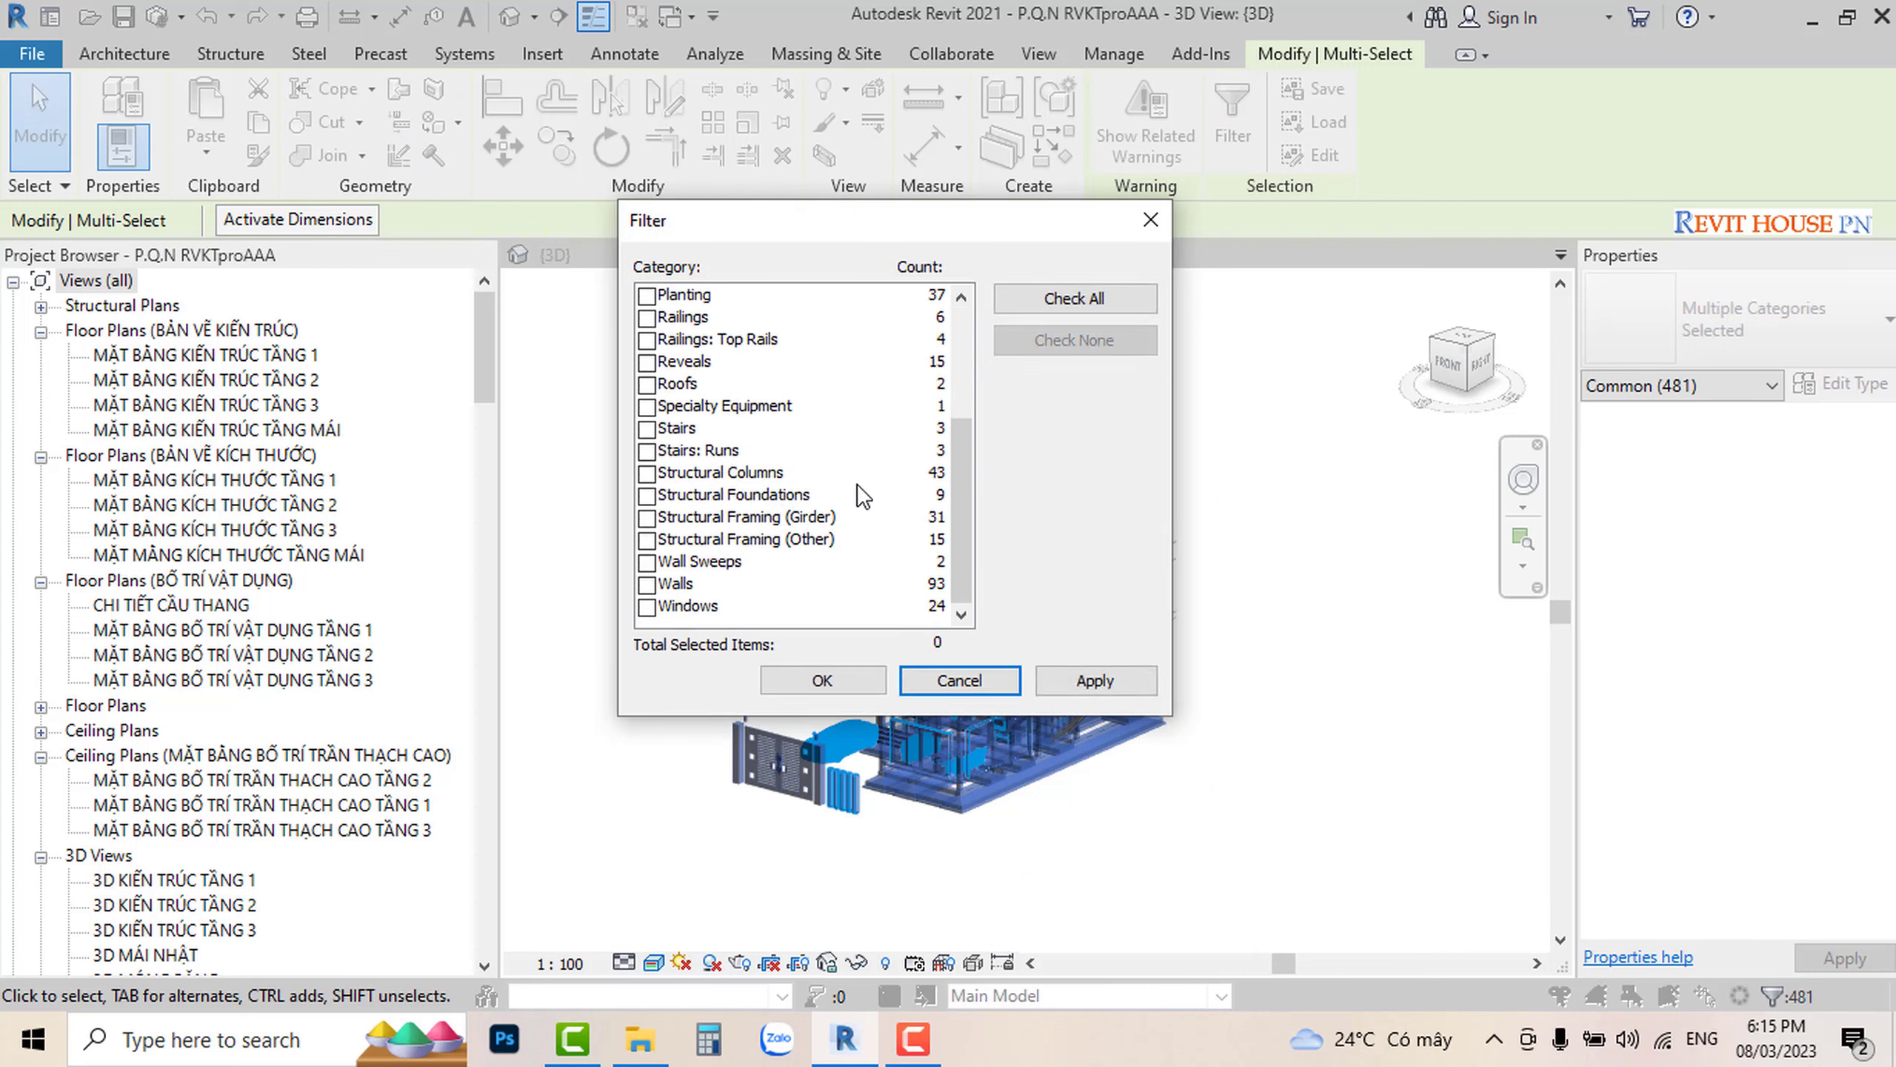
click(647, 517)
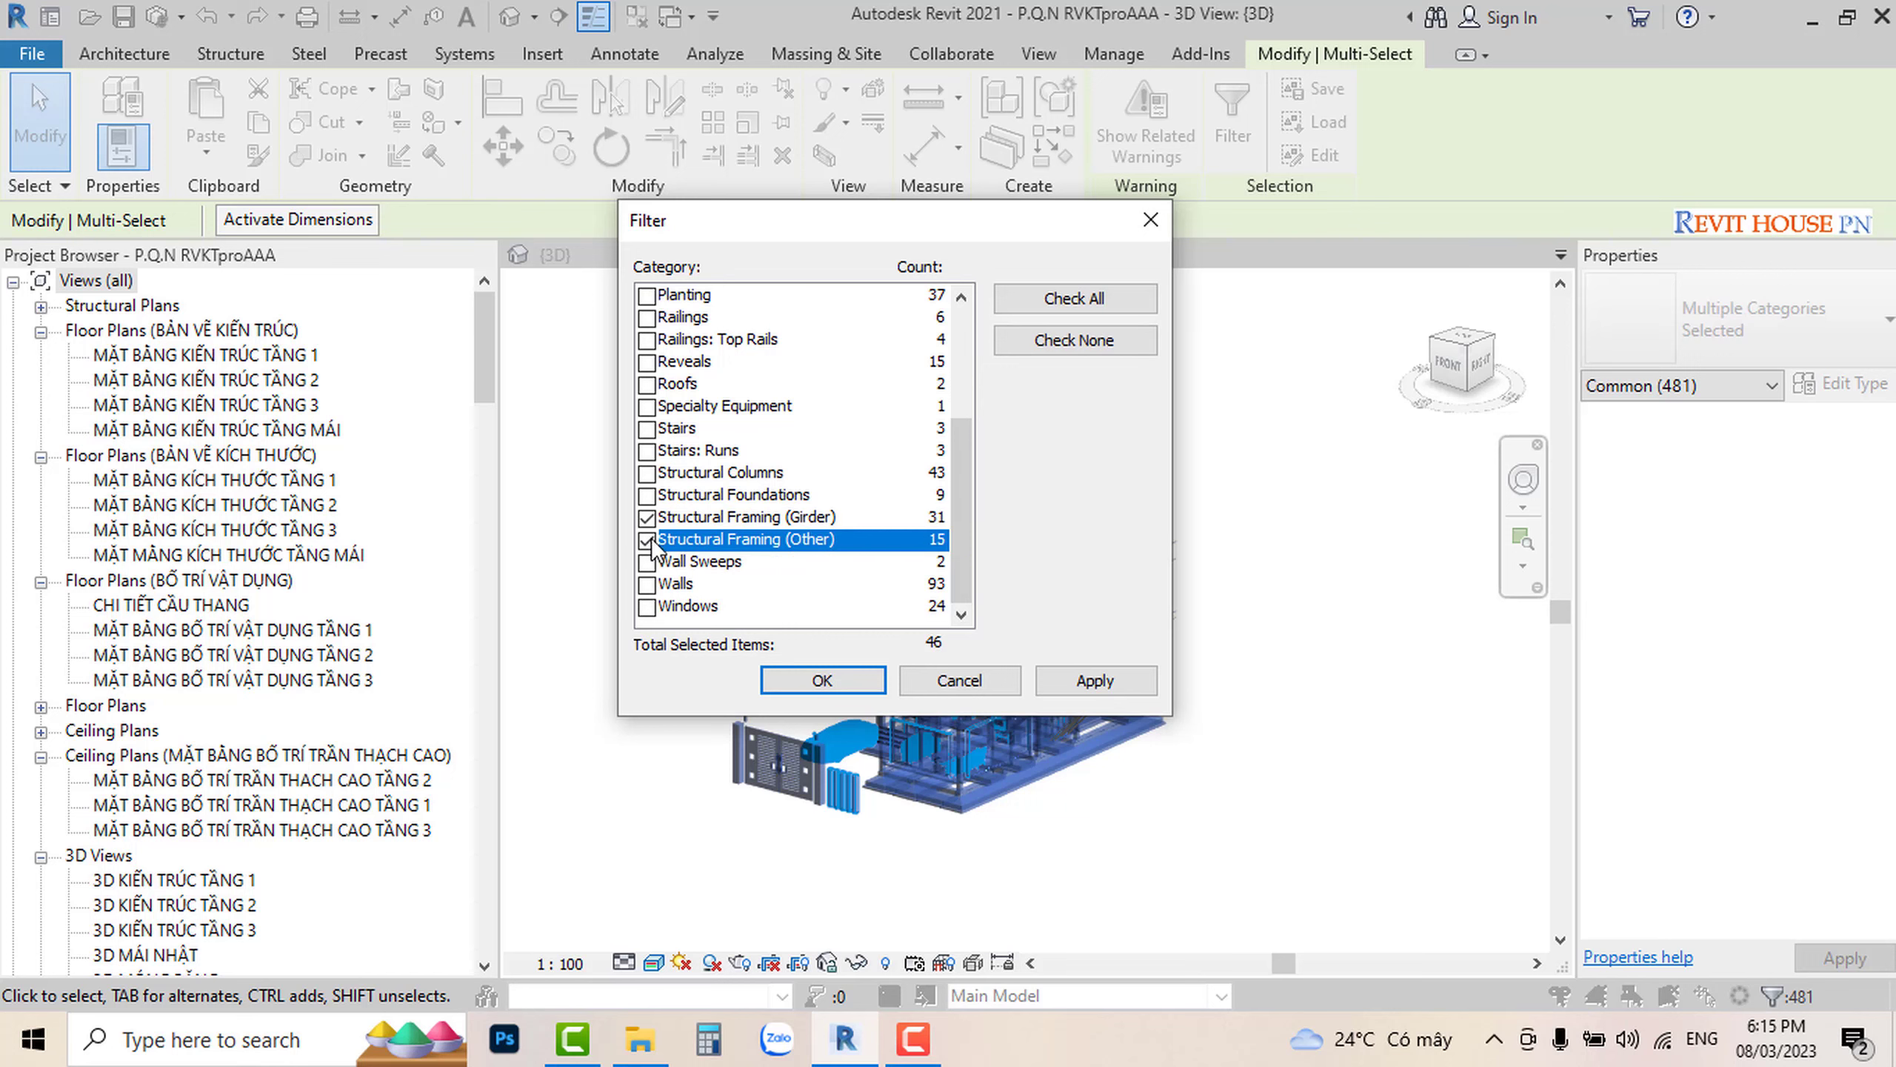
click(850, 681)
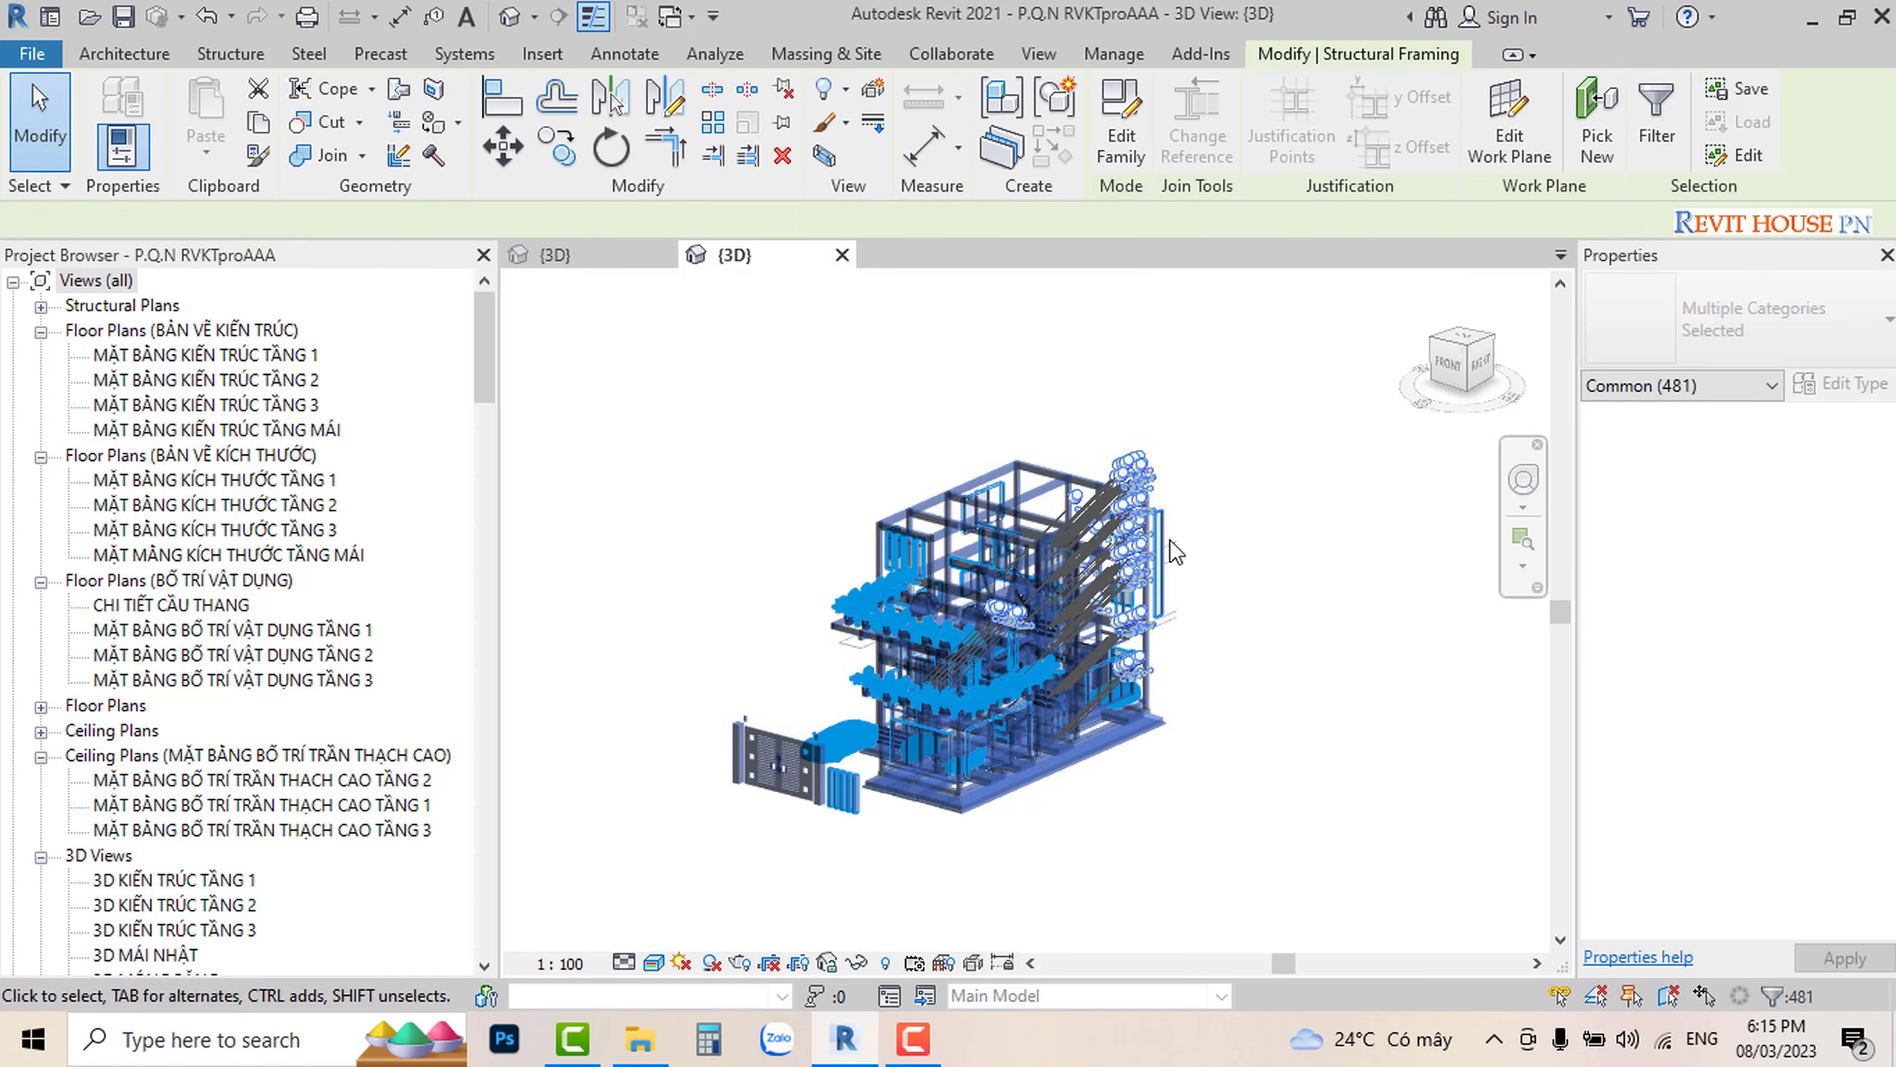
click(258, 126)
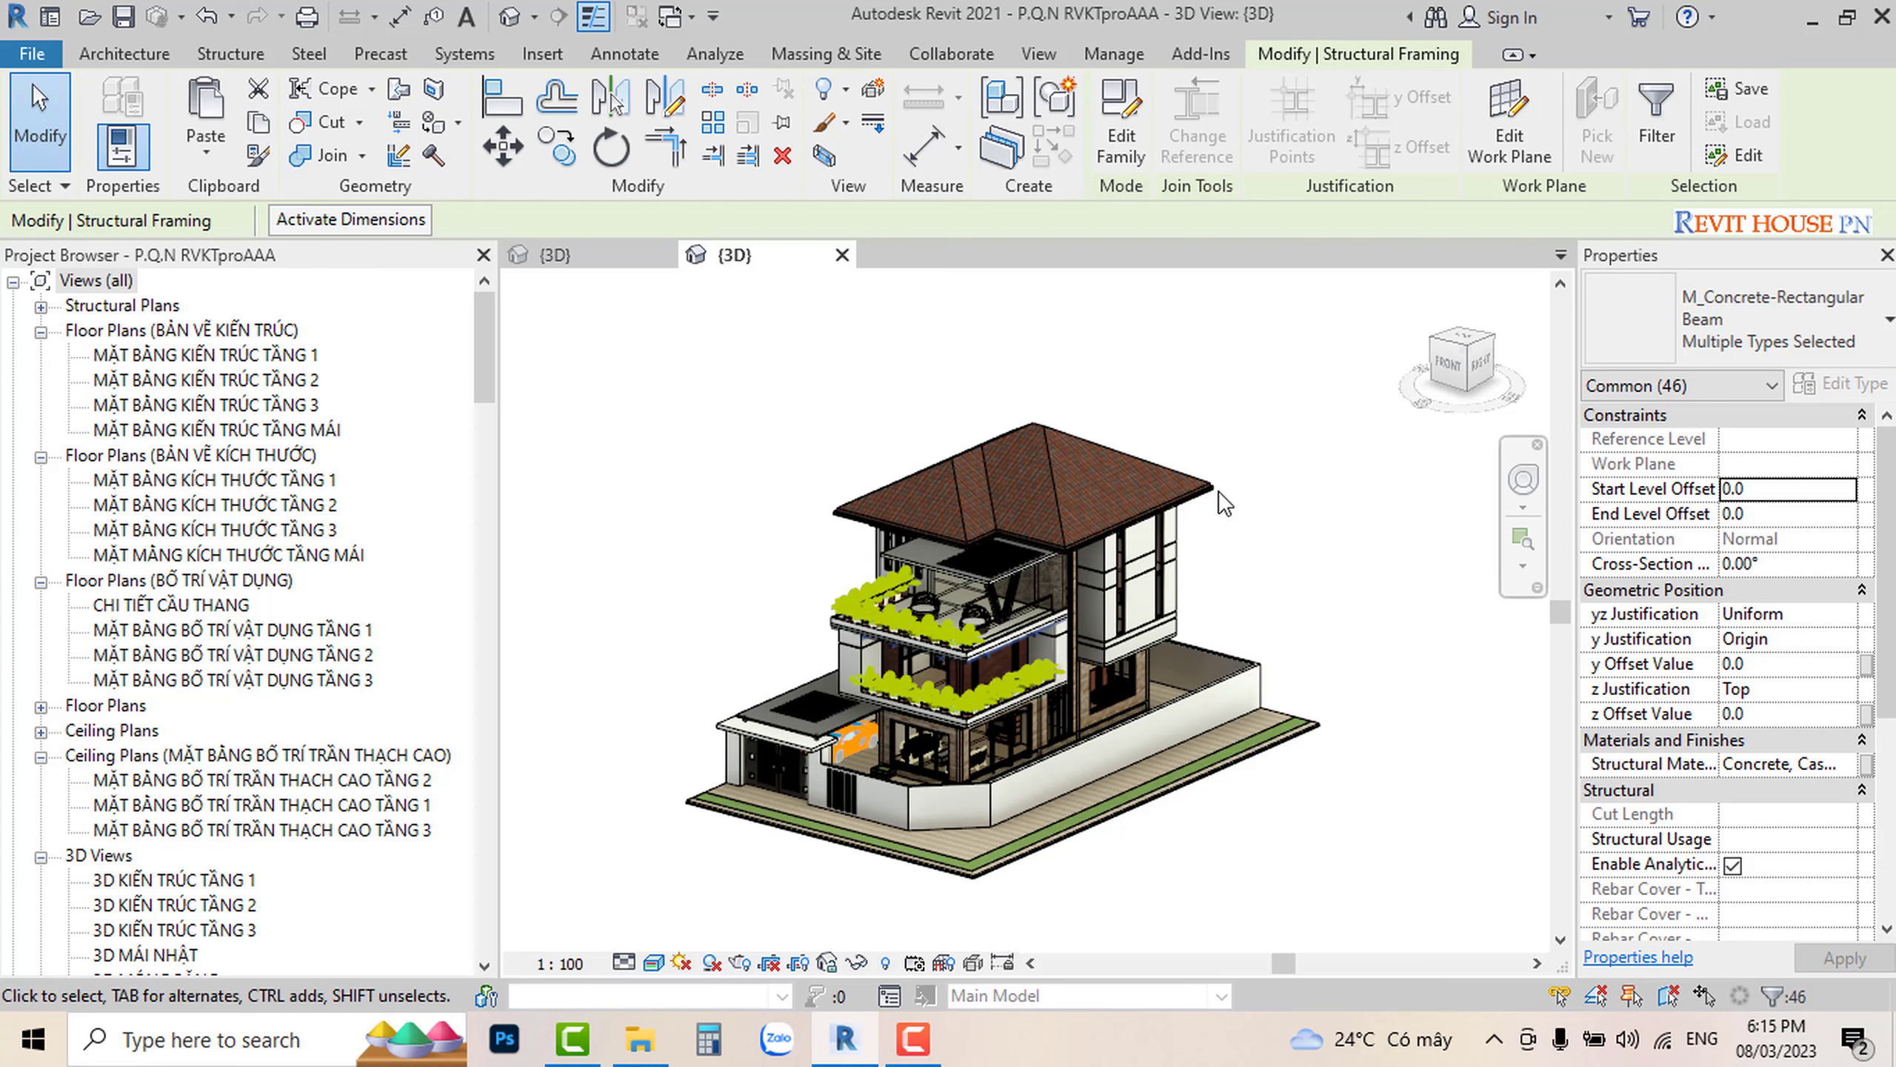
Step: Switch to Project2's {3D} view and dismiss the Project Not Saved Recently reminder
click(587, 251)
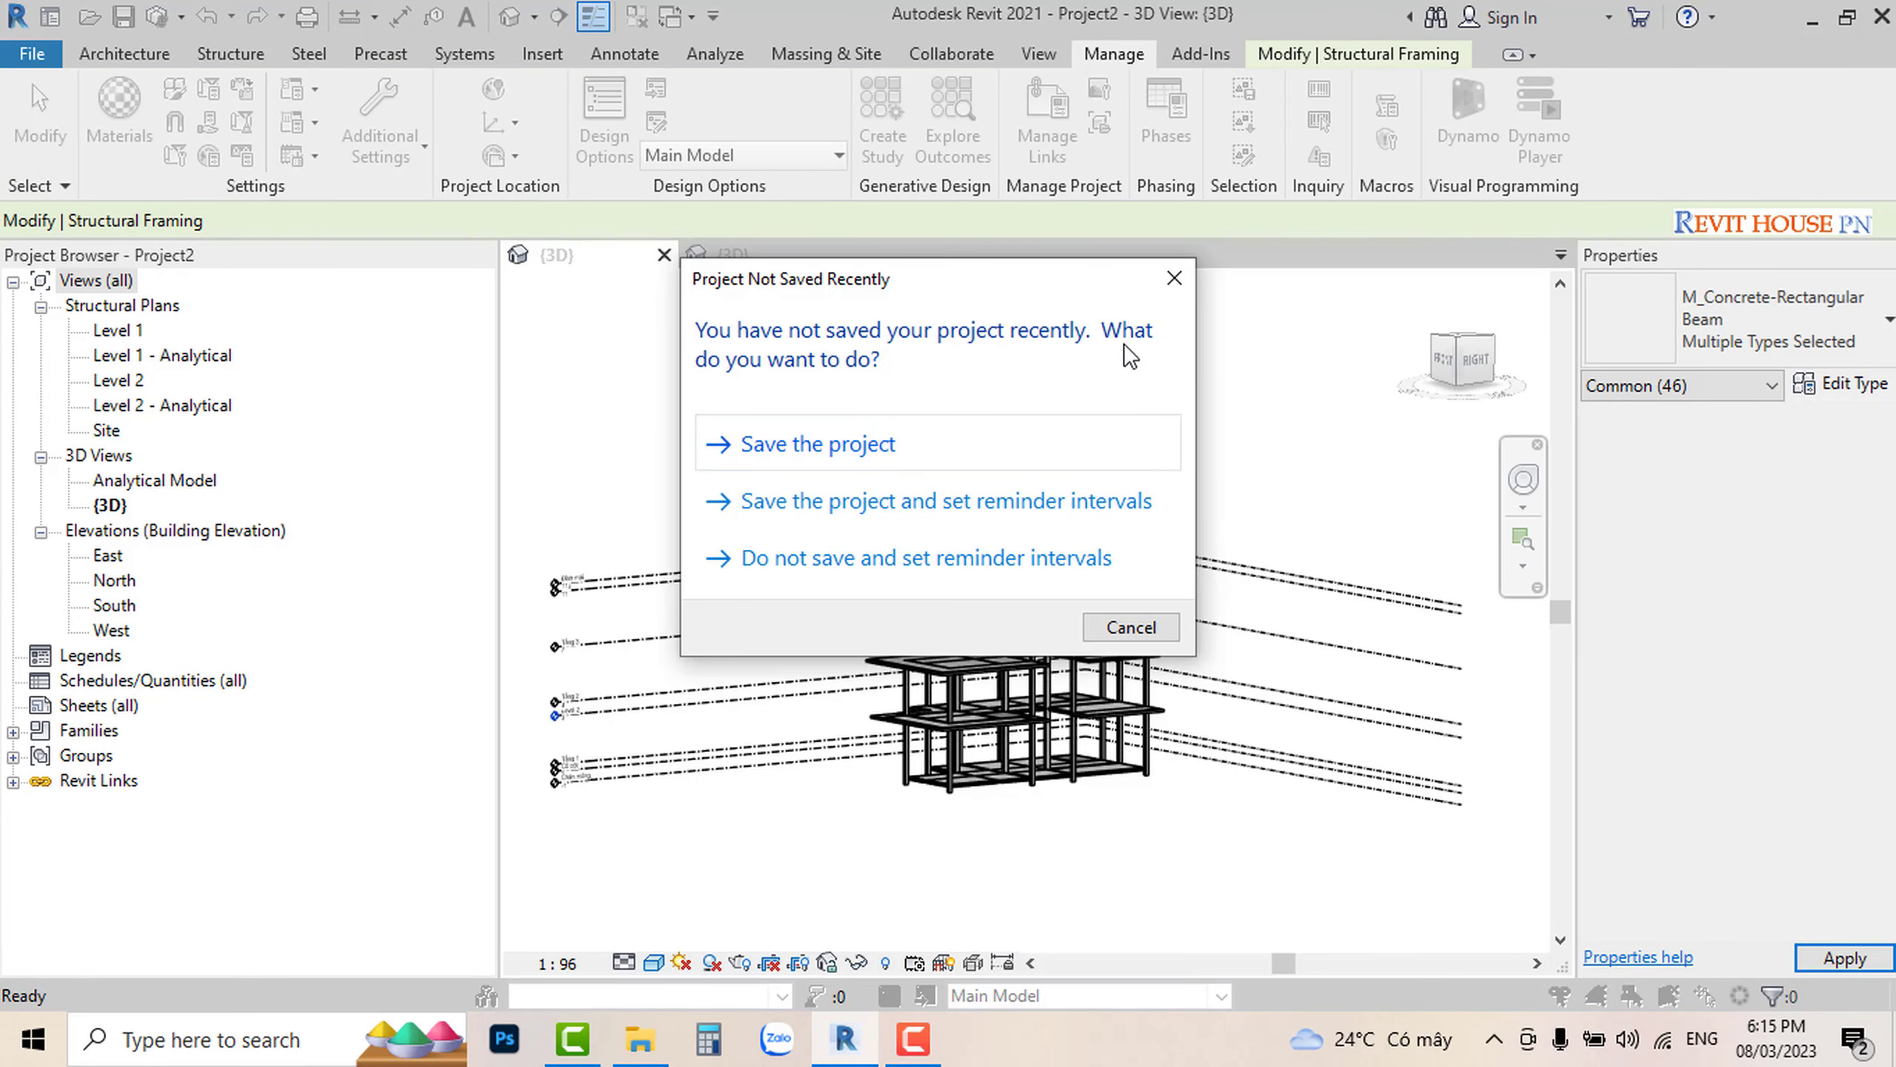
click(1173, 279)
click(962, 490)
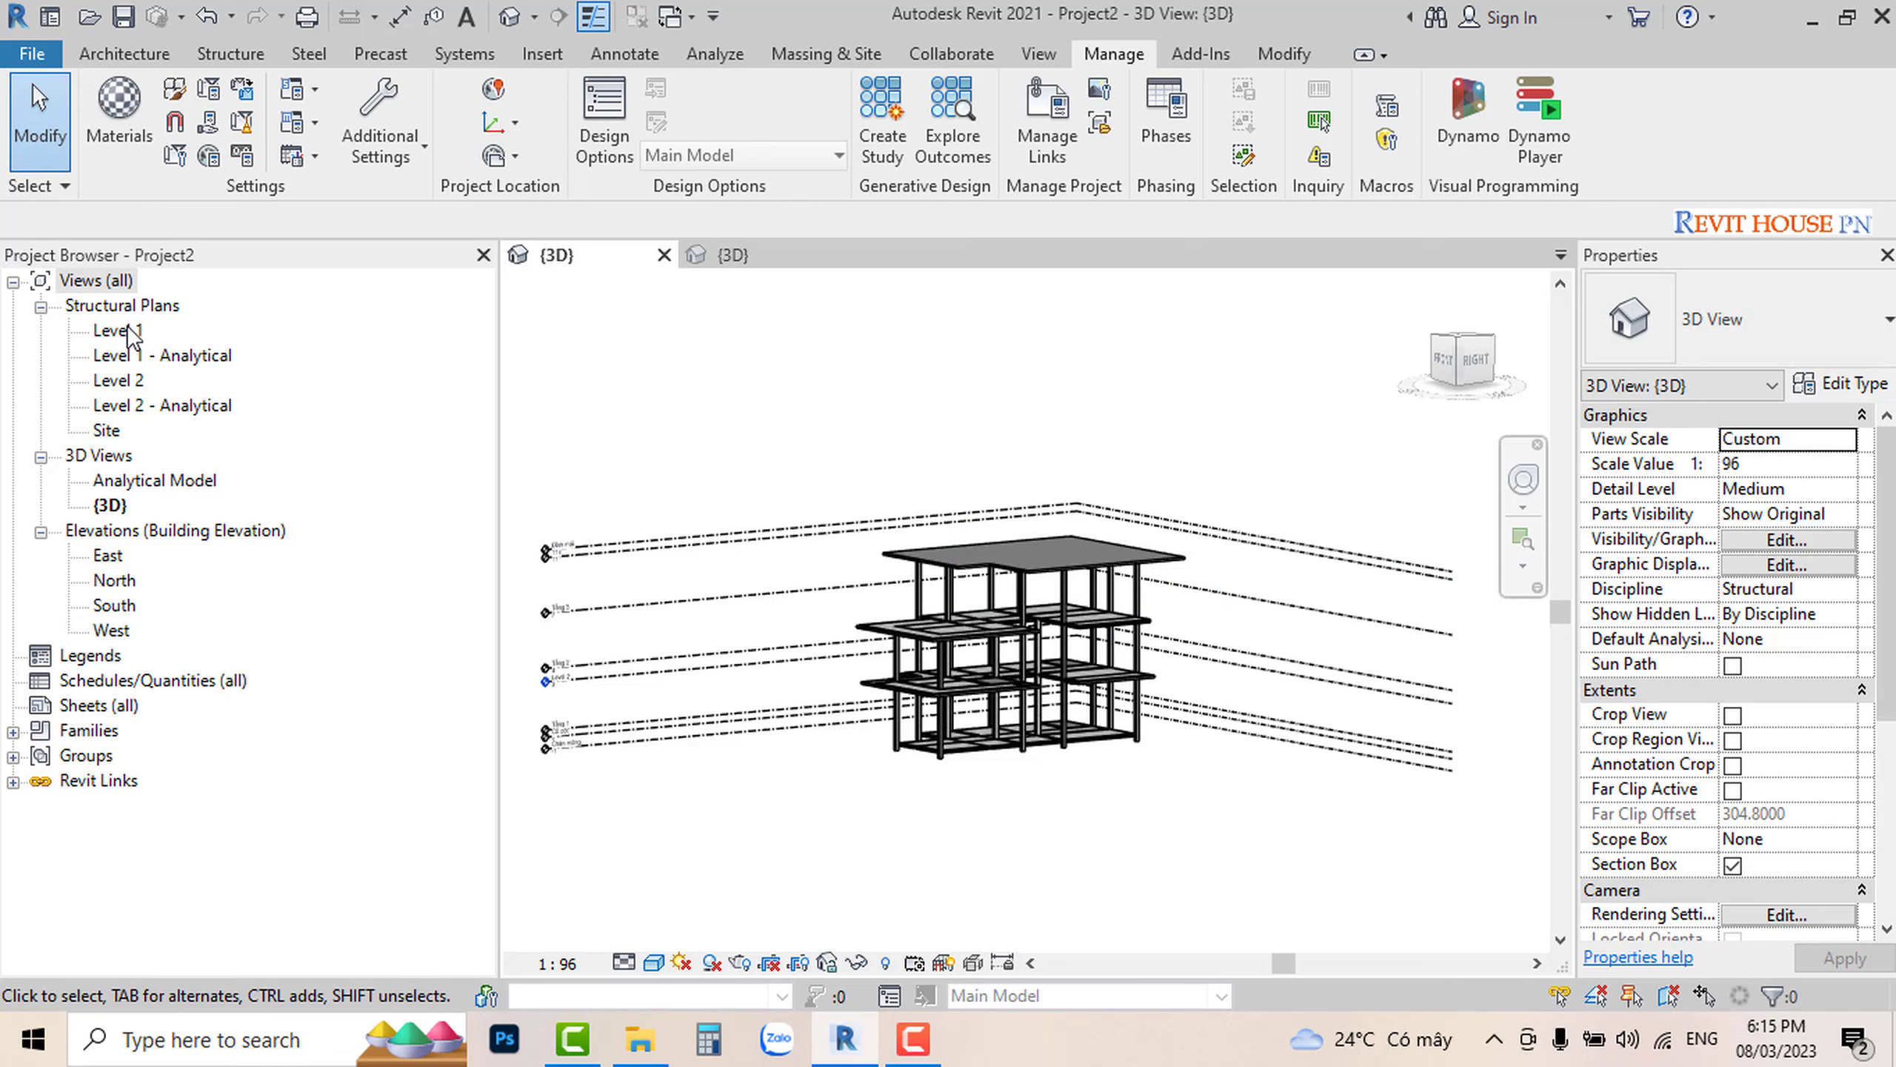
Step: Paste the beams Aligned to Current View into Project2's Level 1 structural plan
double_click(118, 332)
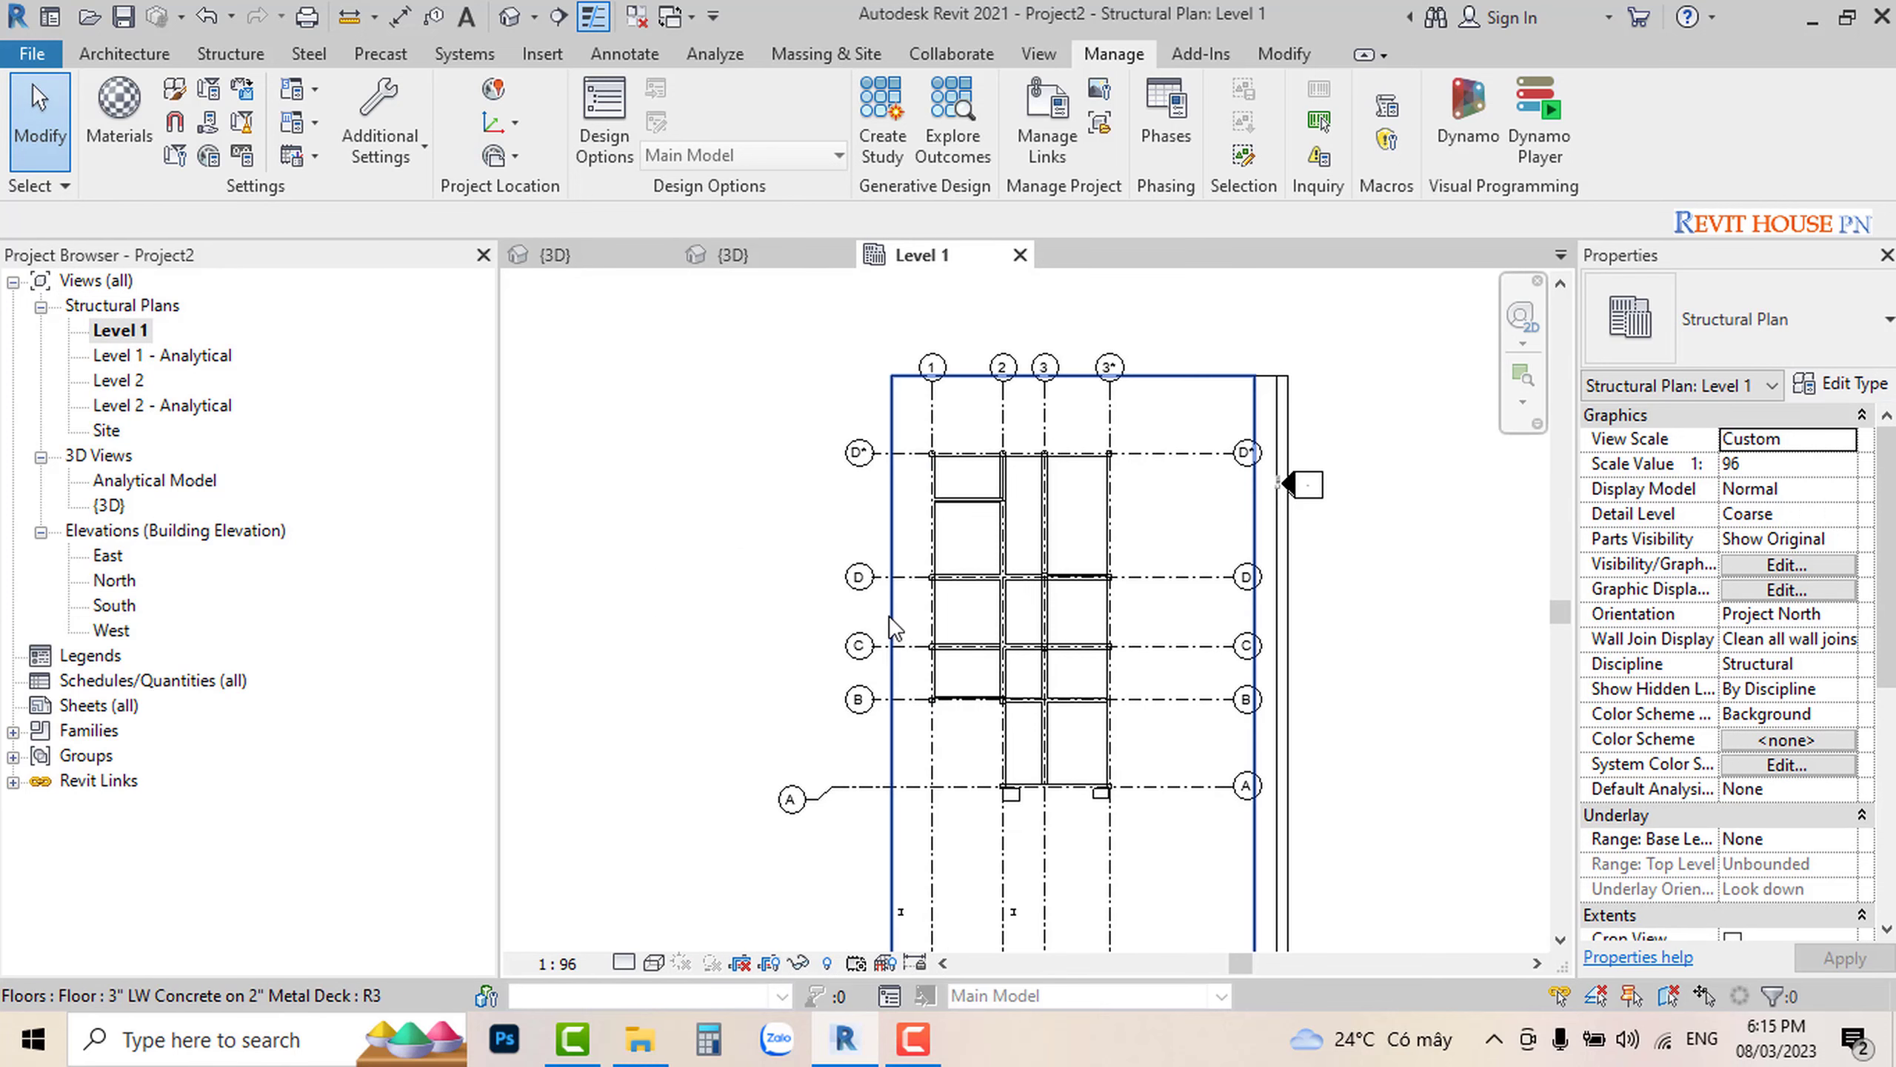
scroll(971, 717, down, 1)
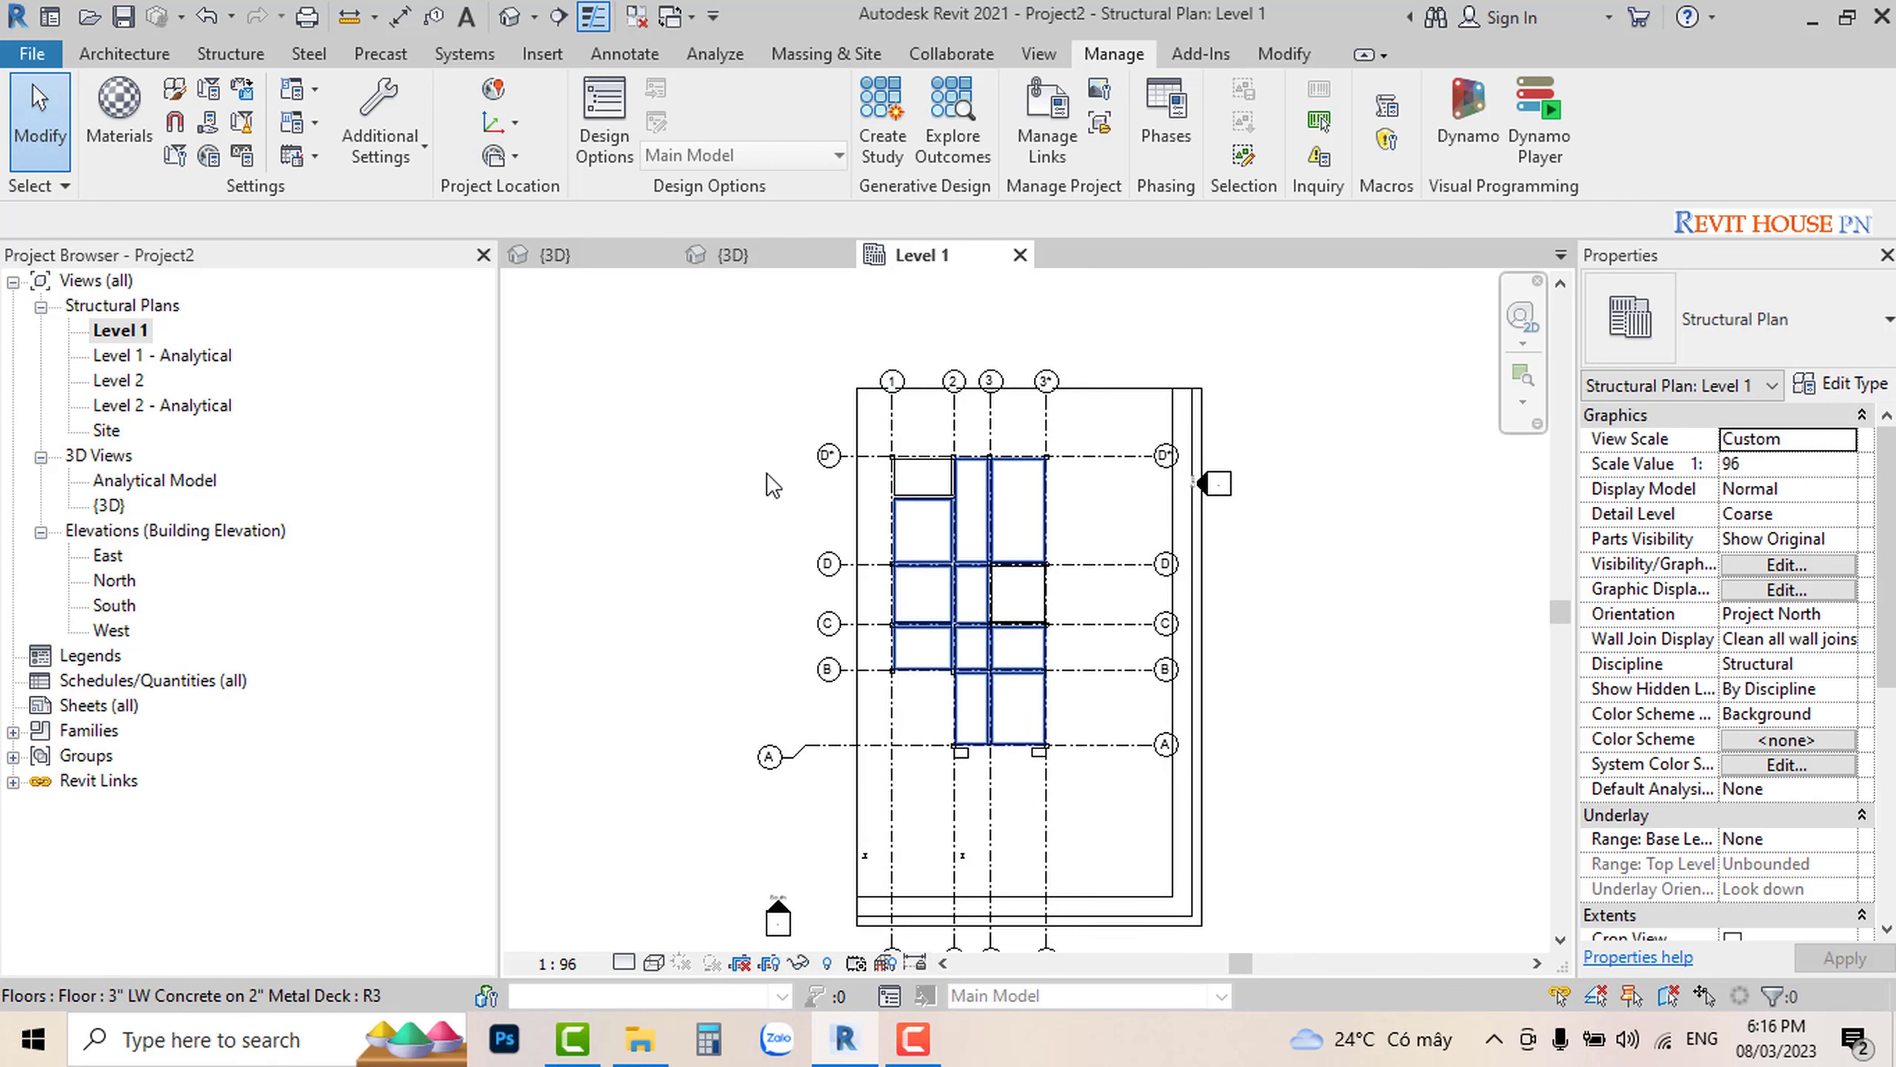
click(1284, 54)
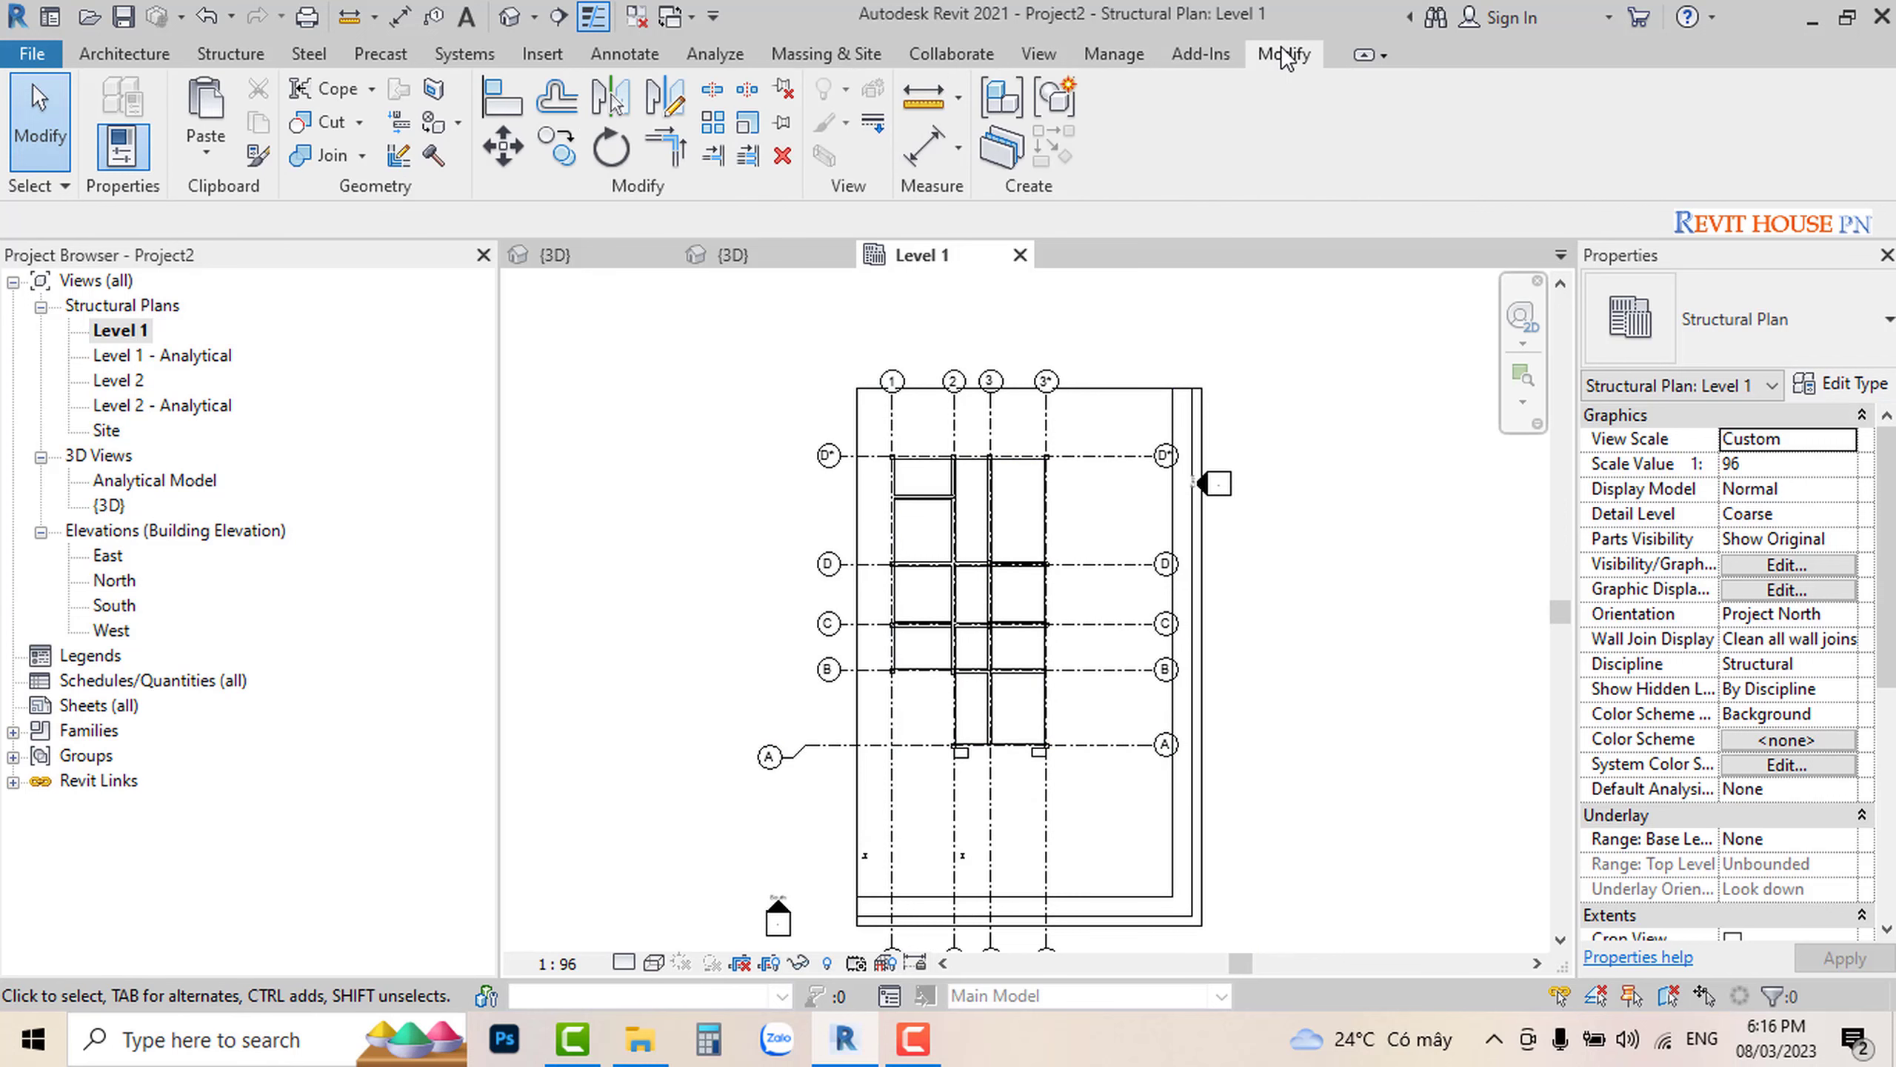
click(209, 155)
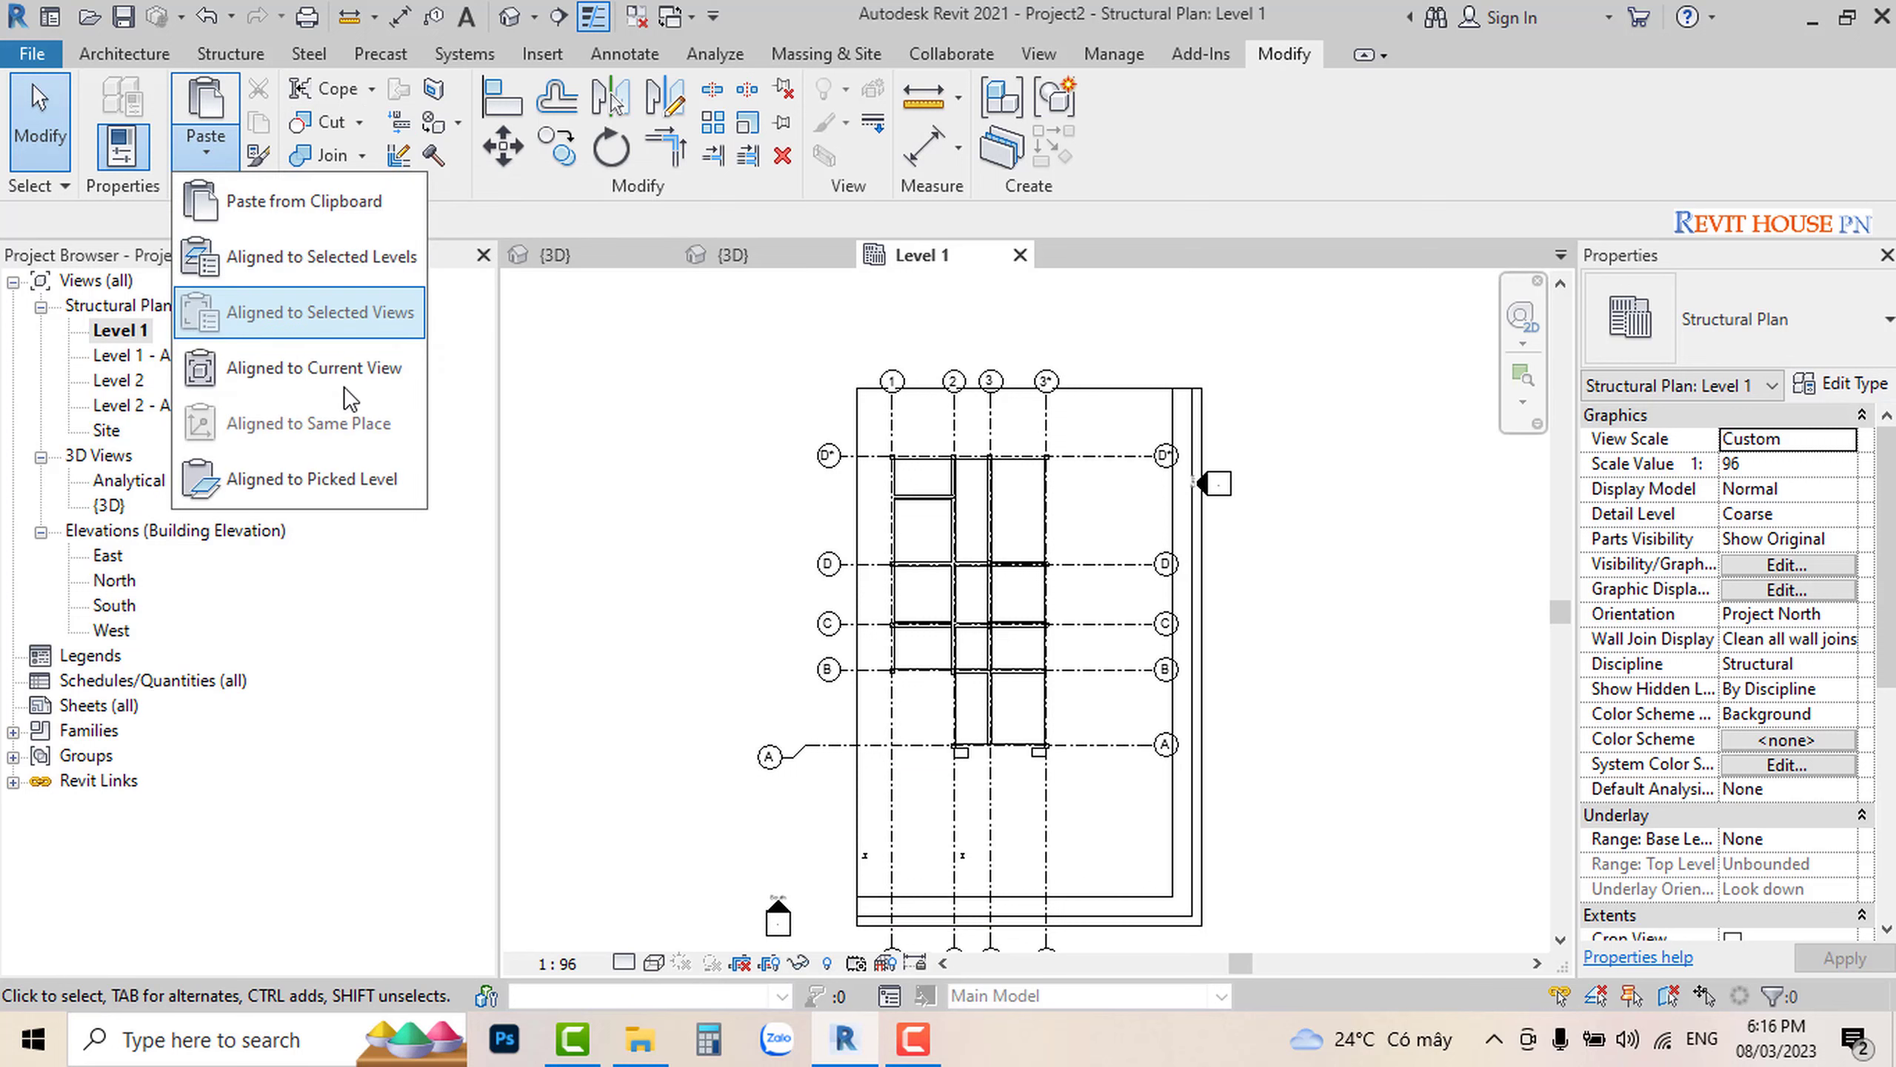
click(254, 379)
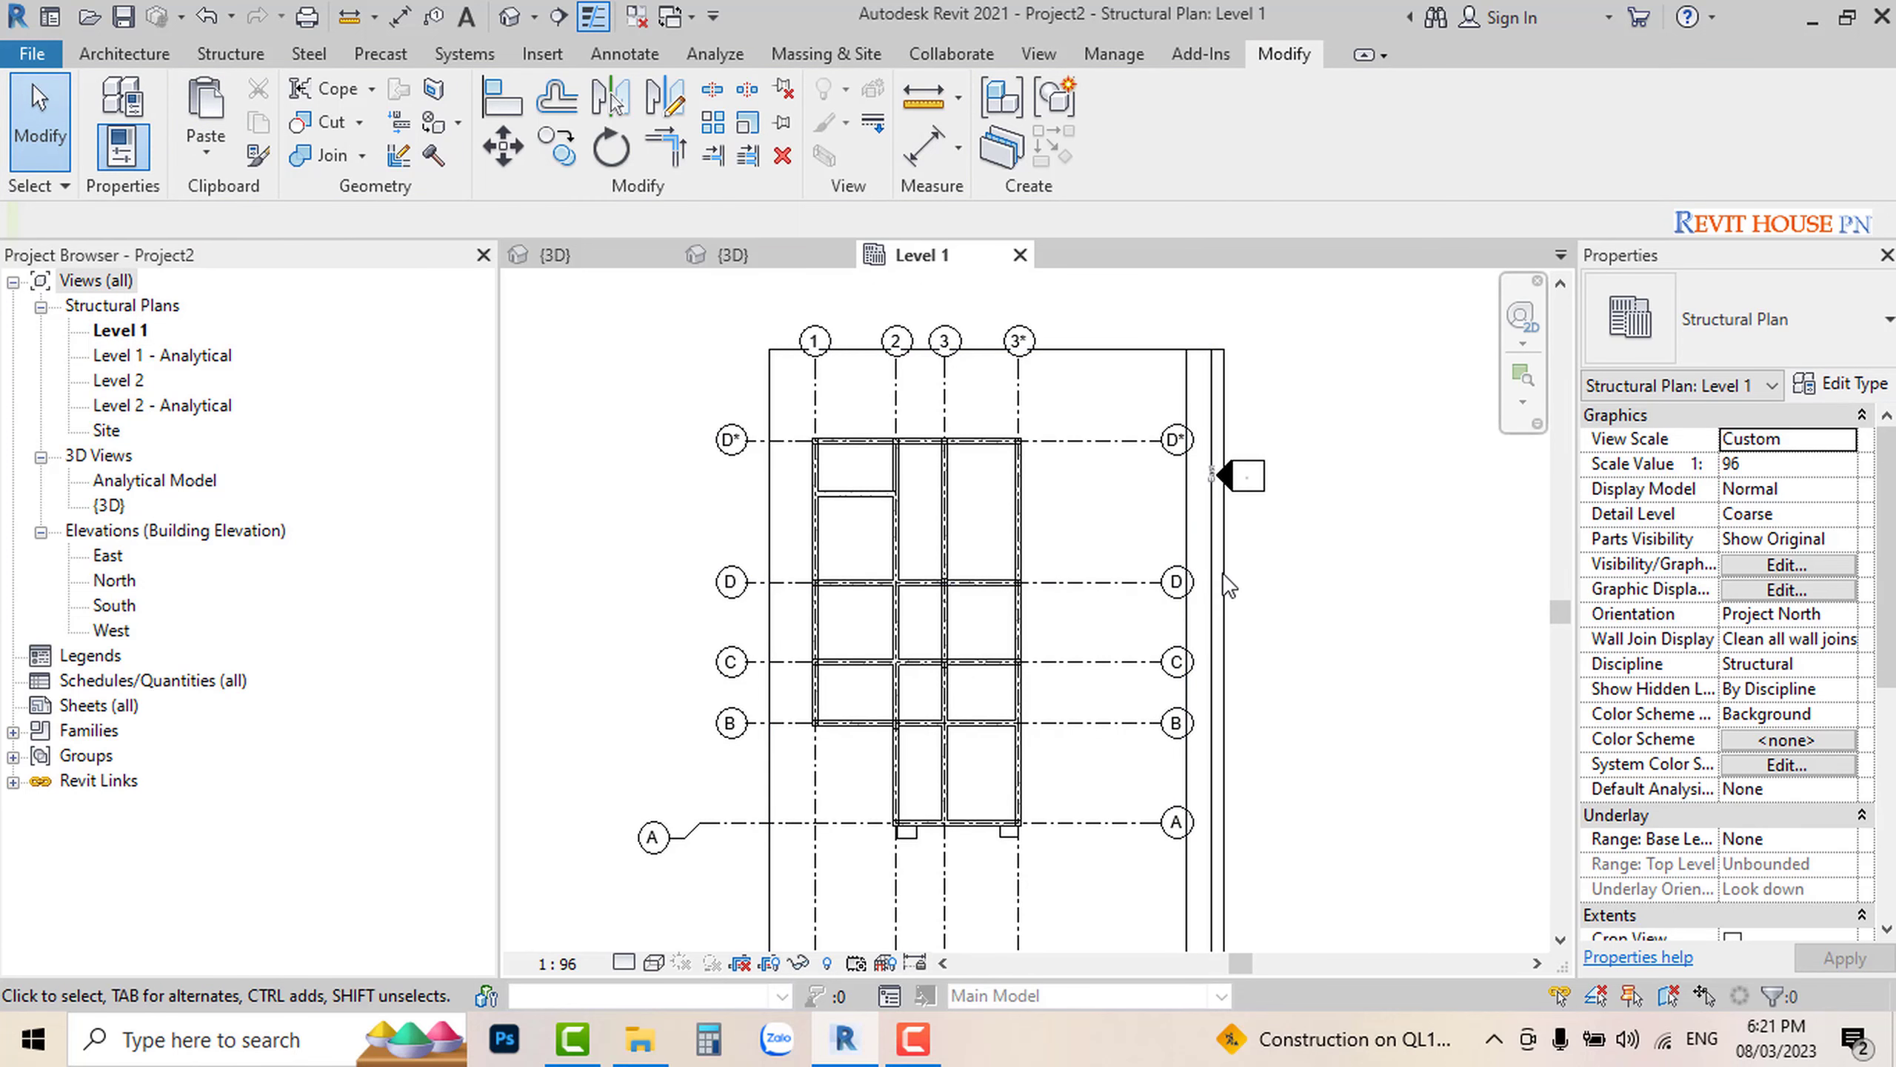
click(601, 255)
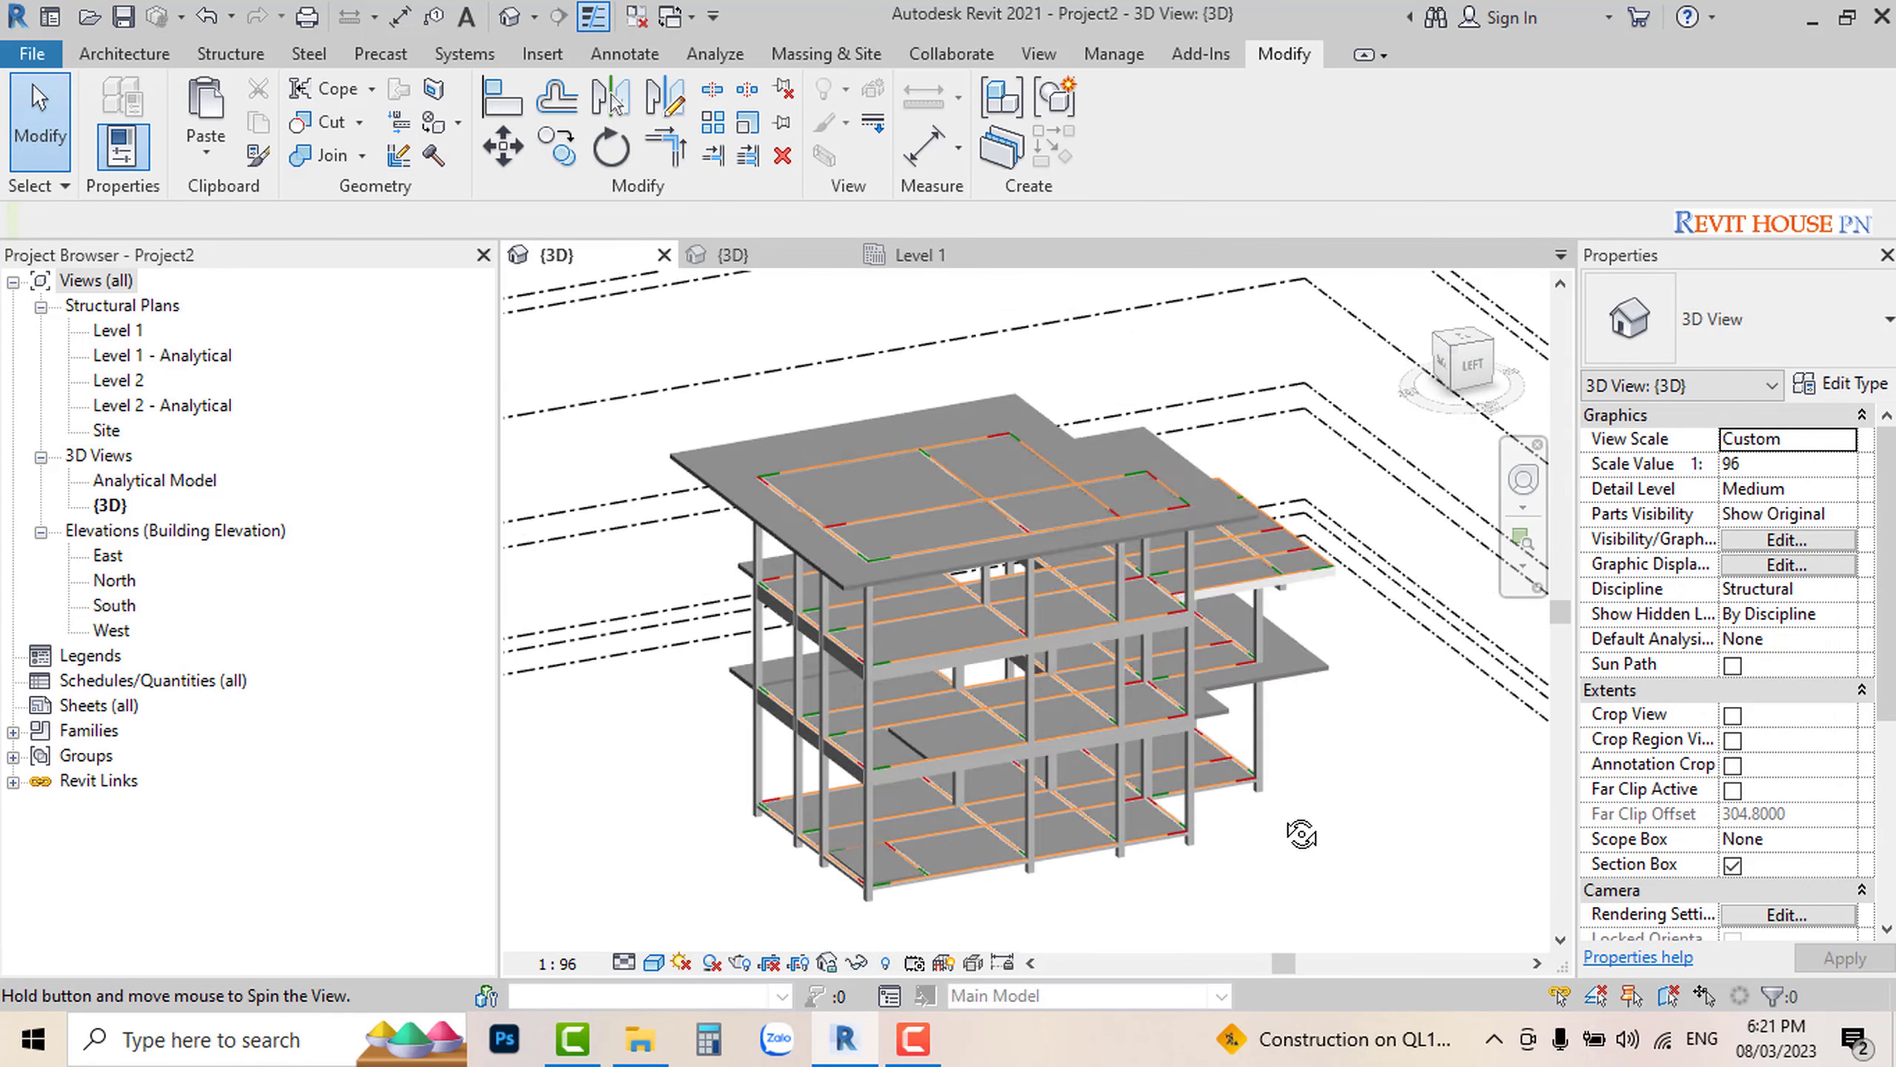
mouse_move(1277, 871)
shift+middle_down()
mouse_move(913, 587)
mouse_move(1147, 771)
shift+middle_up()
scroll(913, 588, up, 2)
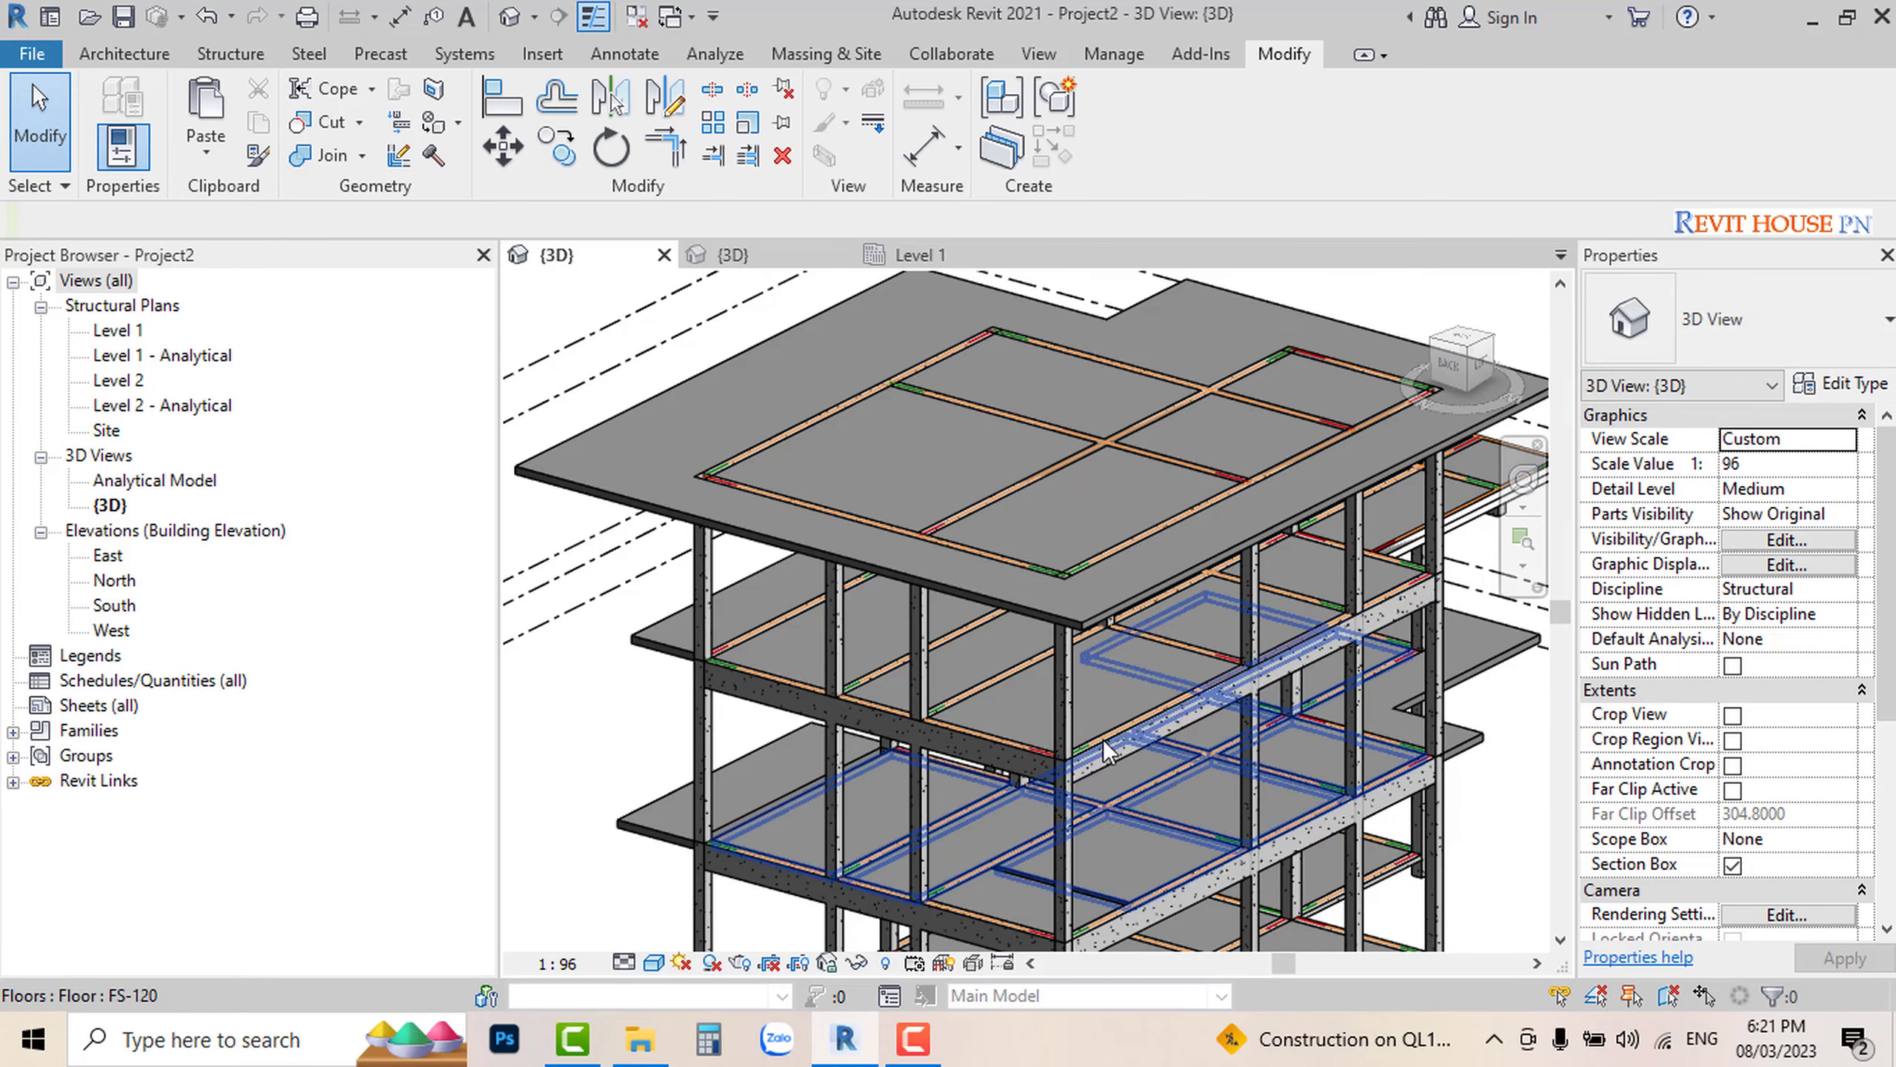
scroll(1102, 738, down, 2)
shift+middle_drag(738, 846, 791, 846)
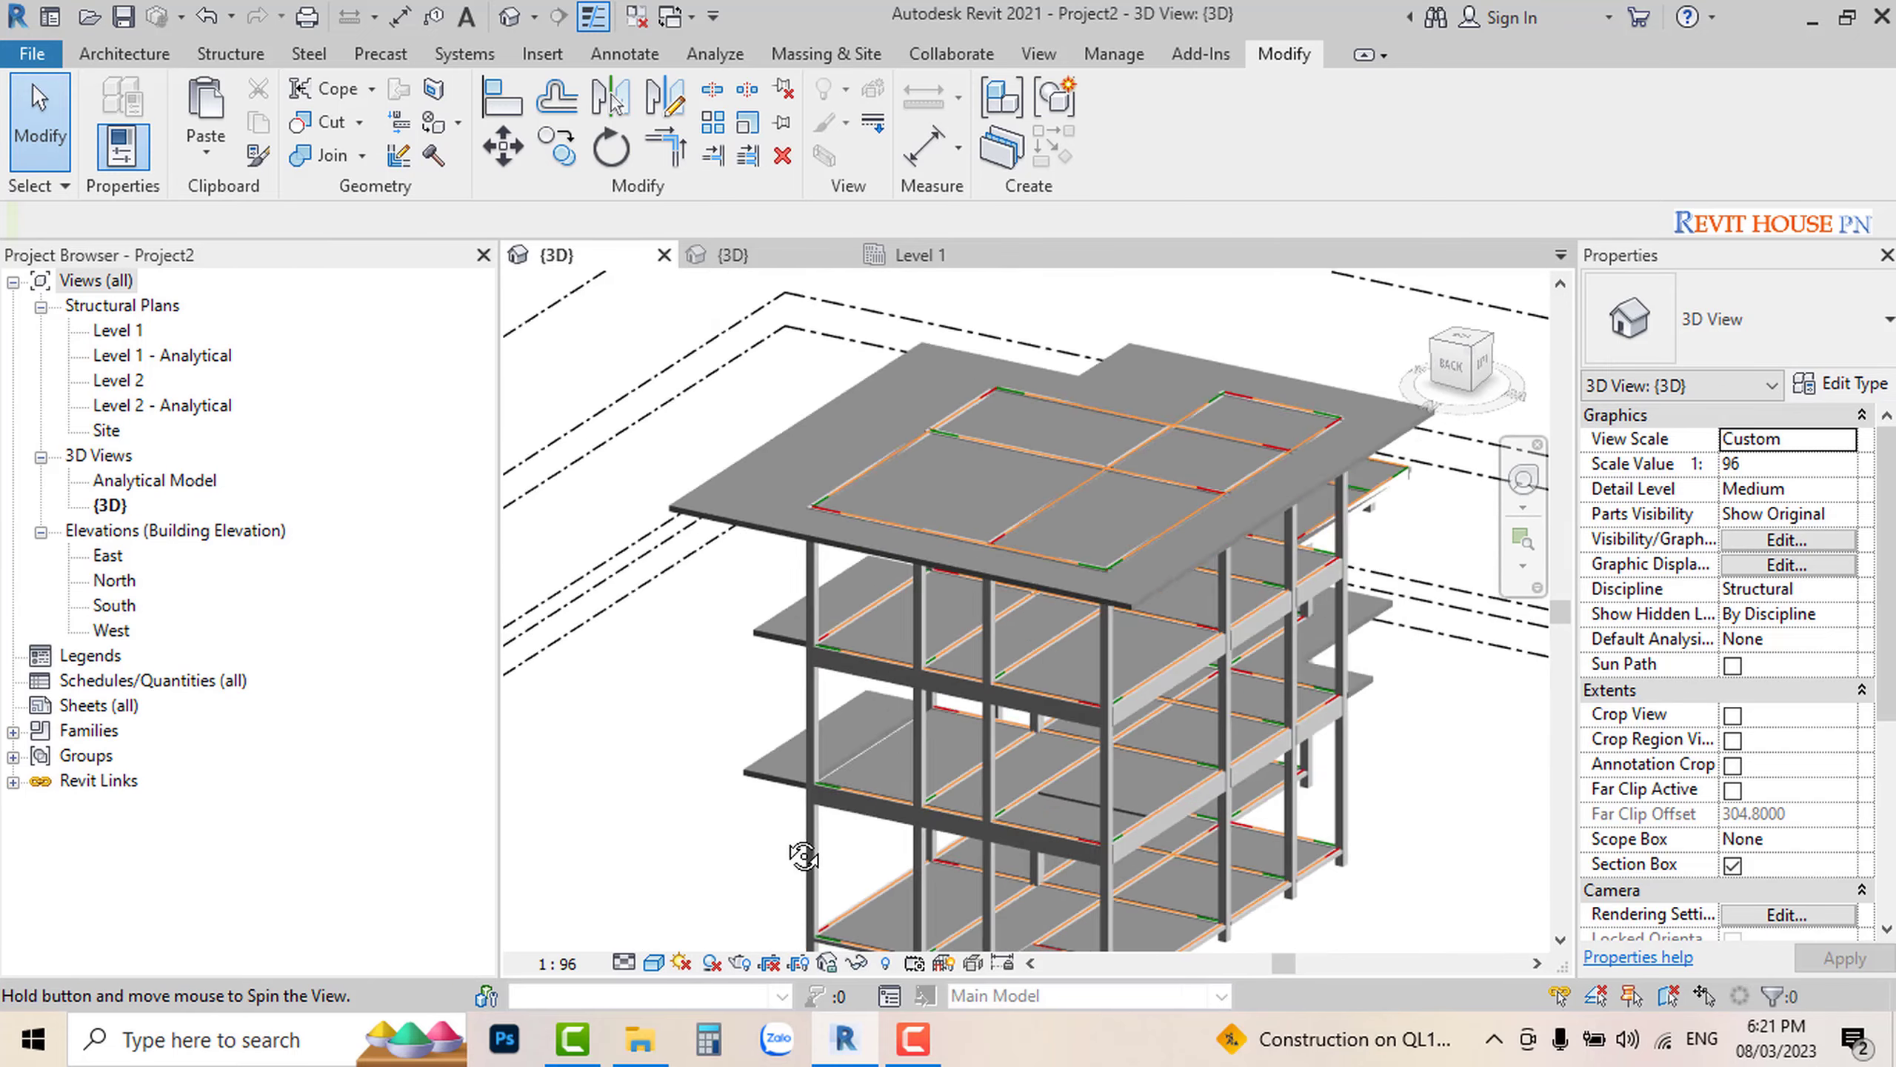
scroll(953, 656, down, 1)
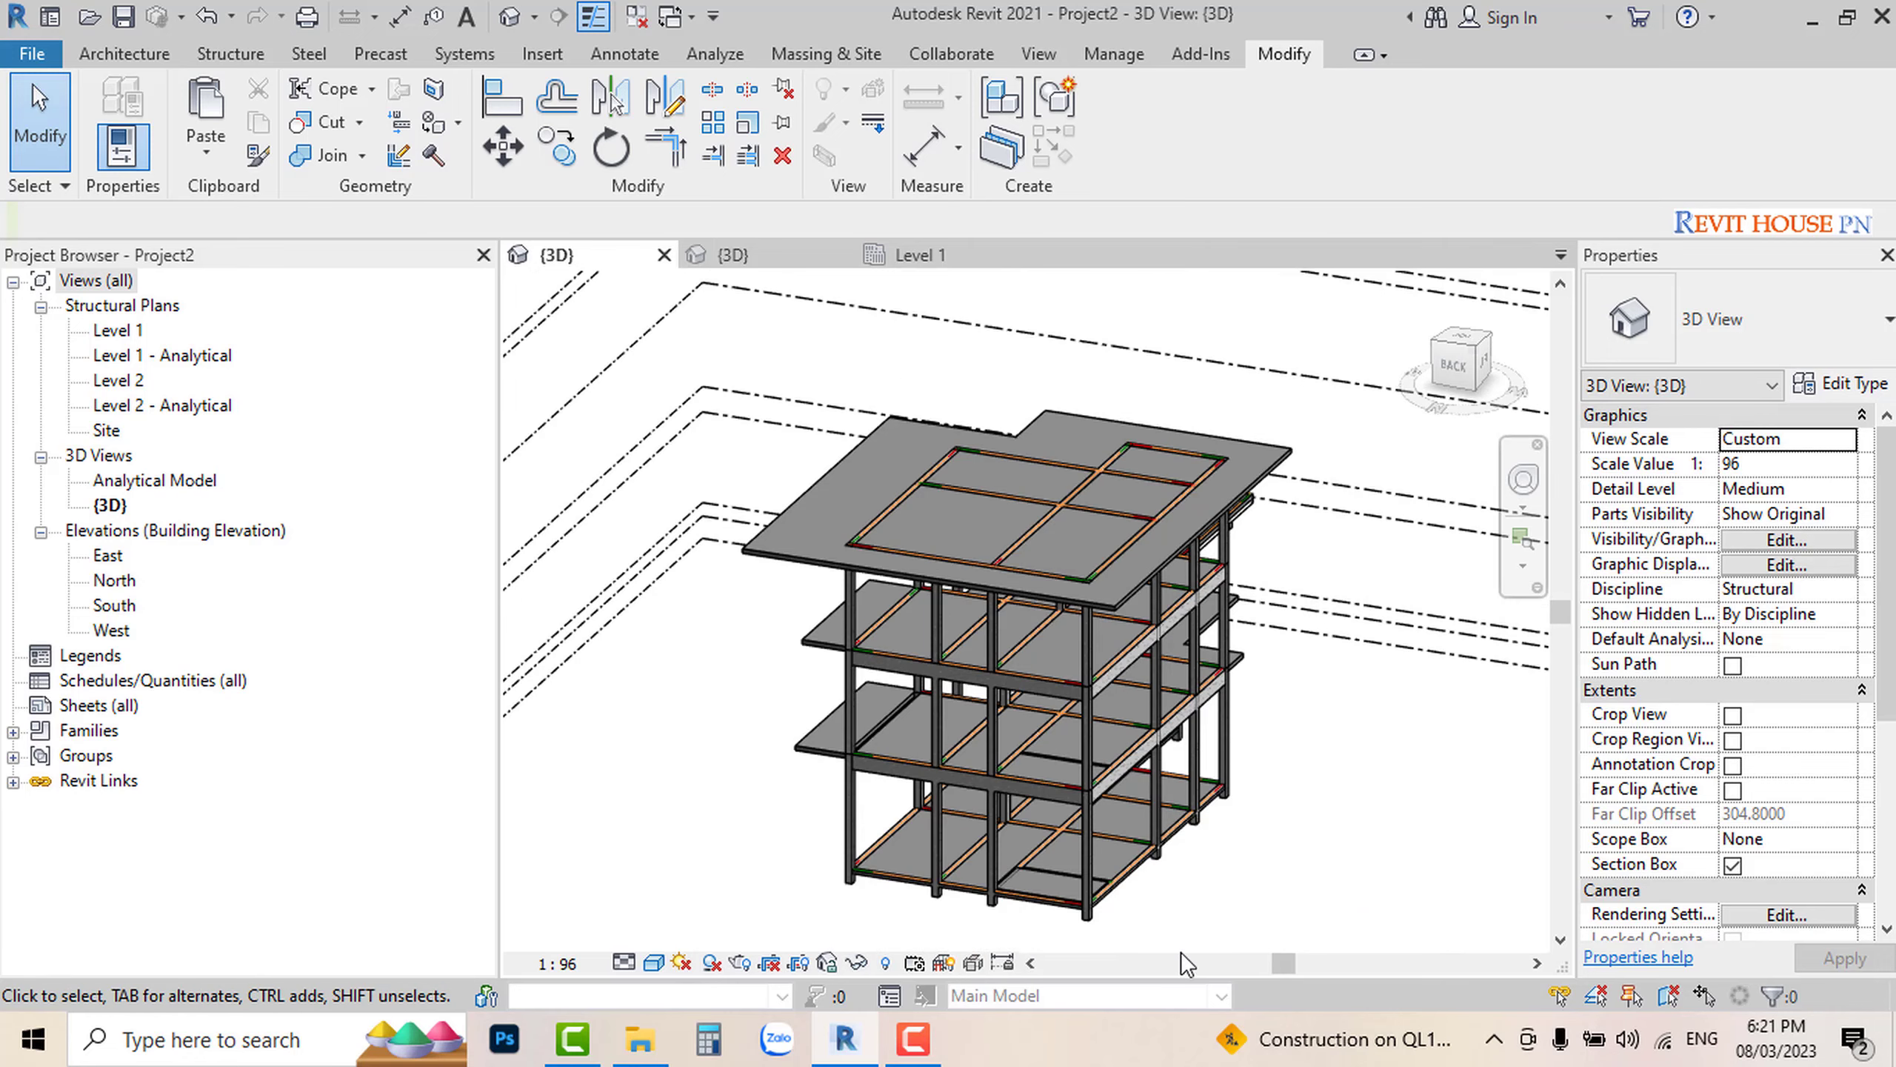
shift+middle_drag(954, 657, 1176, 717)
scroll(1177, 717, up, 2)
scroll(1109, 821, up, 1)
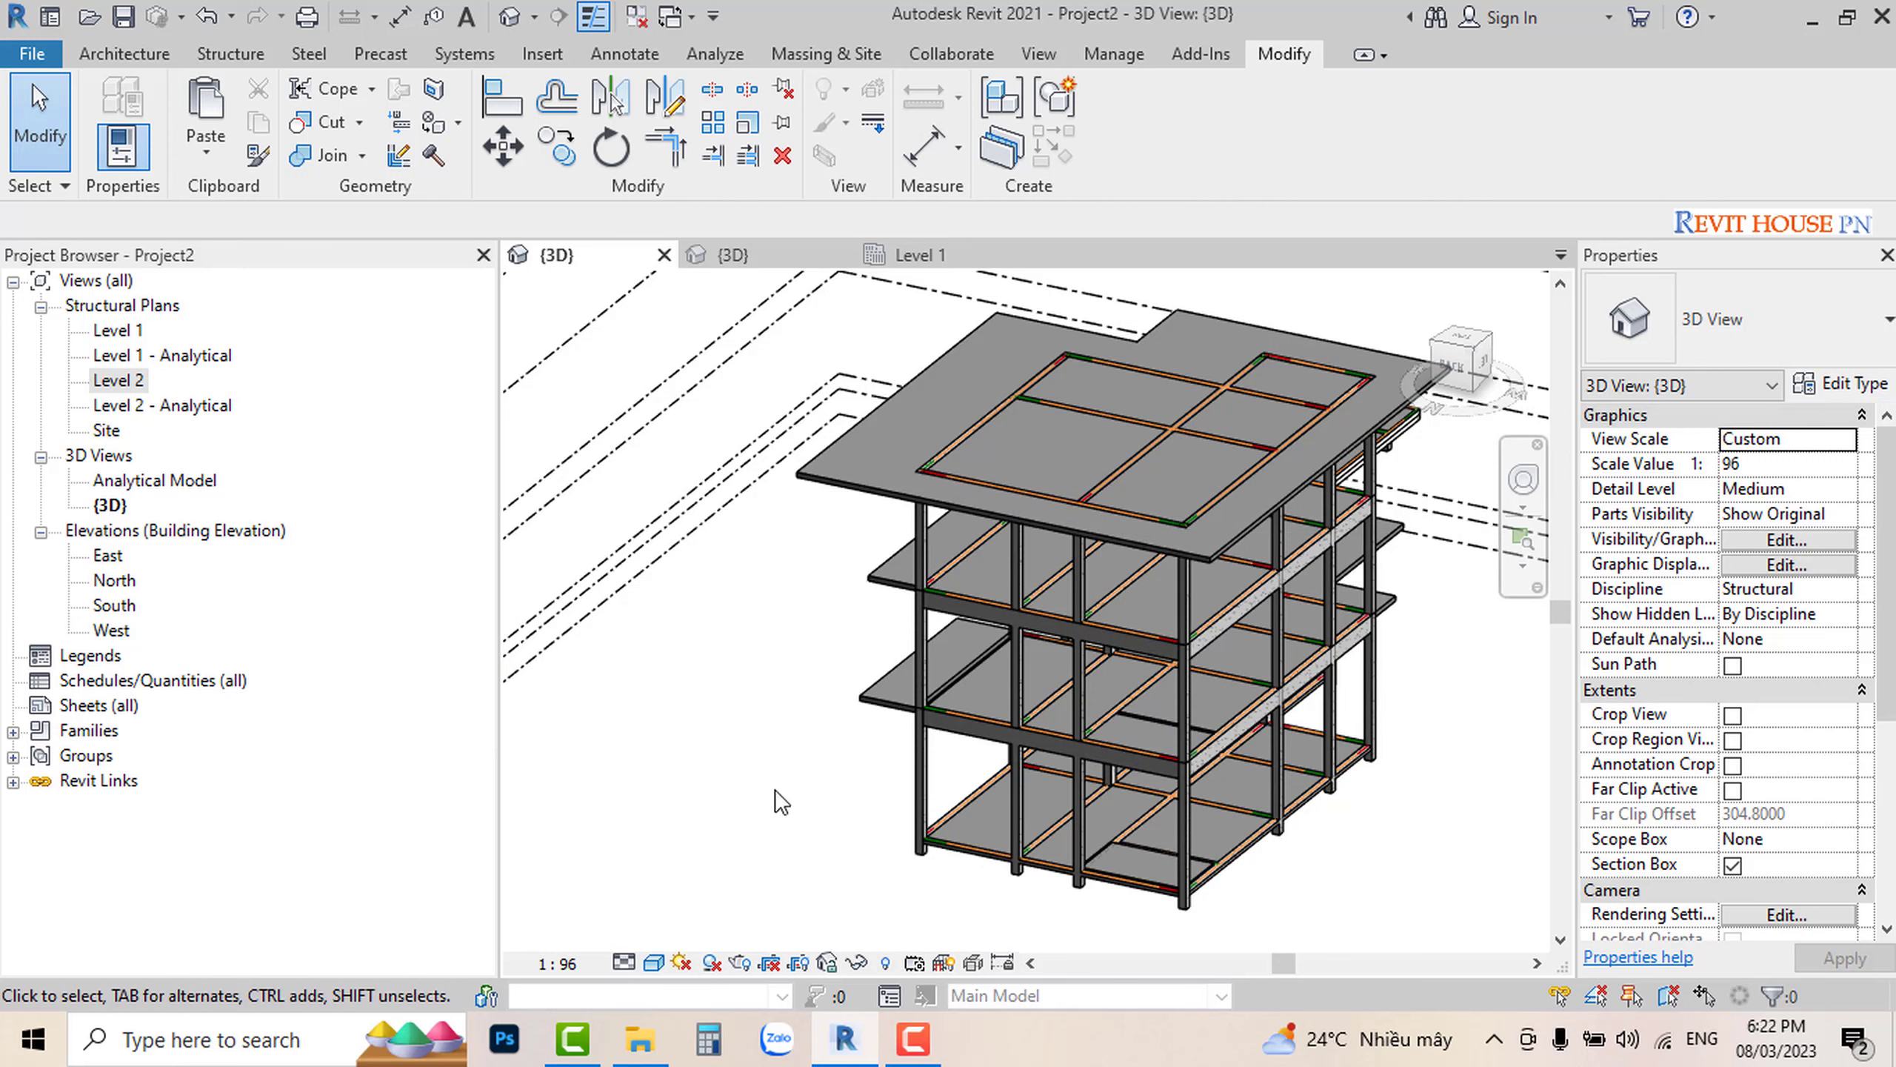
Step: Window-select the whole house model in 3D and filter it to the 9 Structural Foundations
click(778, 249)
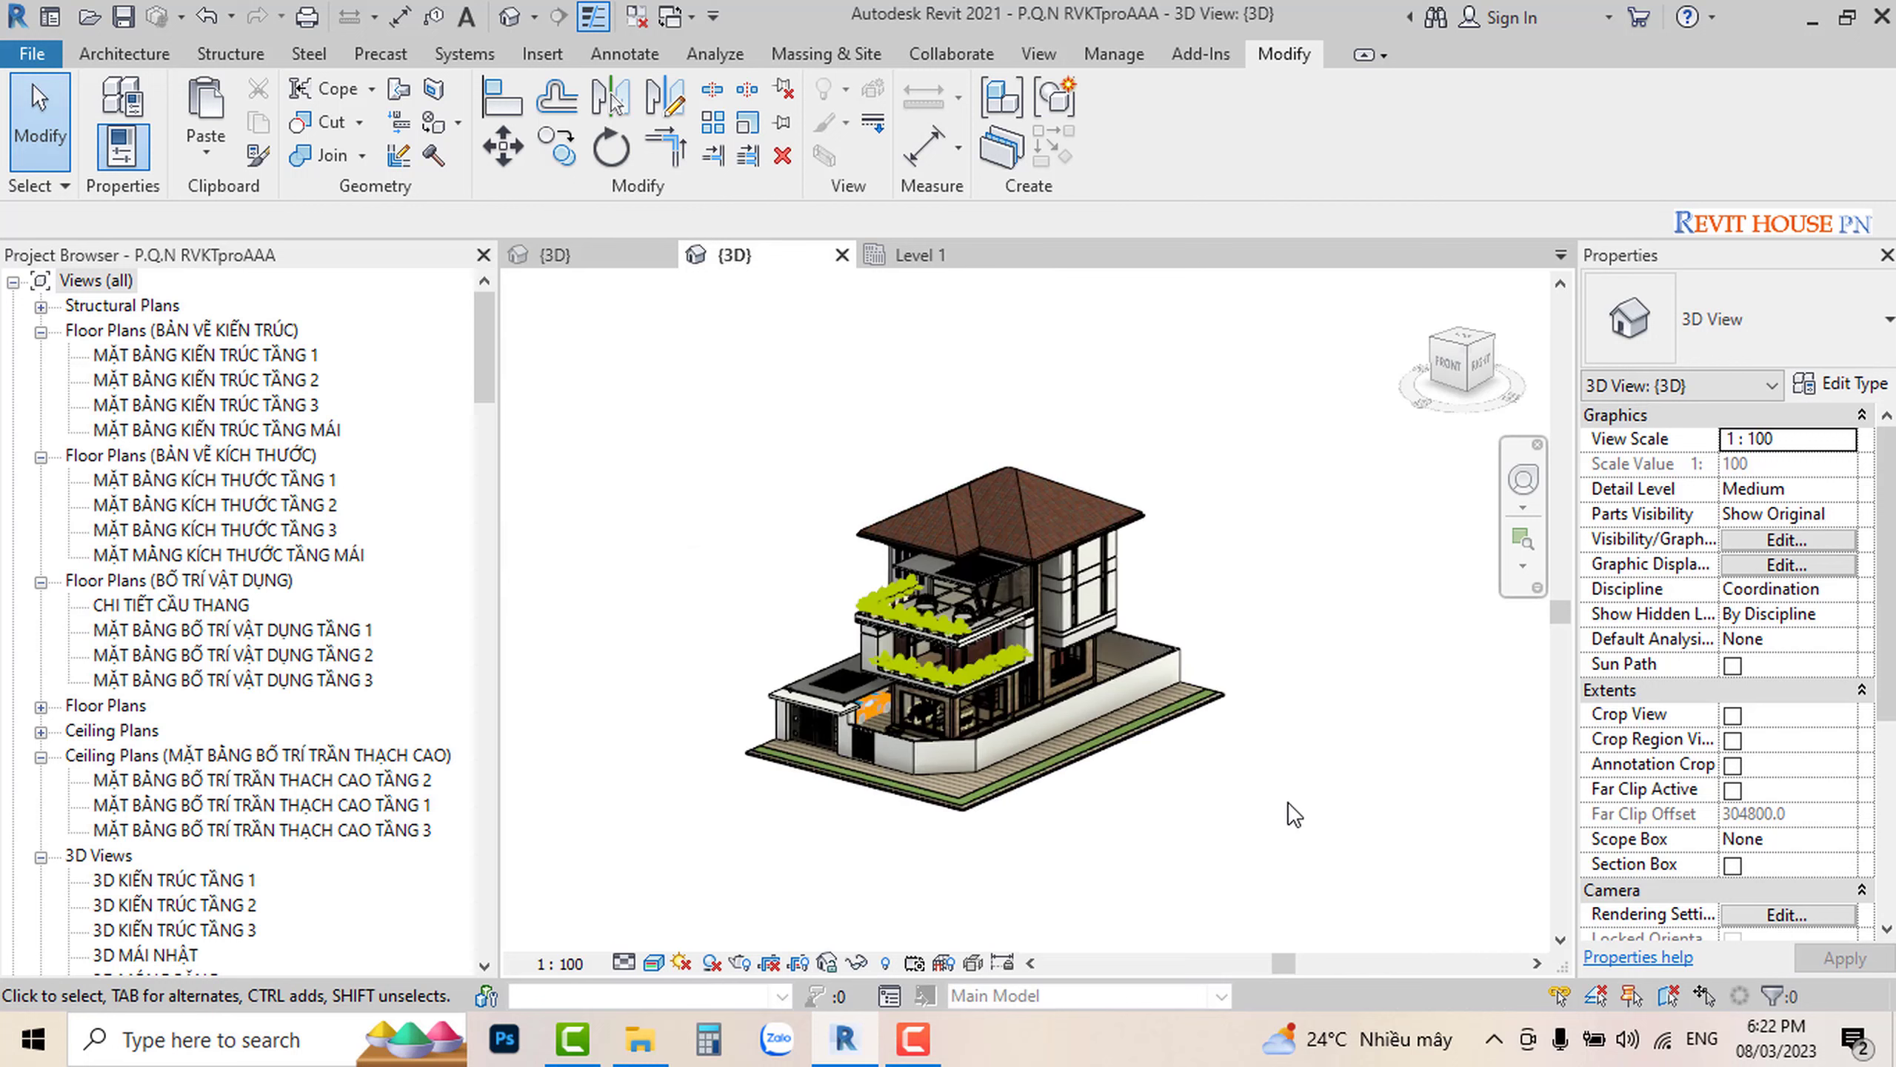
mouse_move(1290, 803)
mouse_down()
mouse_move(898, 533)
mouse_move(755, 464)
mouse_move(657, 451)
mouse_up()
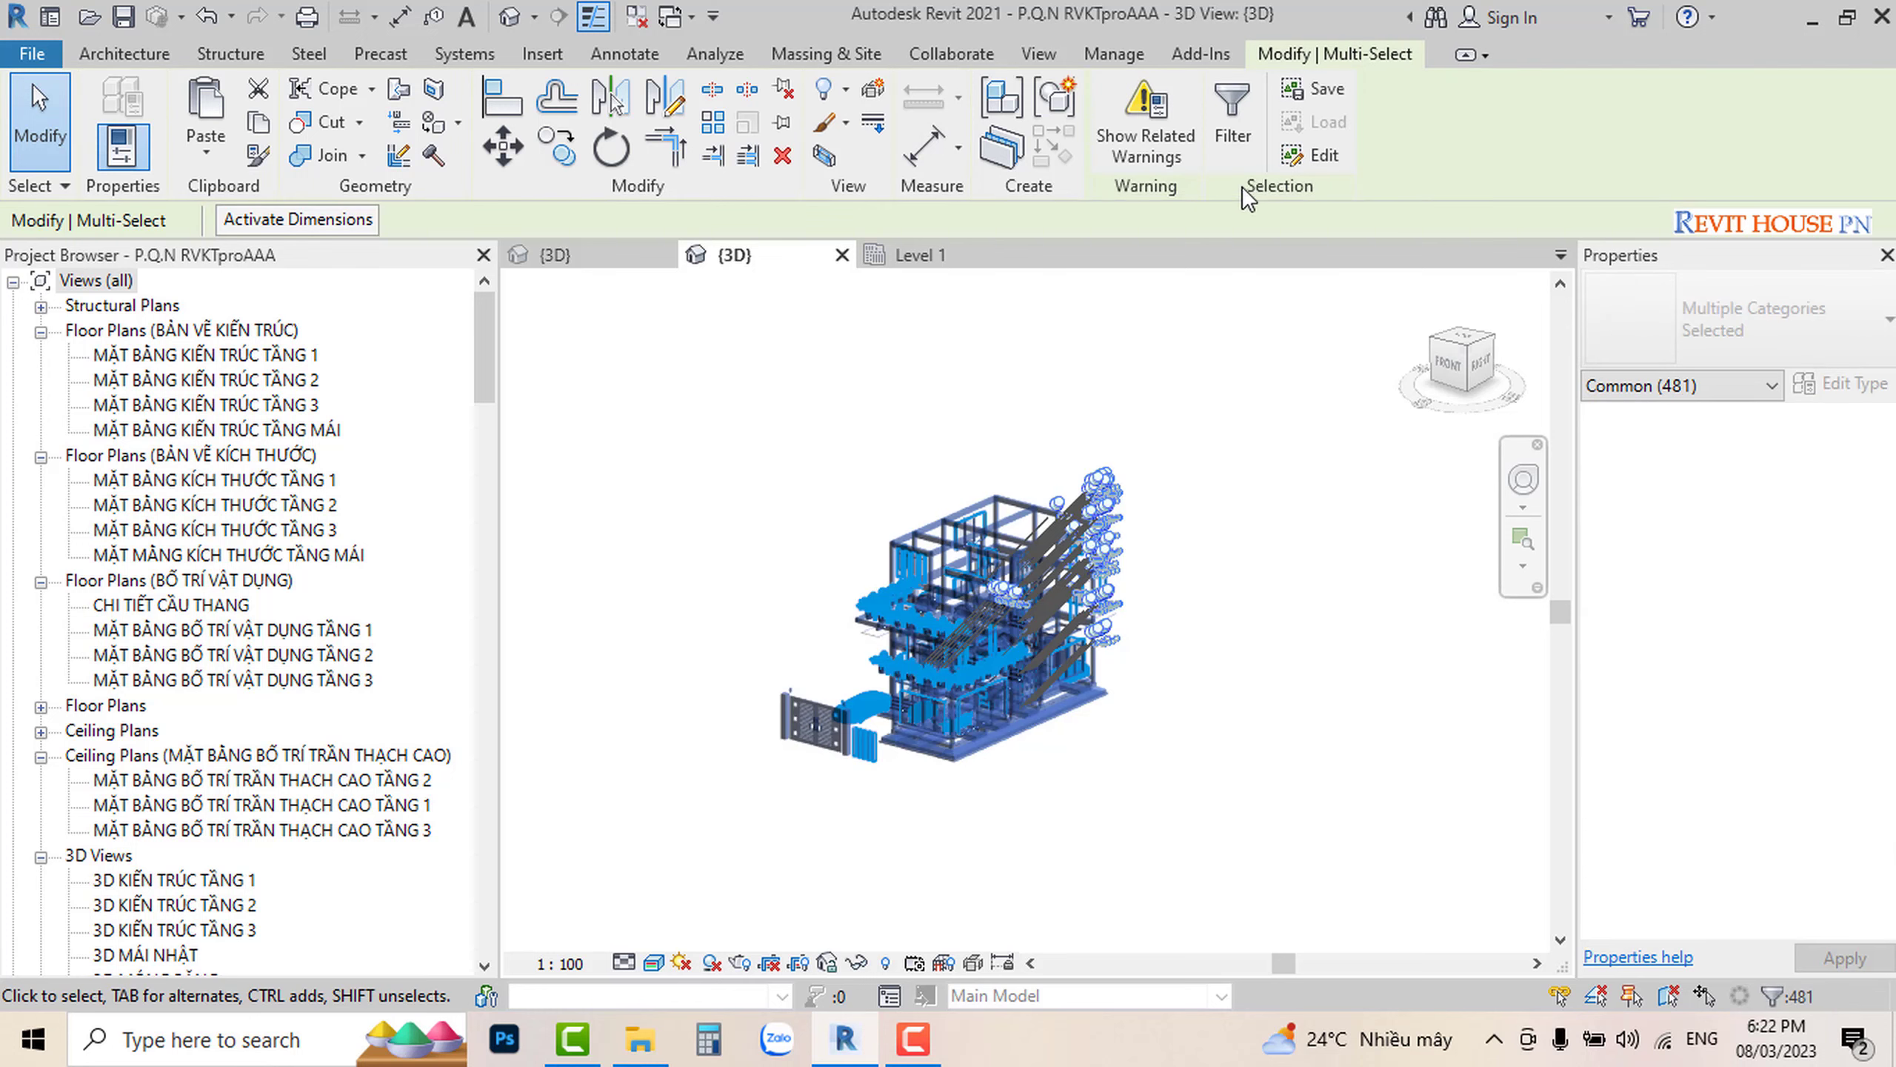
click(1238, 130)
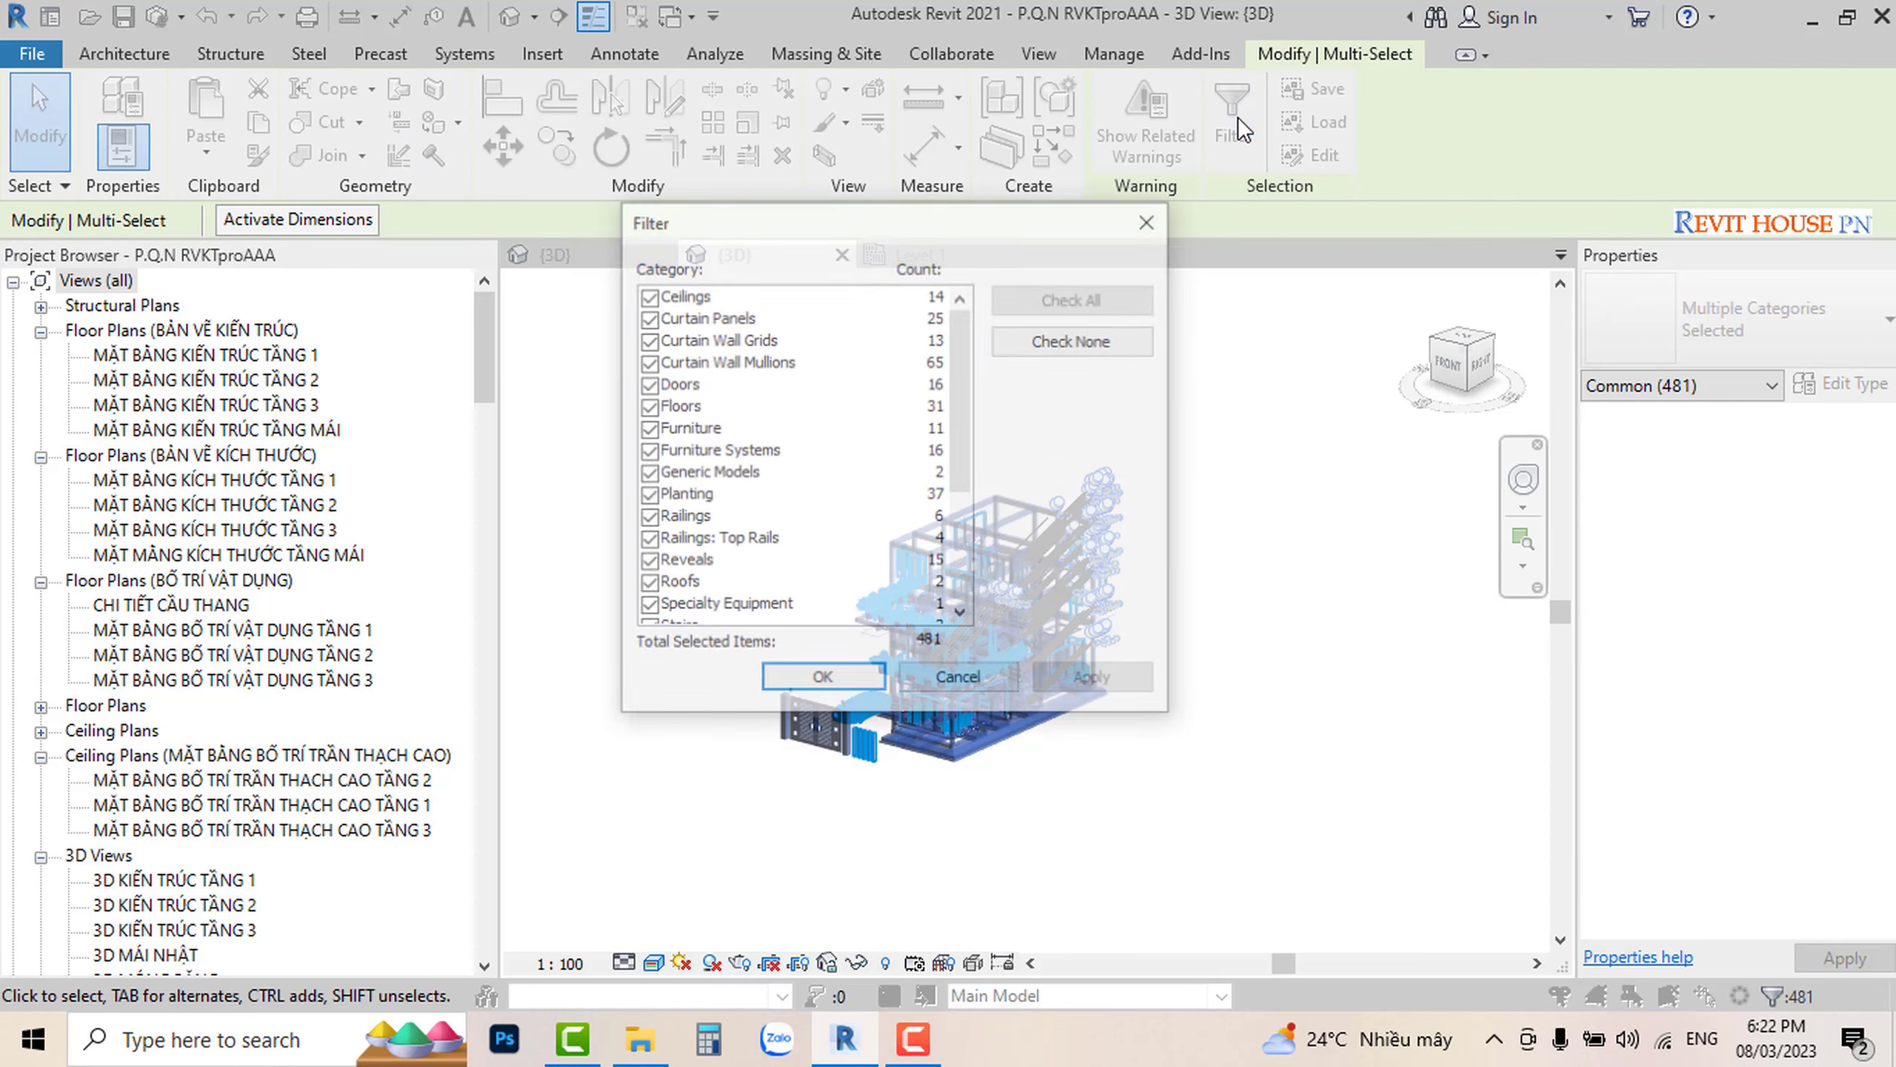
click(1054, 360)
scroll(884, 602, down, 2)
scroll(884, 601, down, 1)
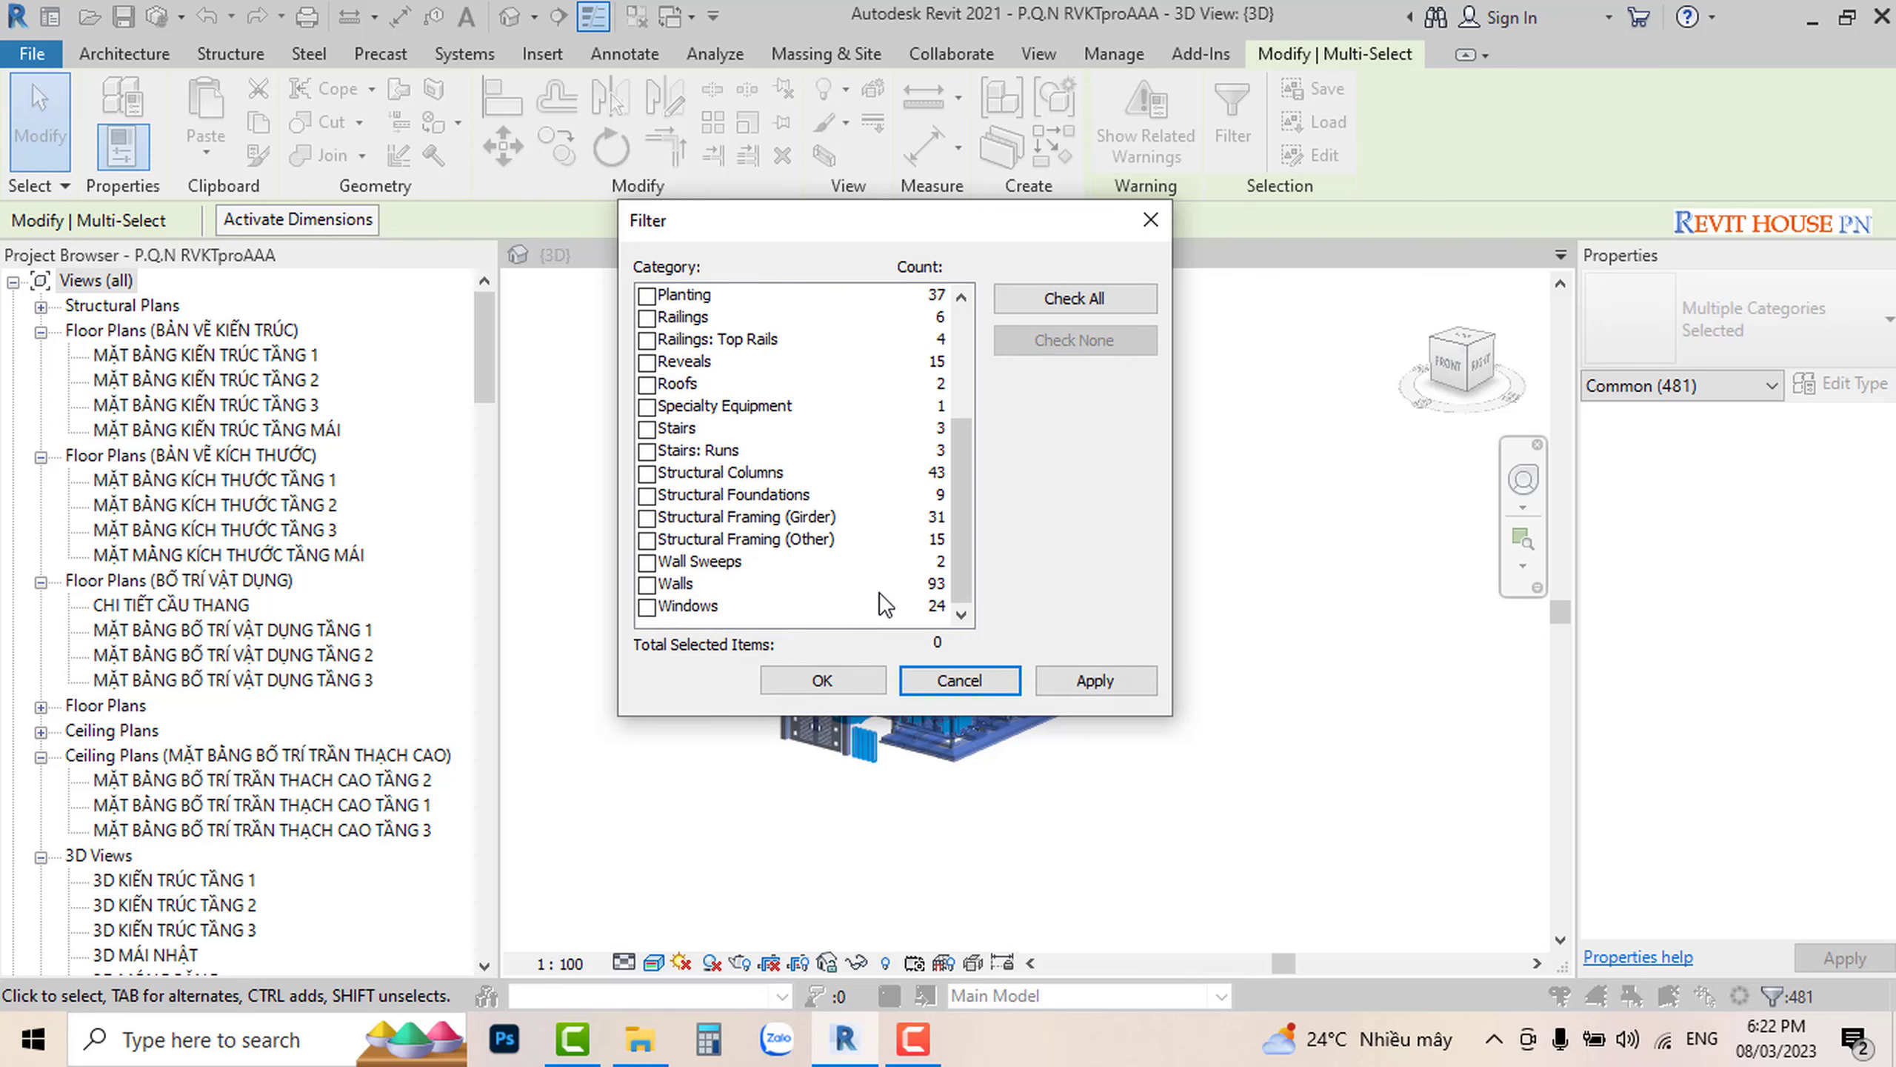
click(647, 496)
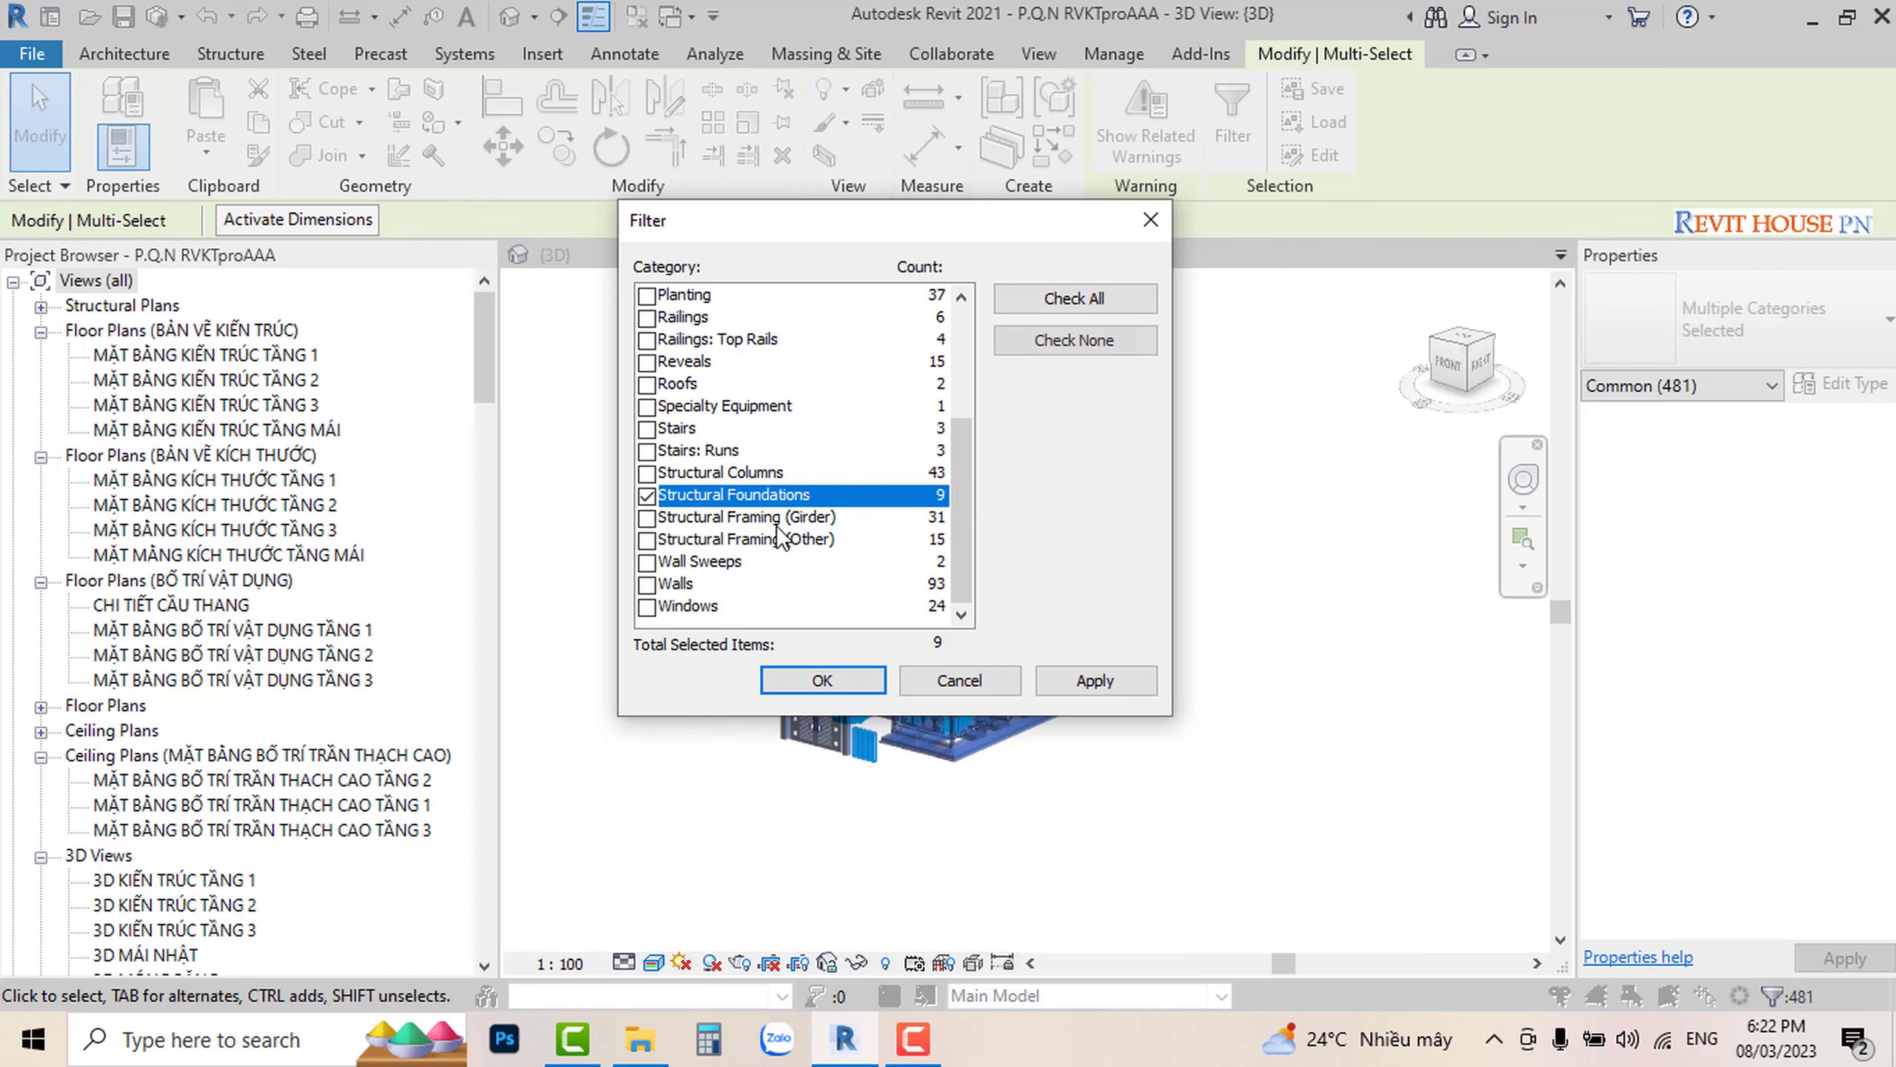
click(857, 679)
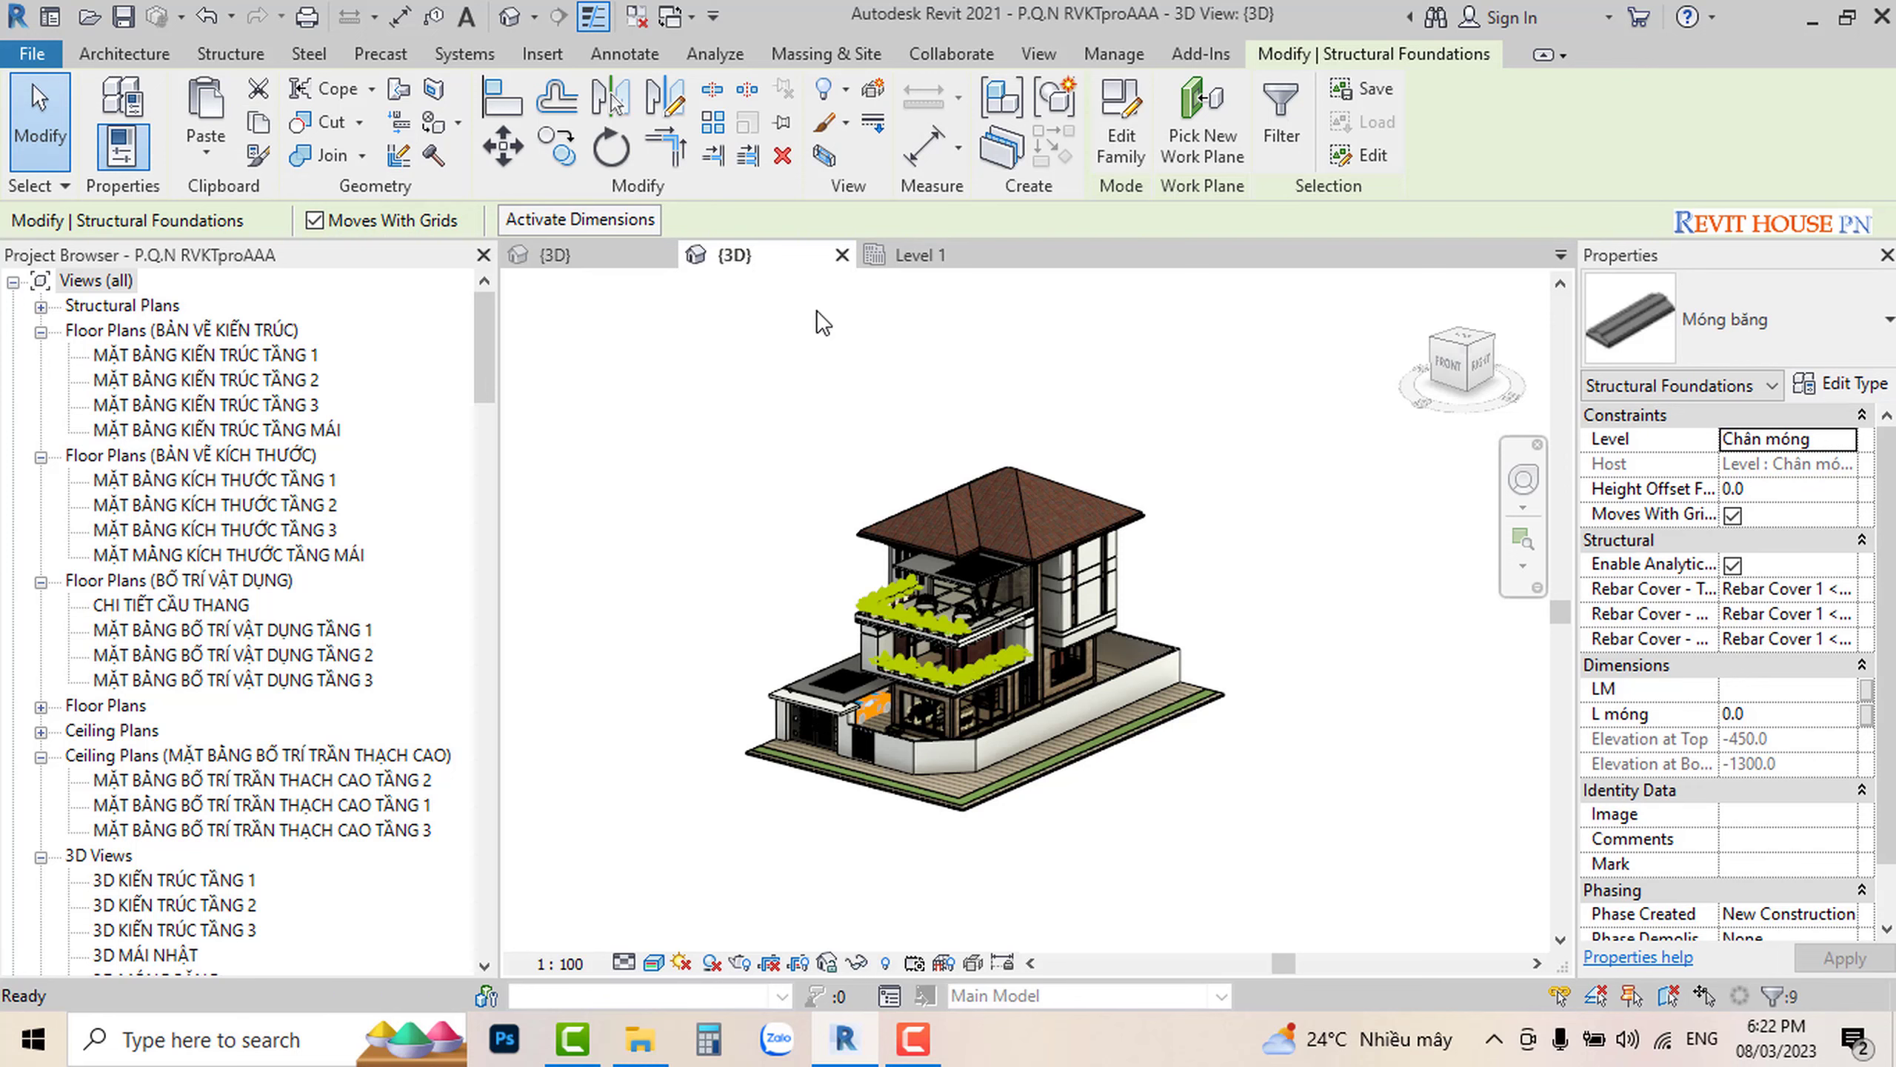
click(613, 254)
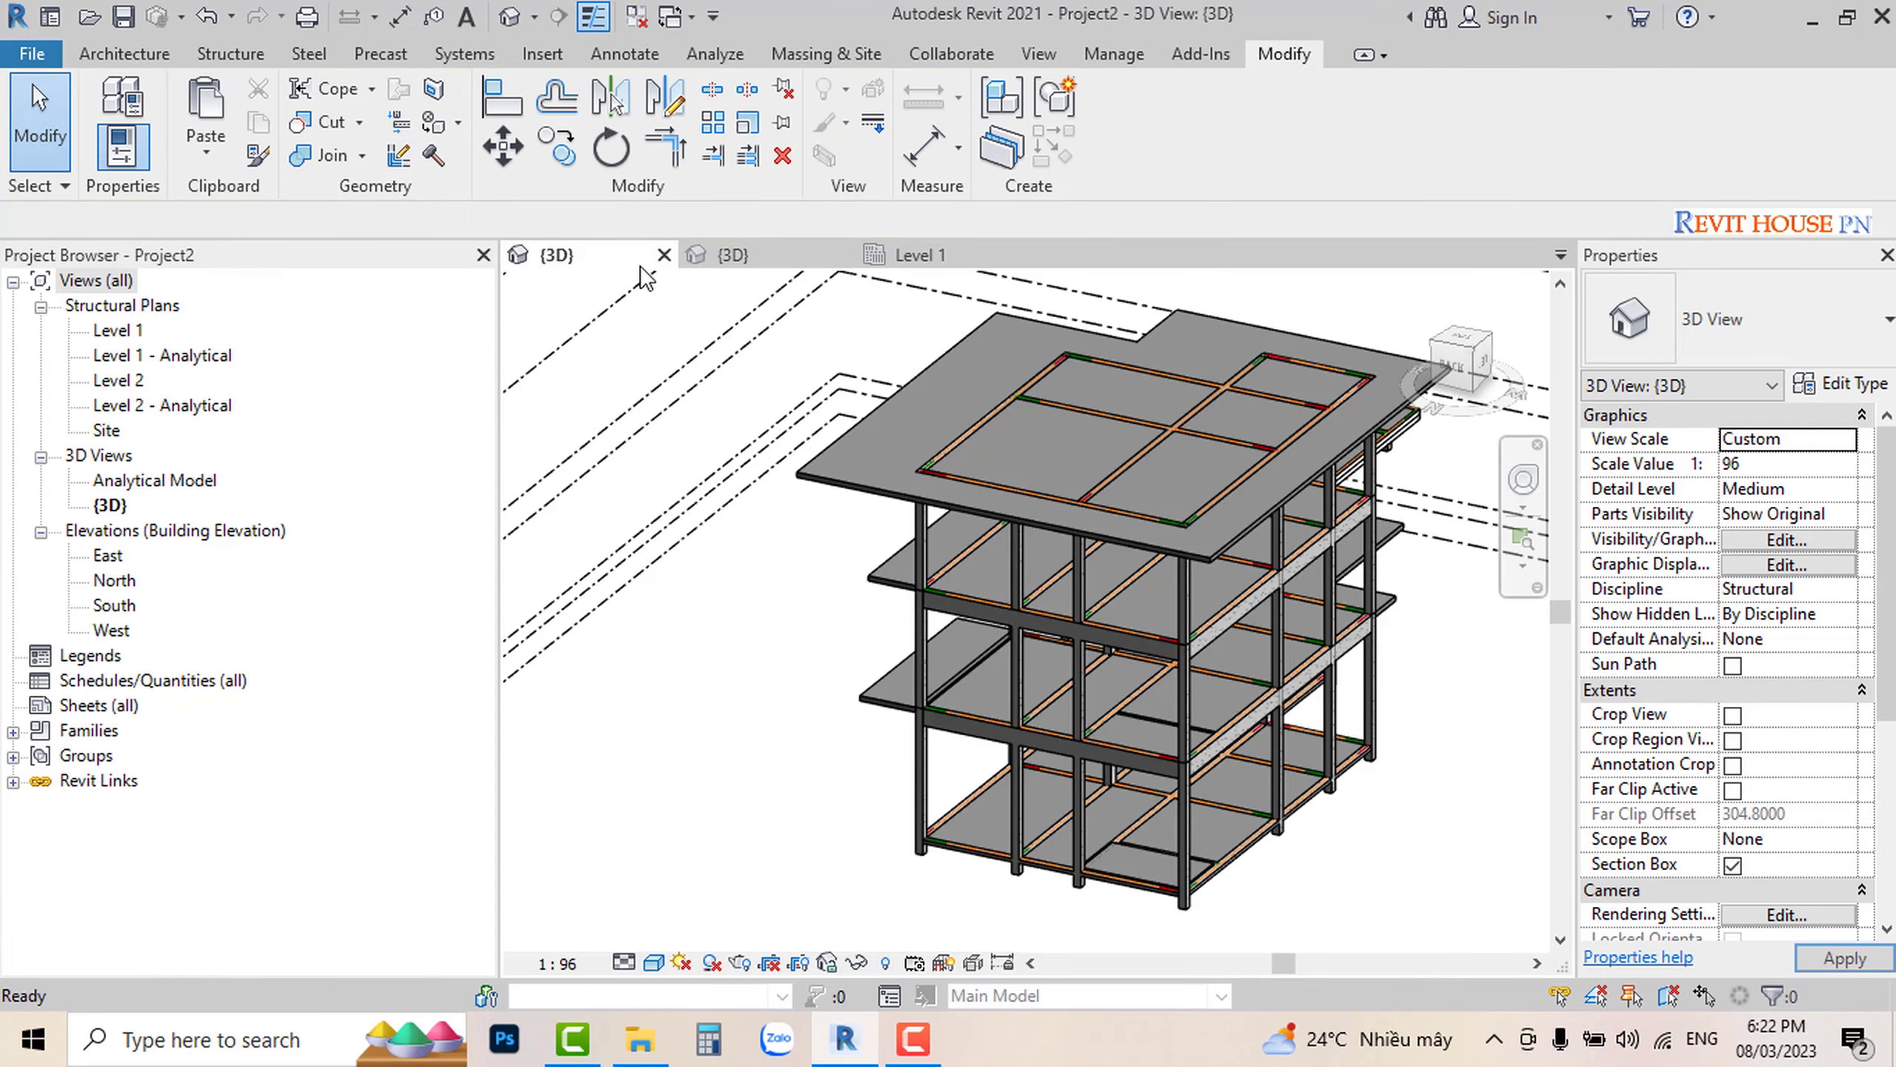
Step: Paste the 9 foundations Aligned to Current View into Project2's Level 1 plan and view them in 3D
click(942, 254)
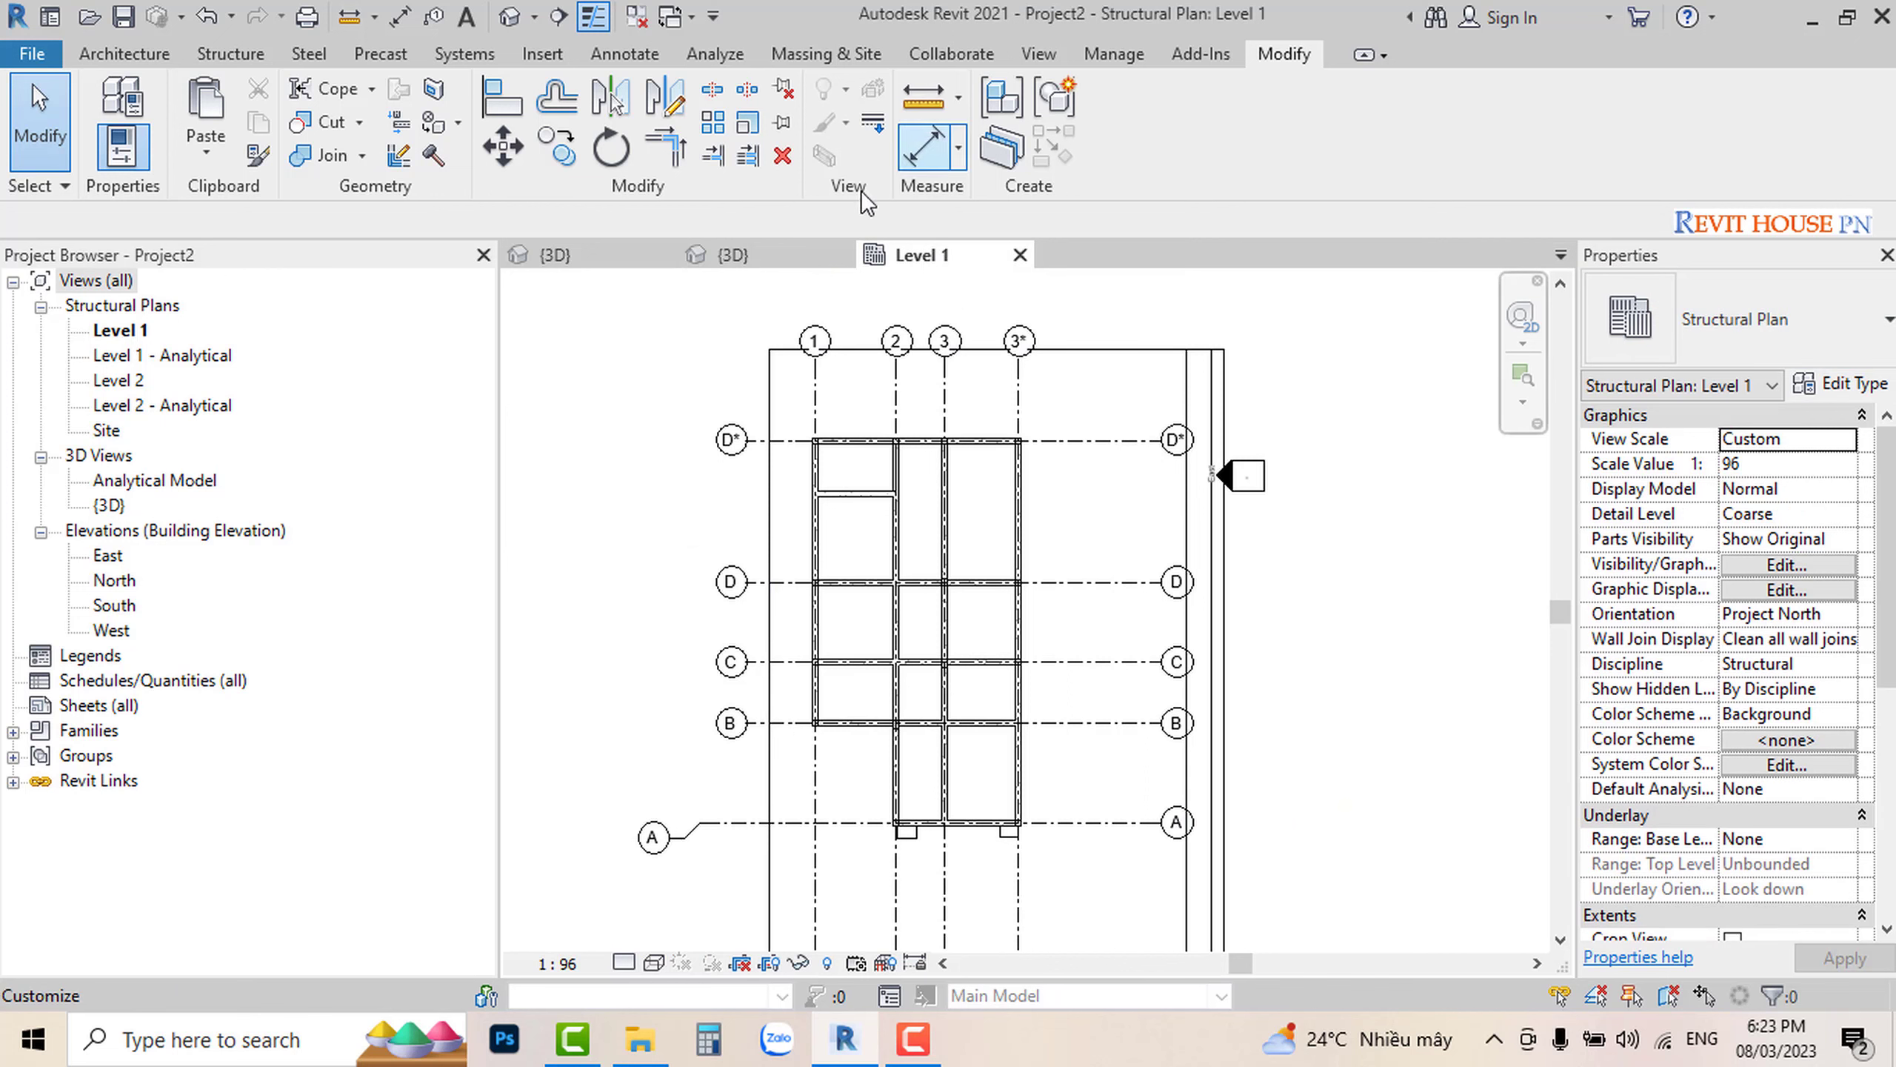
click(209, 153)
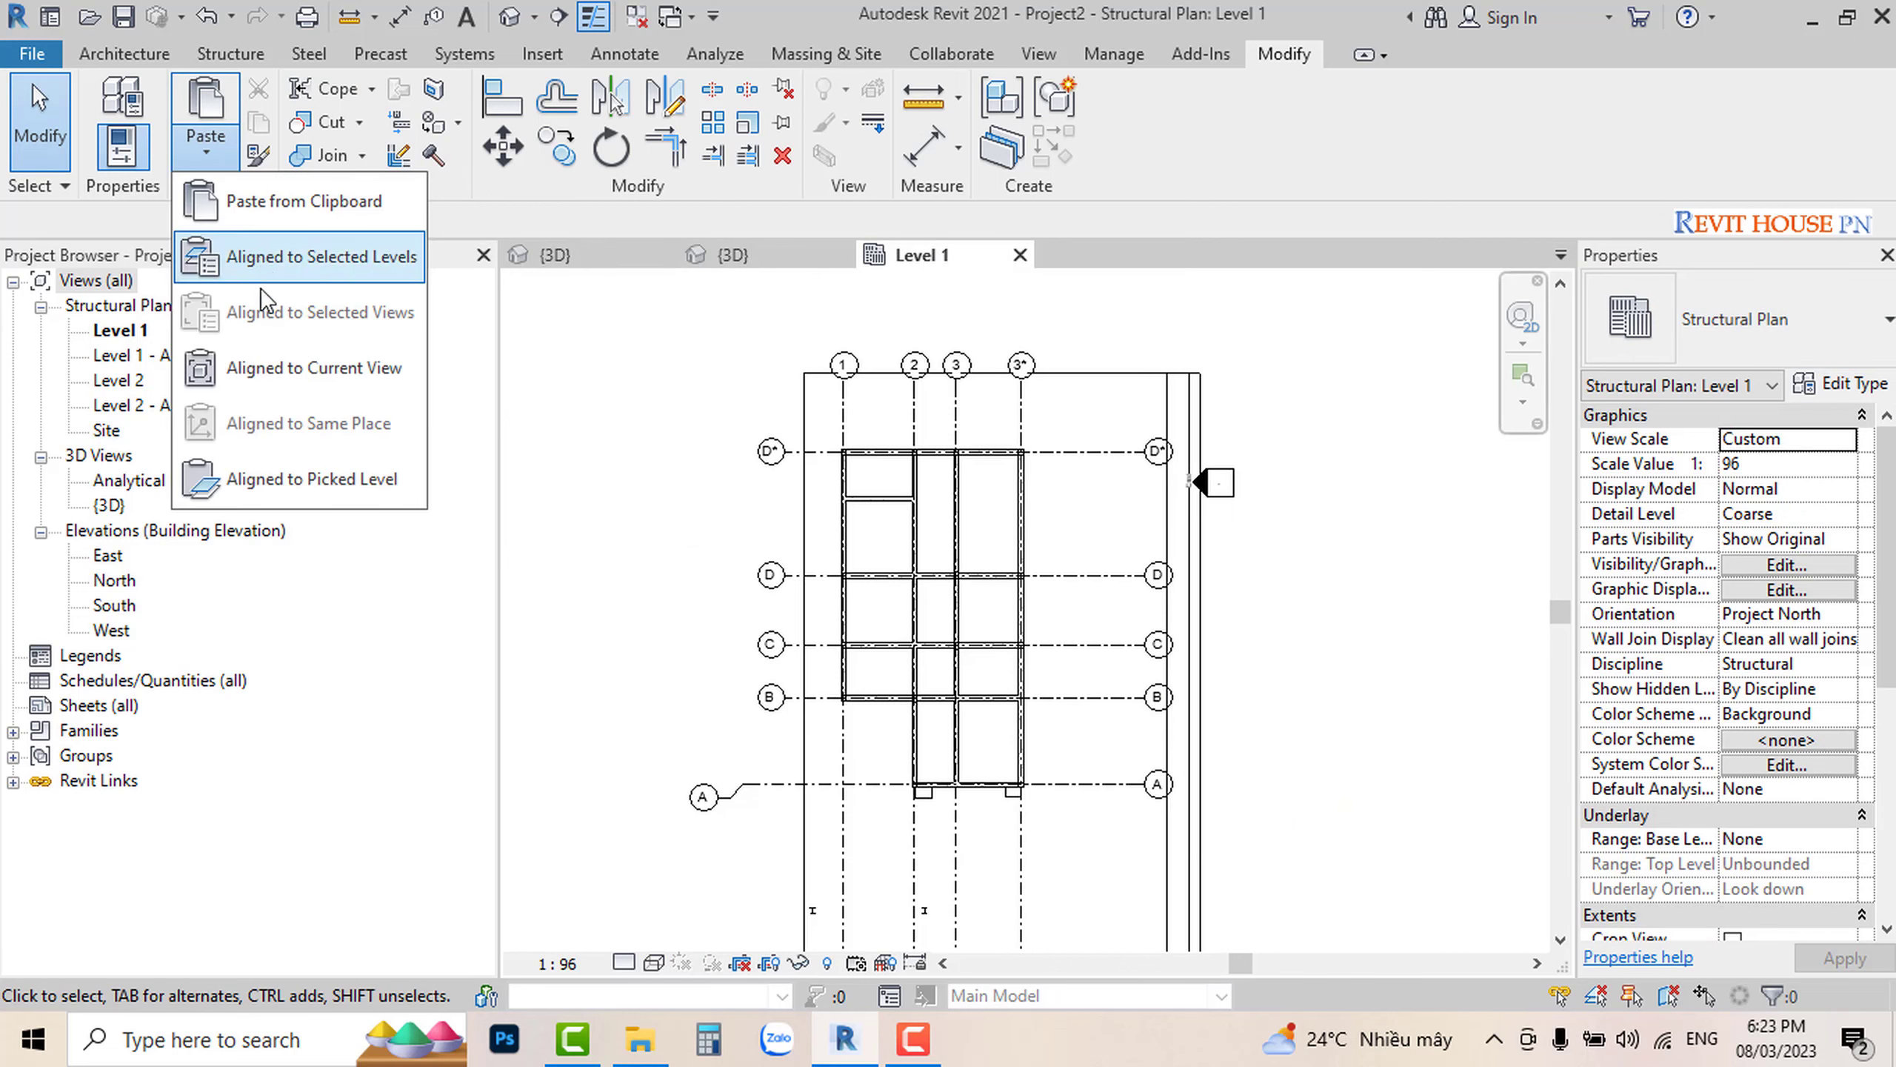
click(258, 373)
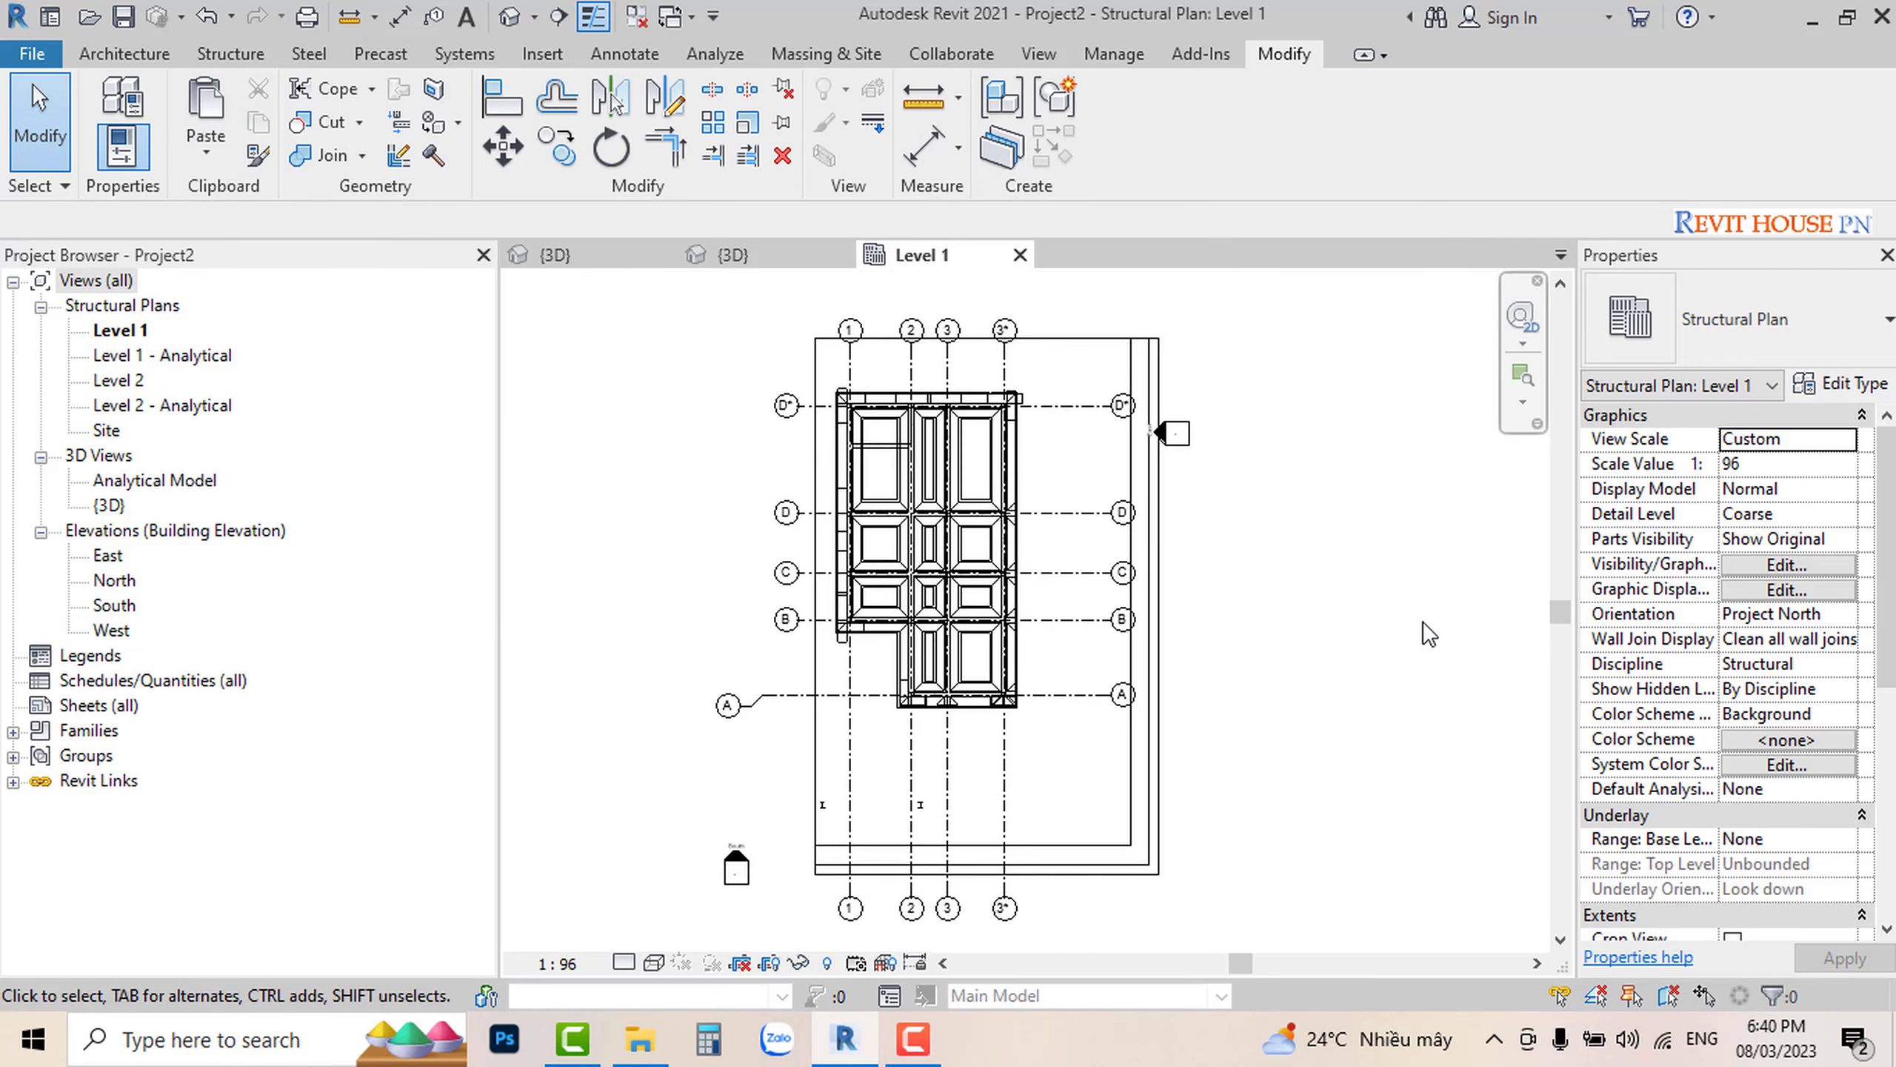
scroll(926, 457, up, 1)
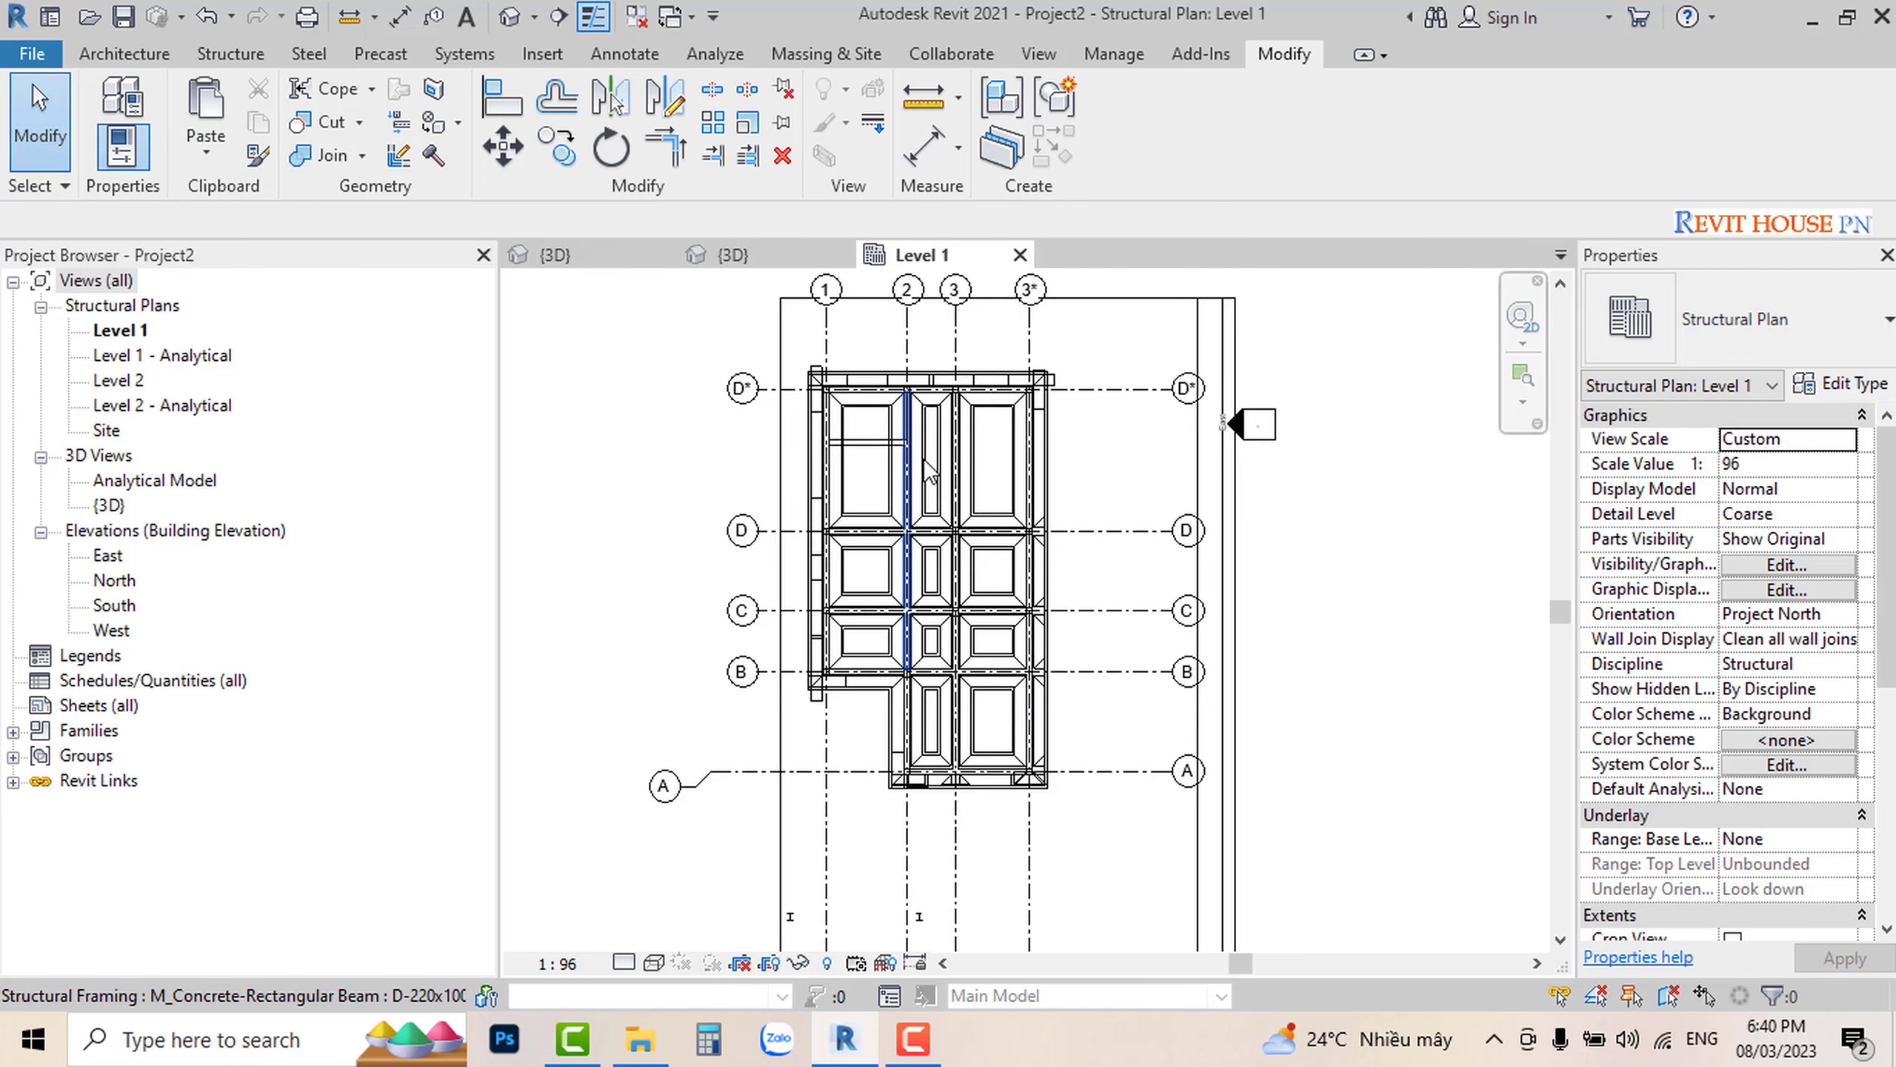
scroll(942, 457, down, 1)
scroll(933, 523, up, 1)
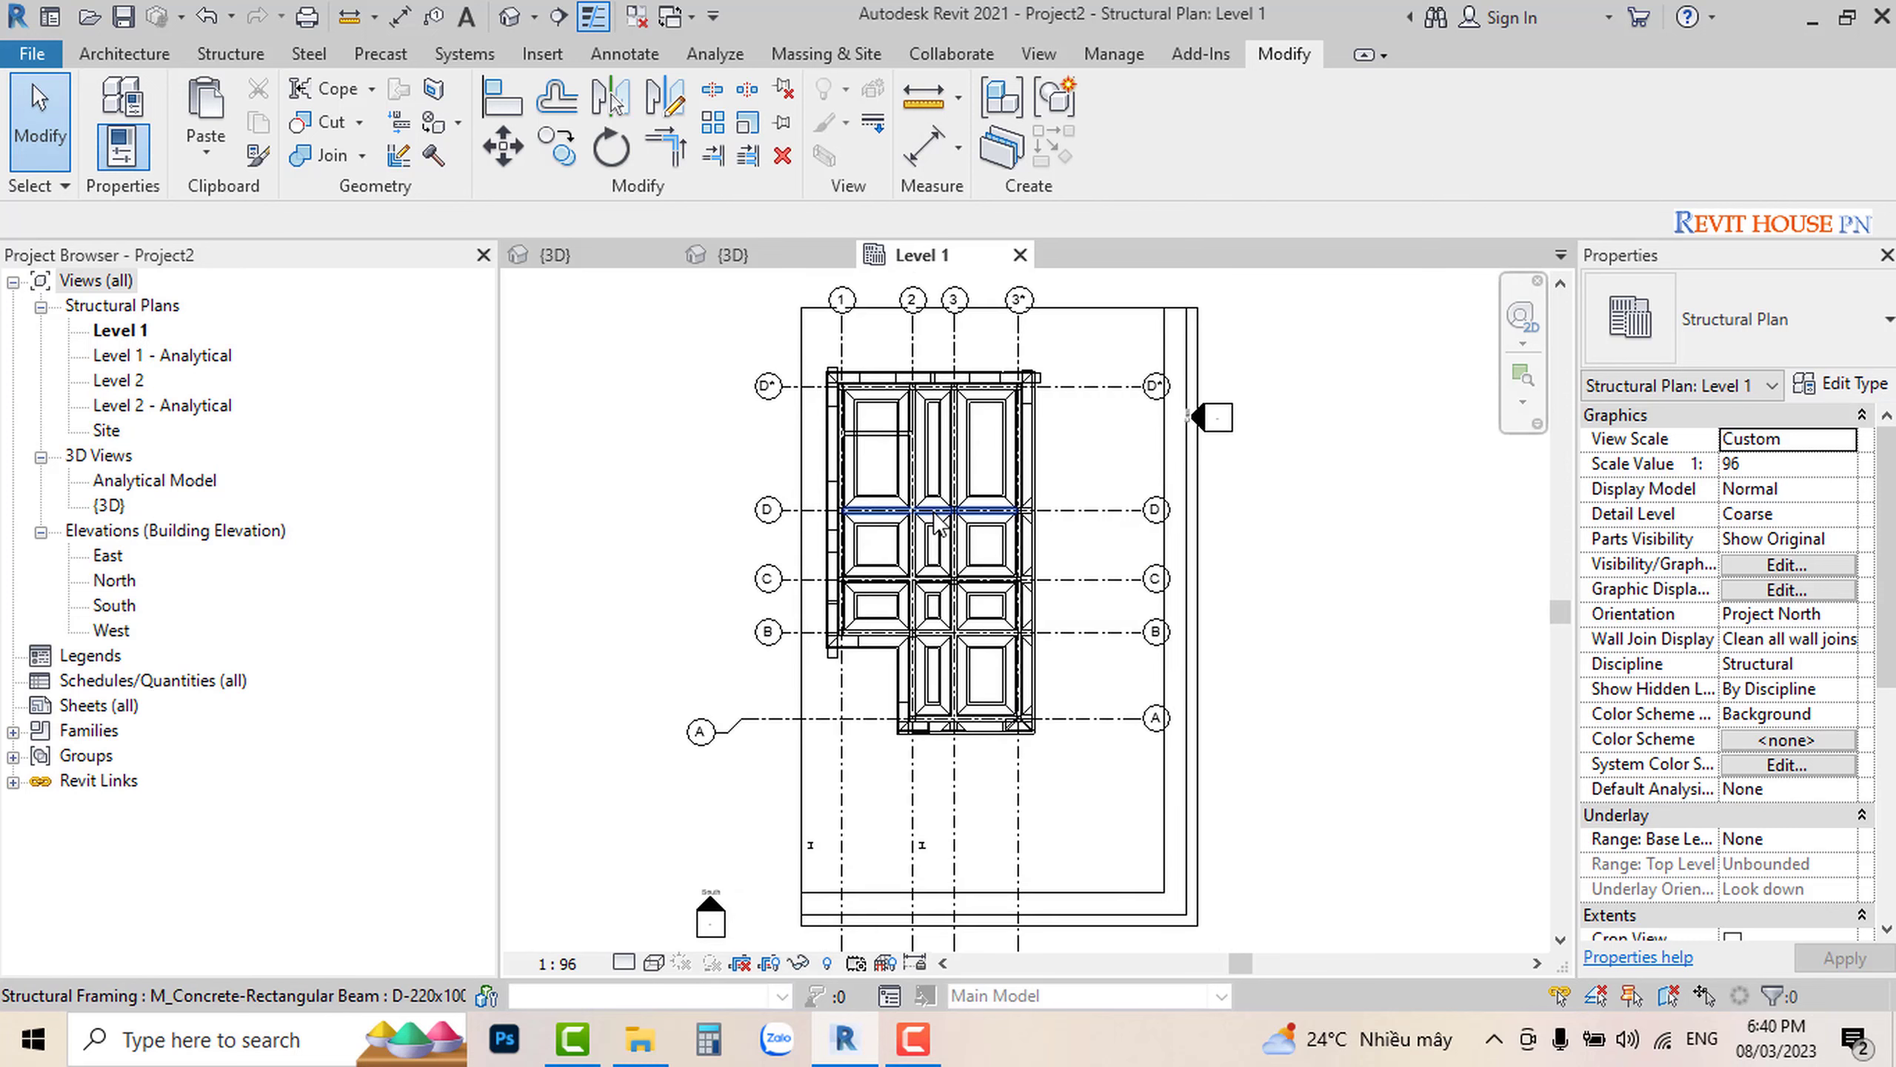
scroll(954, 501, down, 2)
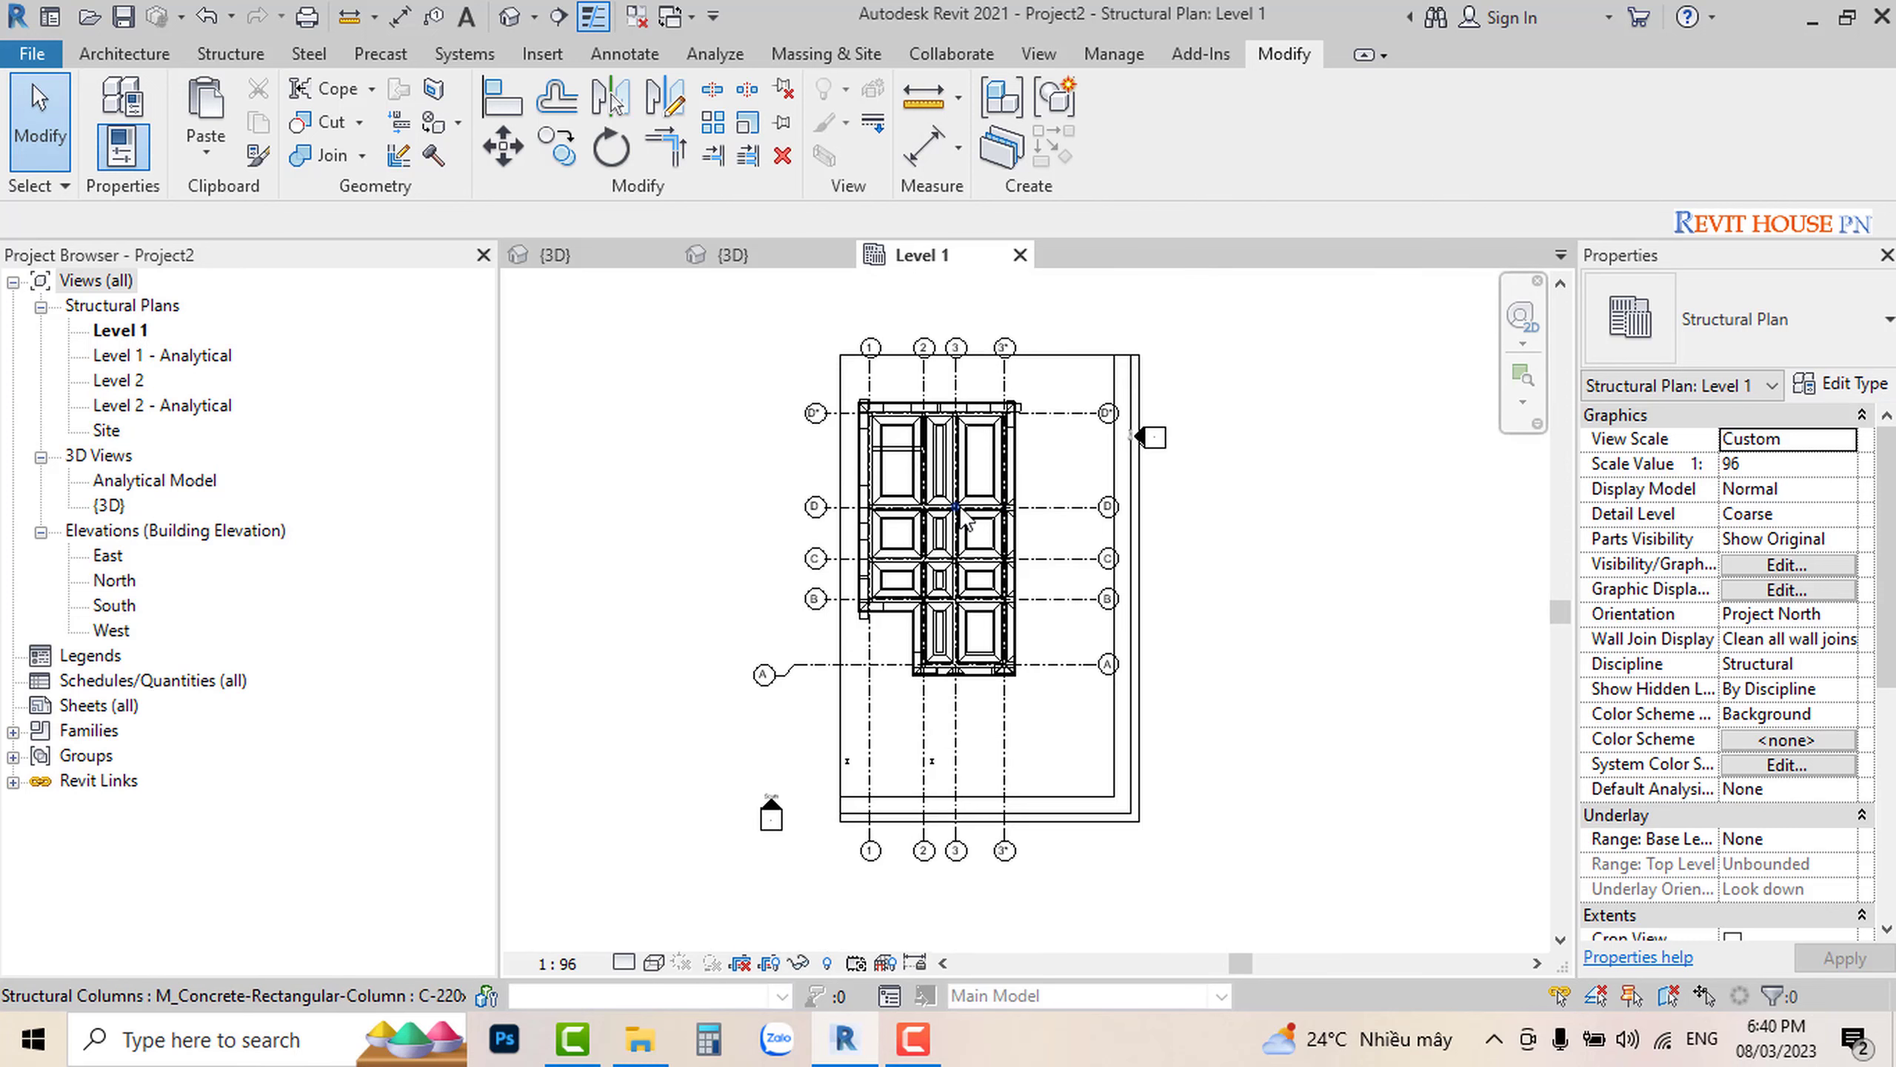
click(620, 262)
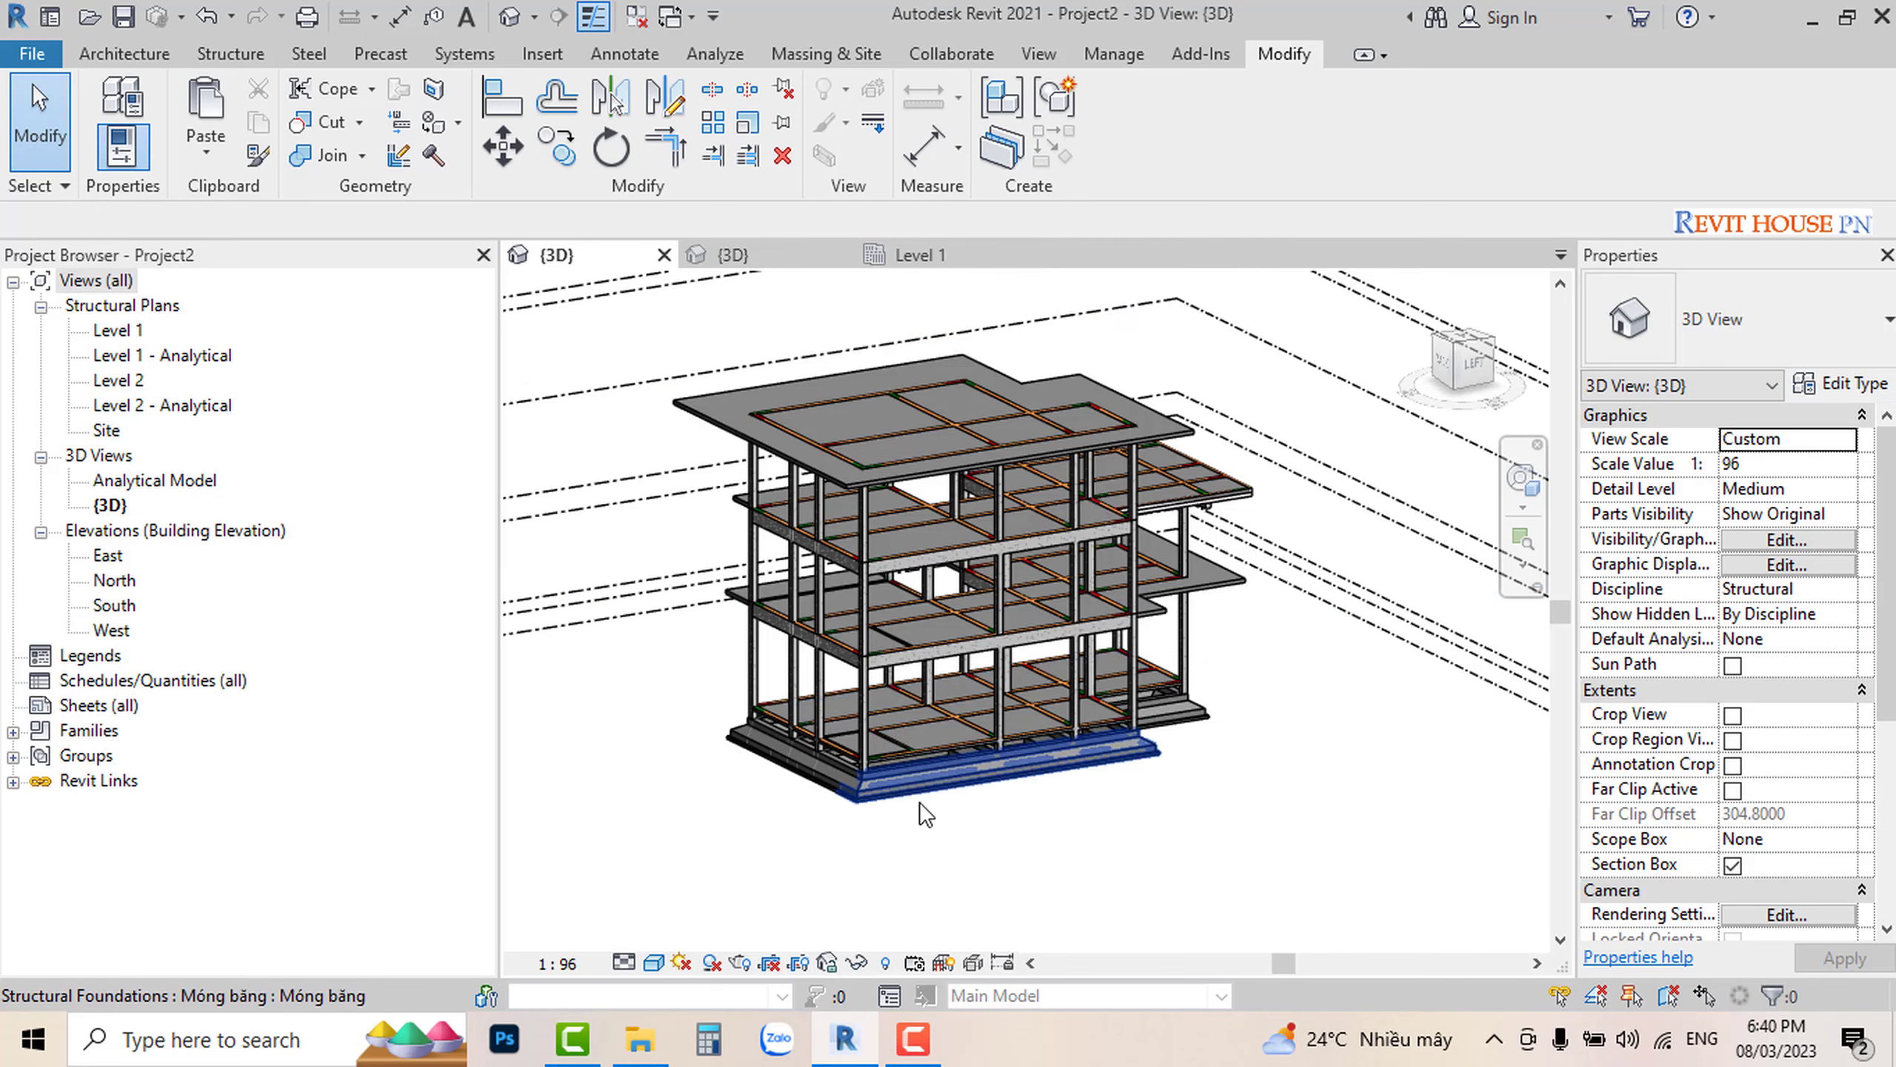
Step: Zoom the {3D} view and select the Level 1 FS-120 floor slab
scroll(918, 802, up, 2)
scroll(987, 851, down, 1)
scroll(987, 851, down, 1)
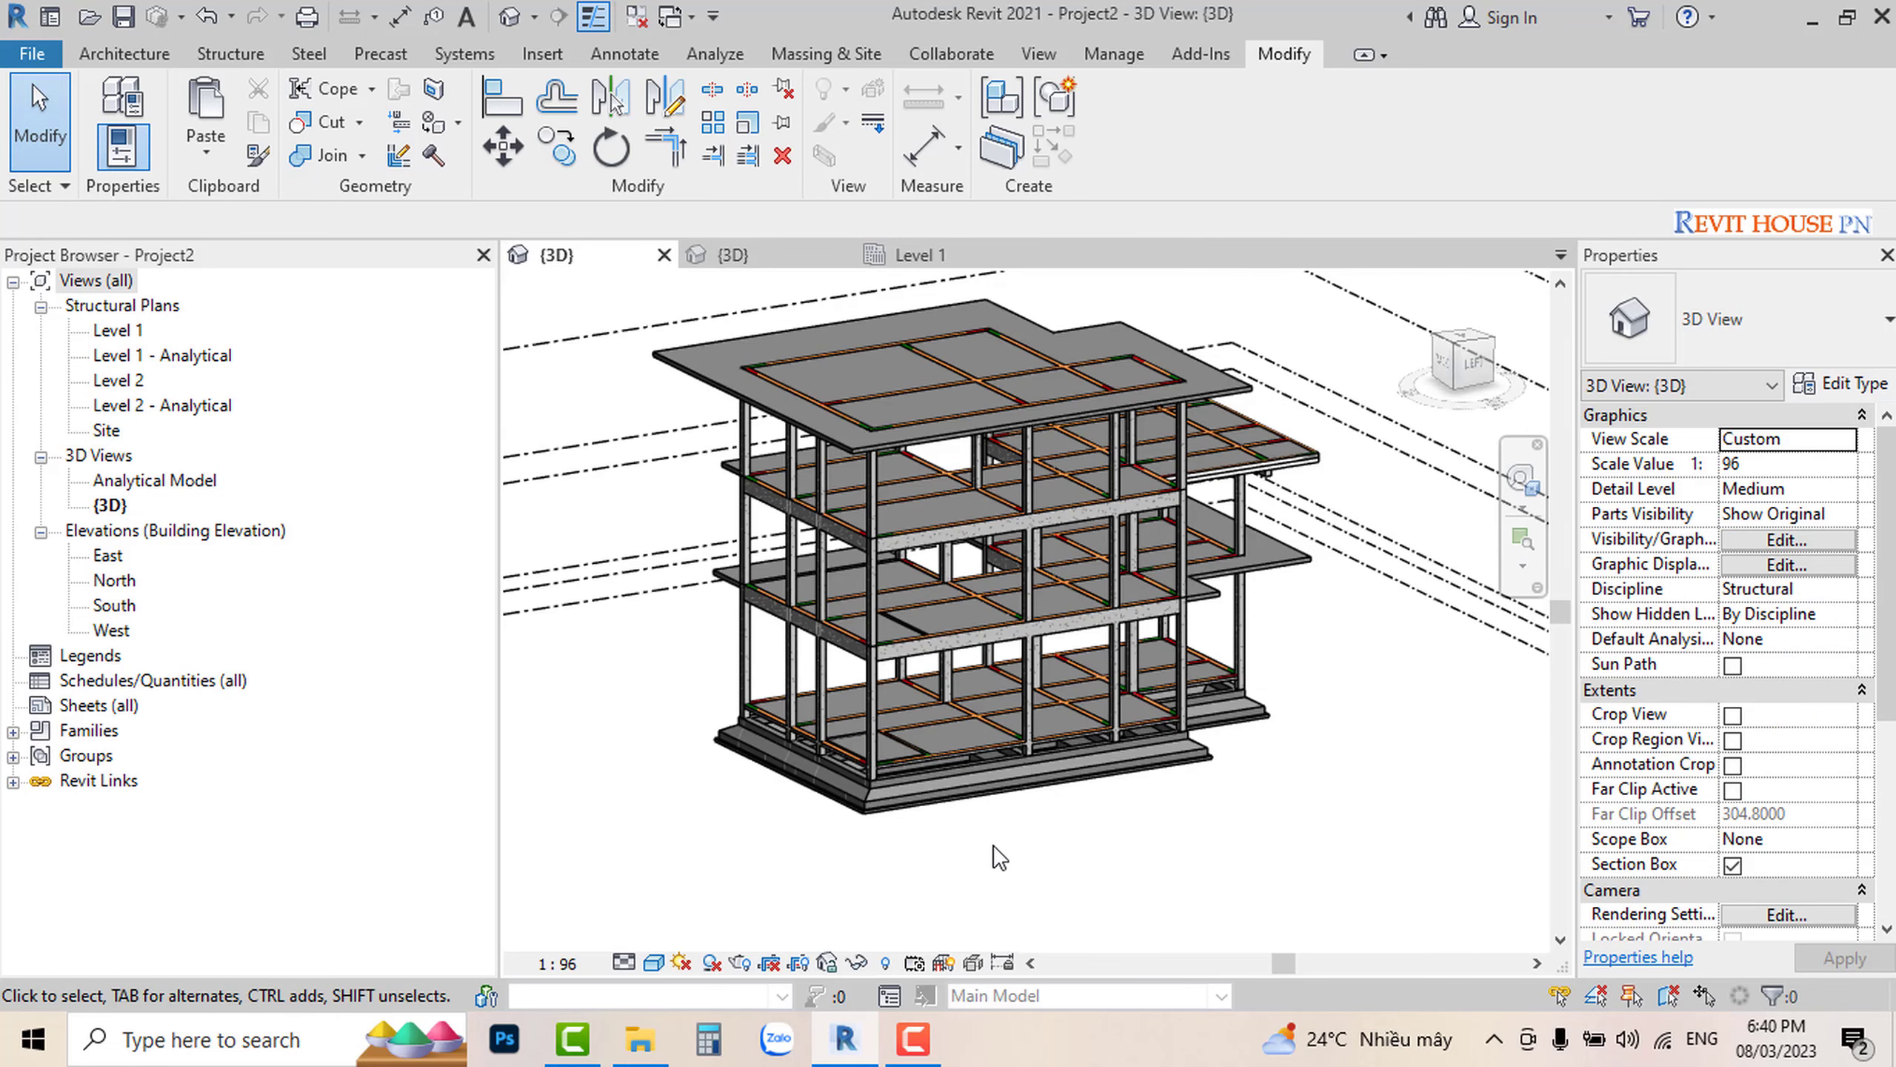
scroll(1000, 854, down, 1)
scroll(1054, 848, down, 1)
scroll(926, 794, up, 1)
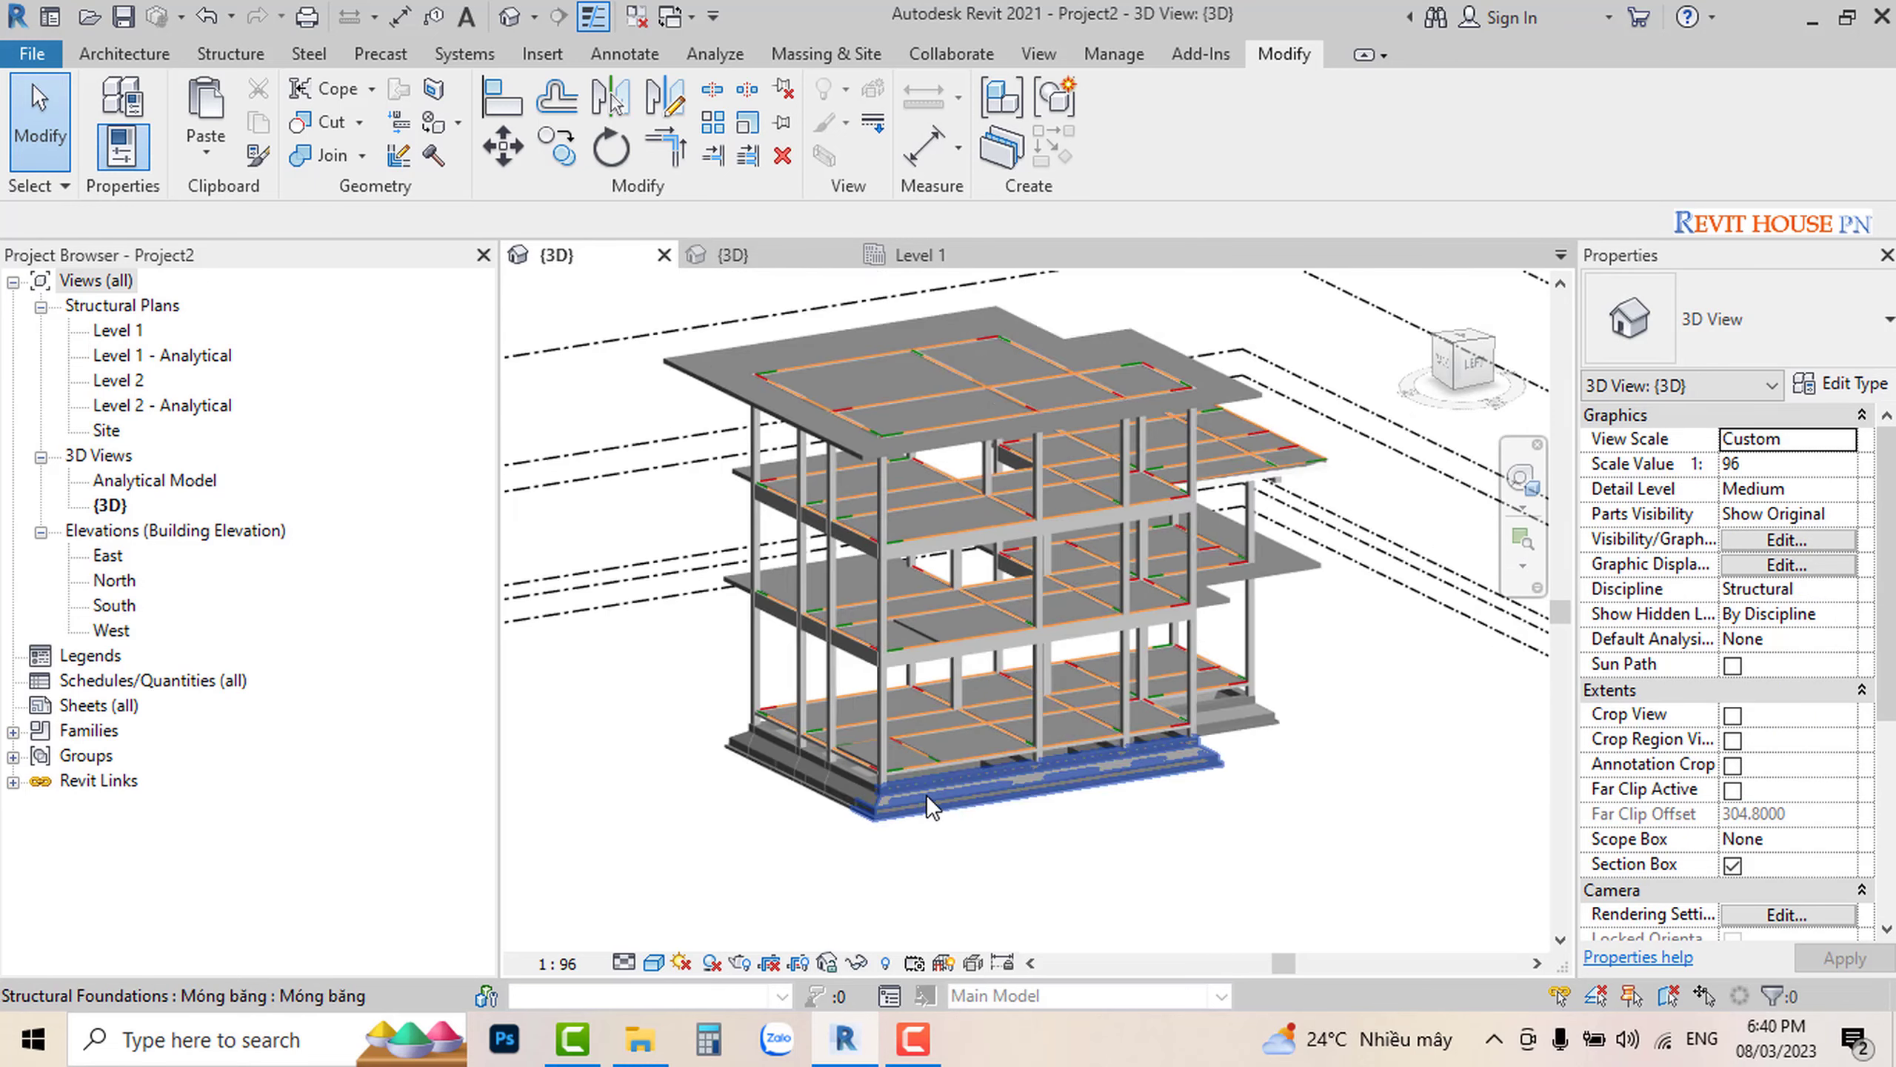
scroll(1112, 832, up, 2)
scroll(986, 817, up, 2)
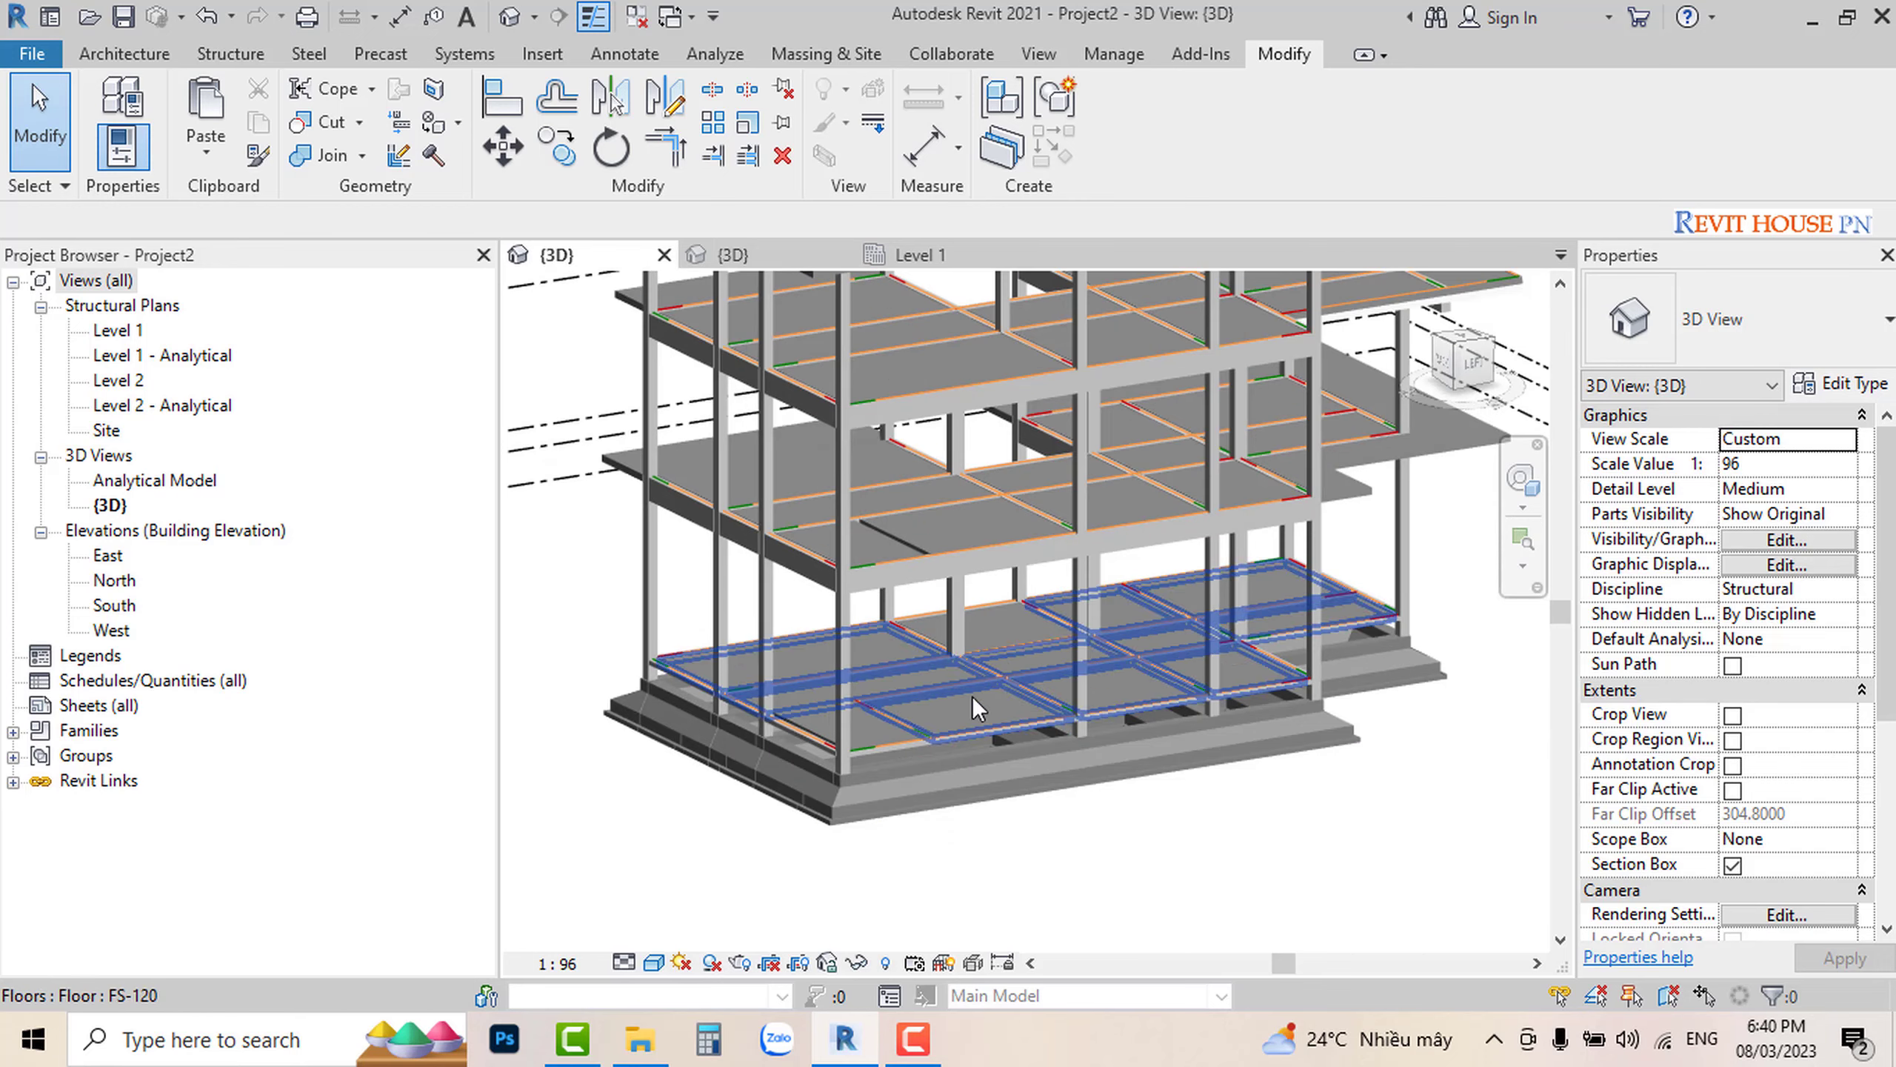
scroll(963, 737, up, 1)
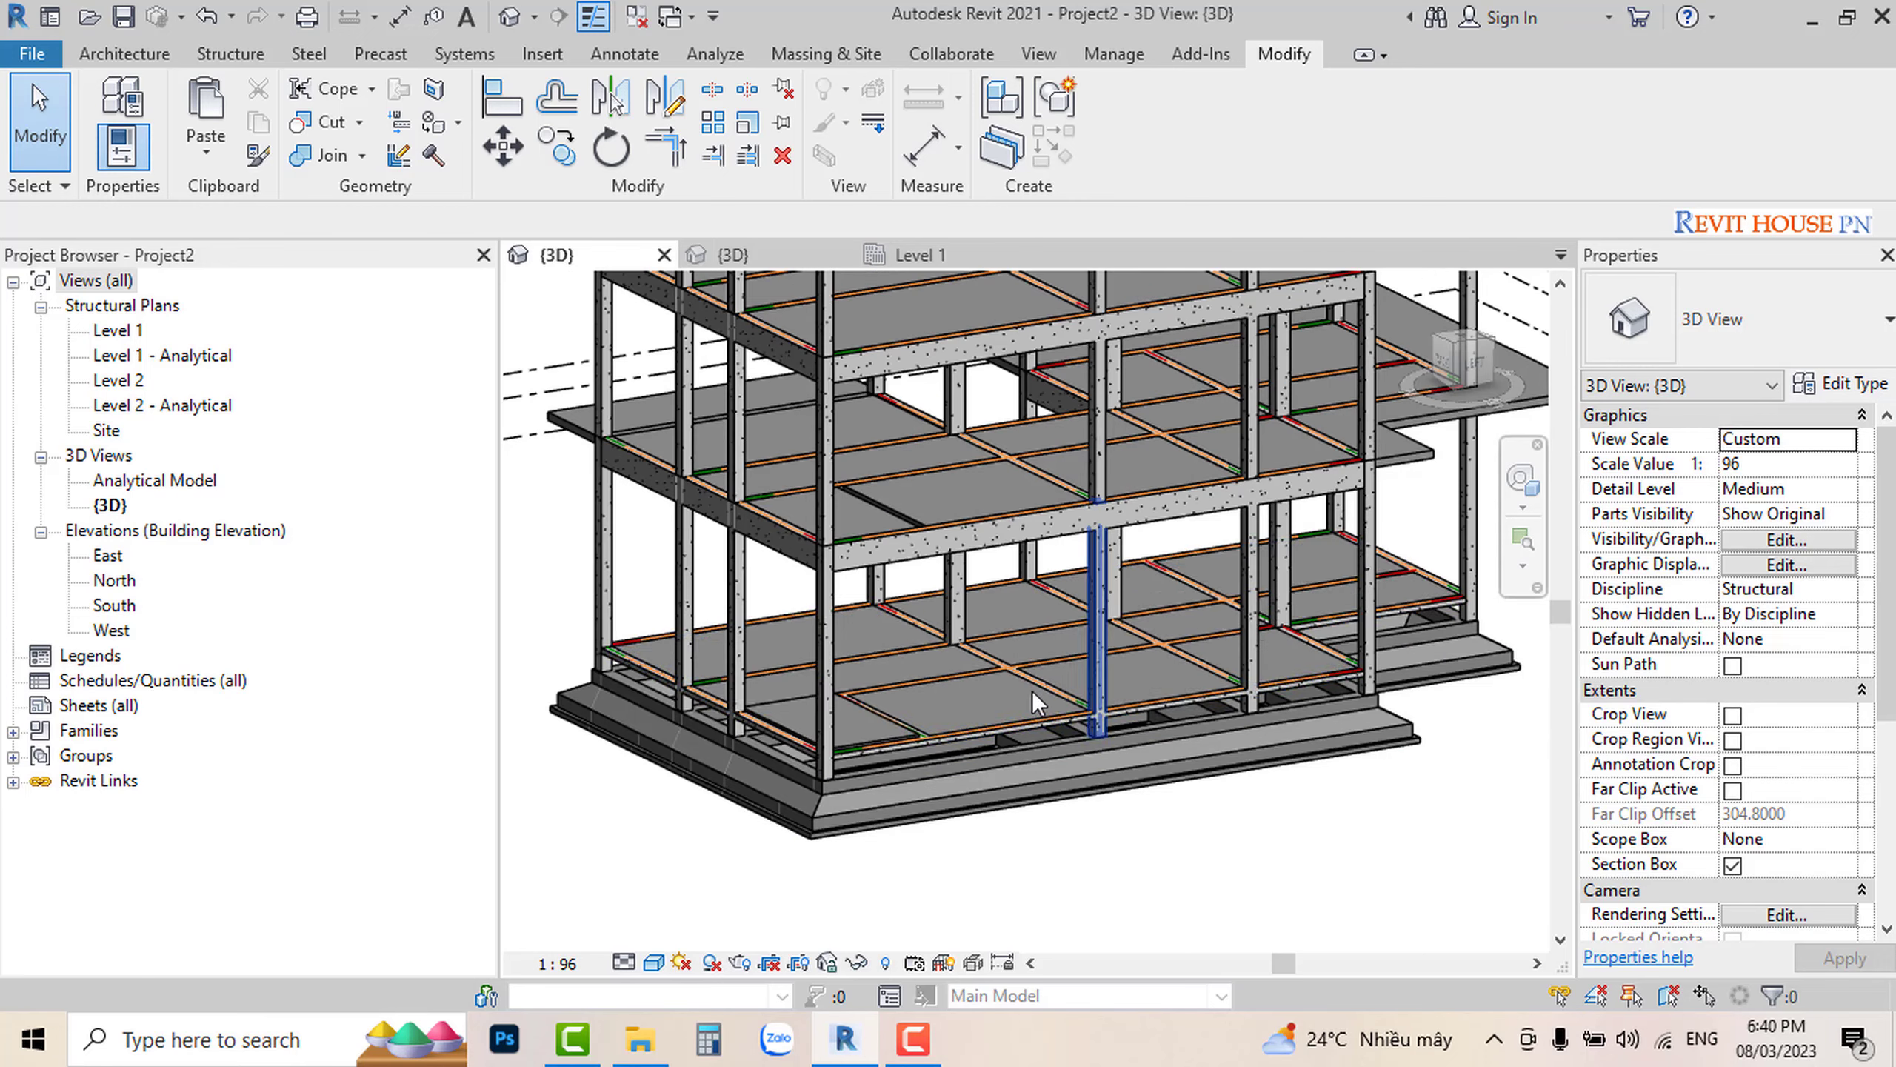
click(962, 684)
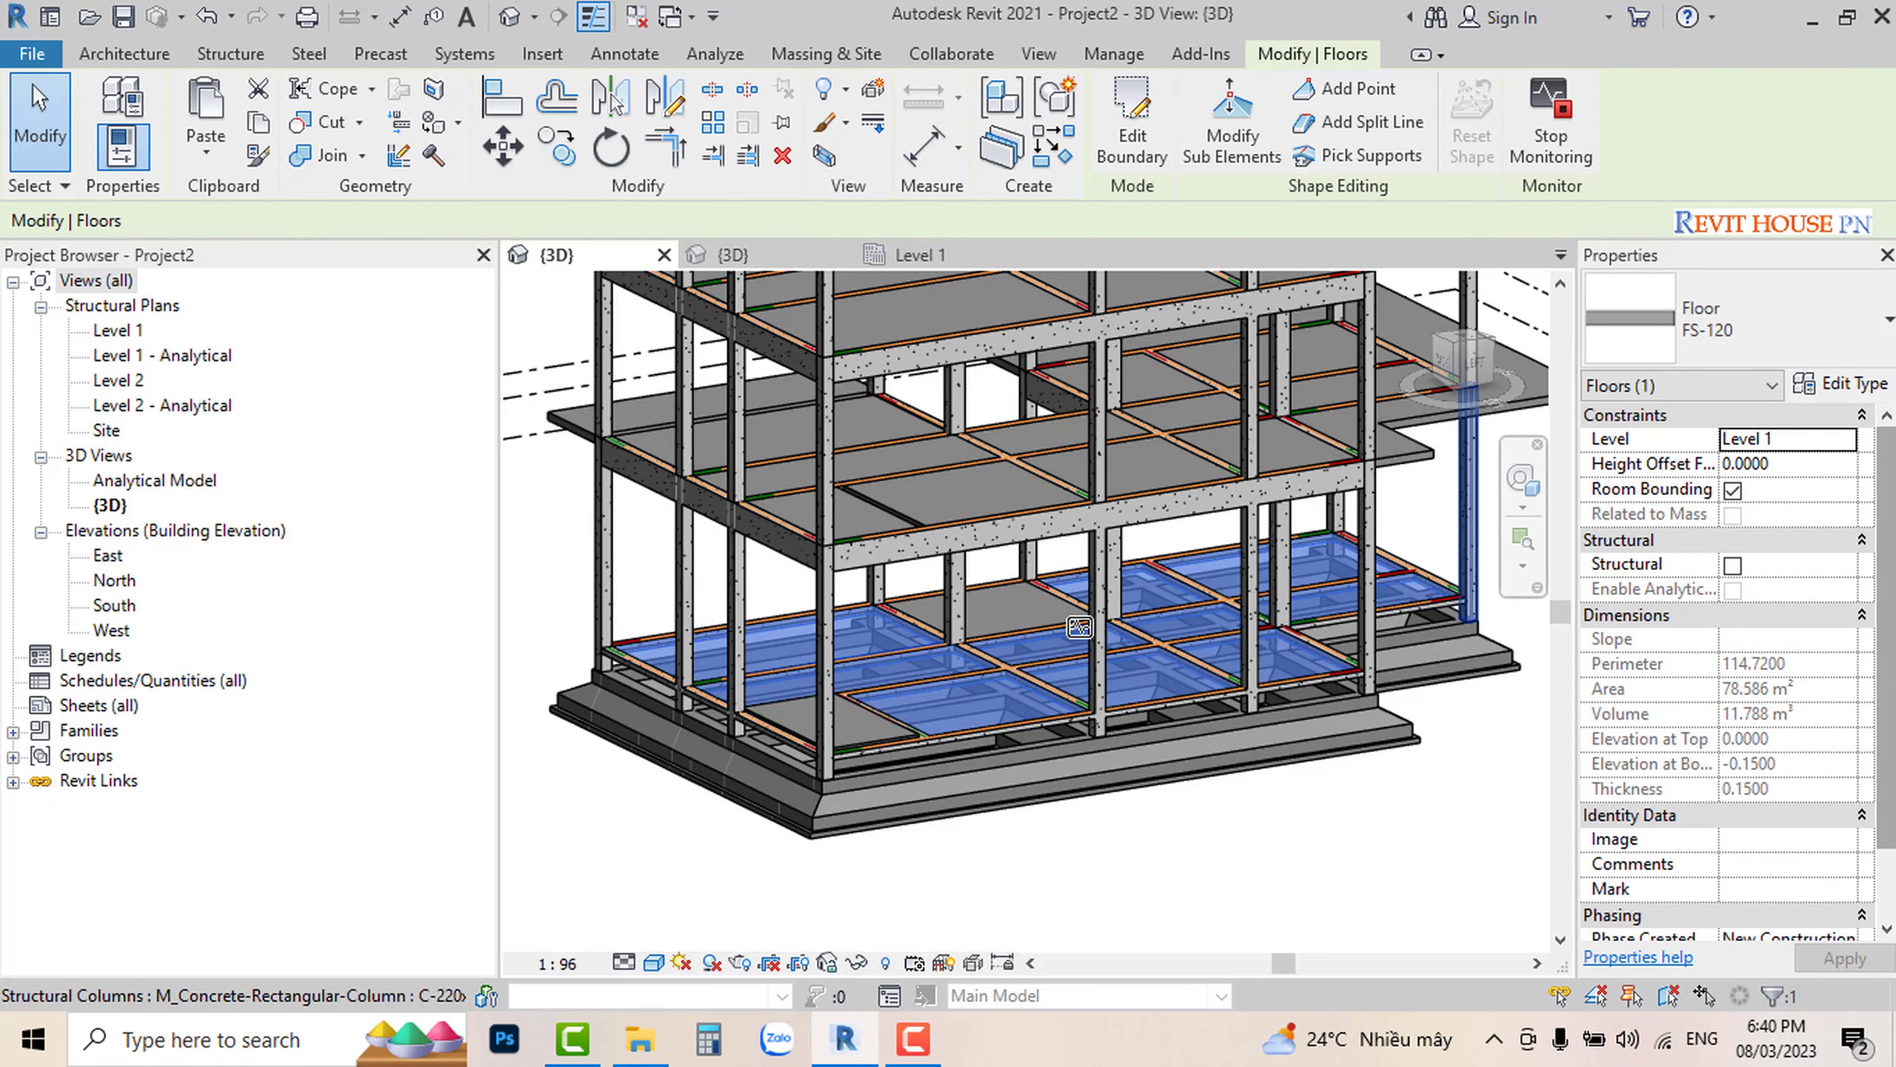
Step: Tick Structural in Properties for the Level 1 floor, then for the Tầng 2 FS-120 slab
click(1732, 565)
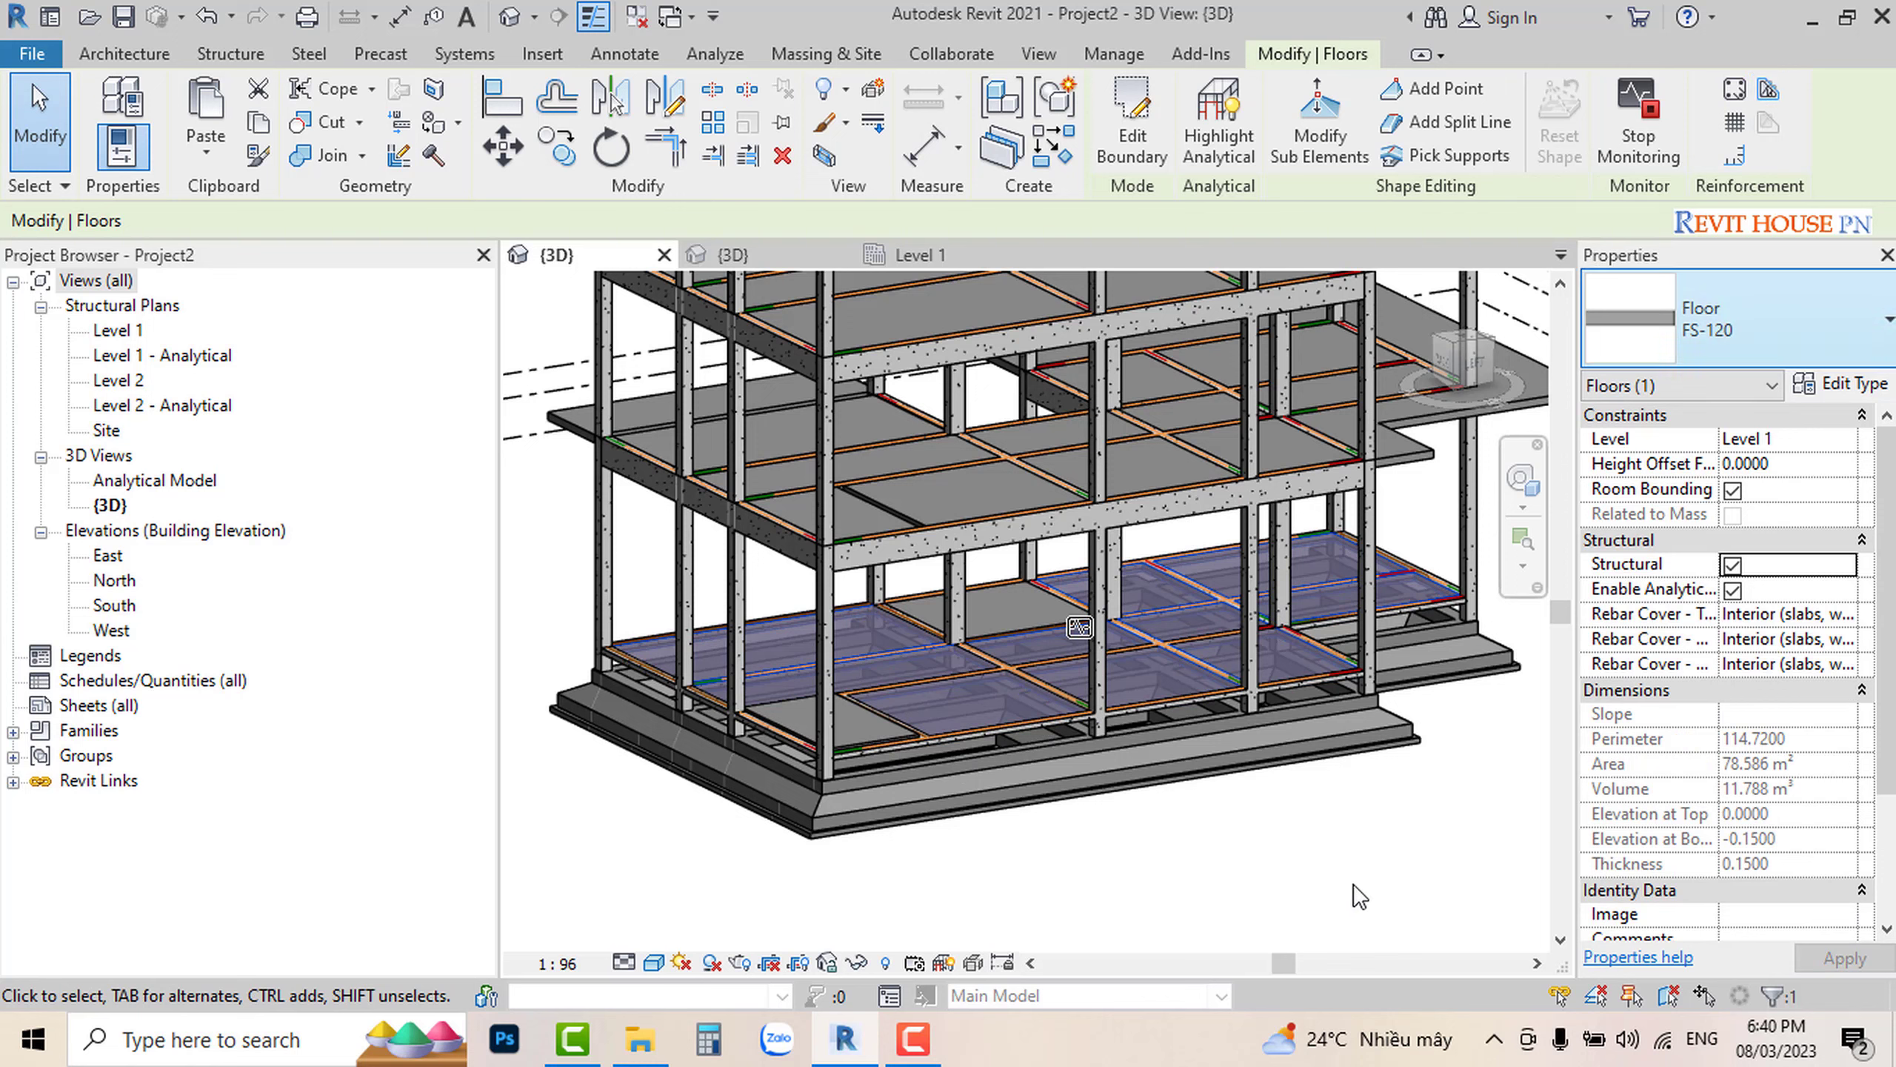
click(1299, 866)
click(825, 612)
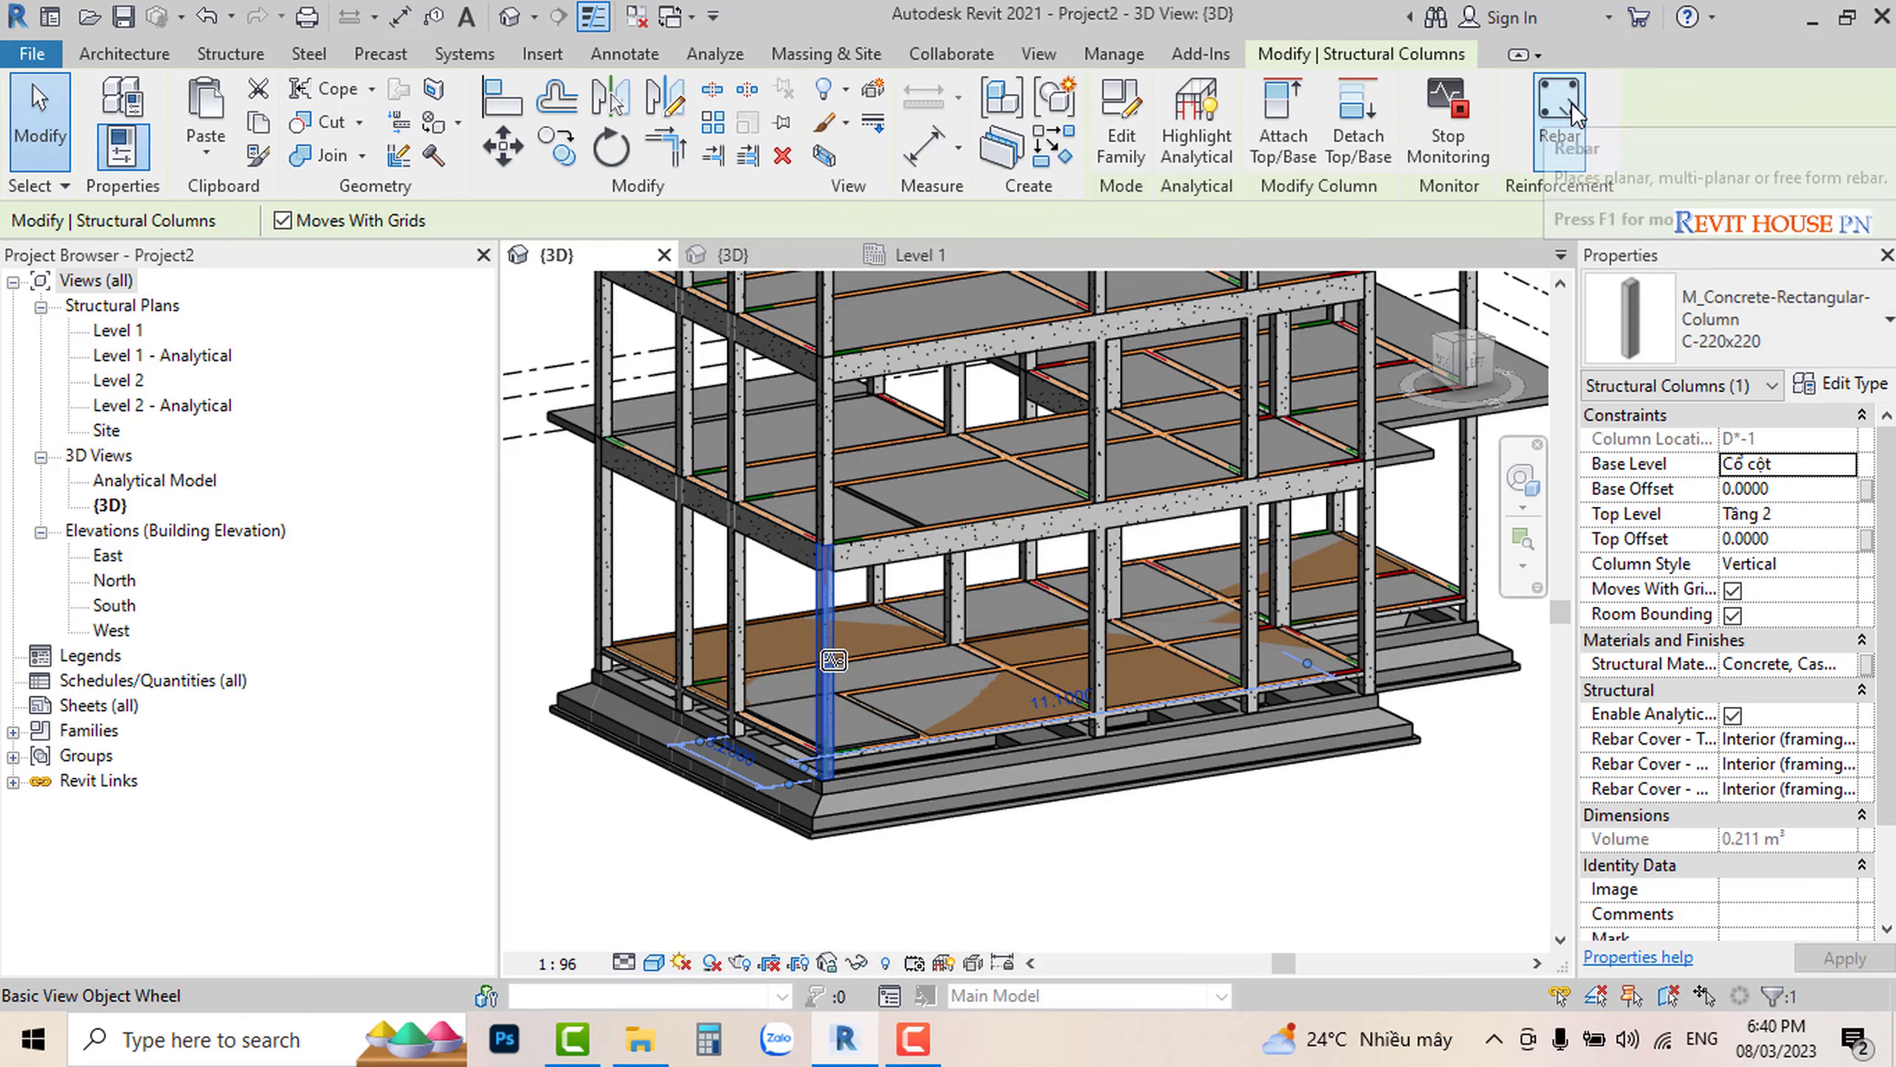
click(1340, 860)
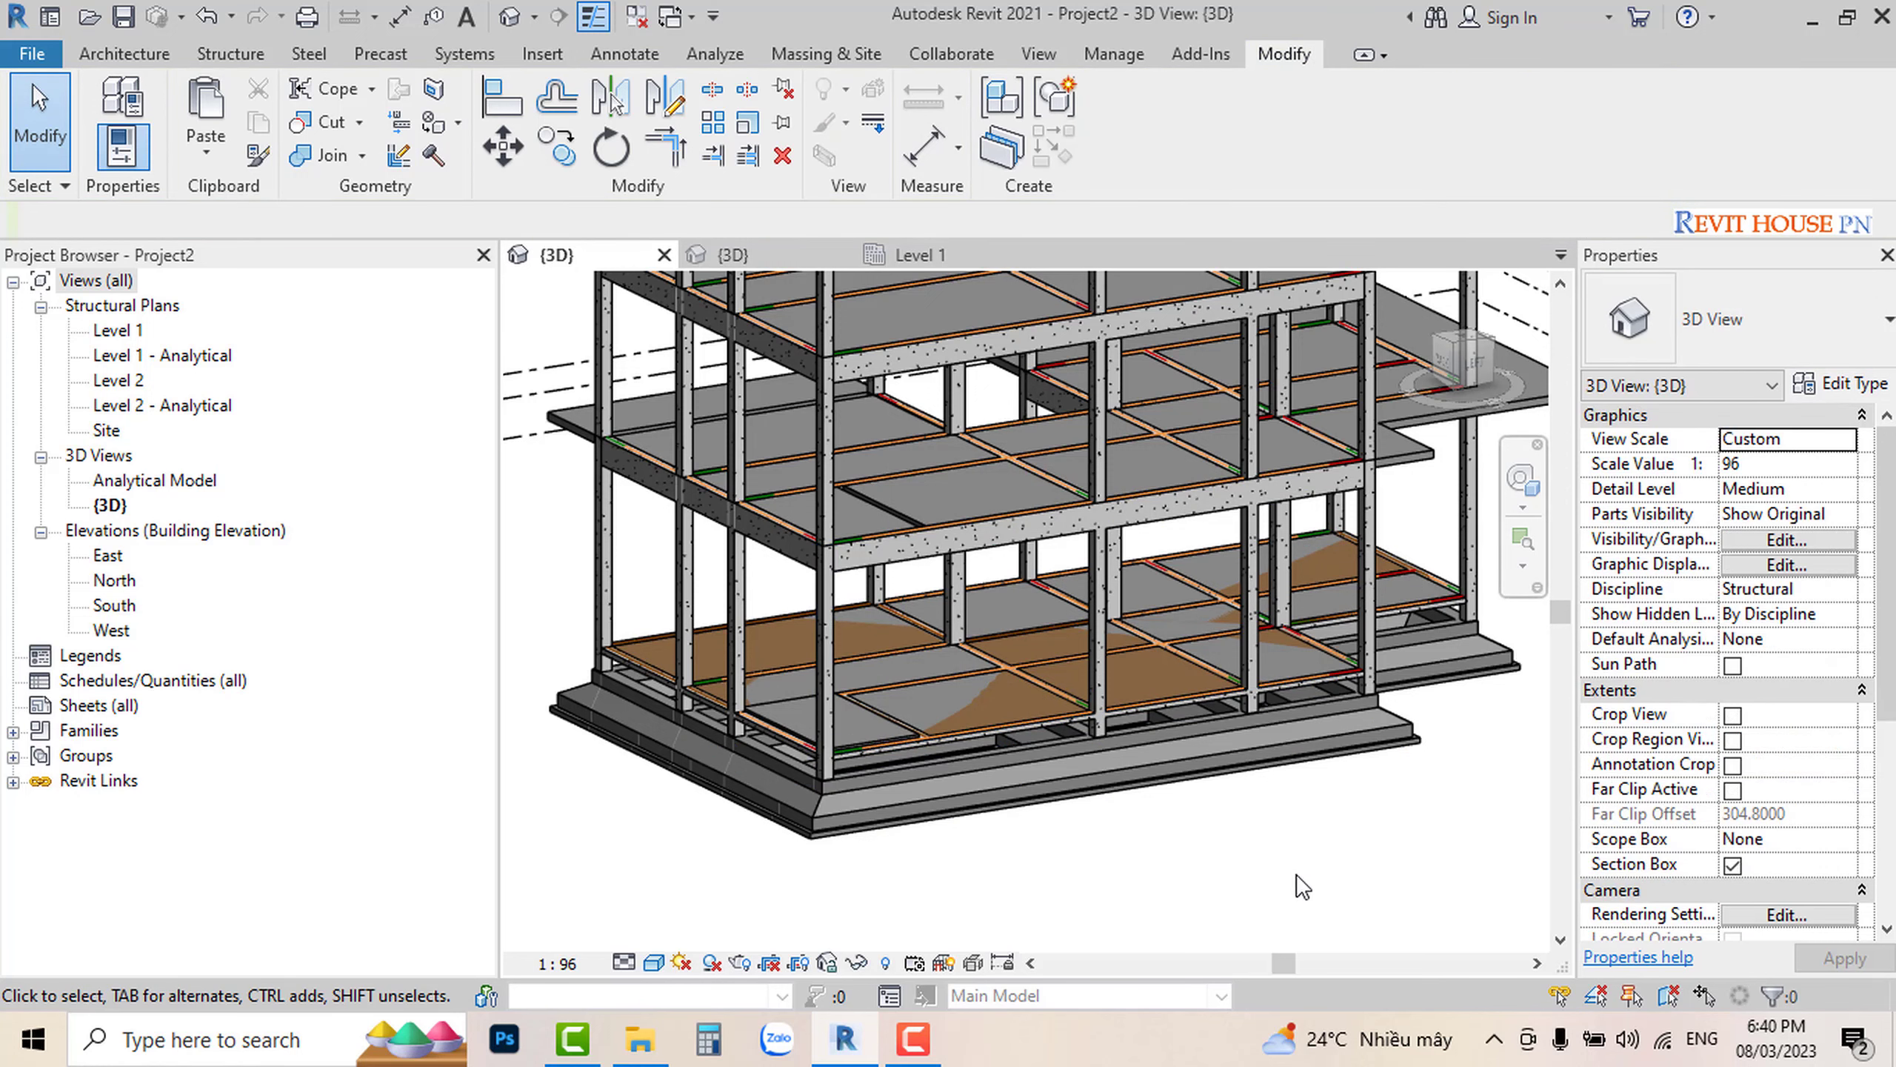
click(955, 477)
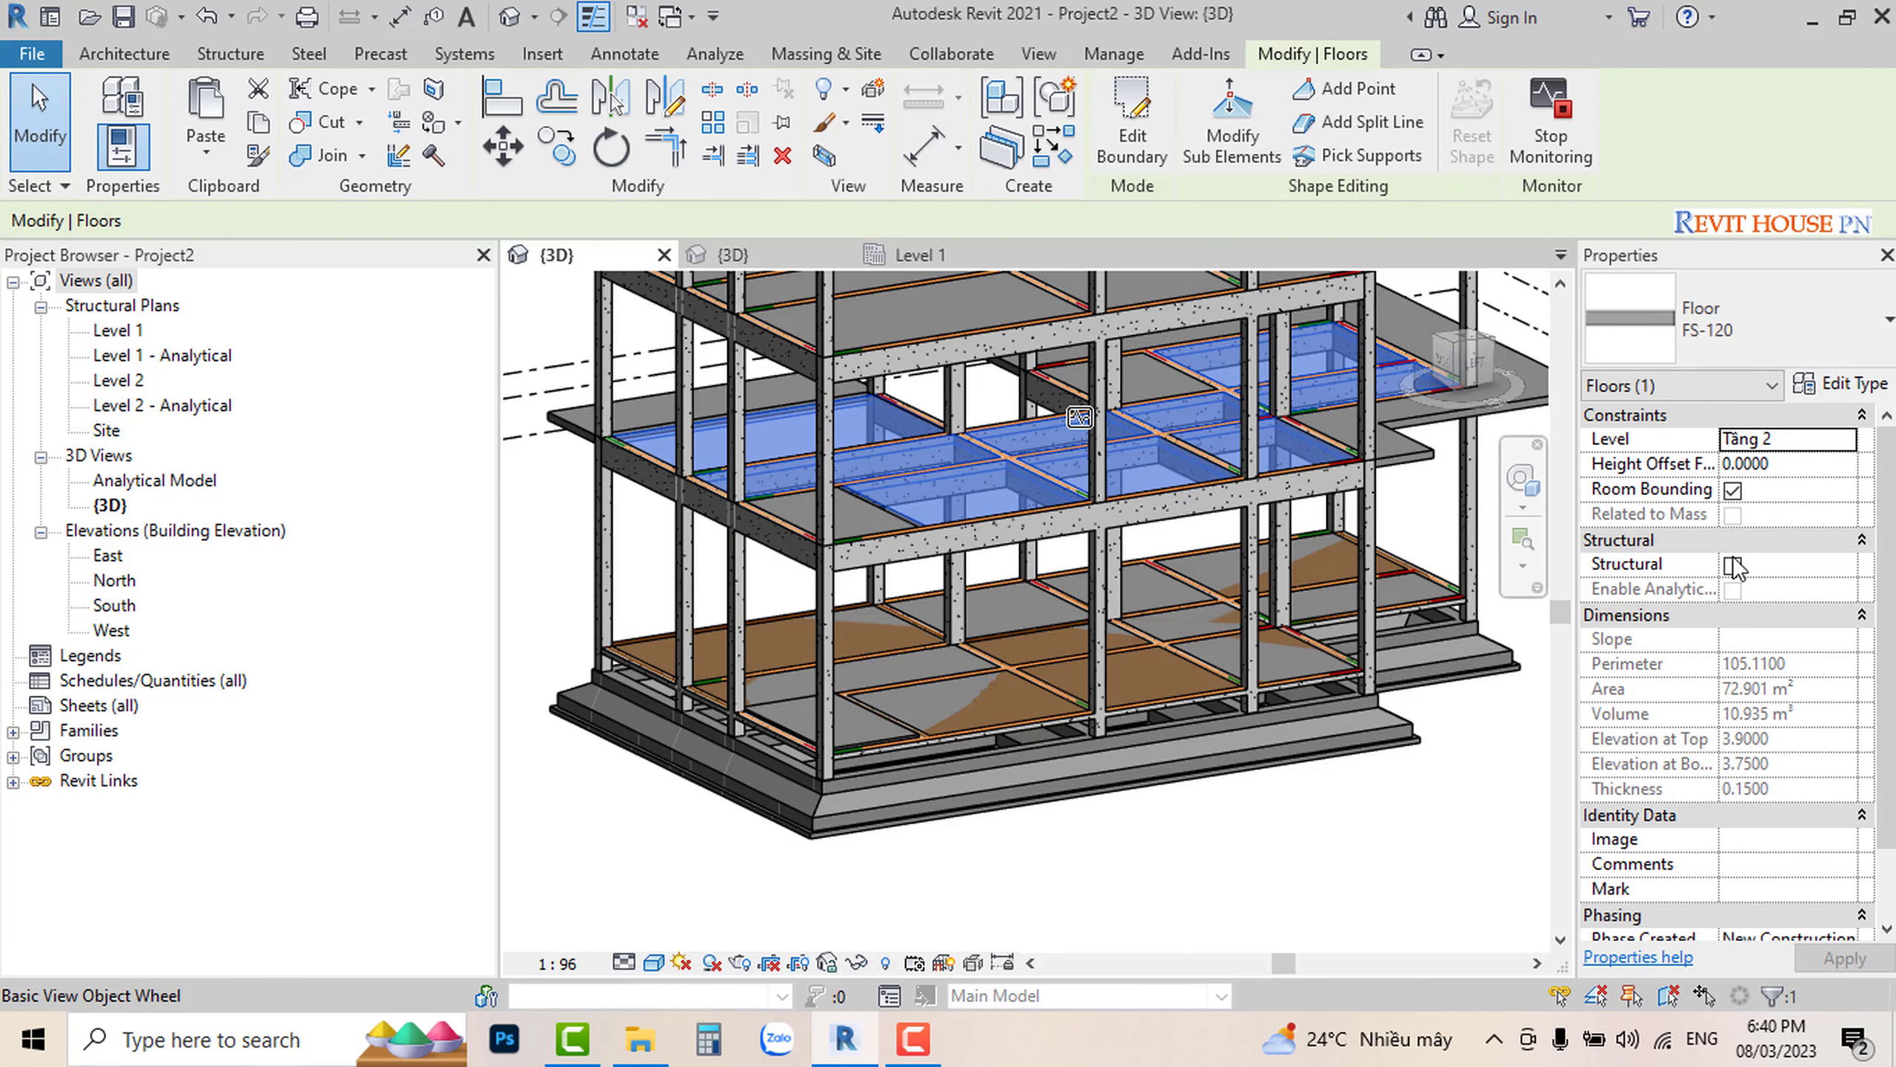
click(1732, 566)
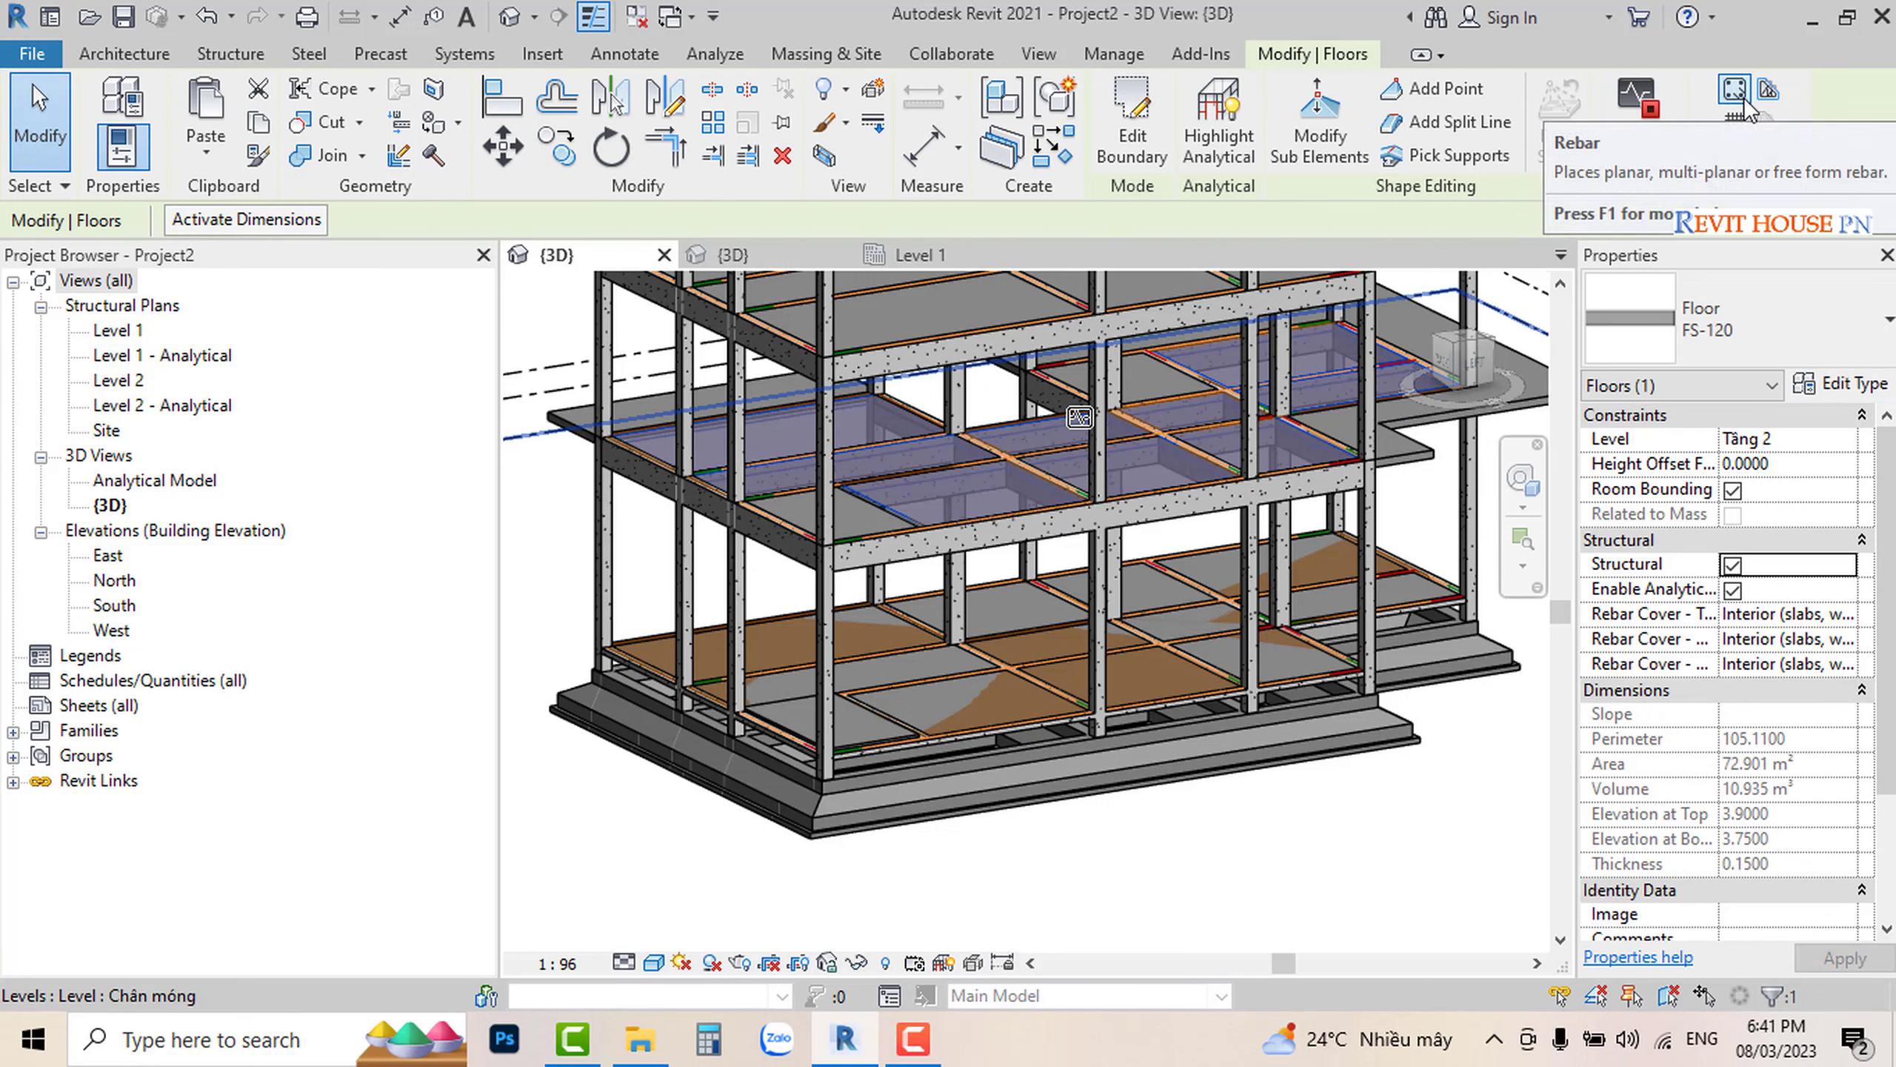
scroll(1089, 792, down, 3)
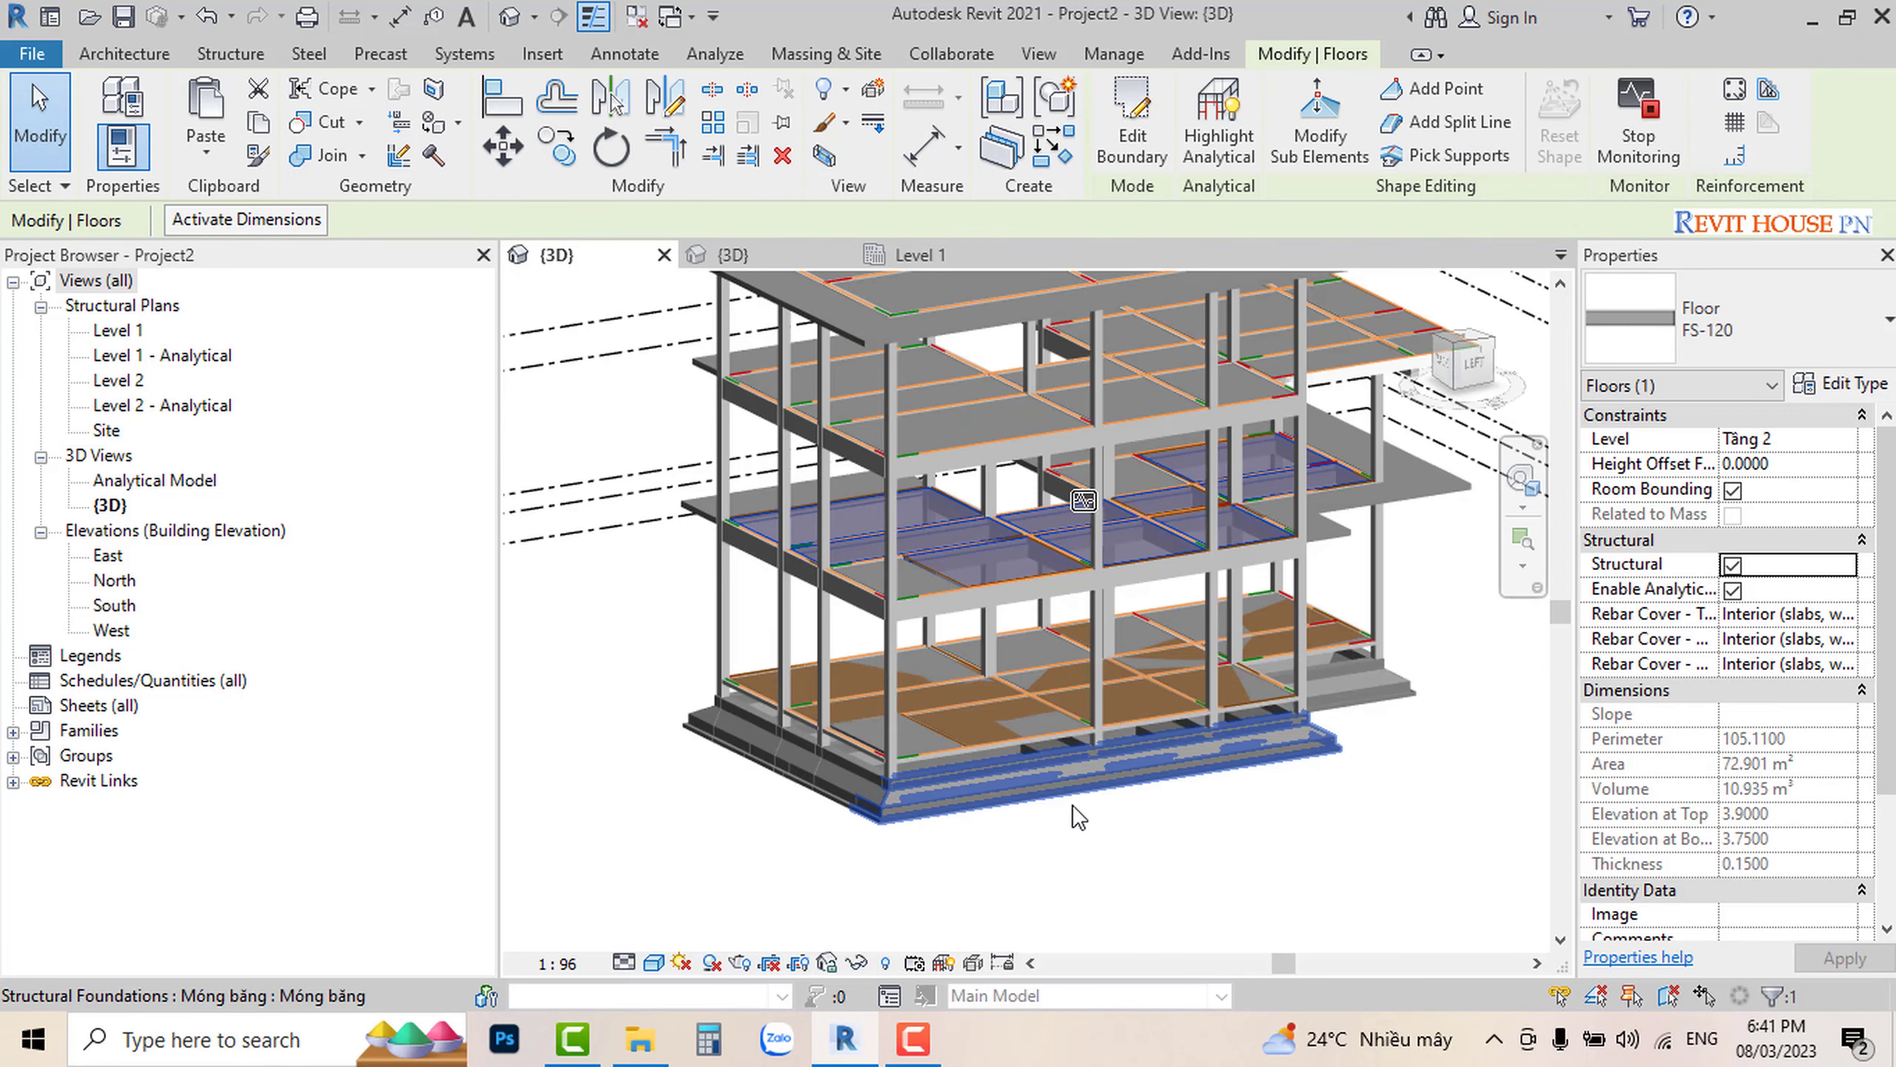